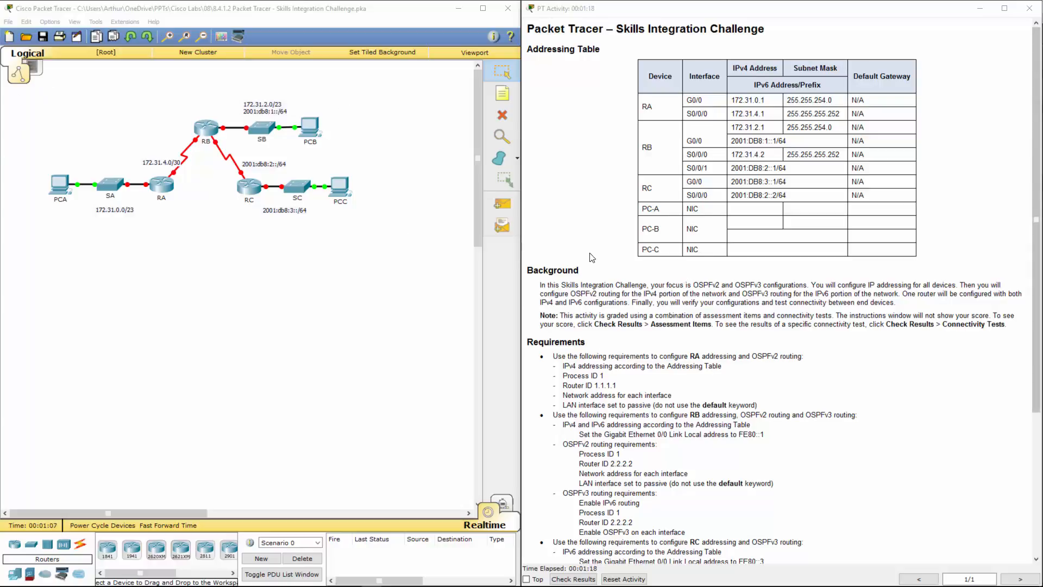
# Step: Review RA's requirements in the activity instructions: IPv4 addressing, process ID, router ID, network addresses and passive LAN interface
pyautogui.scroll(-6, 785, 311)
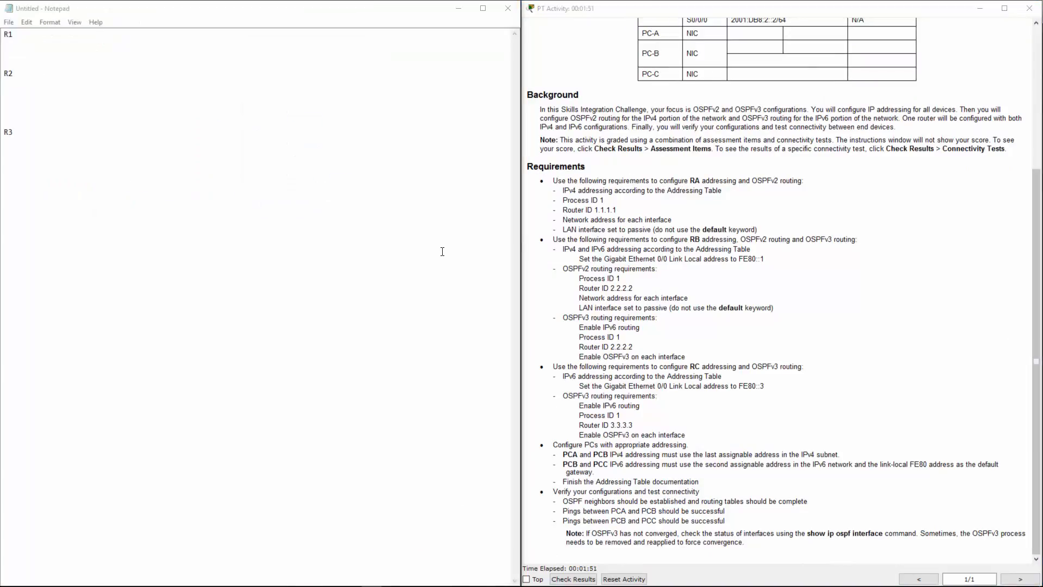
pyautogui.click(156, 205)
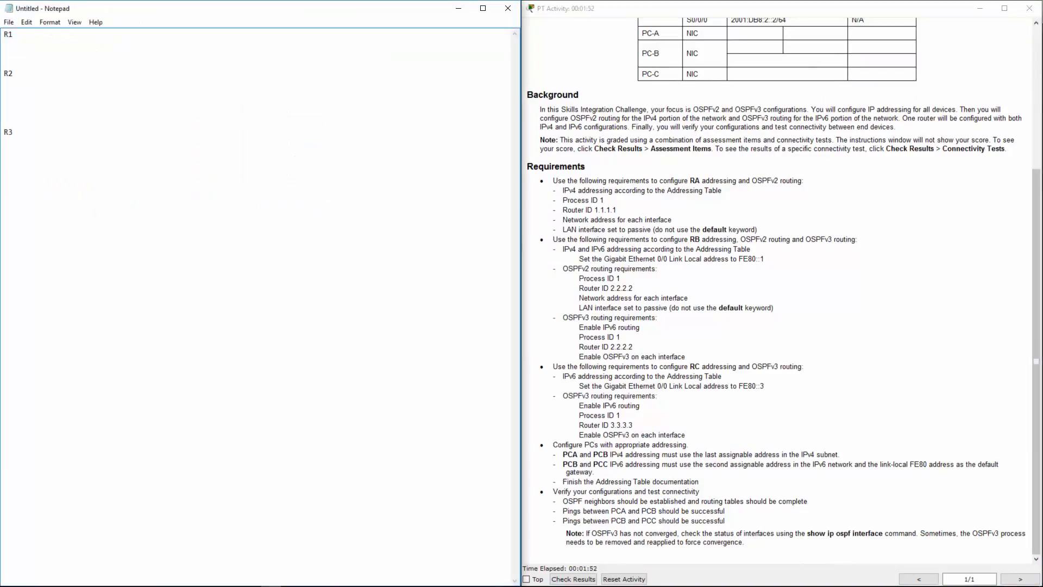
pyautogui.hotkey('alt', 'Tab')
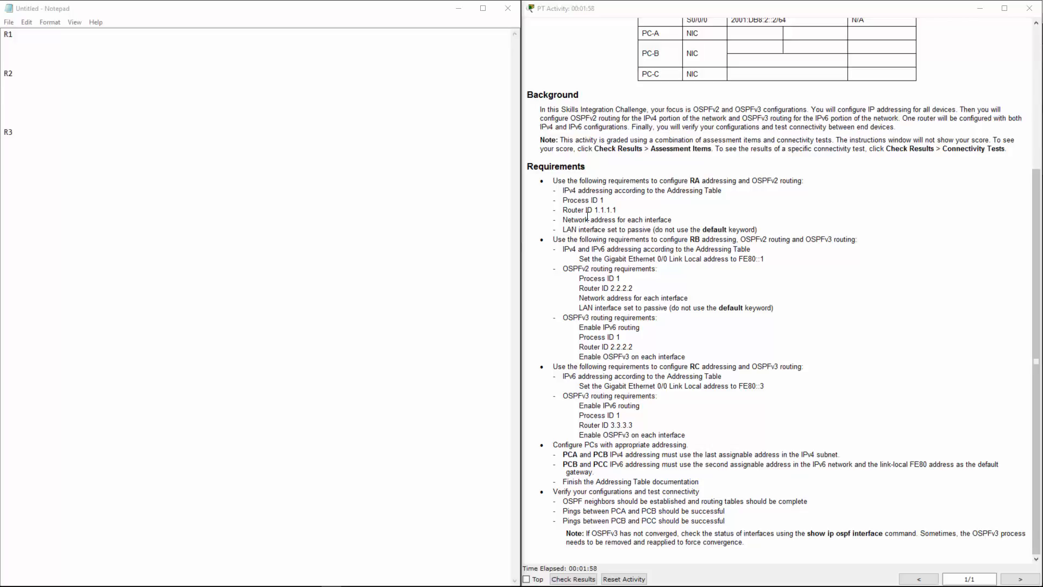
pyautogui.moveTo(554, 181); pyautogui.dragTo(805, 178)
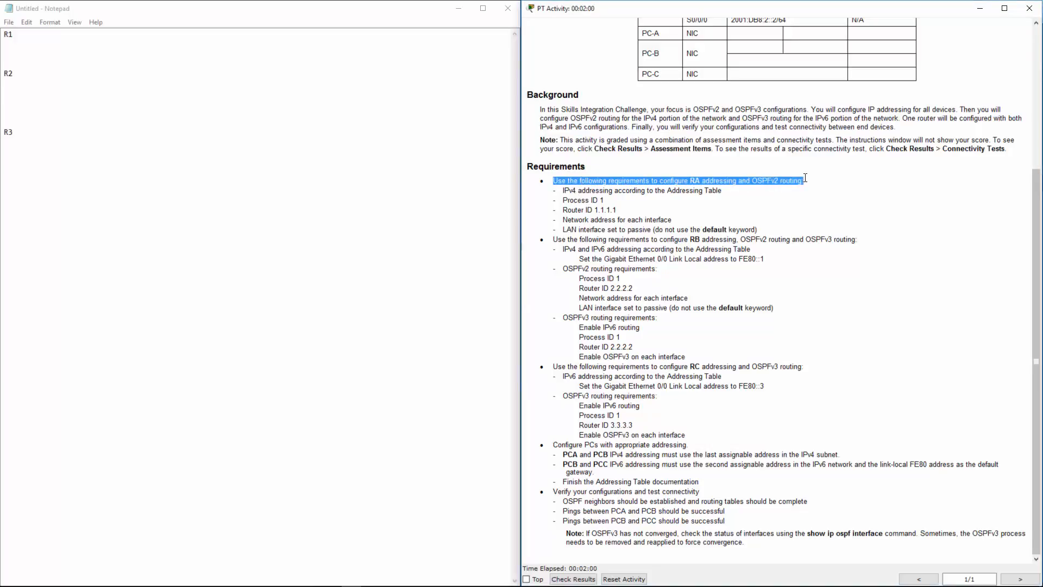
pyautogui.moveTo(589, 190); pyautogui.dragTo(713, 193)
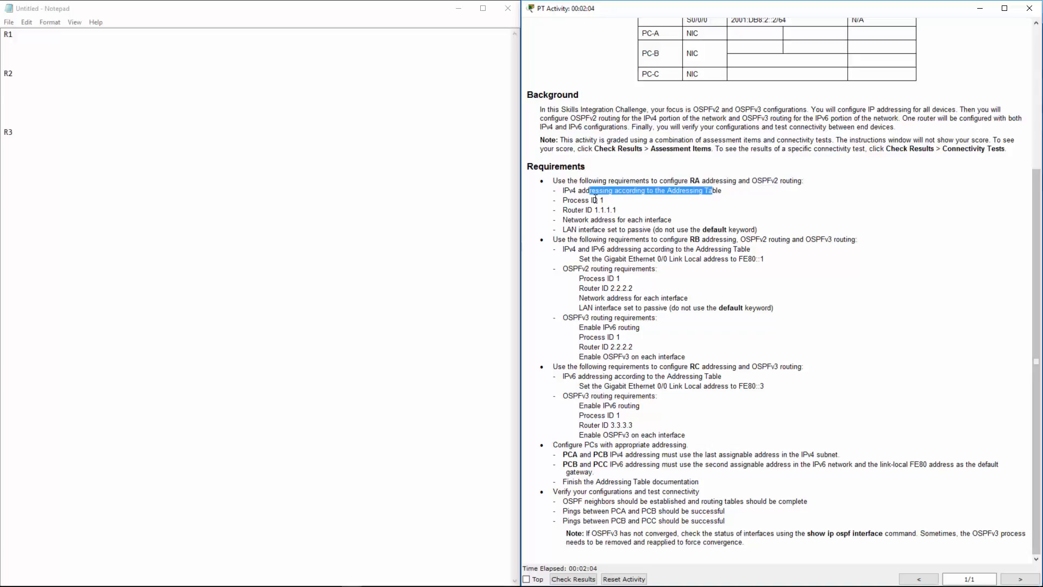
pyautogui.moveTo(574, 200); pyautogui.dragTo(610, 200)
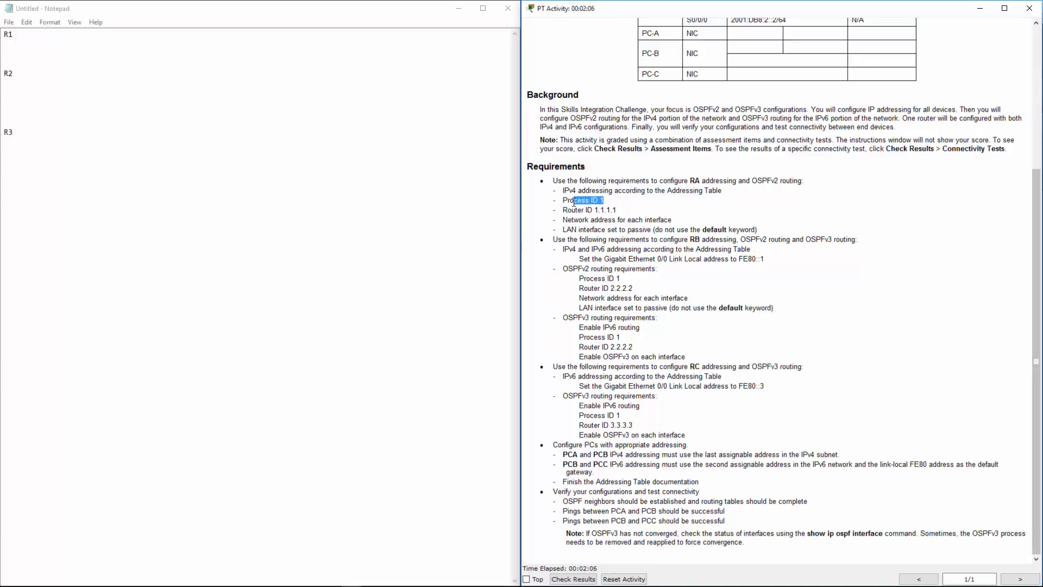
pyautogui.moveTo(563, 210); pyautogui.dragTo(670, 220)
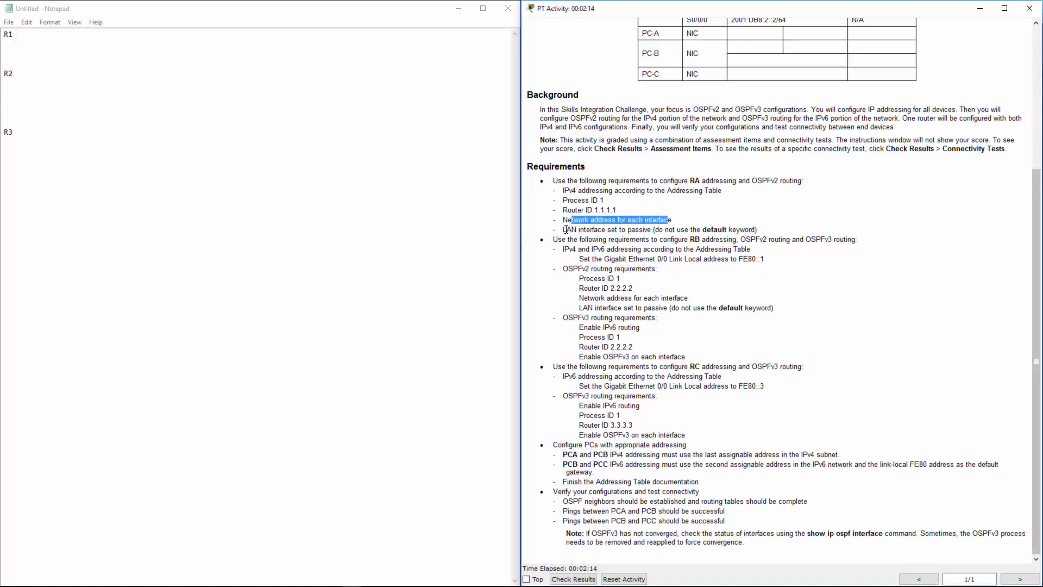
pyautogui.moveTo(566, 230); pyautogui.dragTo(759, 227)
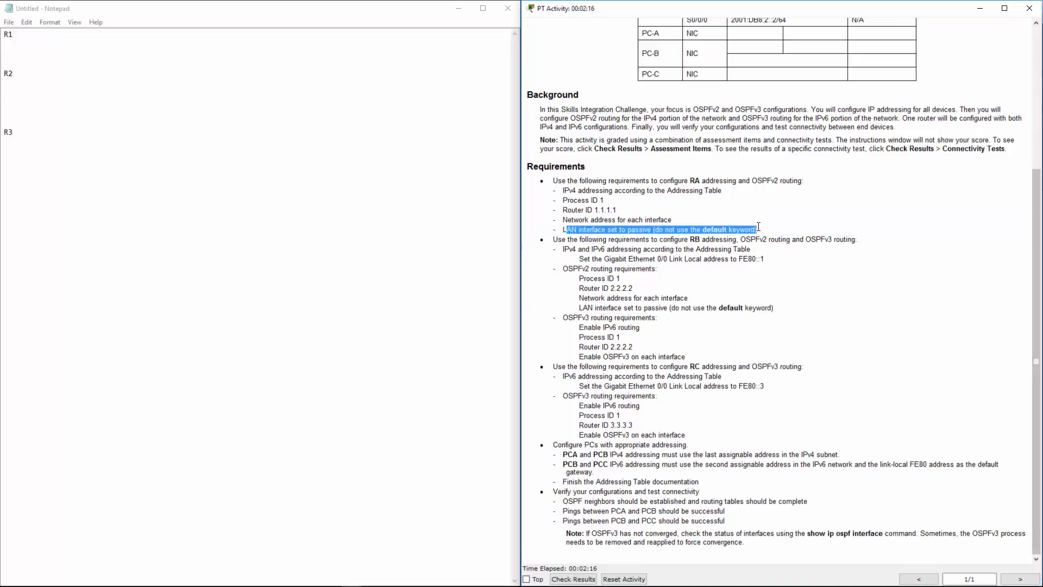
# Step: Under R1 in the Notepad notes, write the commands "router ospf 1" and "router-id 1.1.1.1" on separate lines
pyautogui.click(391, 187)
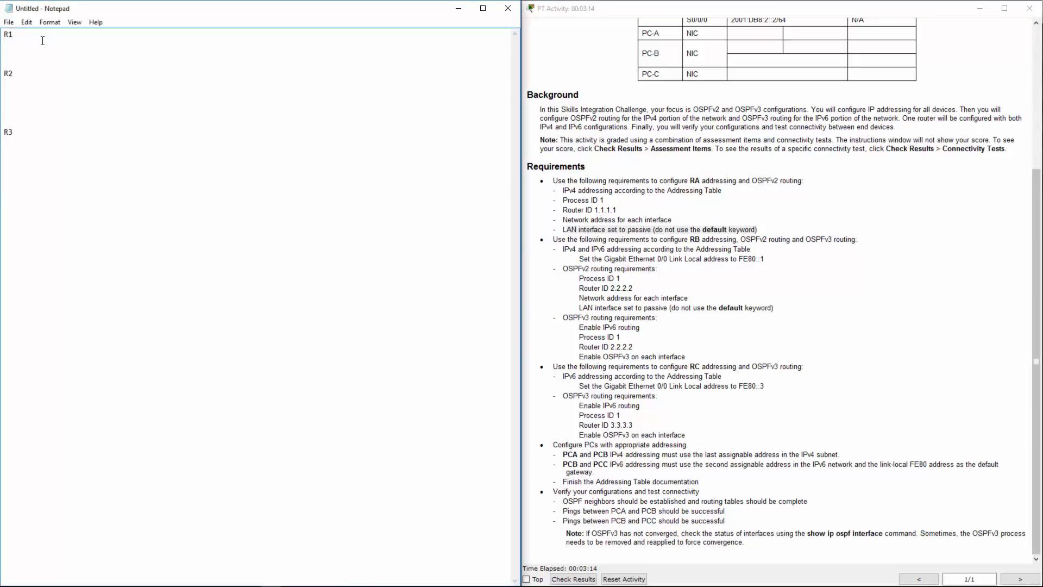
pyautogui.write('router ospf 1')
pyautogui.press('Return')
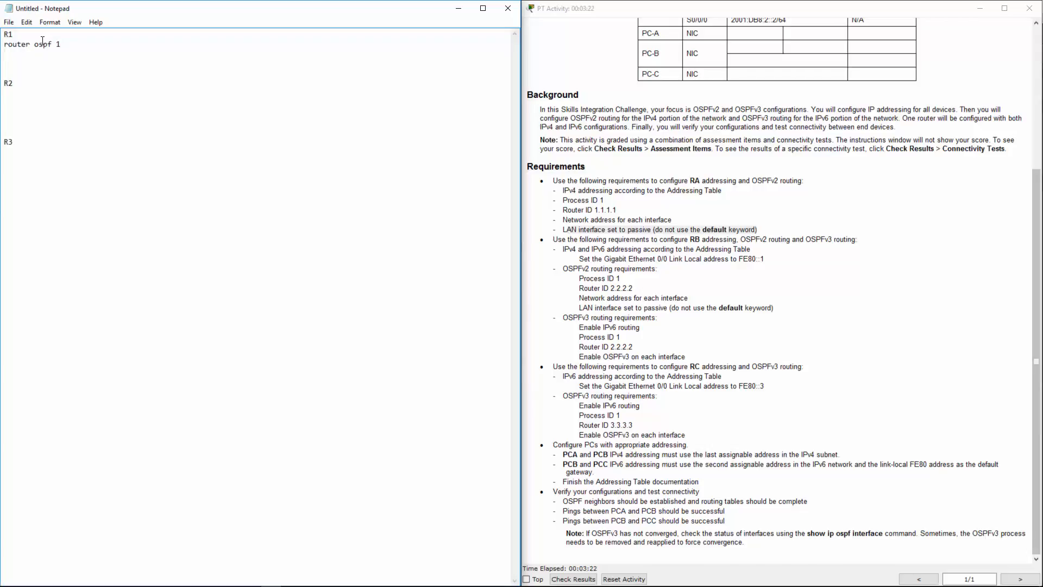
pyautogui.write('router-id 1.1.1.1')
pyautogui.press('Return')
# Step: Add the command "passive-interface g0/0" below the router ID line in the R1 section
pyautogui.write('passive-intergafe')
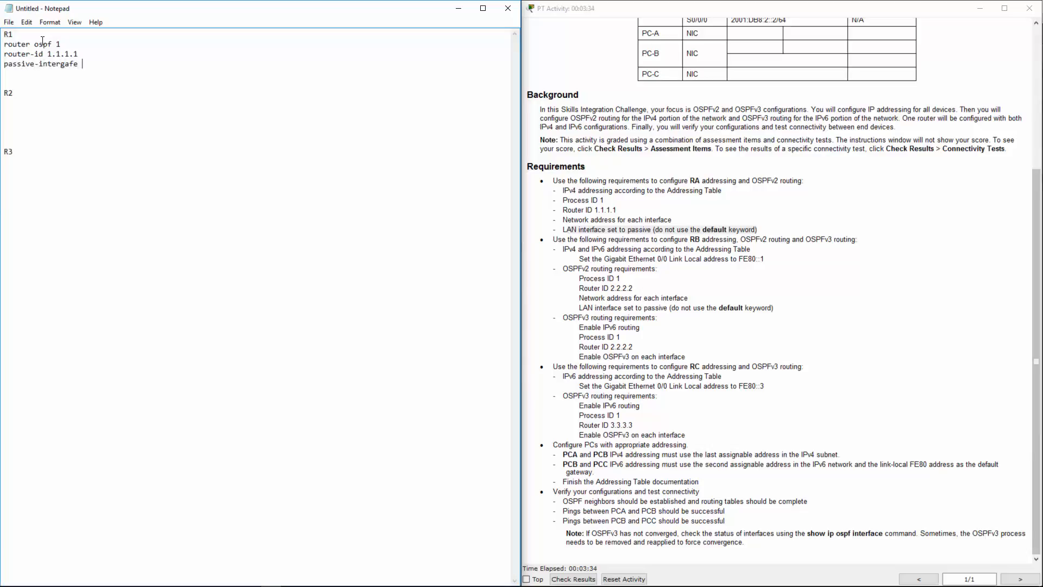
pyautogui.press('BackSpace')
pyautogui.press('BackSpace')
pyautogui.press('BackSpace')
pyautogui.press('BackSpace')
pyautogui.write('face g0/0')
# Step: Check RA's G0/0 address in the addressing table and add "network 172.31.0.0" to the R1 commands
pyautogui.click(689, 77)
pyautogui.scroll(6, 689, 77)
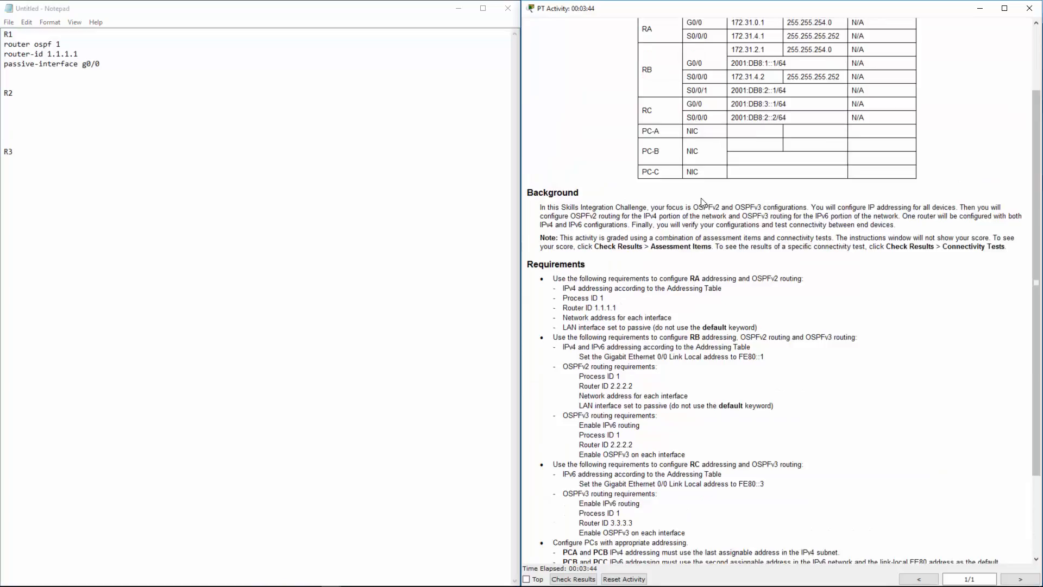
pyautogui.moveTo(634, 110); pyautogui.dragTo(731, 100)
pyautogui.click(695, 100)
pyautogui.click(120, 66)
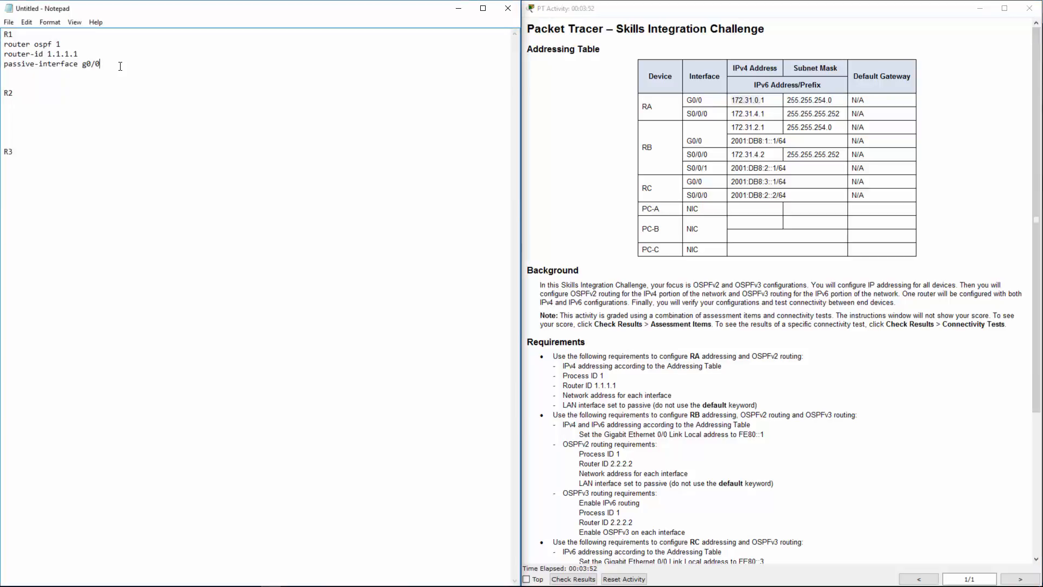
pyautogui.press('Return')
pyautogui.write('network')
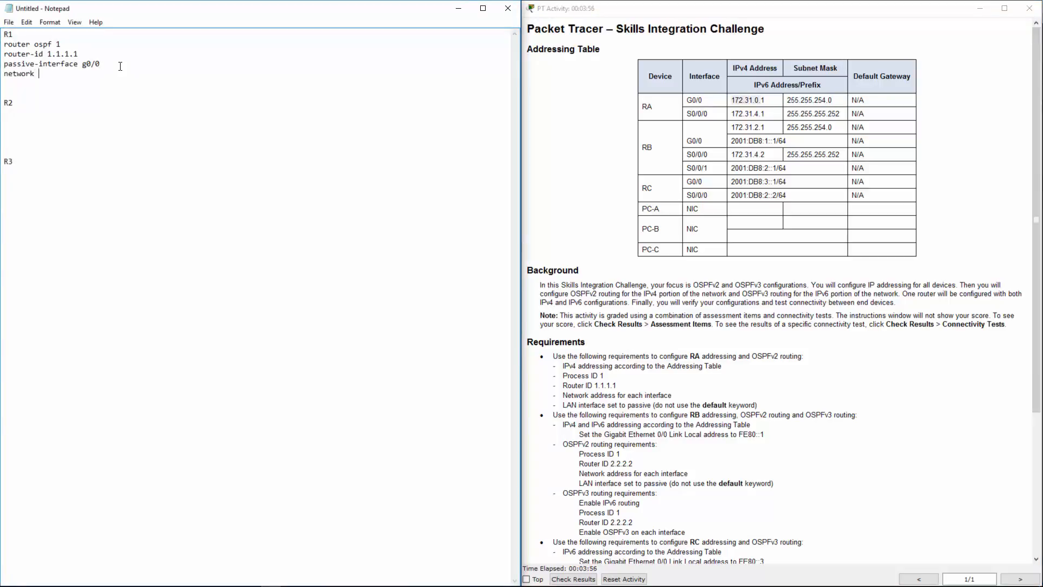
pyautogui.write(' 172.31.0.0')
pyautogui.press('Return')
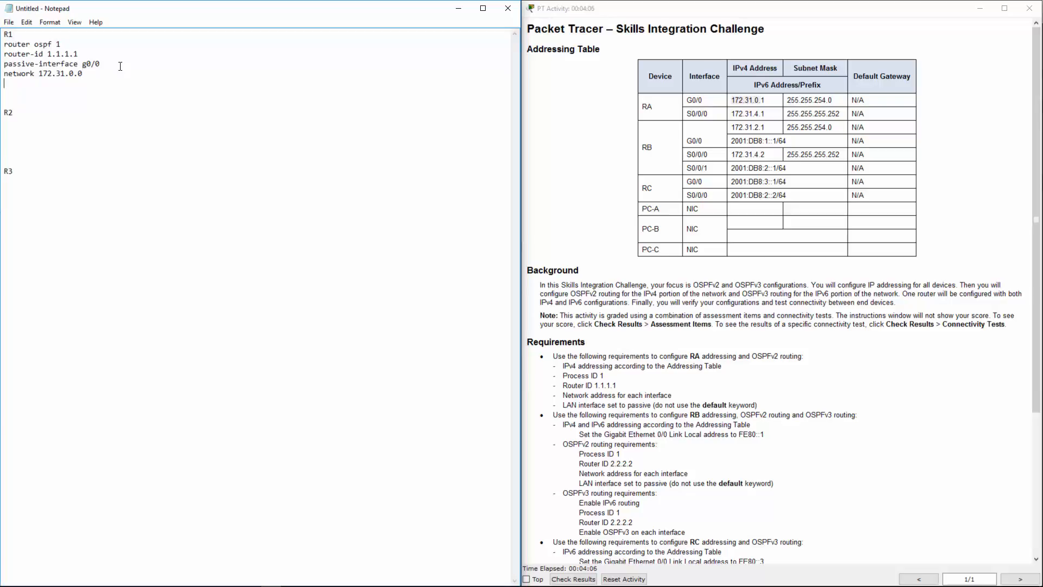
# Step: Add a second R1 network statement, "network 172.31.4.0", for RA's serial link
pyautogui.write('network')
pyautogui.write(' 172')
pyautogui.write('.')
pyautogui.write('31.')
pyautogui.write('4.1')
# Step: Check RA's subnet masks in the addressing table and append the wildcard mask 0.0.1.255 to the 172.31.0.0 network line
pyautogui.doubleClick(743, 100)
pyautogui.click(736, 111)
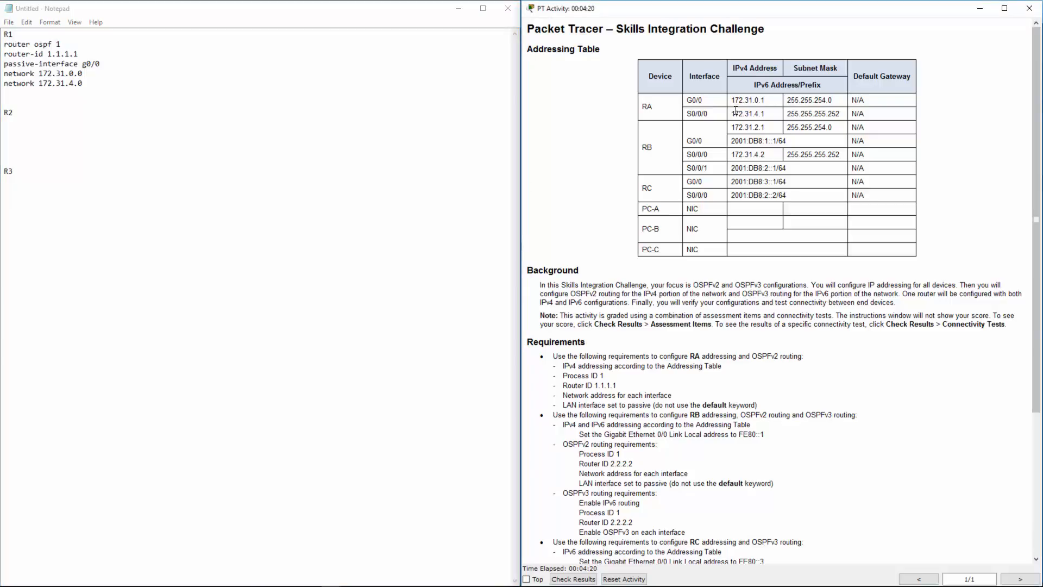
pyautogui.doubleClick(794, 114)
pyautogui.moveTo(822, 111)
pyautogui.mouseDown()
pyautogui.moveTo(845, 114)
pyautogui.moveTo(802, 100)
pyautogui.moveTo(833, 101)
pyautogui.mouseUp()
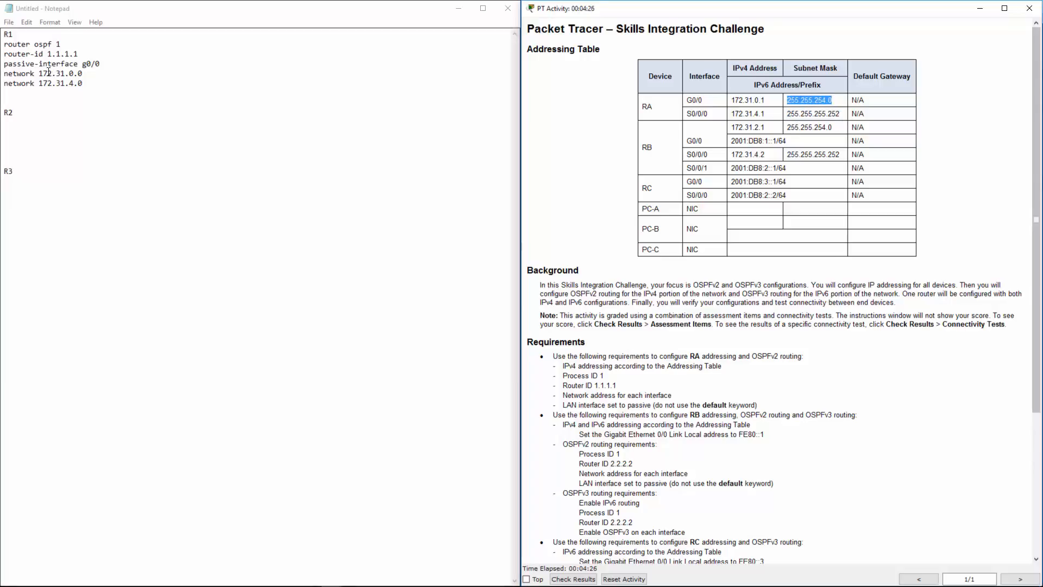
pyautogui.click(98, 75)
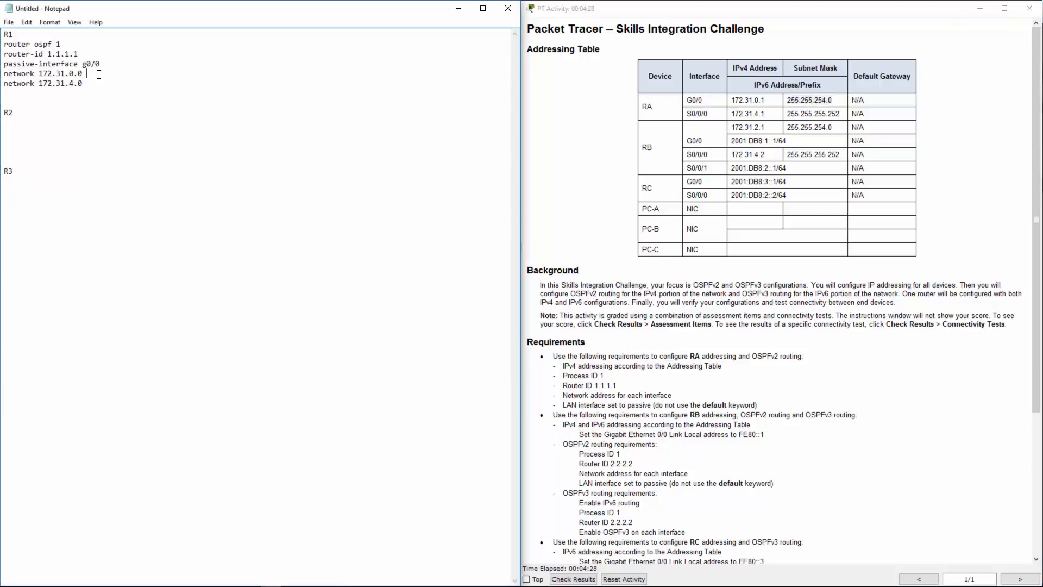
pyautogui.write('0.0.1.255')
pyautogui.click(794, 101)
pyautogui.doubleClick(809, 102)
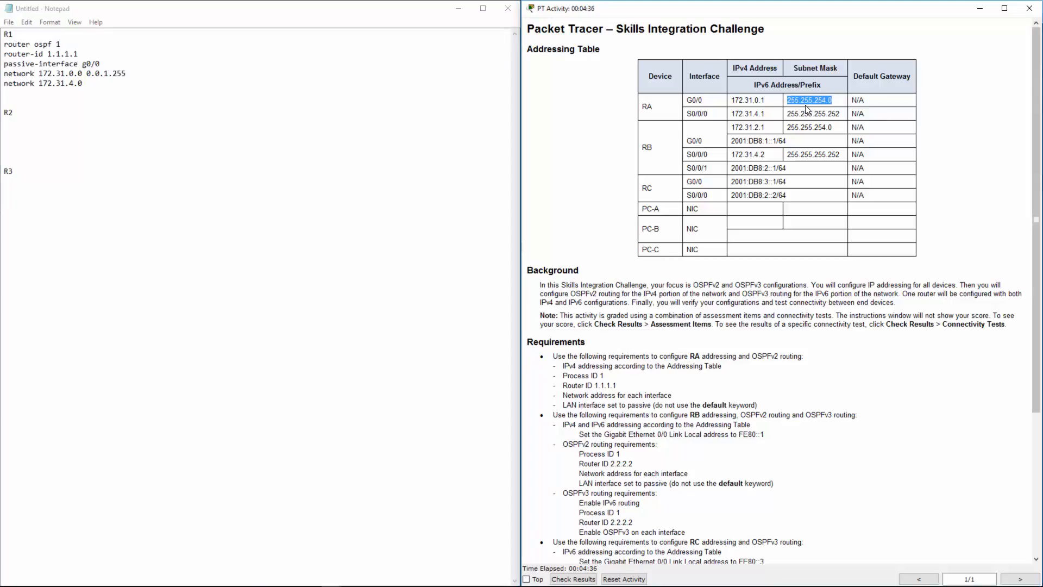
pyautogui.moveTo(87, 74); pyautogui.dragTo(140, 74)
# Step: Append the wildcard mask 0.0.0.3 and "area 0" to the 172.31.4.0 network line
pyautogui.click(87, 84)
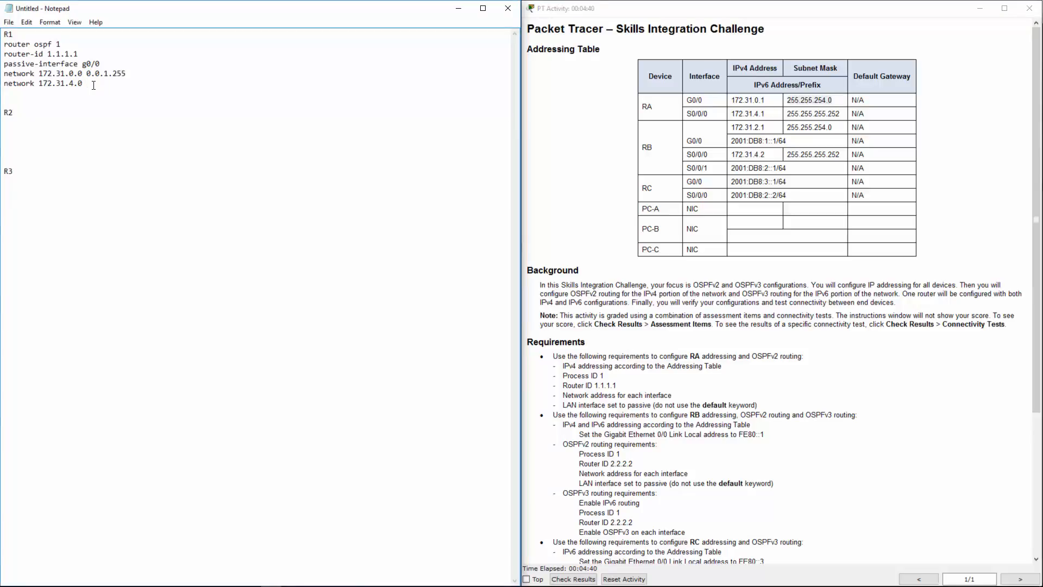
pyautogui.write('0.0.')
pyautogui.write('.')
pyautogui.write('0.3')
pyautogui.write('area 0')
# Step: Copy "area 0" from the 172.31.4.0 line to the end of the 172.31.0.0 network line
pyautogui.click(116, 84)
pyautogui.hotkey('shift', 'End')
pyautogui.hotkey('ctrl', 'c')
pyautogui.click(140, 74)
pyautogui.hotkey('ctrl', 'v')
# Step: Recheck RA's requirements in the instructions and examine RB's addressing, OSPFv2 and OSPFv3 requirements
pyautogui.click(759, 380)
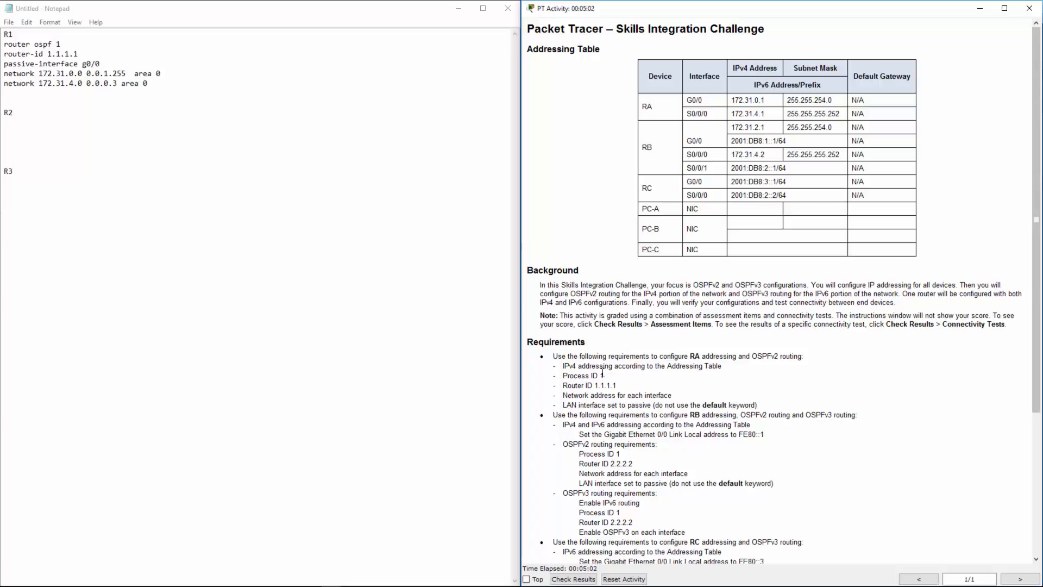
pyautogui.moveTo(569, 367); pyautogui.dragTo(792, 406)
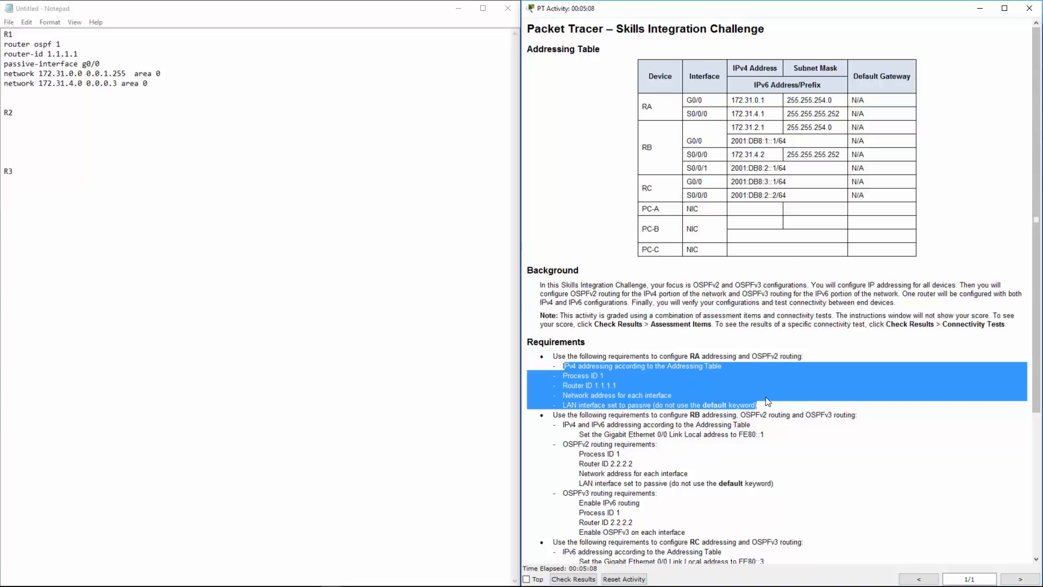
pyautogui.click(694, 359)
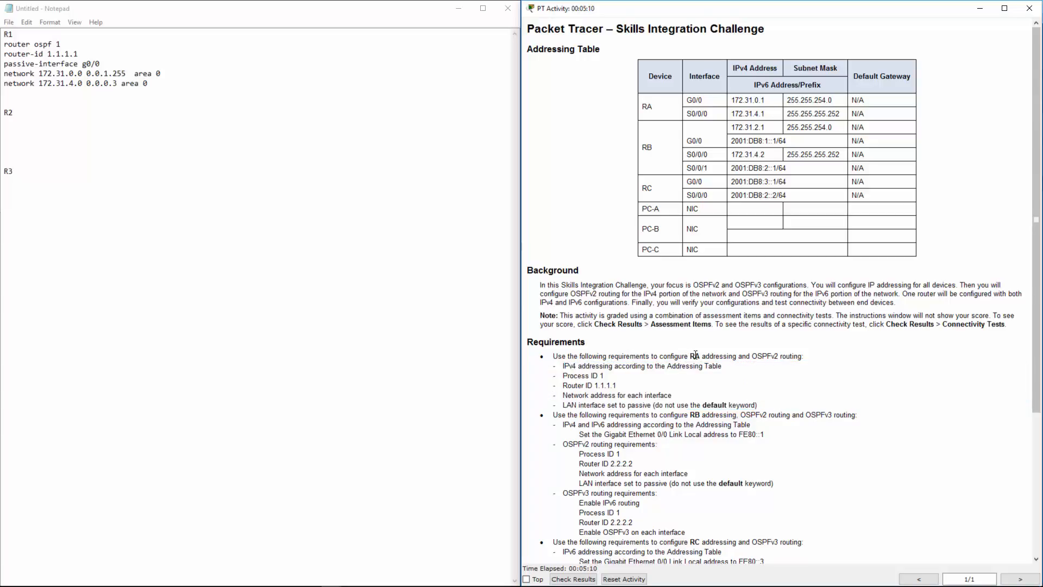
pyautogui.doubleClick(695, 356)
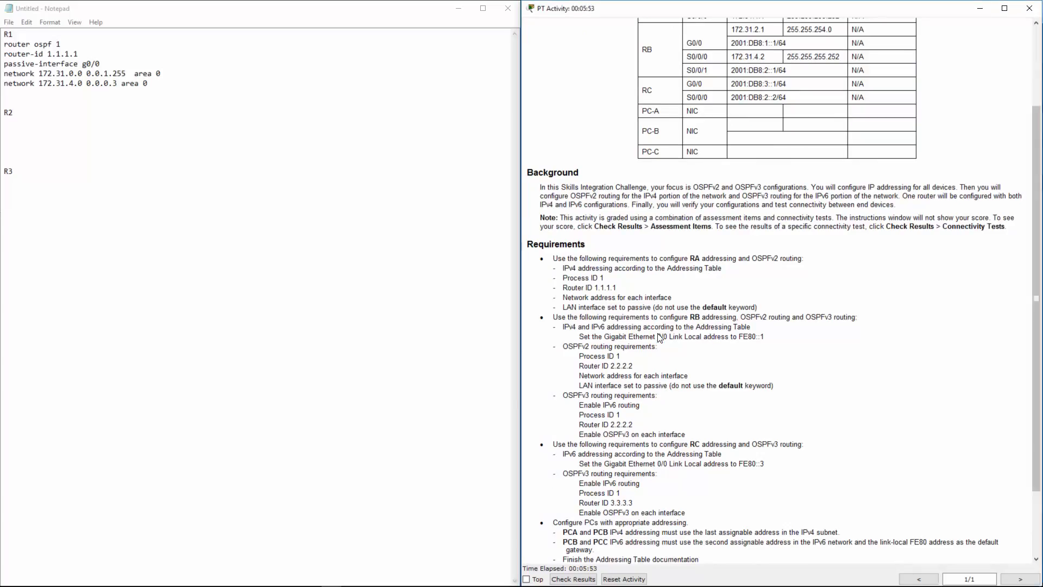
pyautogui.scroll(-3, 525, 241)
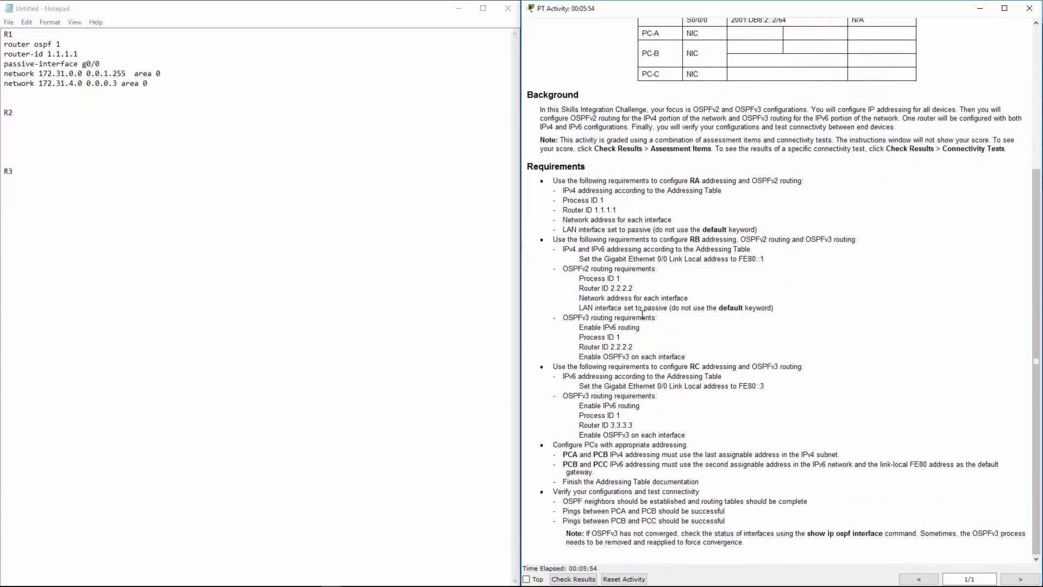
pyautogui.moveTo(553, 239); pyautogui.dragTo(708, 354)
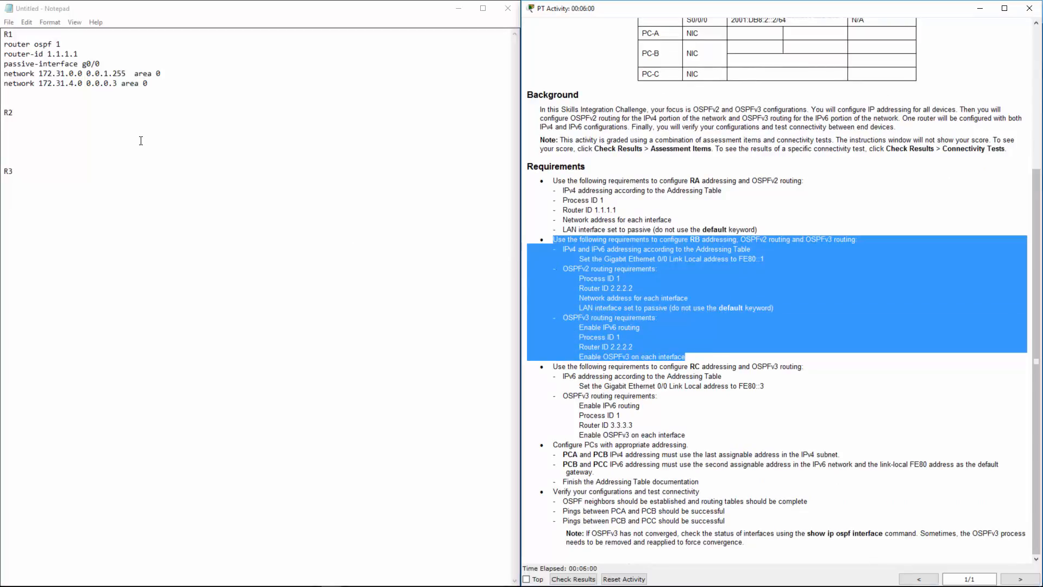
# Step: Write the command "ipv6 unicast-routing" under R2 in the notes
pyautogui.click(54, 125)
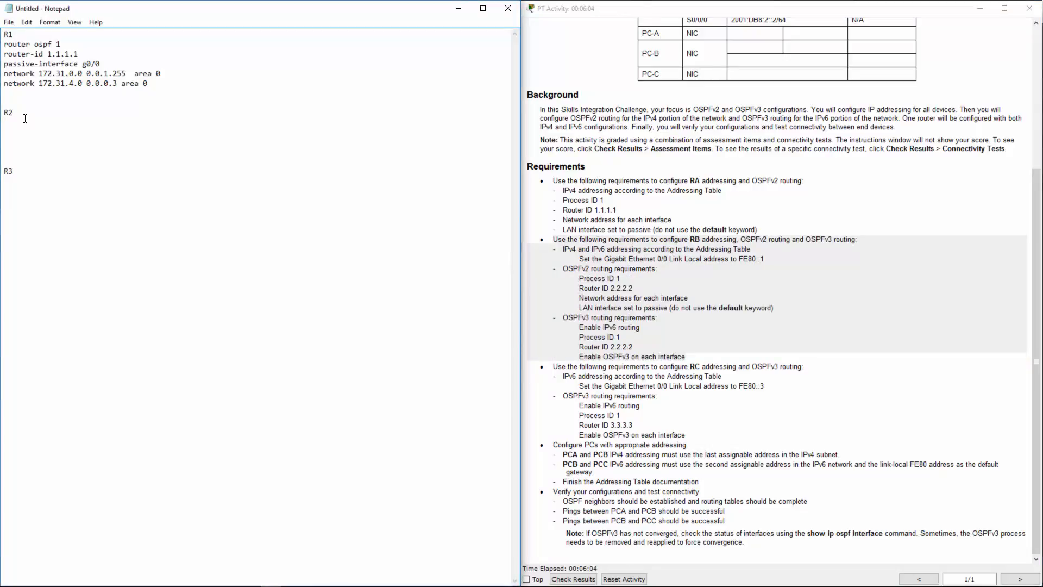
pyautogui.write('ipv6 unicast-routing')
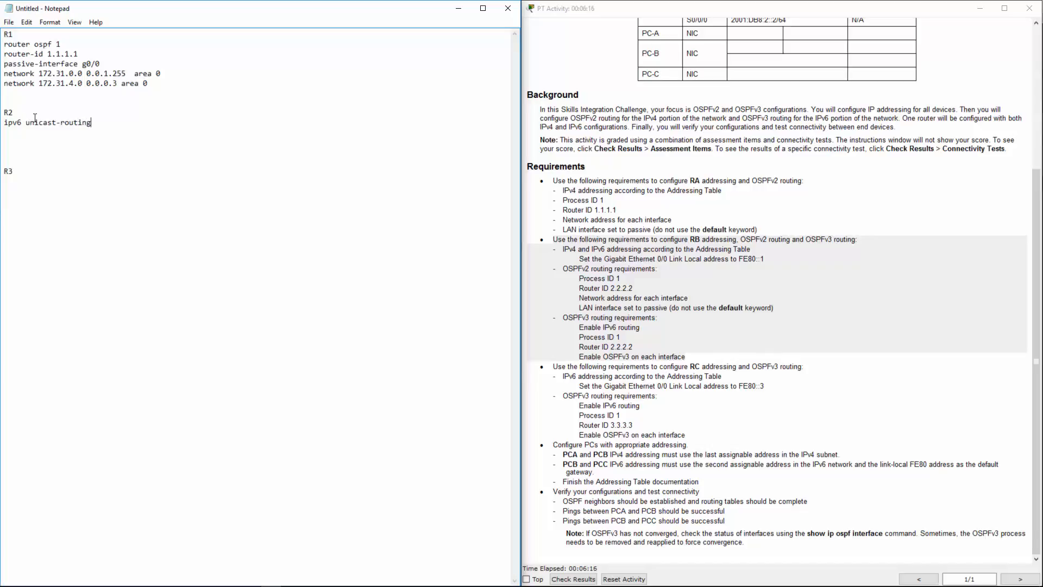
pyautogui.press('Return')
# Step: Add "int g0/0" and "ipvp address FE80::1 link-local" to the R2 commands, following RB's link-local address requirement
pyautogui.write('int g')
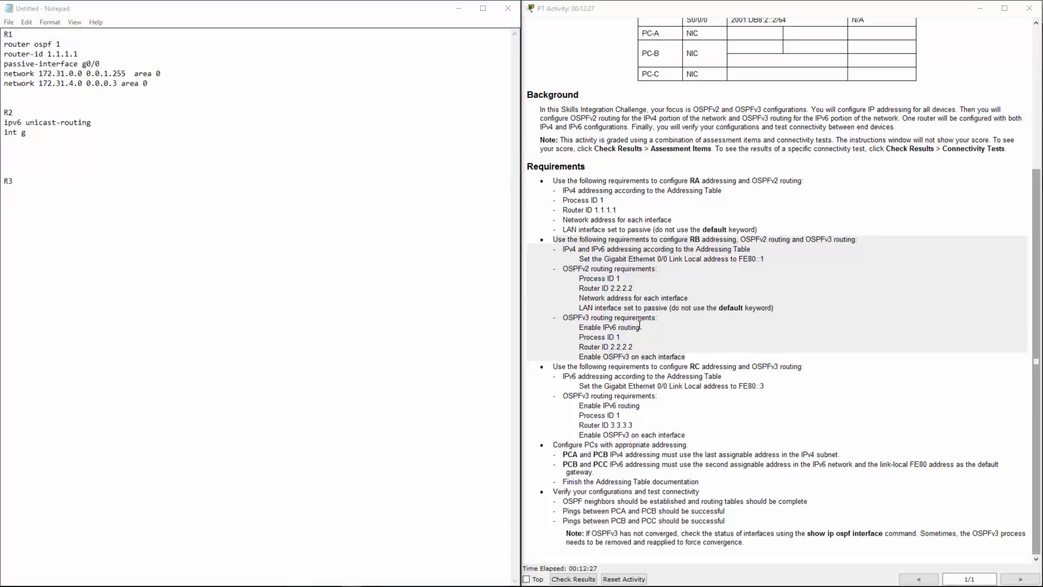
pyautogui.tripleClick(696, 317)
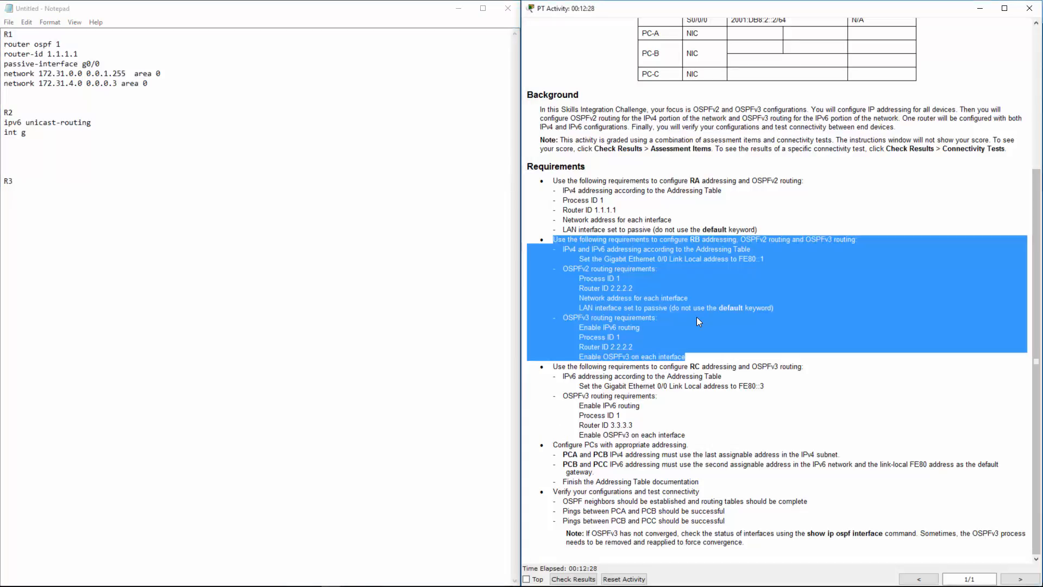
pyautogui.click(607, 268)
pyautogui.moveTo(593, 250); pyautogui.dragTo(657, 269)
pyautogui.click(33, 140)
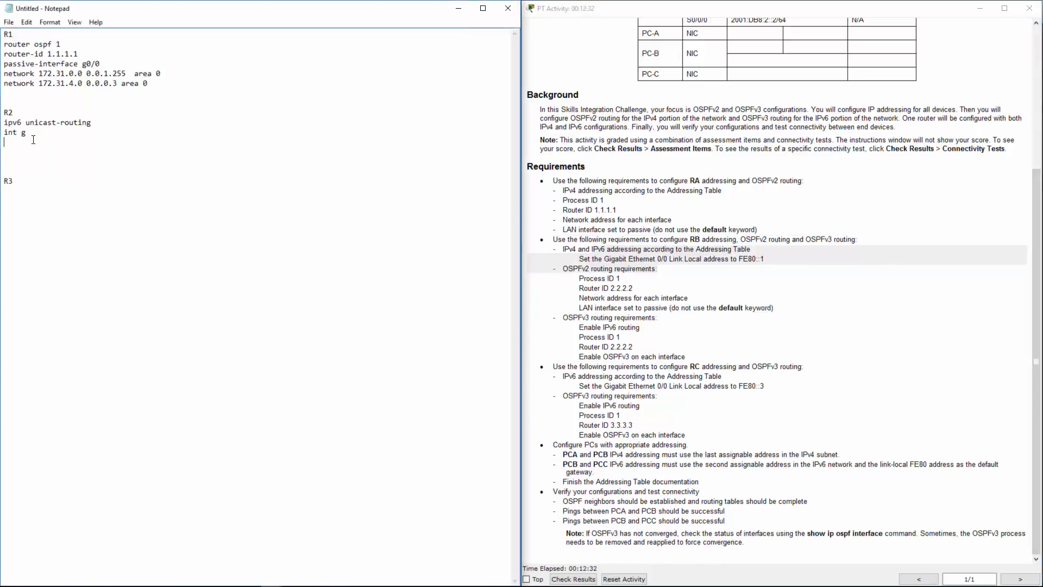
pyautogui.press('Delete')
pyautogui.write('0/0')
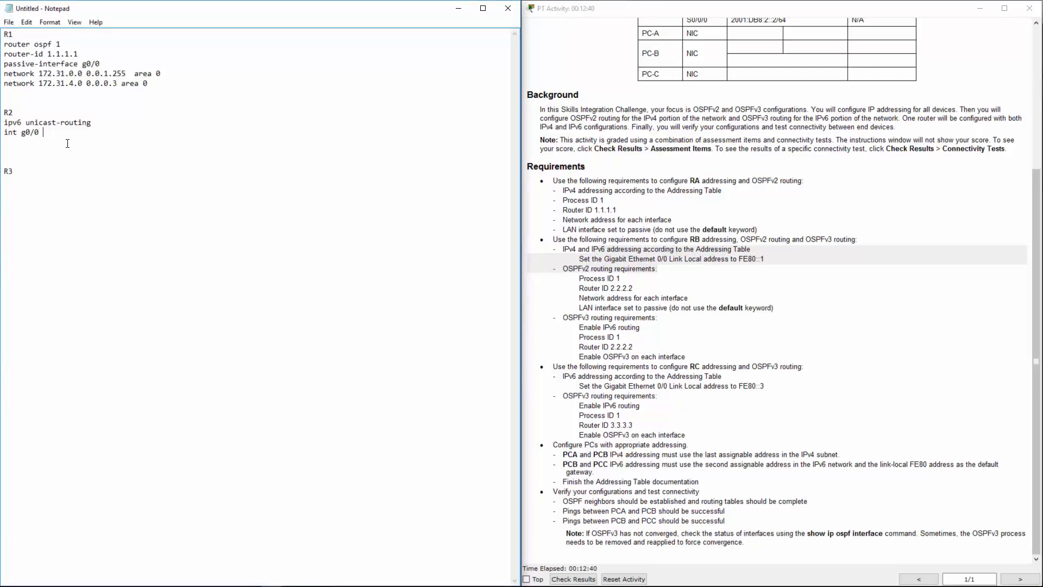
pyautogui.press('Return')
pyautogui.write('ipvp address FE80::1 link-local')
# Step: Add "router ospf 1" and "router-id 2.2.2.2" to the R2 commands, following RB's OSPFv2 requirements
pyautogui.click(645, 246)
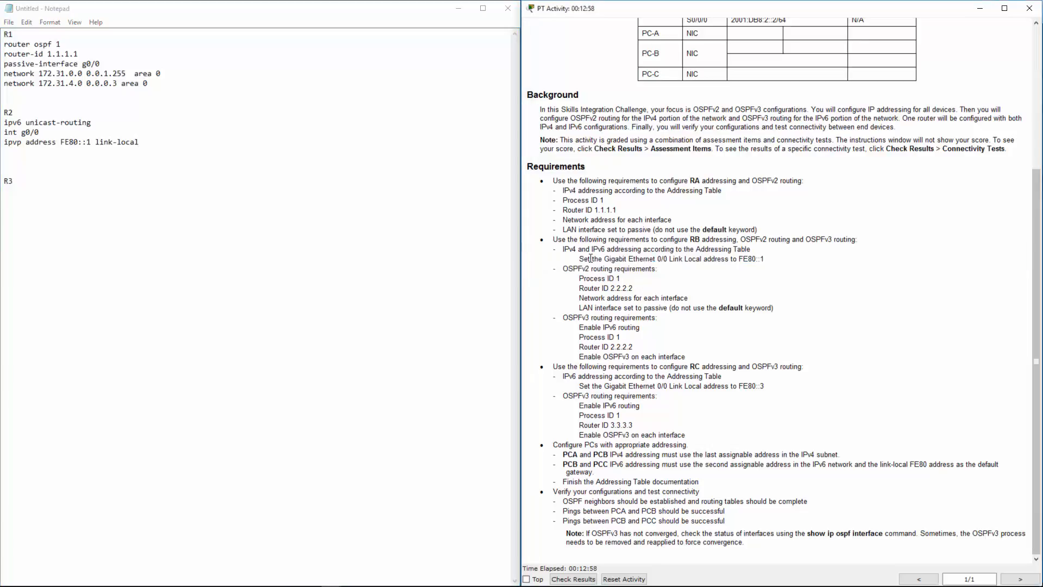
pyautogui.moveTo(561, 268); pyautogui.dragTo(663, 270)
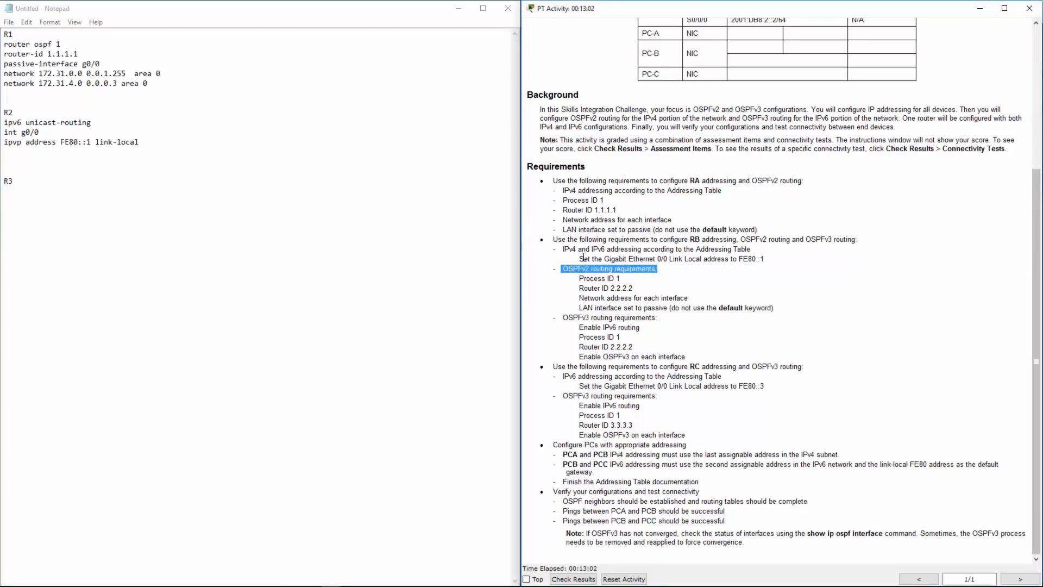
pyautogui.click(145, 138)
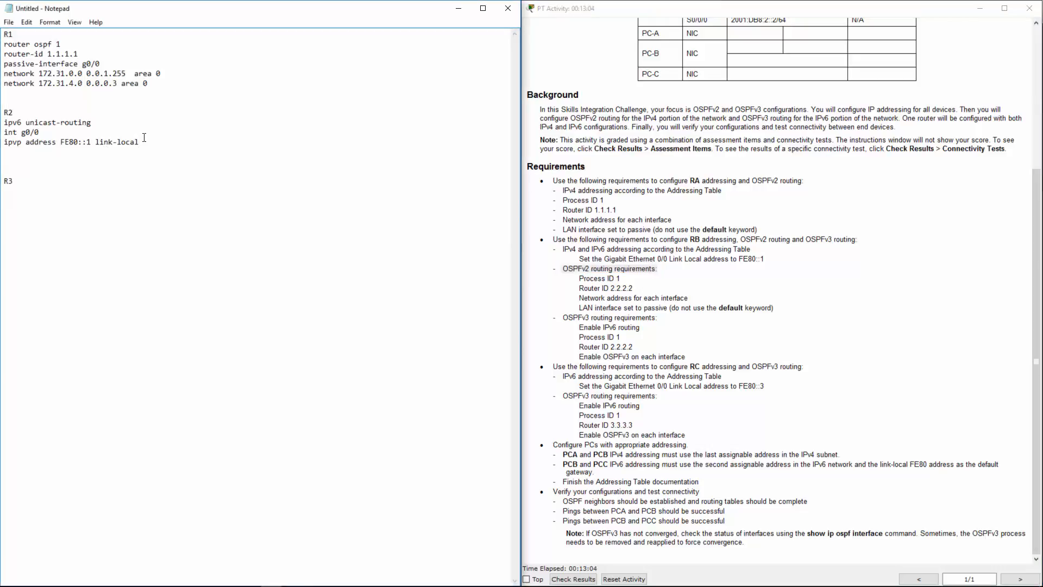
pyautogui.press('Return')
pyautogui.press('Return')
pyautogui.press('BackSpace')
pyautogui.write('router ospf')
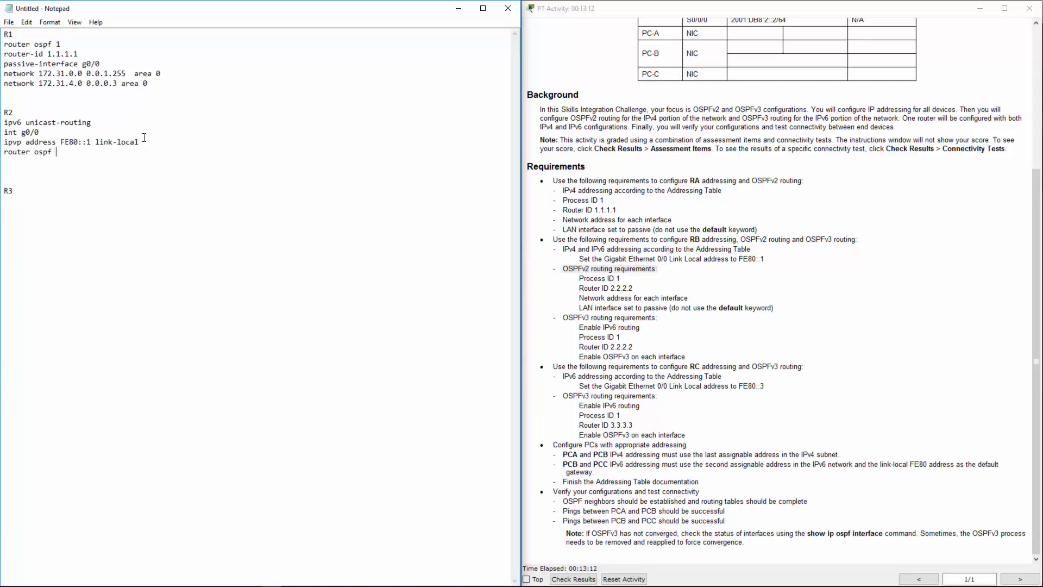
pyautogui.write(' 1')
pyautogui.press('Return')
pyautogui.write('router-id 2.2.2.2')
pyautogui.press('Return')
# Step: Add "network 172.31.2.0" below R2's router ID, based on RB's G0/0 IPv4 address in the Addressing Table
pyautogui.click(587, 288)
pyautogui.moveTo(587, 287); pyautogui.dragTo(618, 298)
pyautogui.scroll(5, 604, 305)
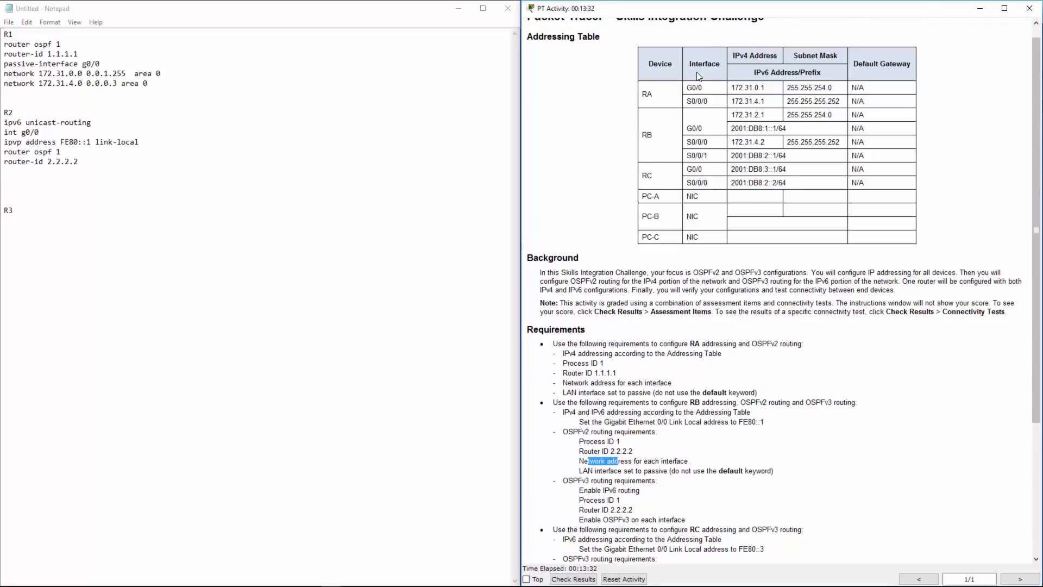
pyautogui.moveTo(690, 127); pyautogui.dragTo(711, 156)
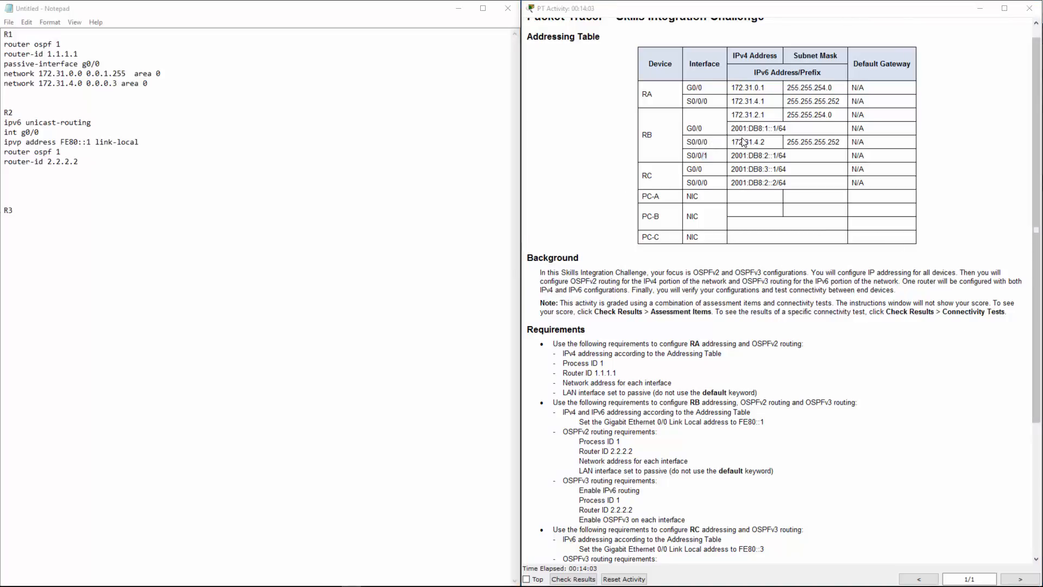
pyautogui.moveTo(732, 142); pyautogui.dragTo(766, 115)
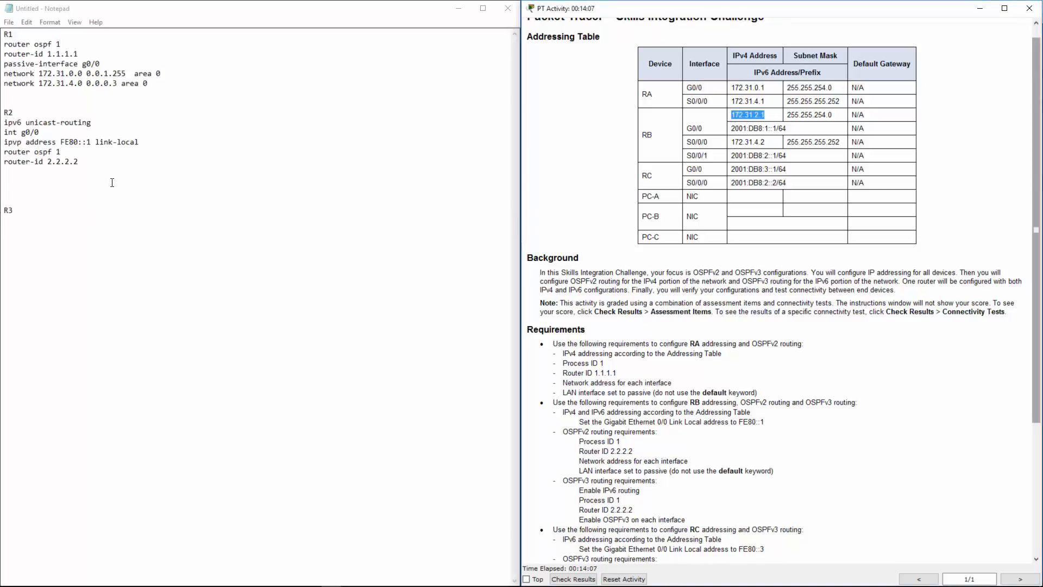
pyautogui.click(110, 161)
pyautogui.press('Return')
pyautogui.write('network')
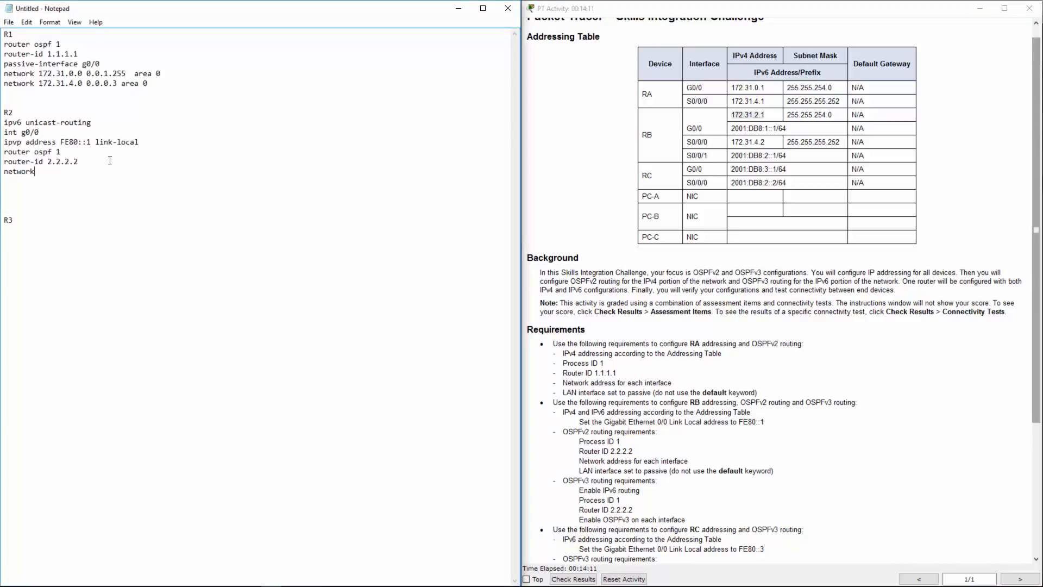
pyautogui.write(' 172.31.2.0')
# Step: Add a second R2 network line reading "network 172.31.4.0" for the serial link
pyautogui.press('Return')
pyautogui.write('netqwo')
pyautogui.press('BackSpace')
pyautogui.press('BackSpace')
pyautogui.press('BackSpace')
pyautogui.write('work 172.31.4.0')
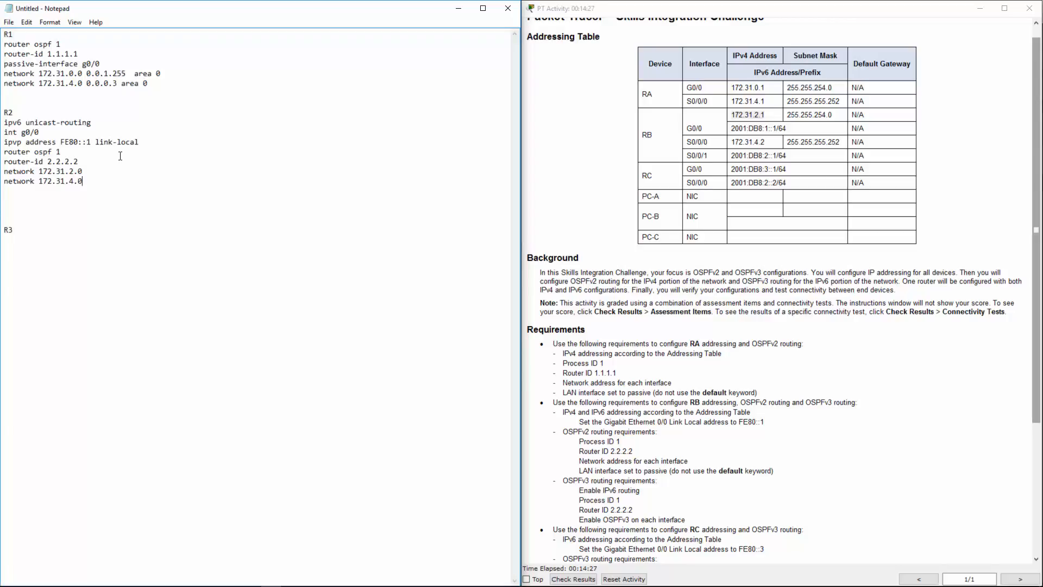
# Step: Append wildcard mask 0.0.1.255 to R2's 172.31.2.0 line and 0.0.0.3 to its 172.31.4.0 line, based on RB's subnet masks
pyautogui.moveTo(787, 142); pyautogui.dragTo(833, 147)
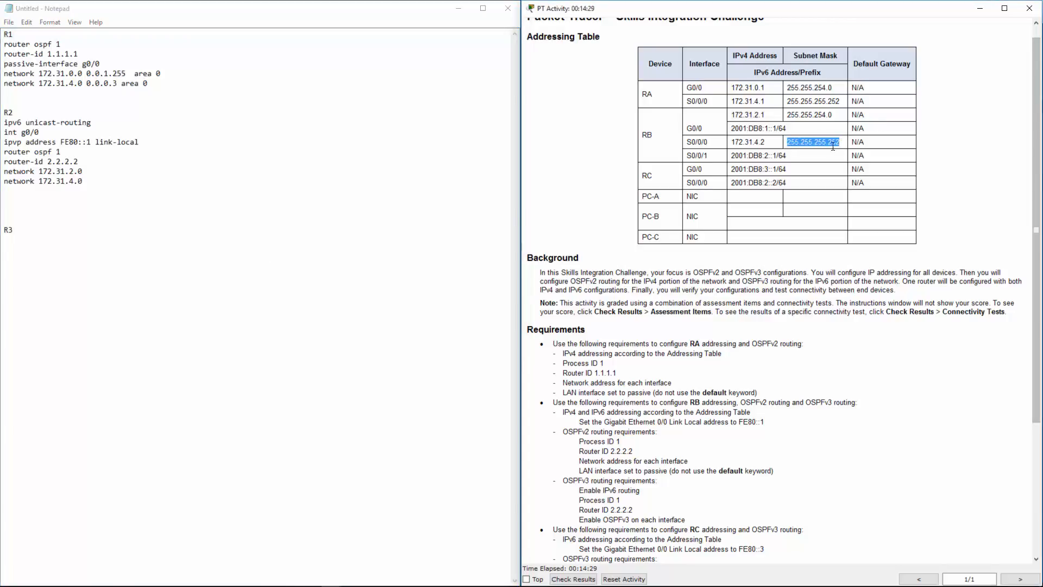
pyautogui.moveTo(787, 115); pyautogui.dragTo(832, 117)
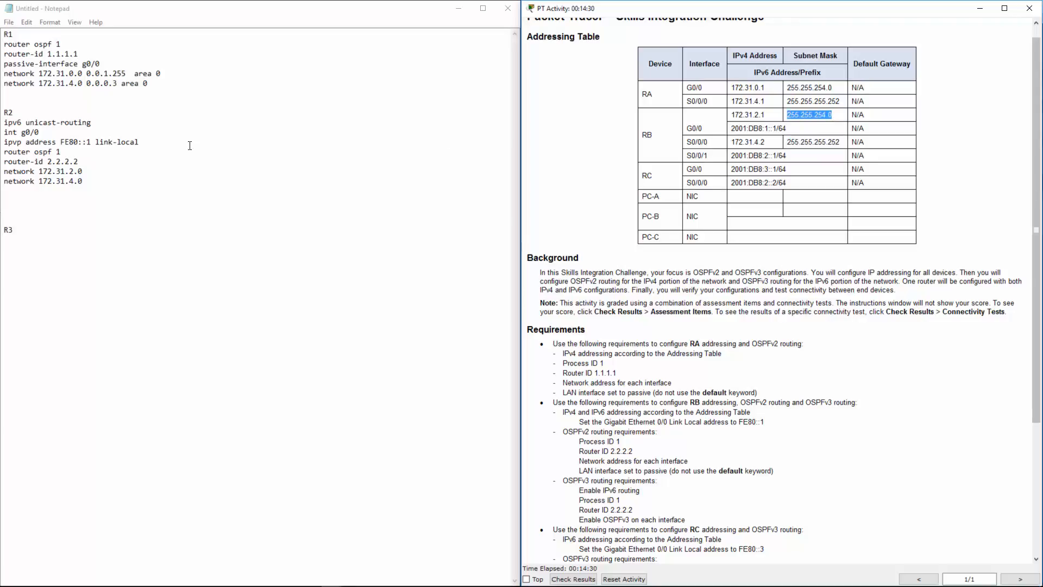
pyautogui.click(82, 171)
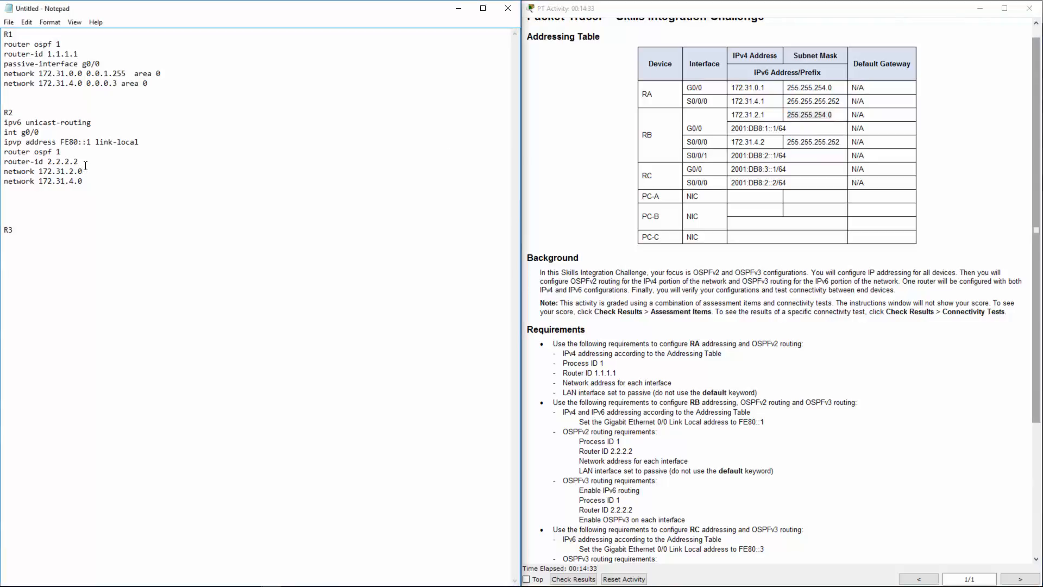
pyautogui.write('0.0.1.255')
pyautogui.press('Down')
pyautogui.moveTo(789, 115); pyautogui.dragTo(834, 117)
pyautogui.click(111, 185)
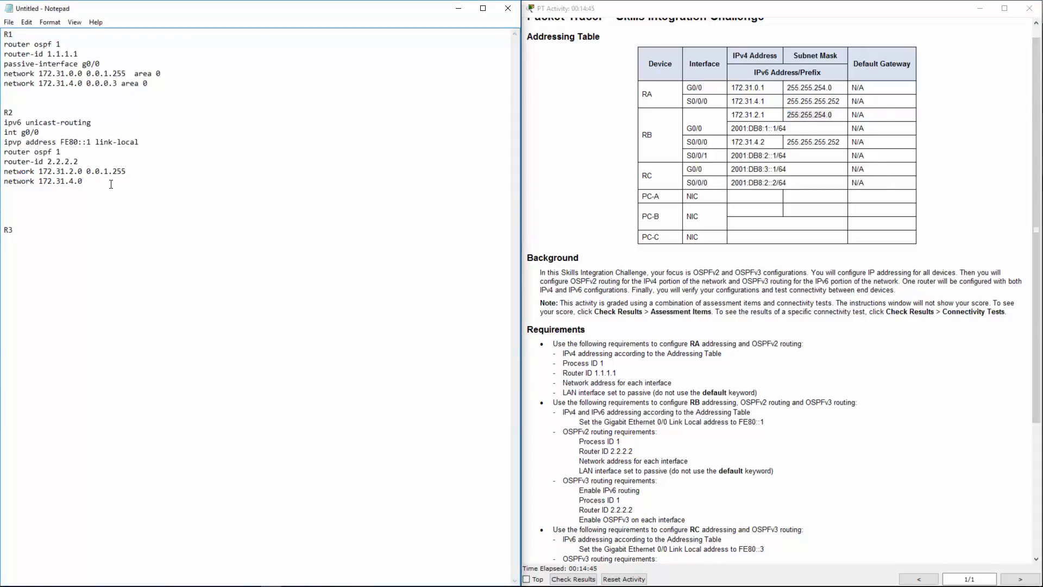
pyautogui.write('0.0.0.3')
pyautogui.moveTo(787, 141); pyautogui.dragTo(844, 144)
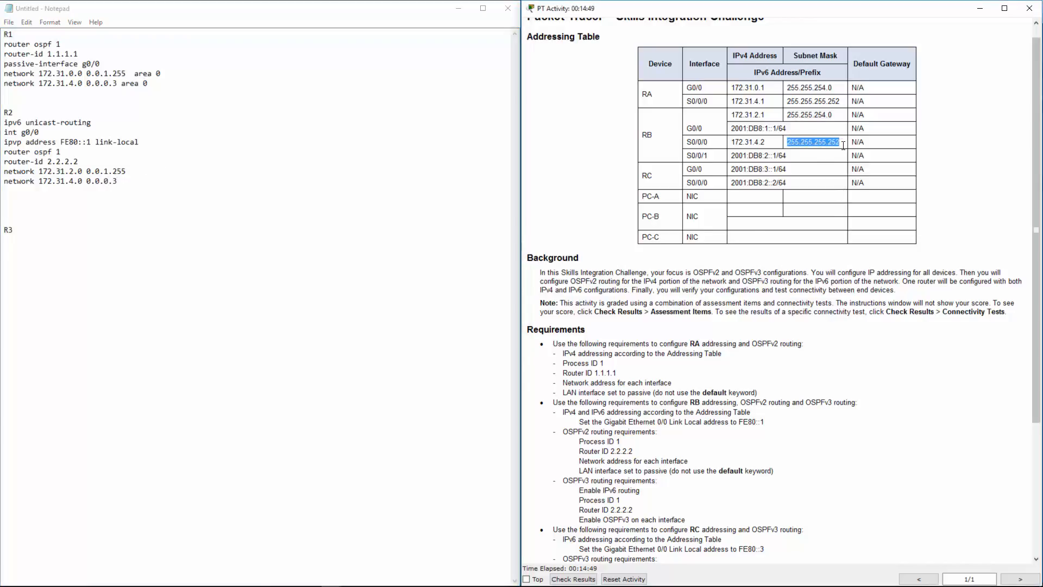
# Step: Append "area 0" to both of R2's network lines
pyautogui.click(136, 173)
pyautogui.write('area 0')
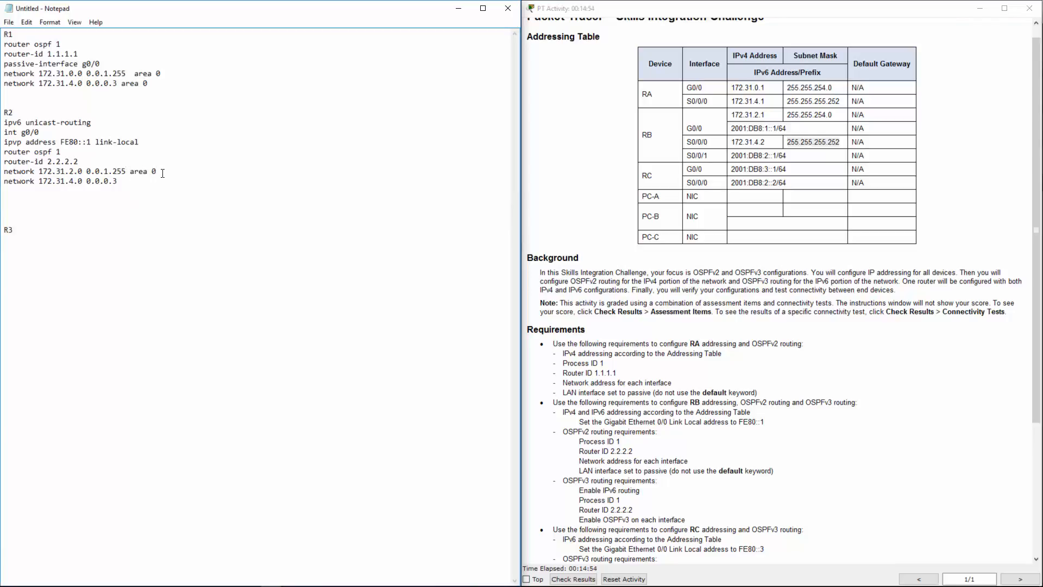
pyautogui.moveTo(163, 172); pyautogui.dragTo(126, 174)
pyautogui.hotkey('ctrl', 'c')
pyautogui.click(129, 183)
pyautogui.hotkey('ctrl', 'v')
# Step: Add "passive-interface g0/0" below R2's network lines, following RB's passive LAN interface requirement
pyautogui.moveTo(591, 422); pyautogui.dragTo(688, 440)
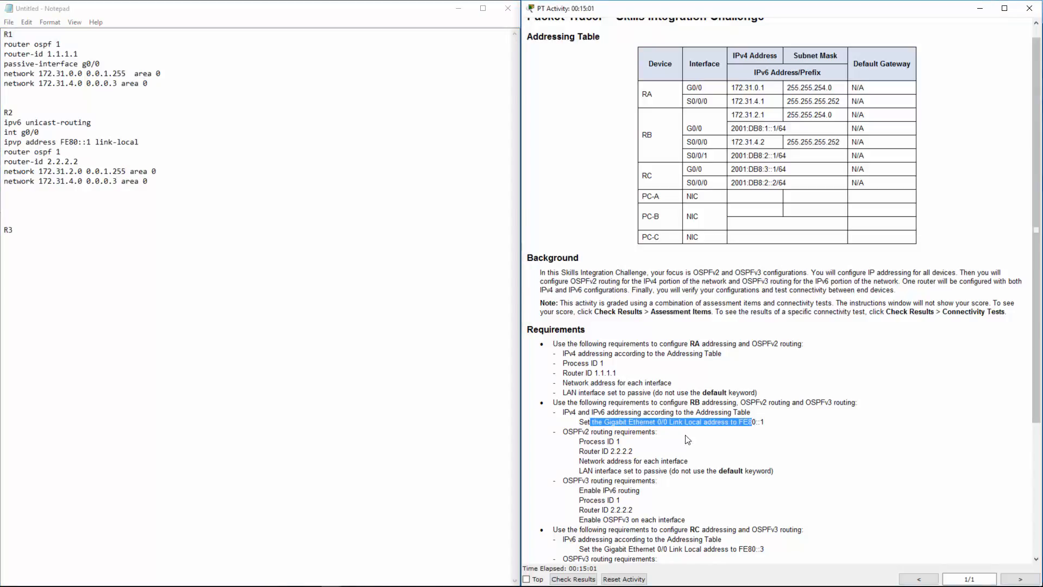
pyautogui.moveTo(594, 451); pyautogui.dragTo(681, 462)
pyautogui.moveTo(597, 471); pyautogui.dragTo(777, 478)
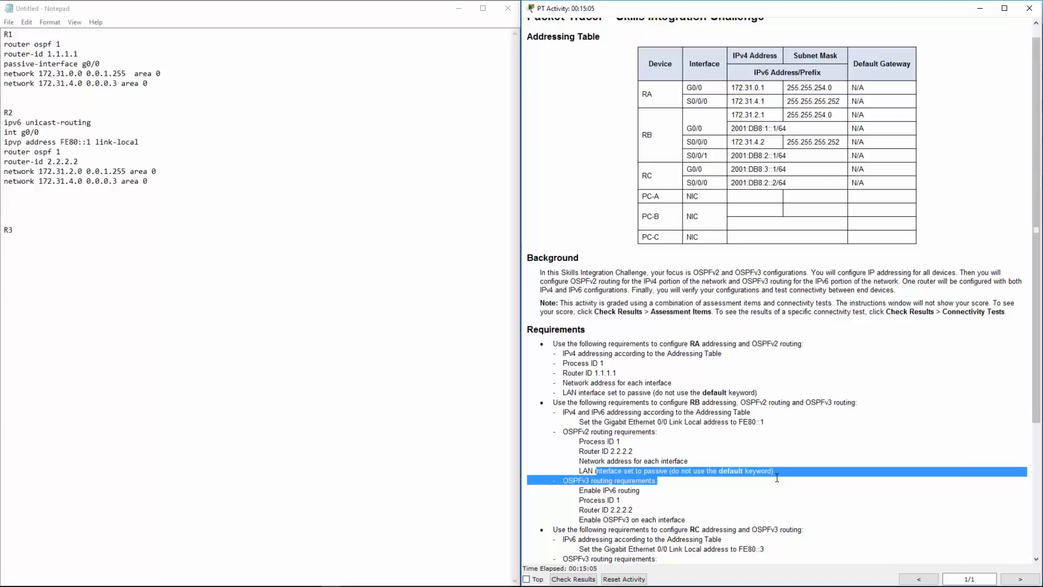
pyautogui.click(142, 181)
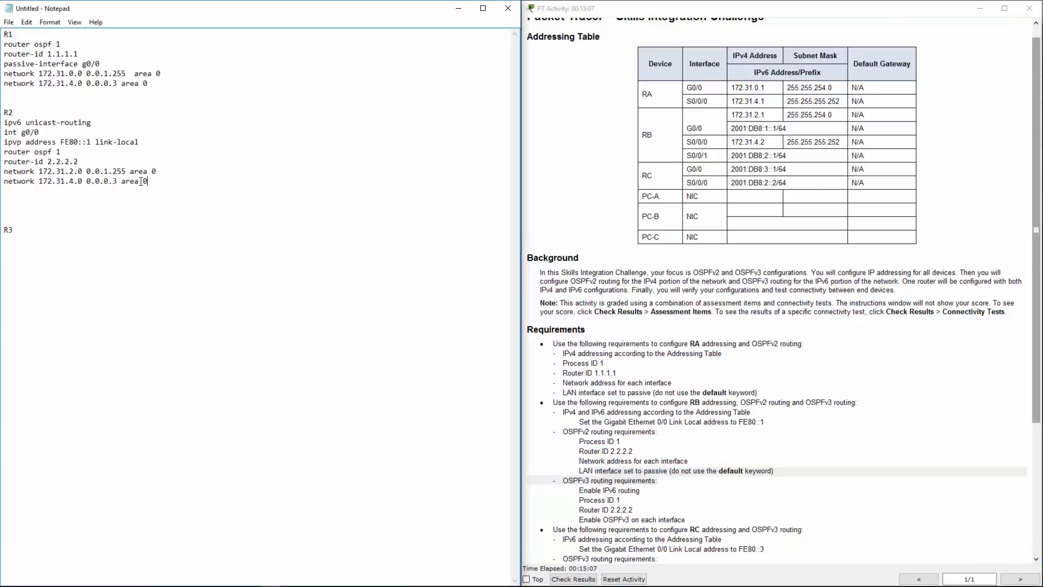
pyautogui.press('Return')
pyautogui.write('passive-interface g0/0')
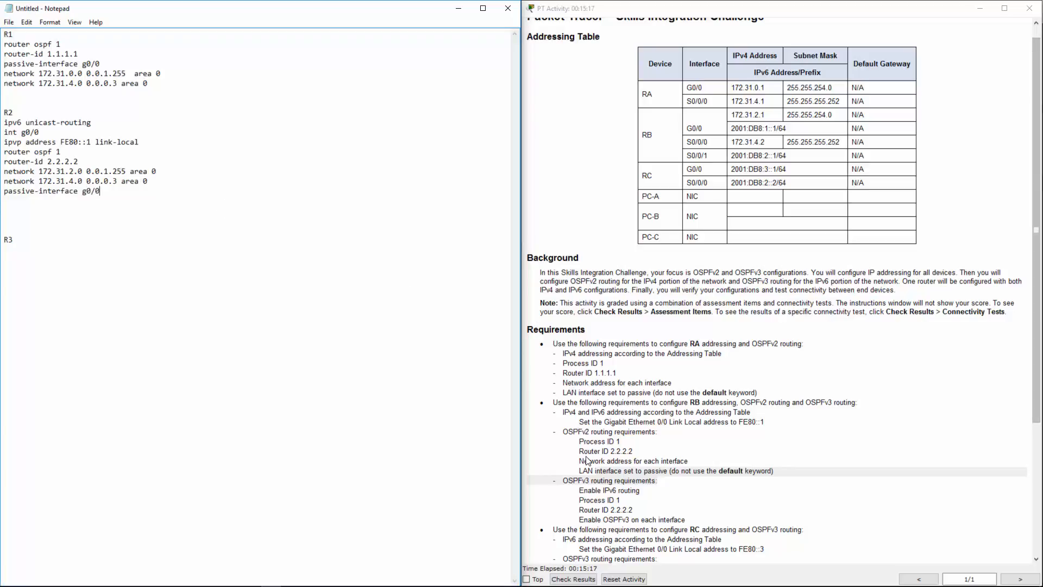
pyautogui.moveTo(584, 471); pyautogui.dragTo(777, 472)
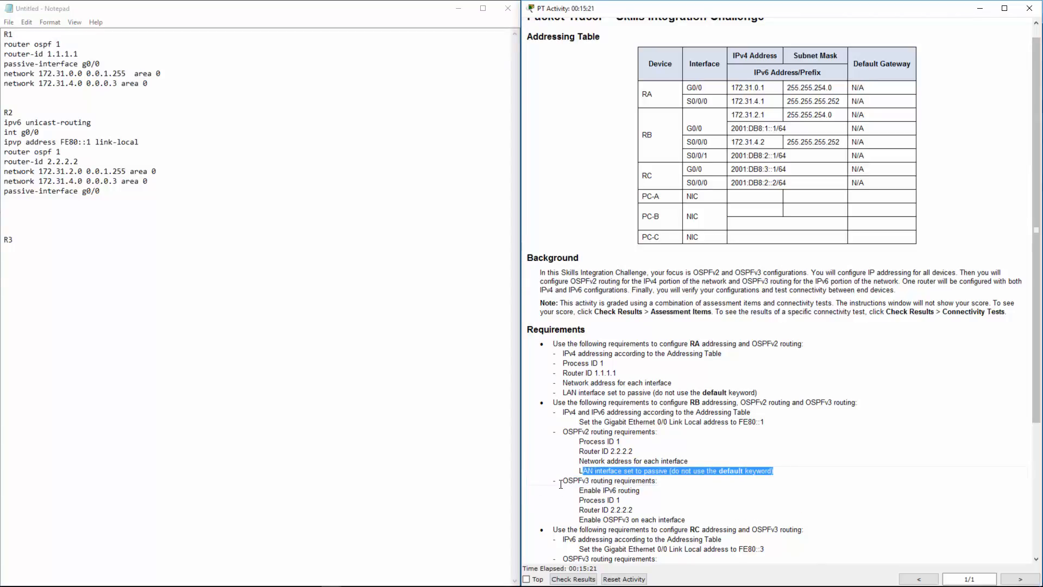
# Step: Add "ipv6 router ospf 1" to the R2 commands per RB's OSPFv3 requirements, and compare it with the OSPFv2 "router ospf 1" line
pyautogui.moveTo(570, 482); pyautogui.dragTo(636, 481)
pyautogui.scroll(-2, 598, 457)
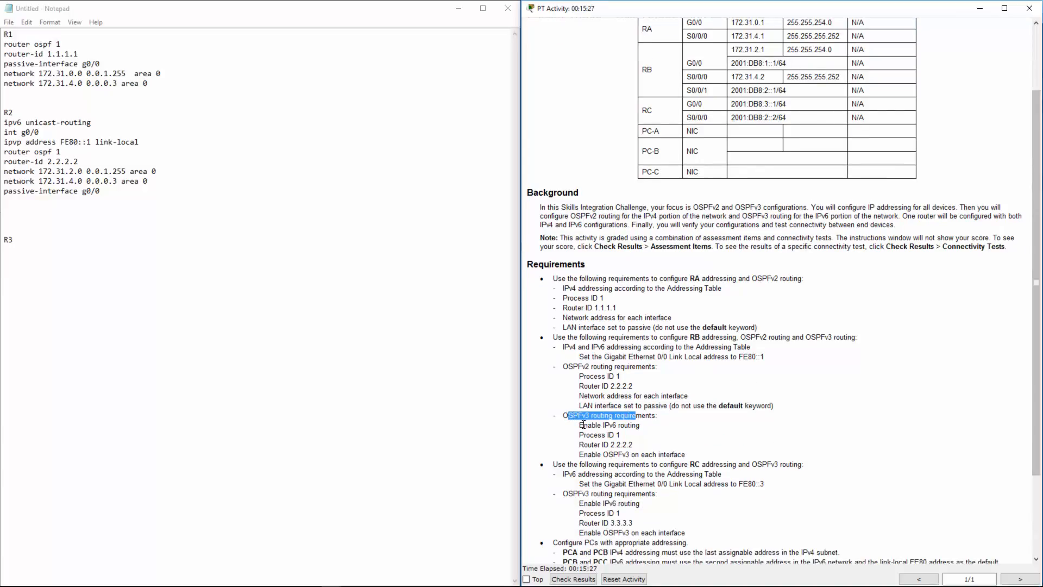
pyautogui.moveTo(584, 425); pyautogui.dragTo(640, 426)
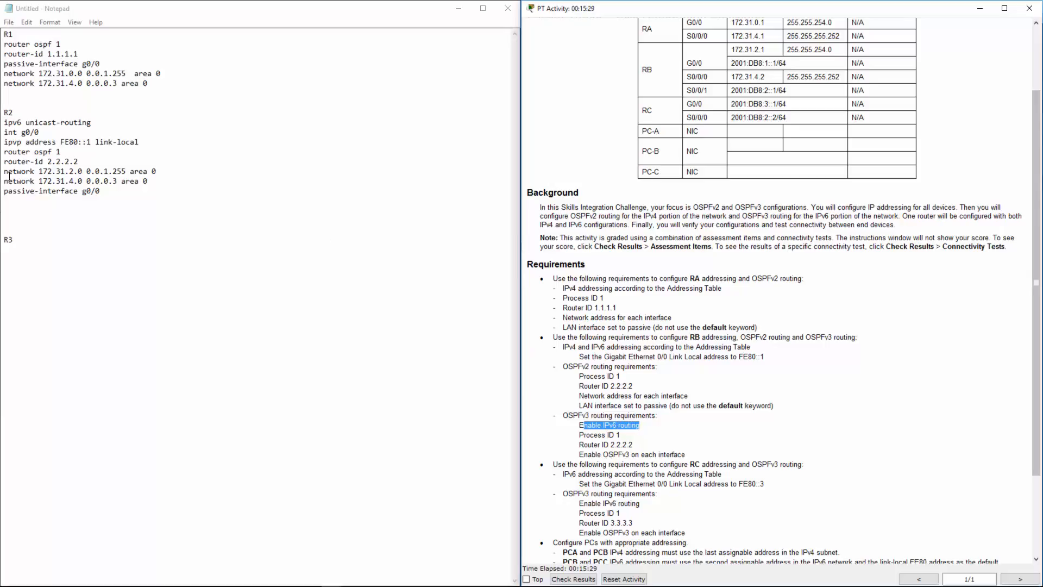
pyautogui.moveTo(88, 124); pyautogui.dragTo(13, 128)
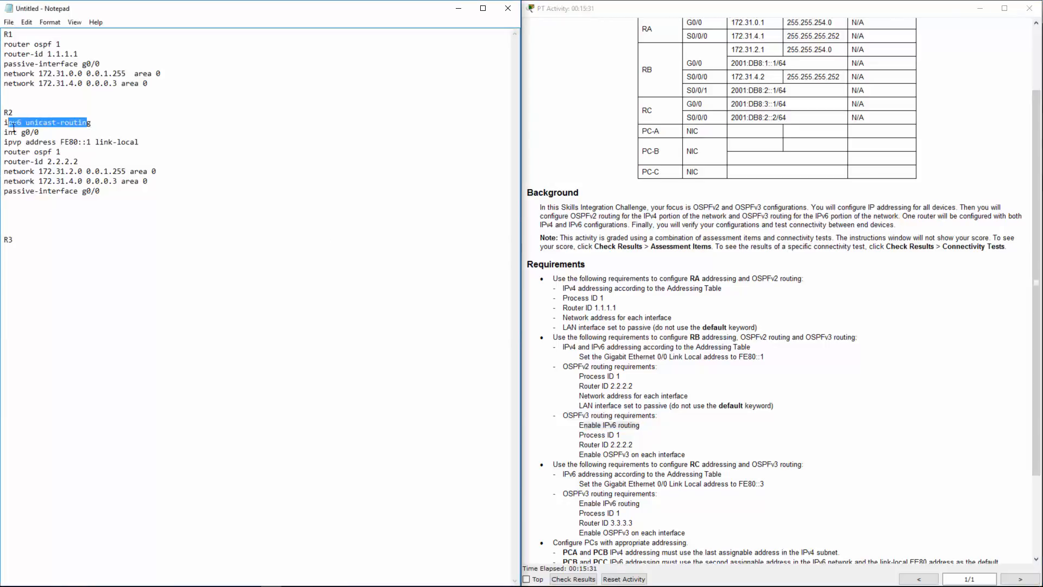
pyautogui.moveTo(579, 435); pyautogui.dragTo(640, 435)
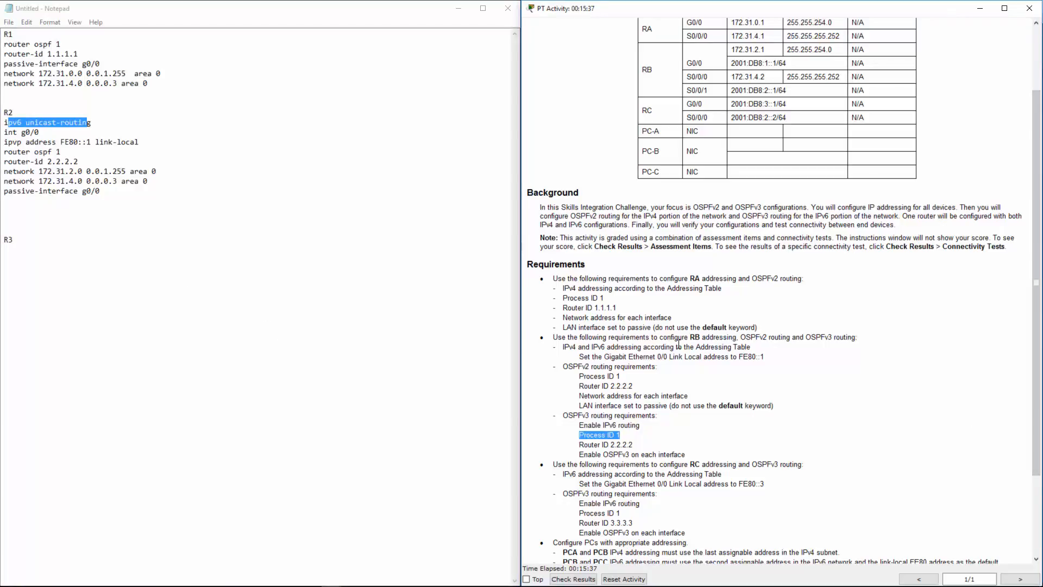
pyautogui.click(155, 192)
pyautogui.press('Return')
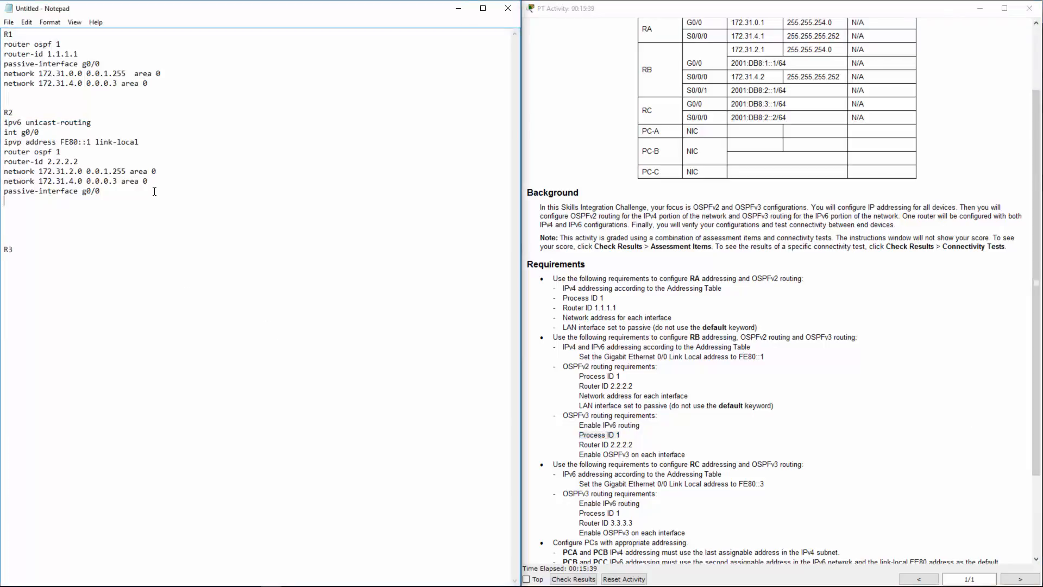
pyautogui.write('ipv6 ospf 1')
pyautogui.hotkey('ctrl', 'Left')
pyautogui.hotkey('ctrl', 'Left')
pyautogui.write('router')
pyautogui.moveTo(83, 201); pyautogui.dragTo(4, 200)
pyautogui.moveTo(61, 152); pyautogui.dragTo(4, 152)
pyautogui.moveTo(83, 201); pyautogui.dragTo(4, 202)
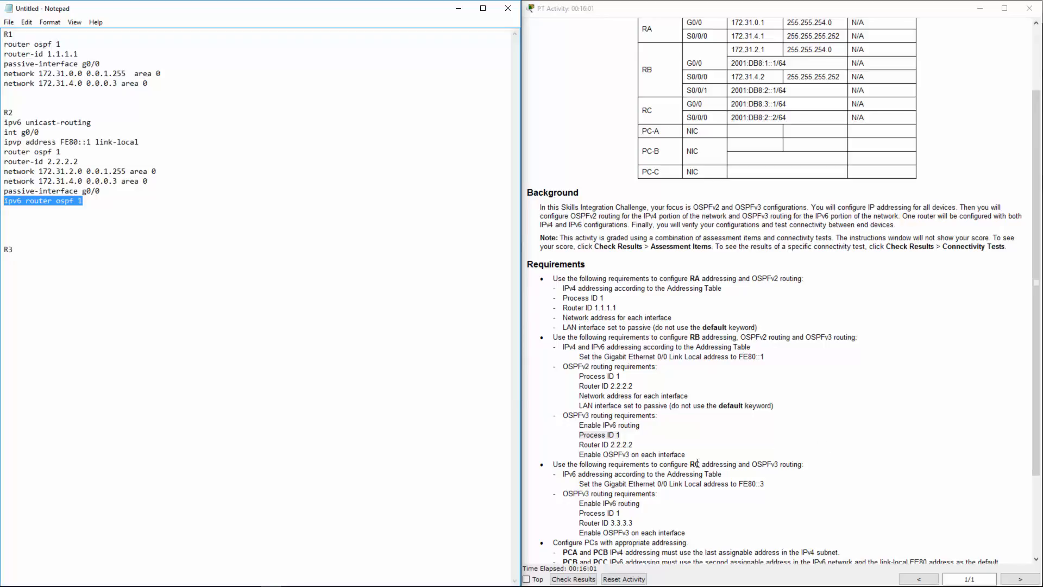
# Step: Add "router-id 2.2.2.2" below R2's "ipv6 router ospf 1" line and compare it with the OSPFv2 router ID line
pyautogui.click(613, 474)
pyautogui.moveTo(581, 435); pyautogui.dragTo(621, 435)
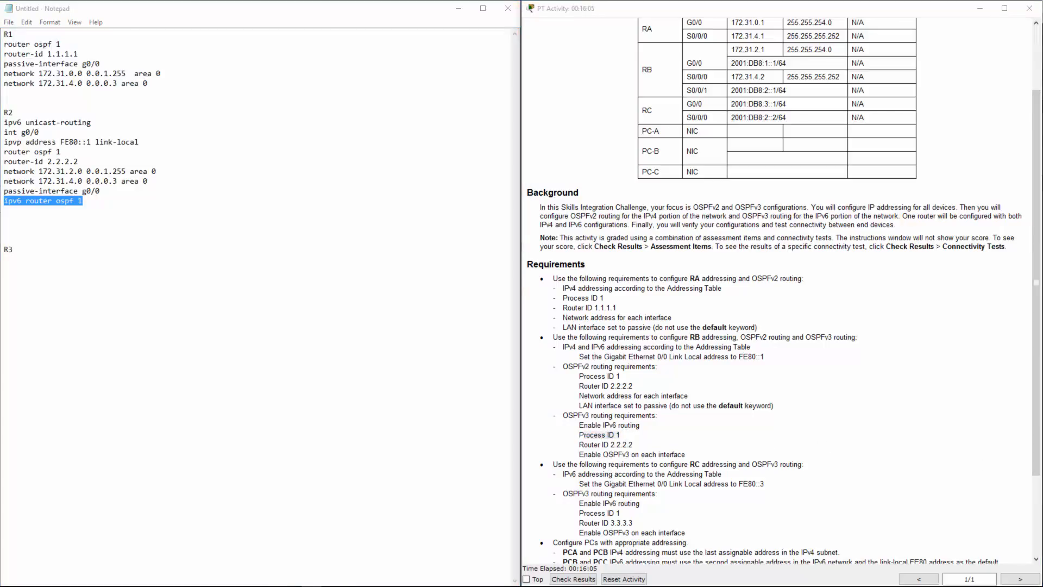
pyautogui.click(103, 206)
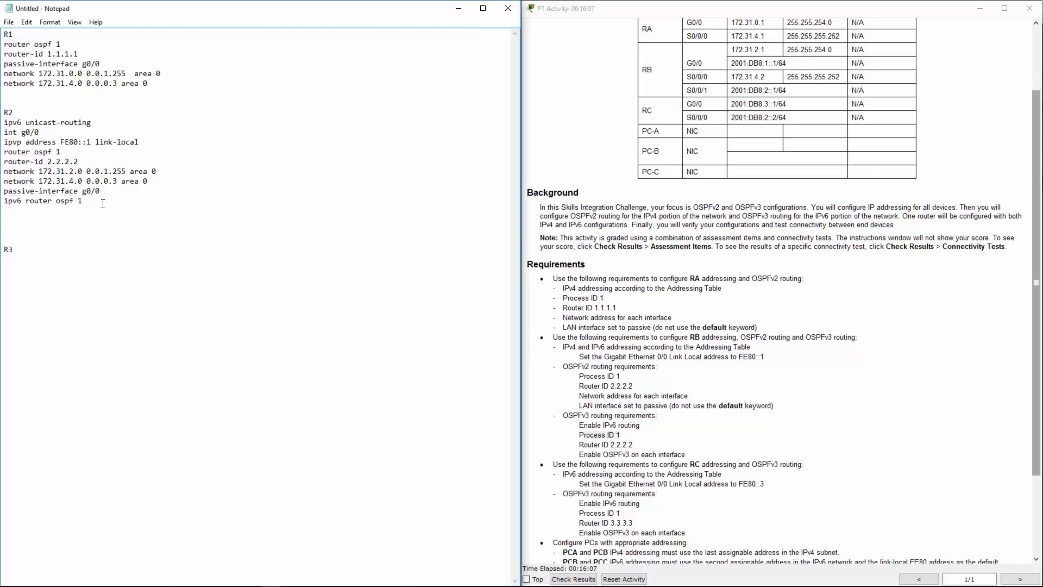
pyautogui.write('router-id 2.2.2.2')
pyautogui.moveTo(78, 165); pyautogui.dragTo(3, 159)
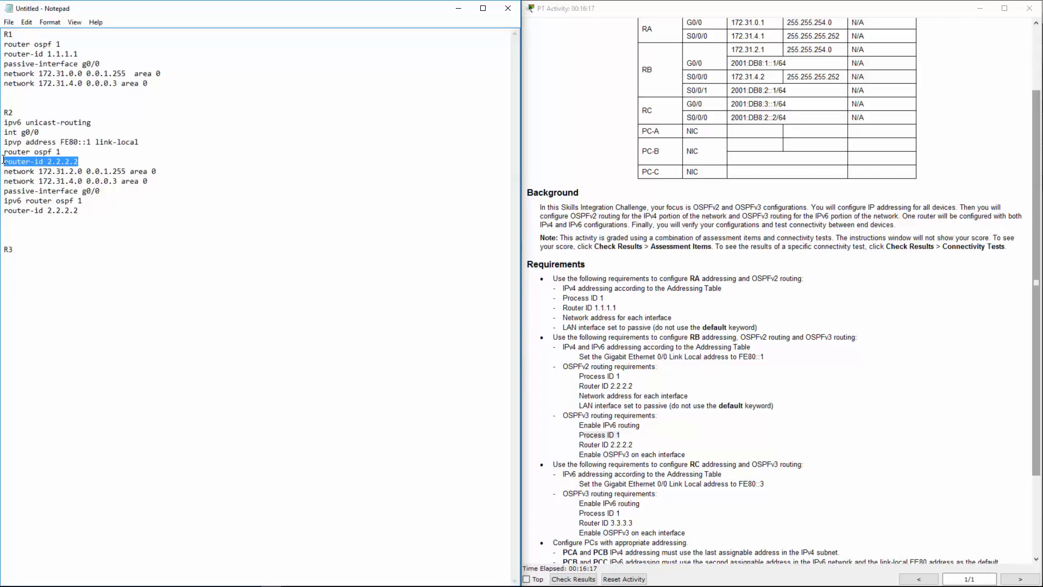
pyautogui.moveTo(83, 210); pyautogui.dragTo(3, 211)
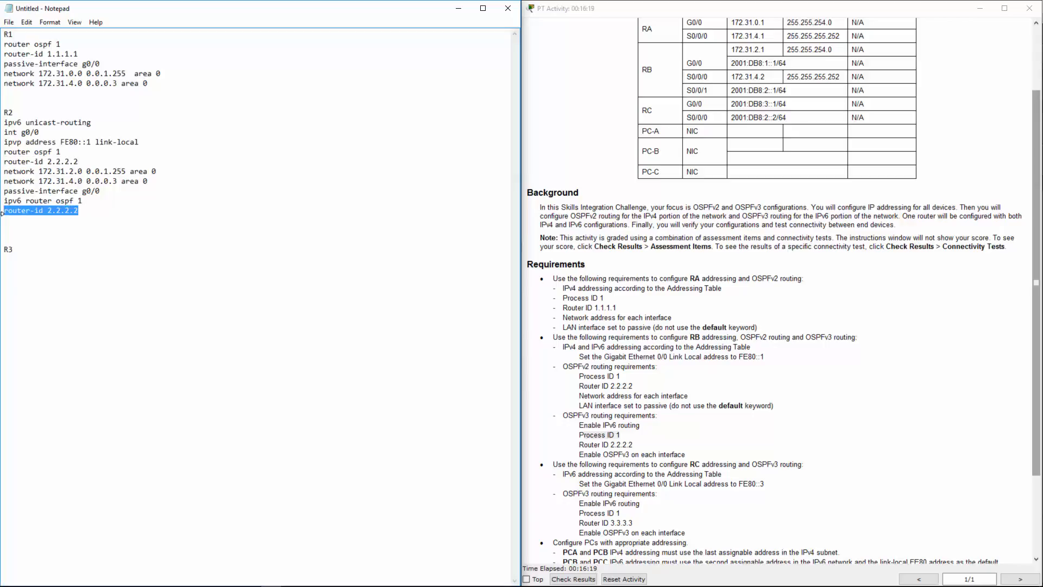
pyautogui.click(90, 210)
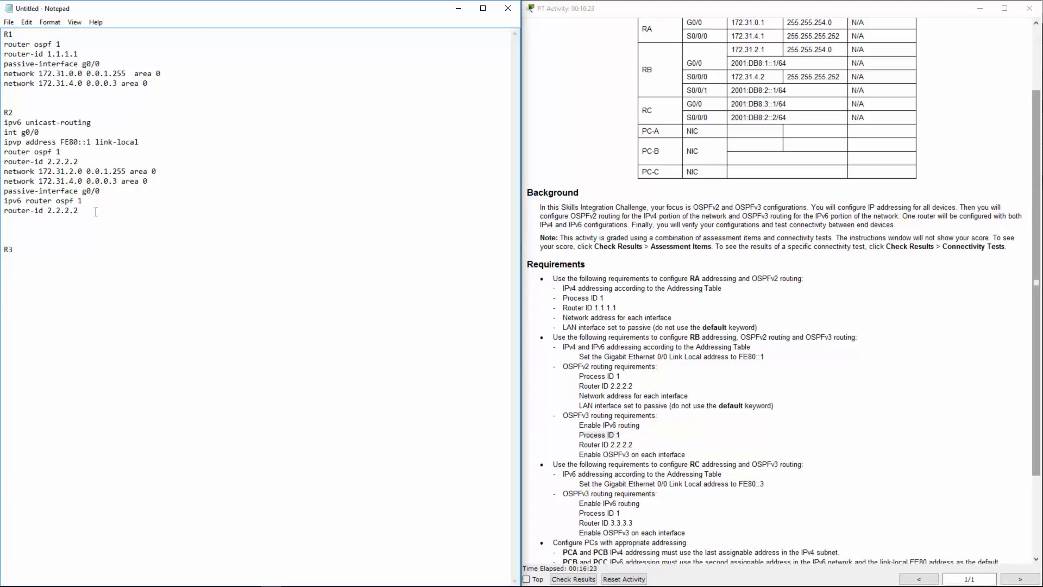
# Step: Add "int g0/0" and "ipv6 ospf 1 area 0" below R2's OSPFv3 router ID, following RB's requirement to enable OSPFv3 on each interface
pyautogui.click(587, 444)
pyautogui.moveTo(583, 444); pyautogui.dragTo(678, 455)
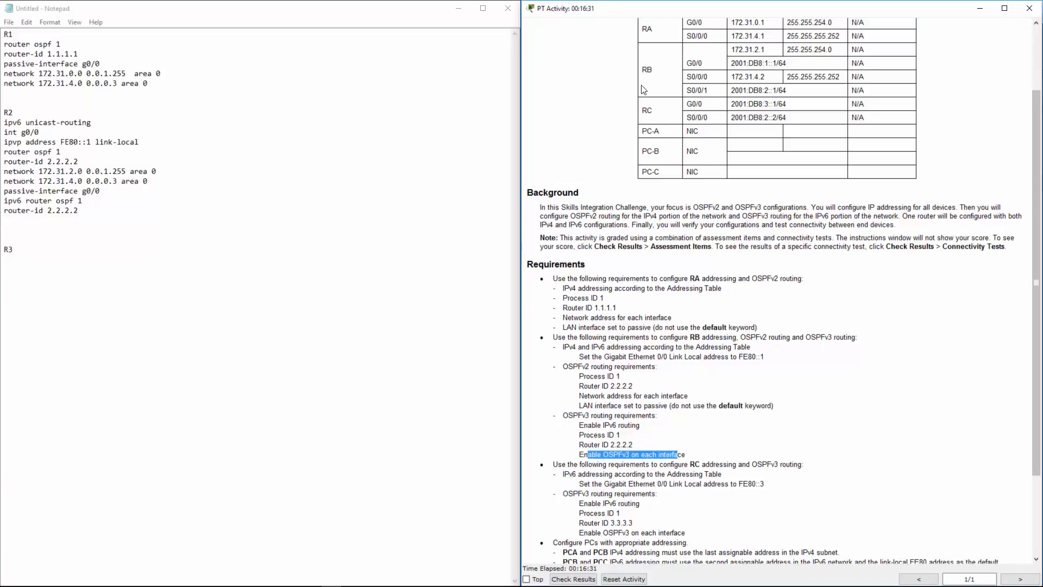
pyautogui.click(99, 210)
pyautogui.press('Return')
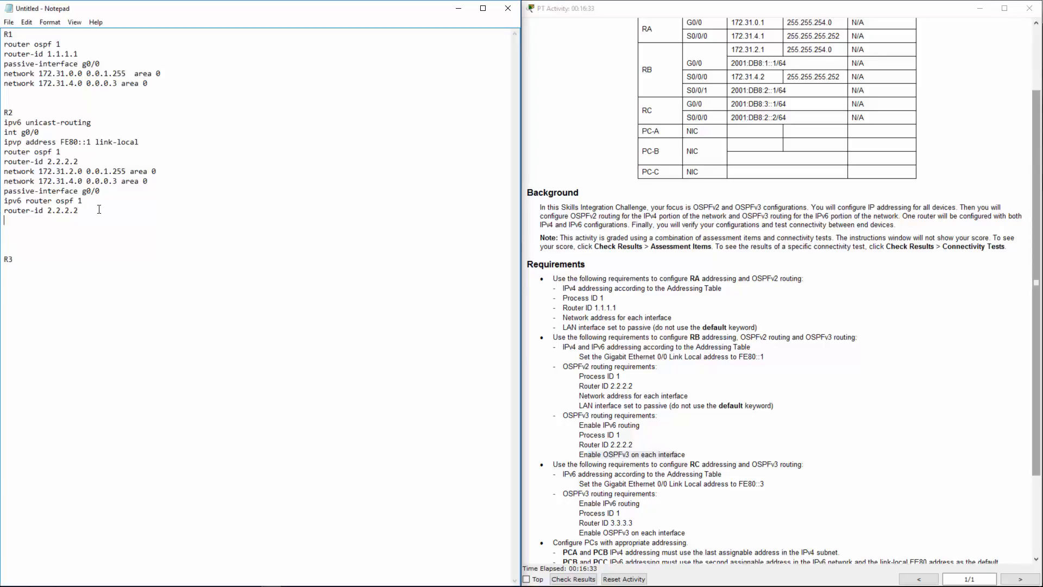
pyautogui.write('int g0/0')
pyautogui.press('Return')
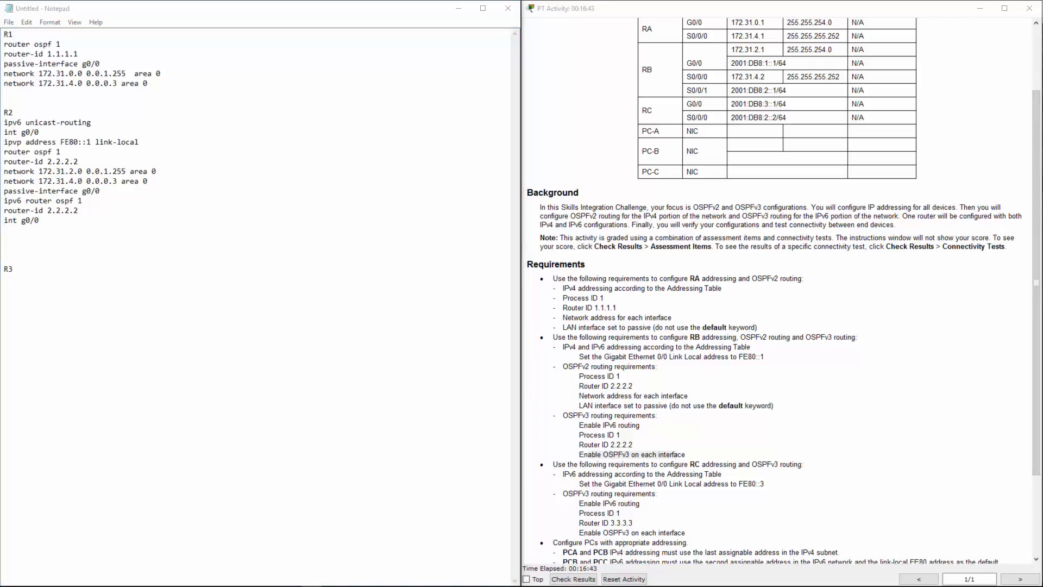
pyautogui.click(46, 249)
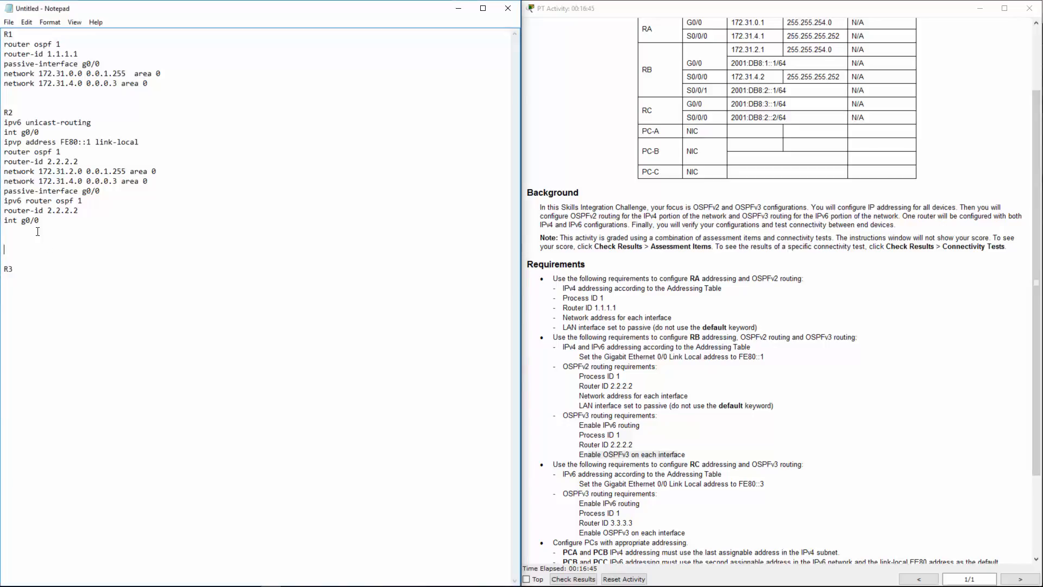
pyautogui.write('ipv6')
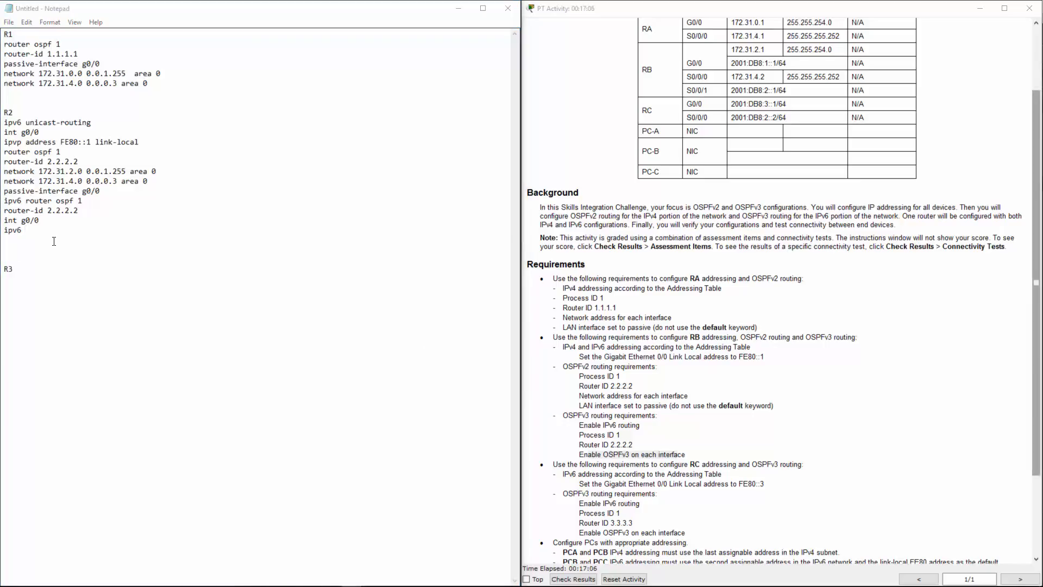
pyautogui.click(54, 239)
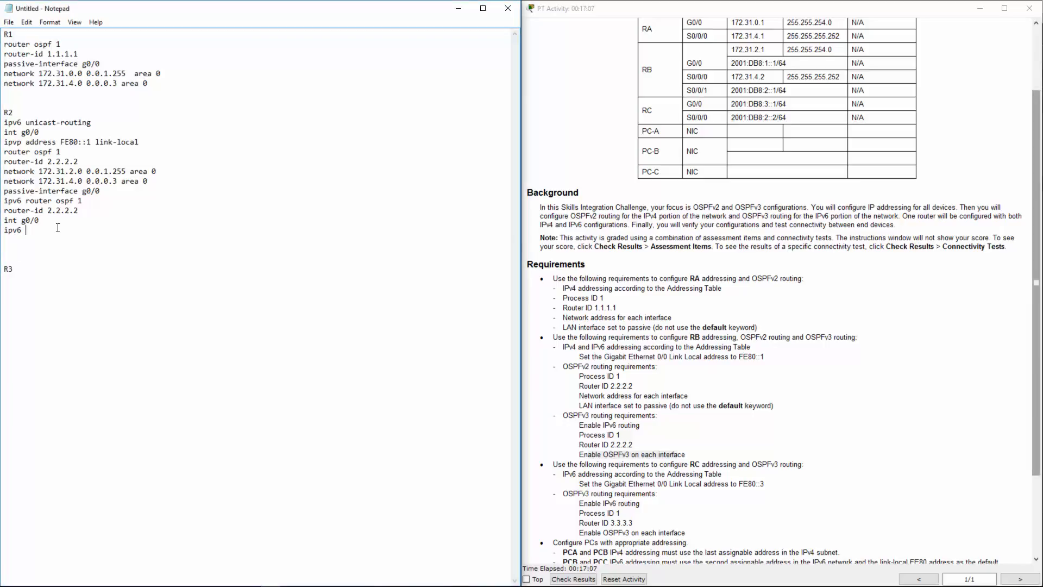
pyautogui.write('ospf 1 area 0')
pyautogui.press('Return')
# Step: Add "int s0/0/0" and "int s0/0/1" to R2, each followed by "ipv6 ospf 1 area 0", and check them against RB's interface requirement
pyautogui.write('int s0/0/0')
pyautogui.moveTo(83, 230); pyautogui.dragTo(1, 233)
pyautogui.hotkey('ctrl', 'c')
pyautogui.click(11, 251)
pyautogui.hotkey('ctrl', 'v')
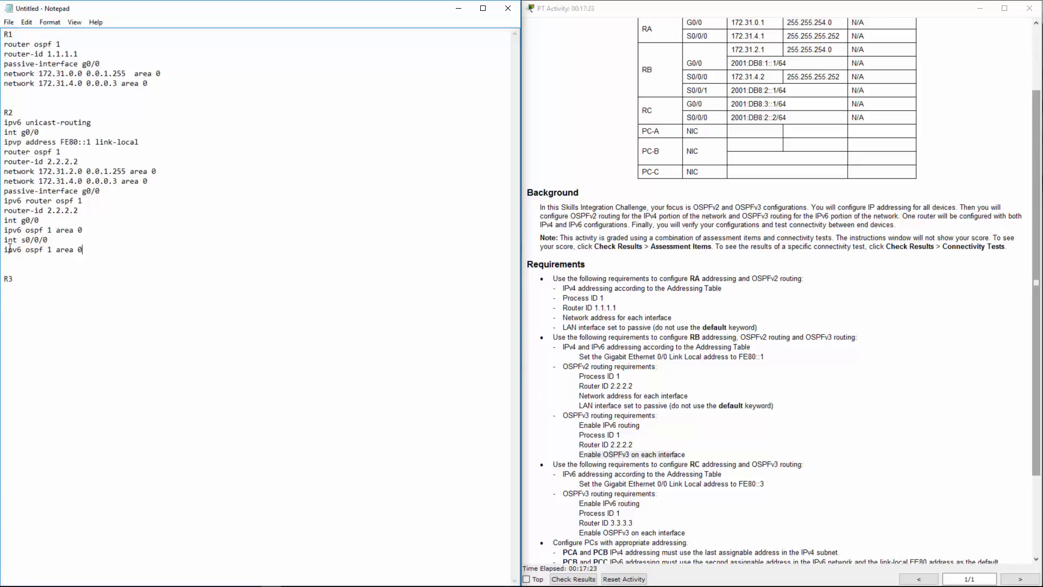
pyautogui.press('Return')
pyautogui.write('int s0/0/1')
pyautogui.press('Return')
pyautogui.hotkey('ctrl', 'v')
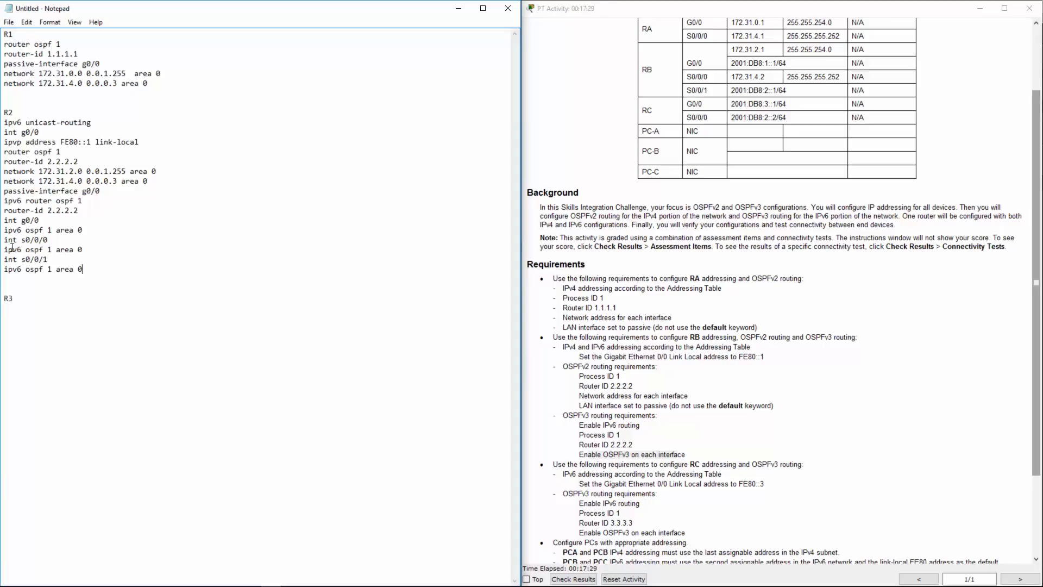
pyautogui.click(623, 406)
pyautogui.moveTo(578, 455); pyautogui.dragTo(700, 457)
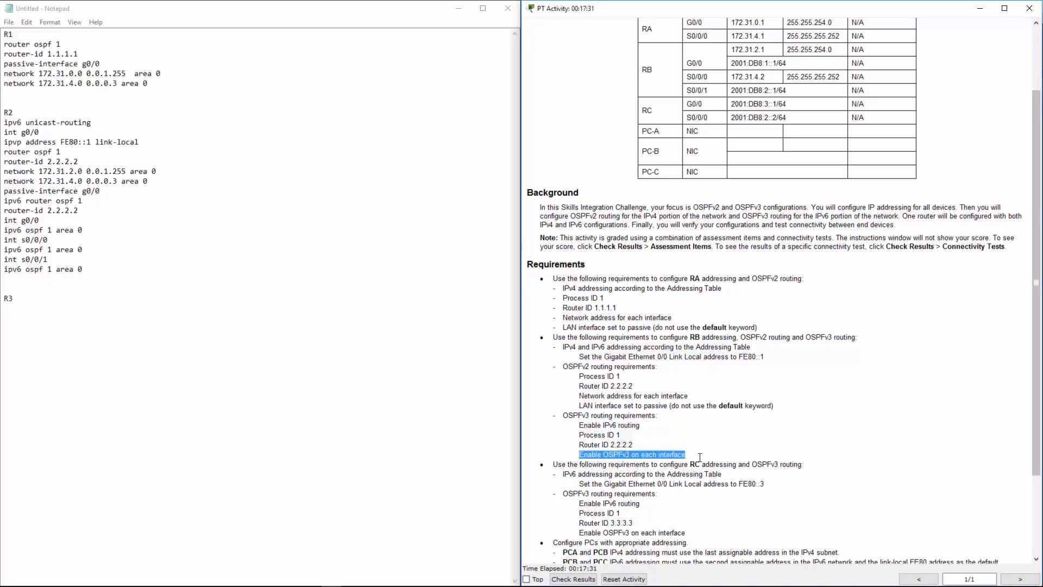
# Step: Review RC's requirements and copy the "ipv6 unicast-routing" line from R2 to below the R3 heading
pyautogui.scroll(-3, 694, 423)
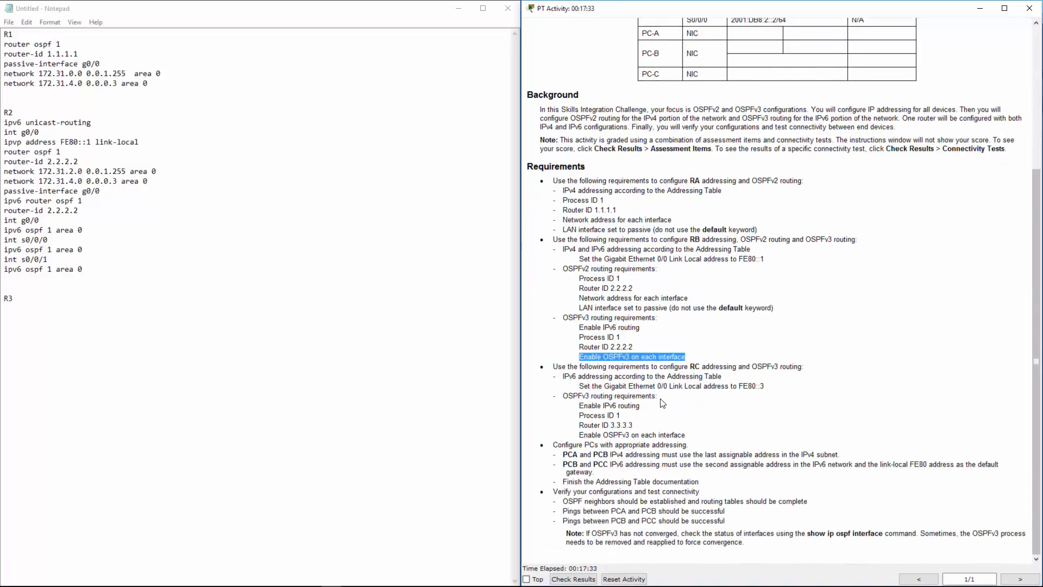
pyautogui.moveTo(552, 366); pyautogui.dragTo(735, 434)
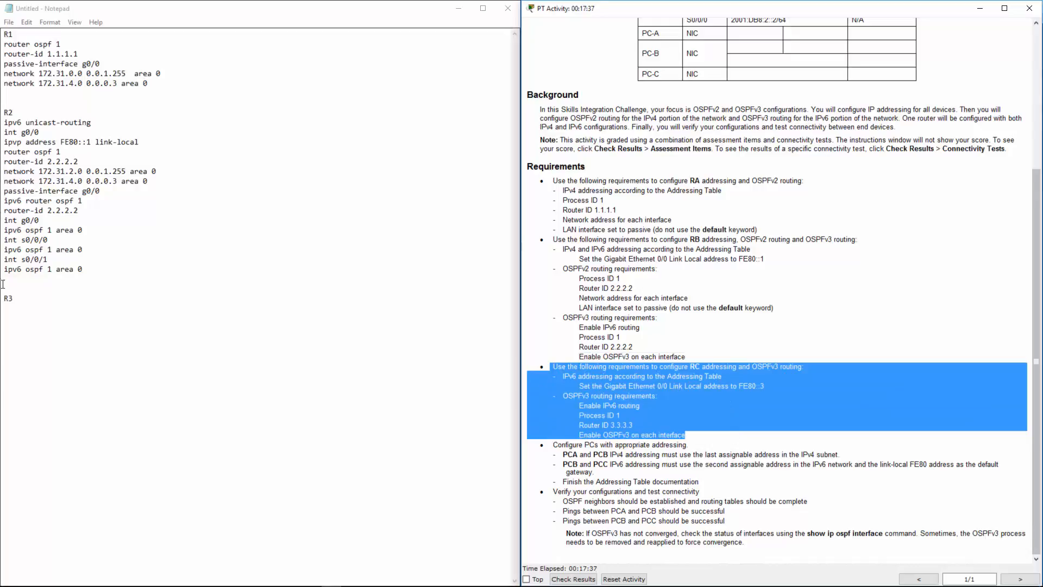
pyautogui.click(32, 303)
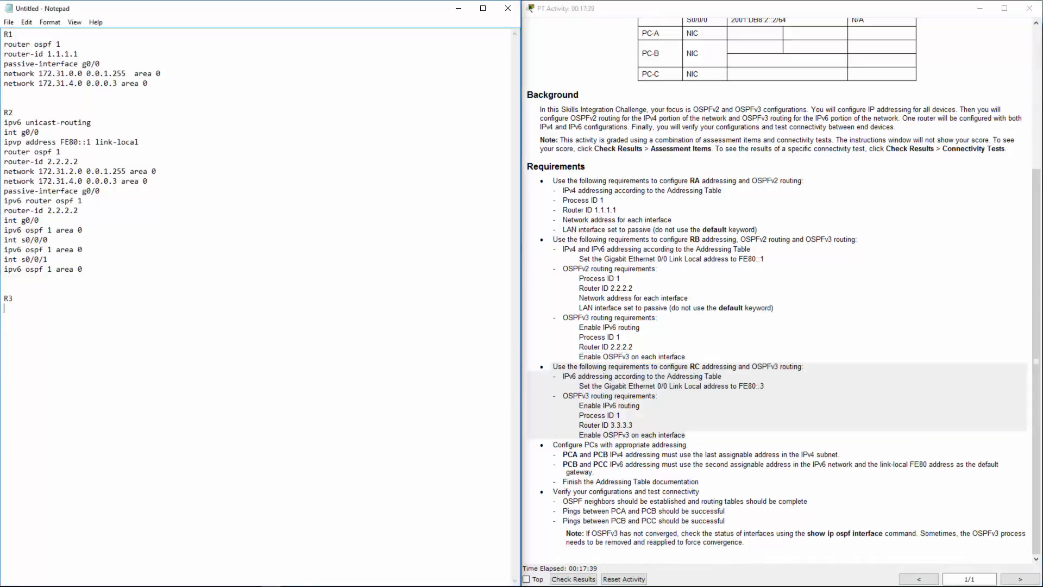
pyautogui.click(69, 321)
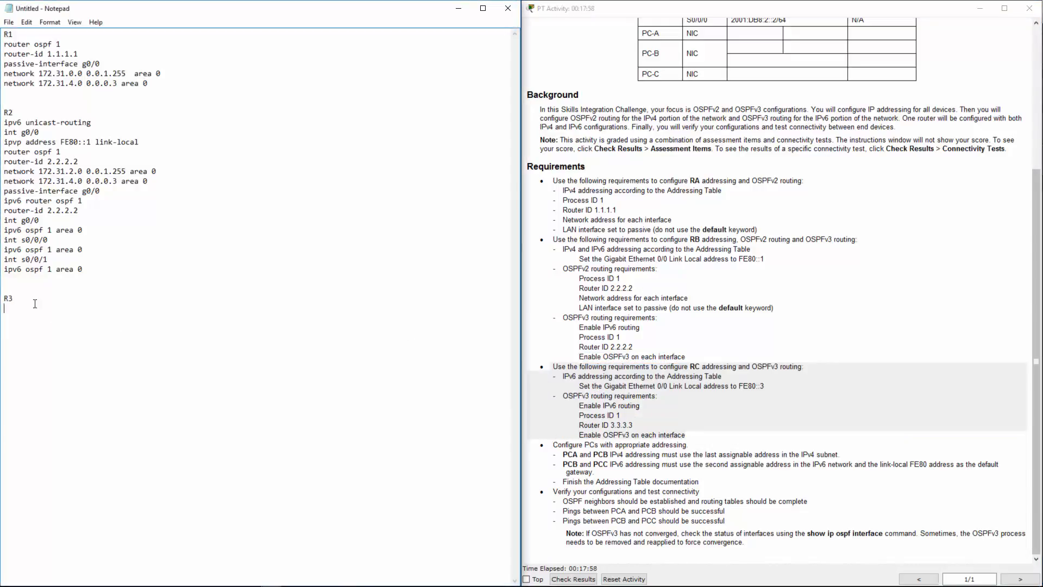
pyautogui.moveTo(100, 125); pyautogui.dragTo(6, 123)
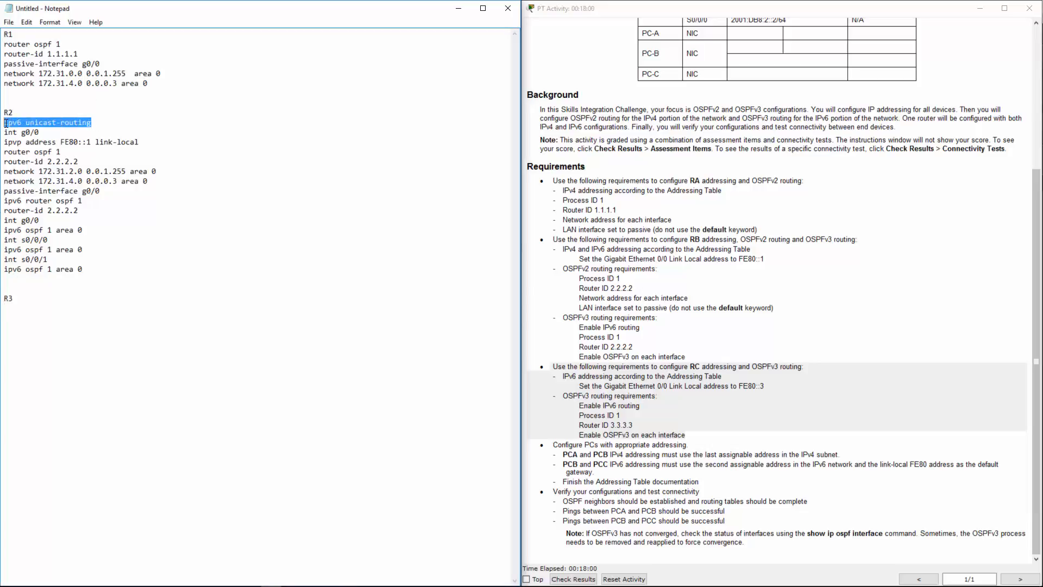
pyautogui.click(52, 321)
pyautogui.hotkey('ctrl', 'v')
# Step: Copy R2's "int g0/0" line and its link-local address line below R3's "ipv6 unicast-routing", following RC's link-local requirement
pyautogui.click(627, 367)
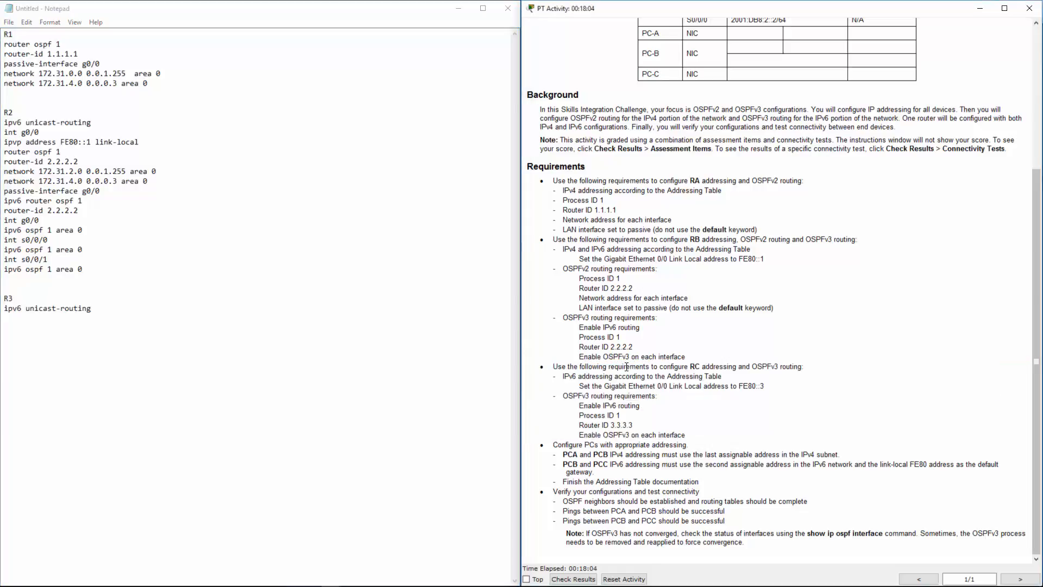
pyautogui.moveTo(586, 376)
pyautogui.mouseDown()
pyautogui.moveTo(723, 376)
pyautogui.moveTo(583, 386)
pyautogui.mouseUp()
pyautogui.click(750, 384)
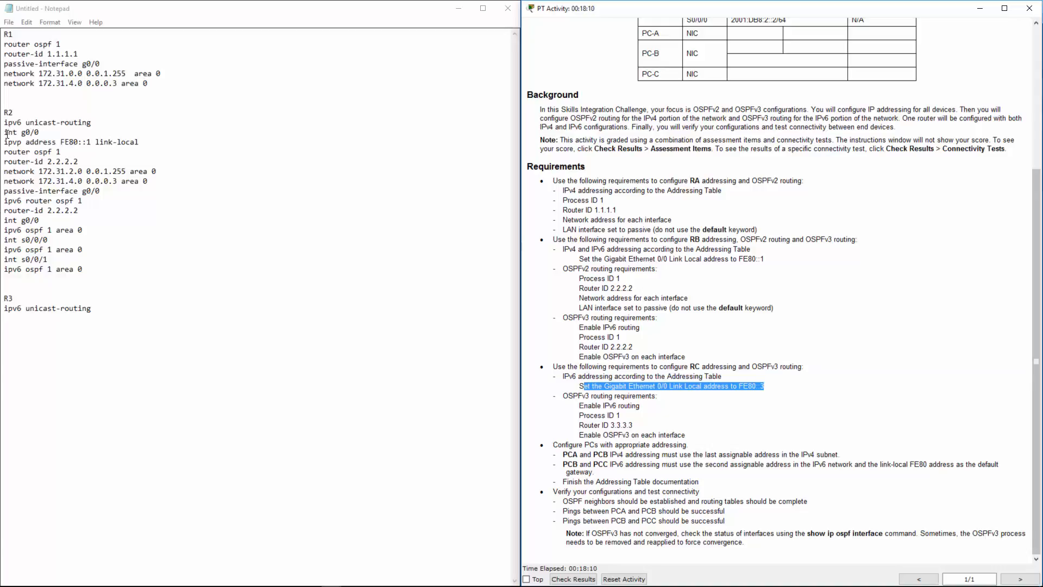
pyautogui.moveTo(4, 132); pyautogui.dragTo(145, 142)
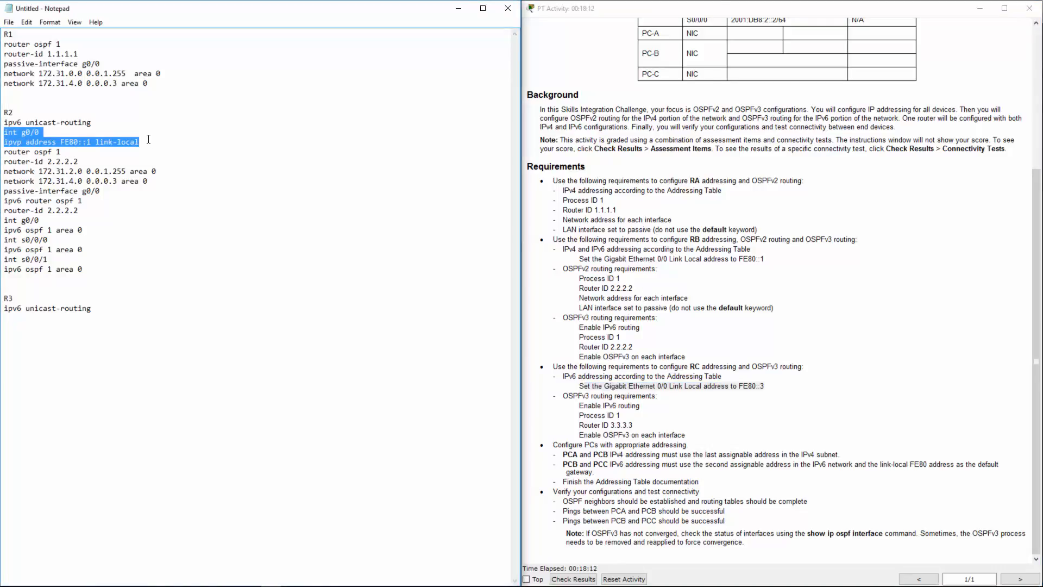
pyautogui.click(102, 317)
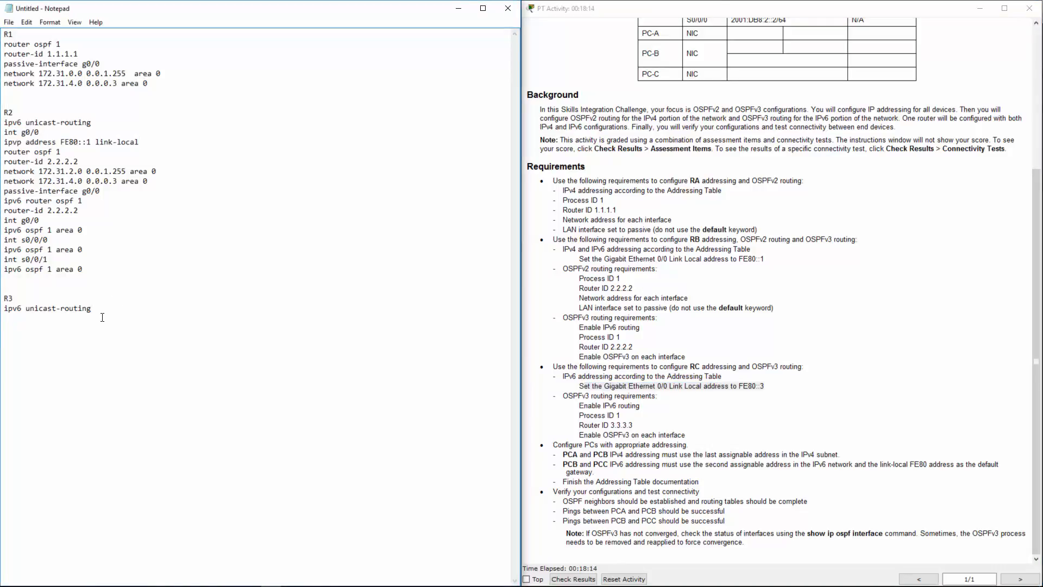
pyautogui.press('Return')
pyautogui.hotkey('ctrl', 'v')
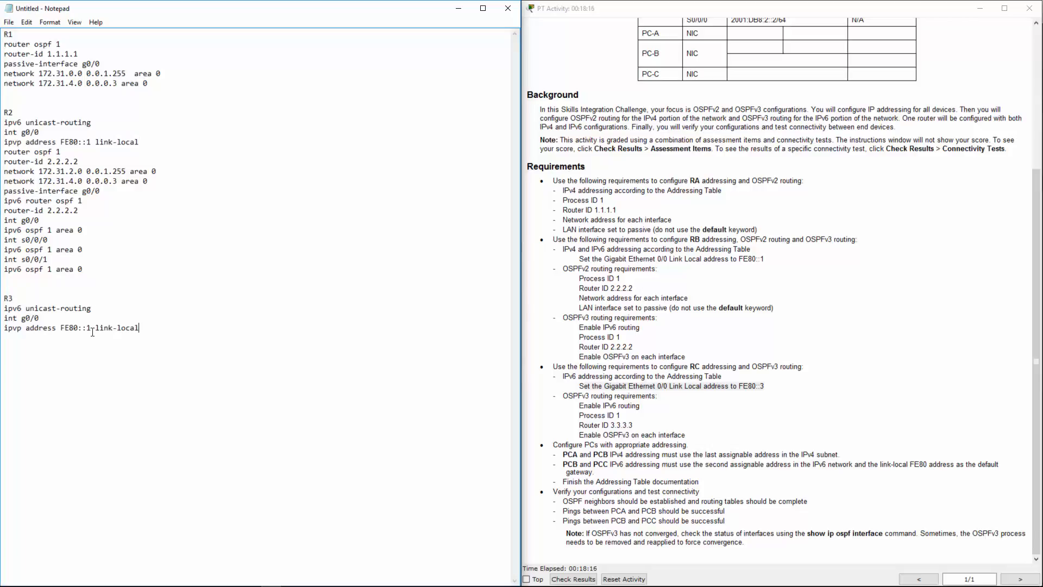
# Step: Change R3's link-local address to FE80::3 and check it against RC's Gigabit Ethernet 0/0 requirement
pyautogui.click(92, 331)
pyautogui.press('BackSpace')
pyautogui.write('3')
pyautogui.moveTo(663, 366); pyautogui.dragTo(679, 376)
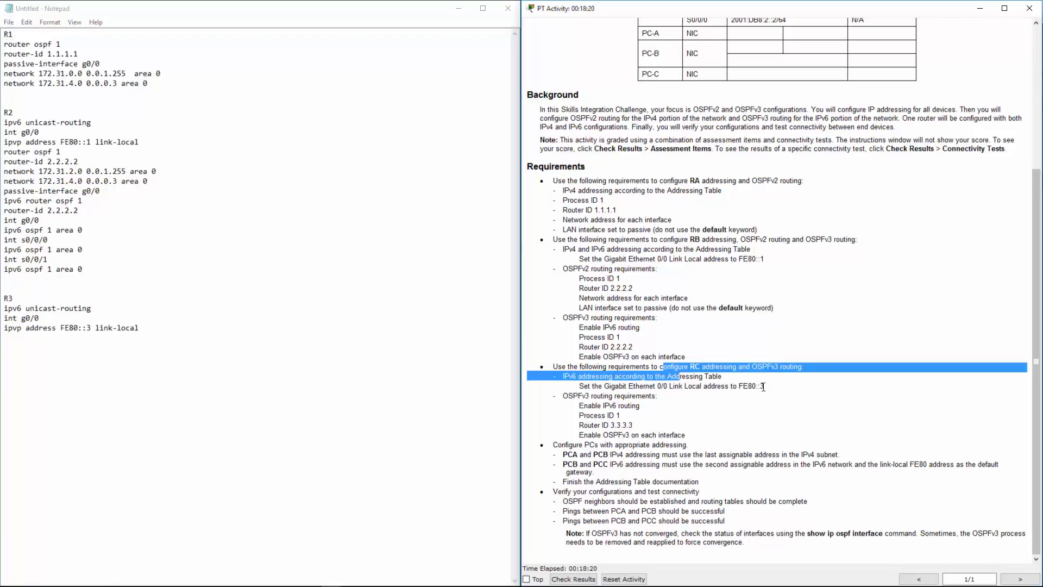
pyautogui.moveTo(763, 387); pyautogui.dragTo(580, 388)
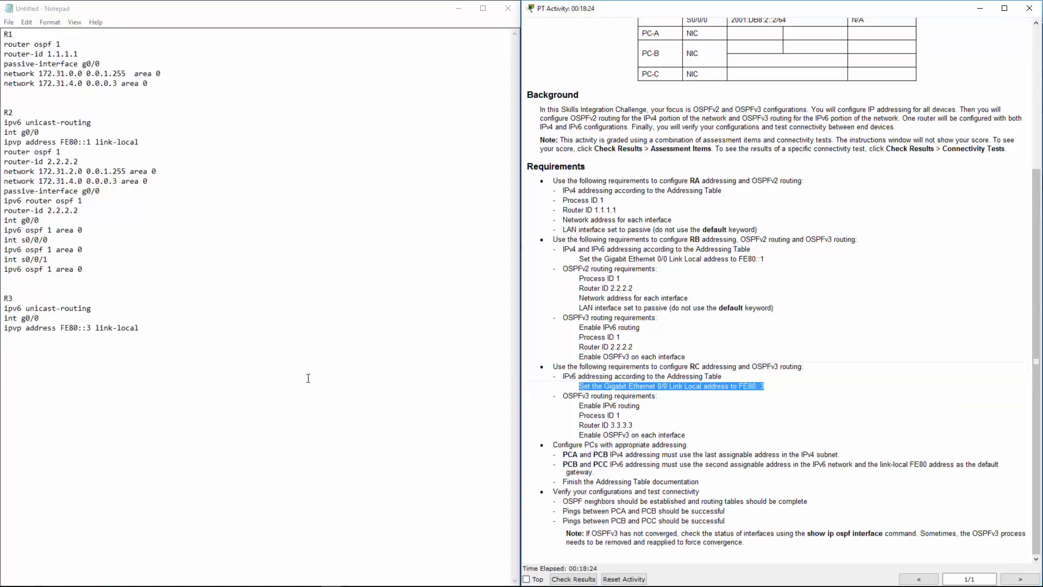
# Step: Add "ipv6 router ospf 1" and "router-id 3.3.3.3" to the R3 commands, and compare the router ID with RC's requirement
pyautogui.click(174, 333)
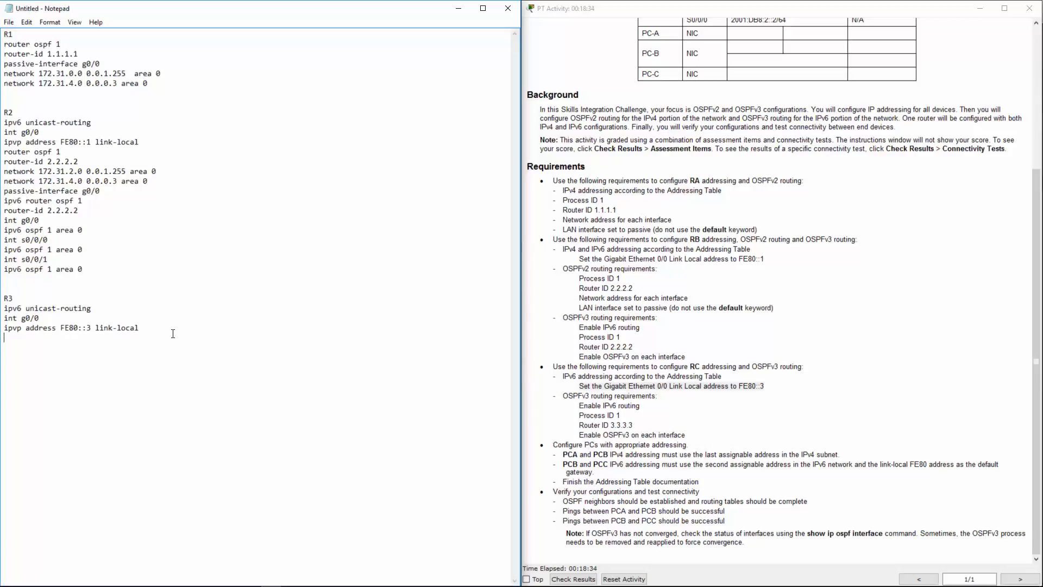
pyautogui.write('ipv5')
pyautogui.write(' router')
pyautogui.write(' ospf 1')
pyautogui.write('router-id ')
pyautogui.write('3.3.3.3')
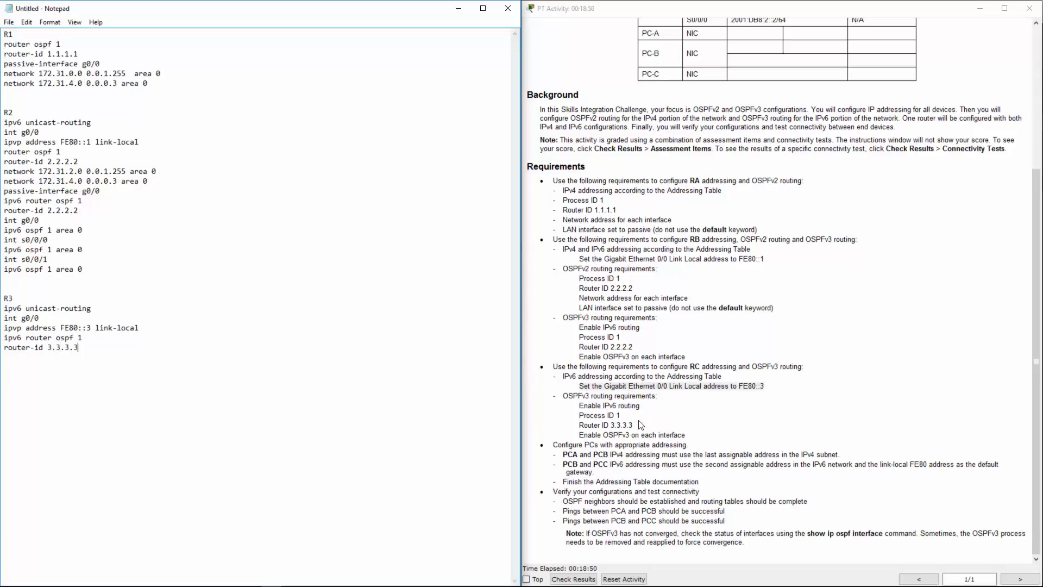
pyautogui.click(577, 428)
pyautogui.moveTo(602, 425); pyautogui.dragTo(634, 427)
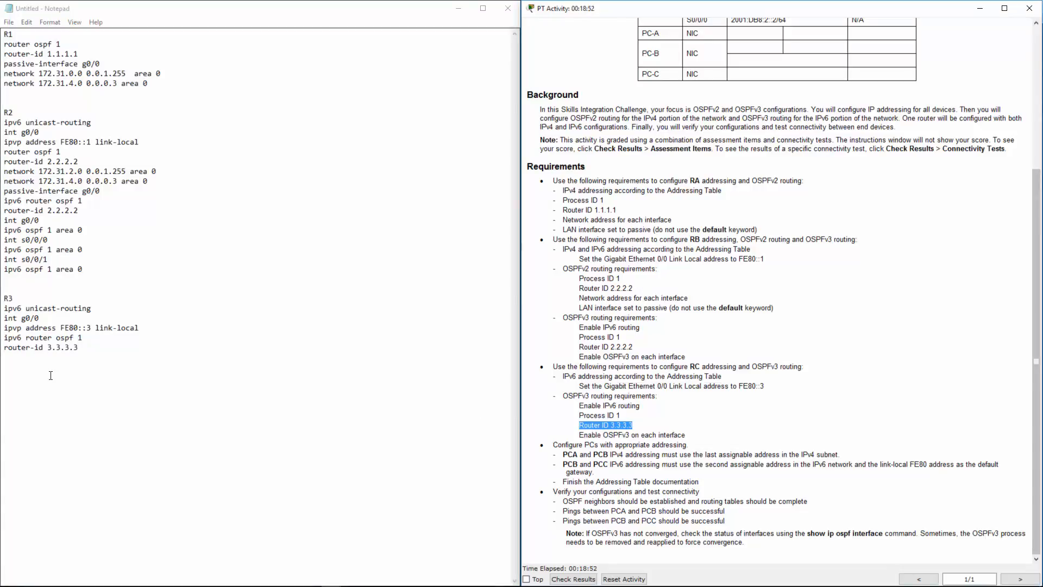
# Step: Look up RC's interfaces, copy R2's g0/0 and s0/0/0 OSPFv3 lines below R3's router ID, and check RC's OSPFv3 requirements
pyautogui.click(98, 357)
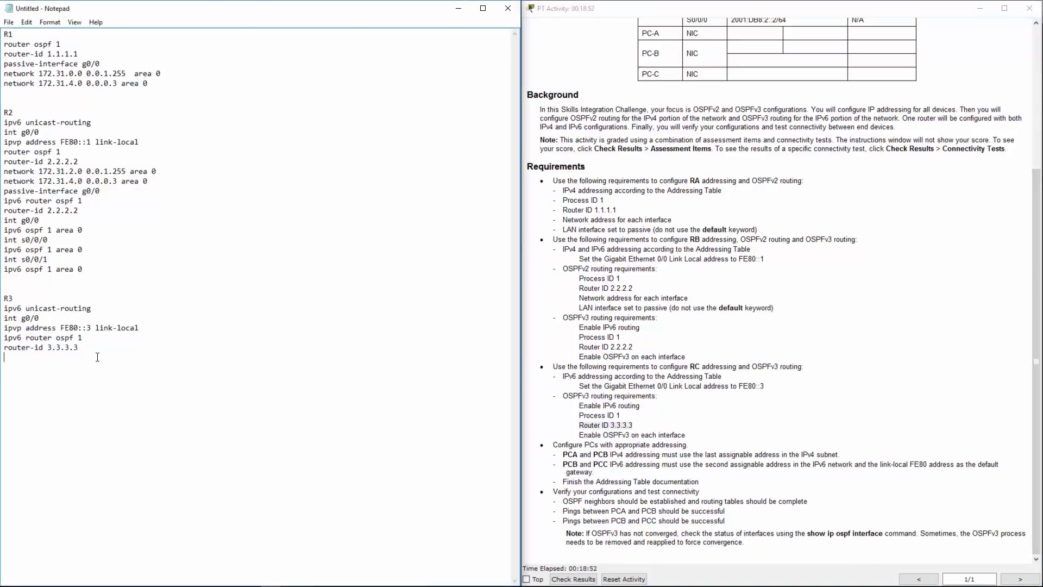
pyautogui.click(778, 198)
pyautogui.scroll(5, 719, 206)
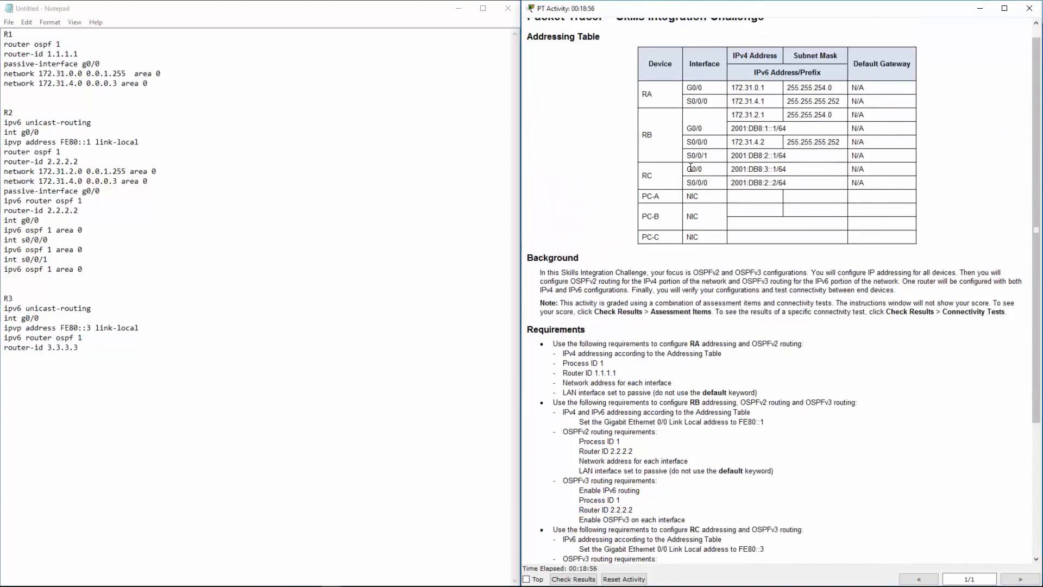
pyautogui.doubleClick(691, 169)
pyautogui.doubleClick(691, 182)
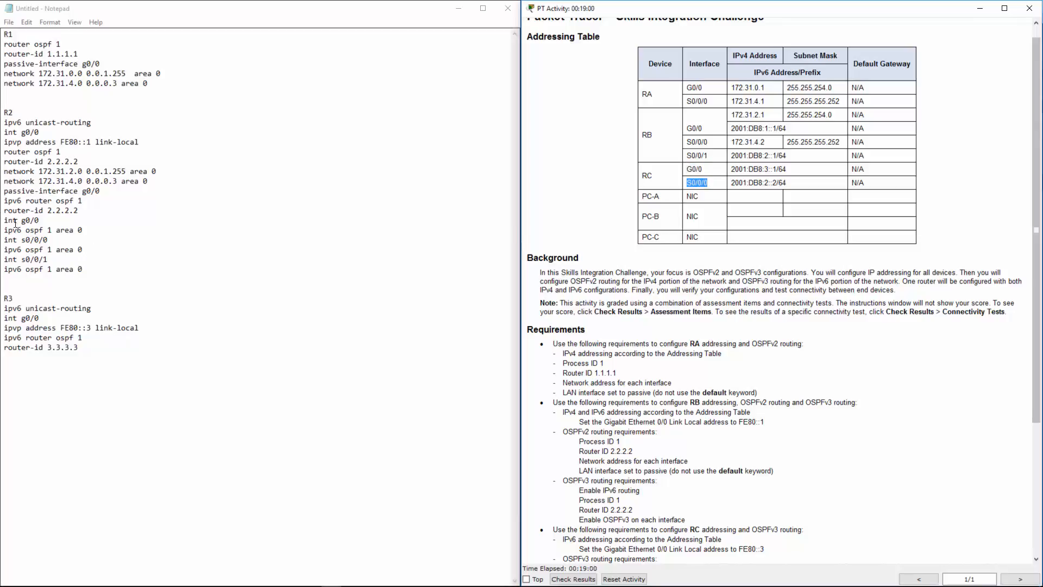
pyautogui.moveTo(4, 222); pyautogui.dragTo(86, 250)
pyautogui.hotkey('ctrl', 'c')
pyautogui.click(80, 348)
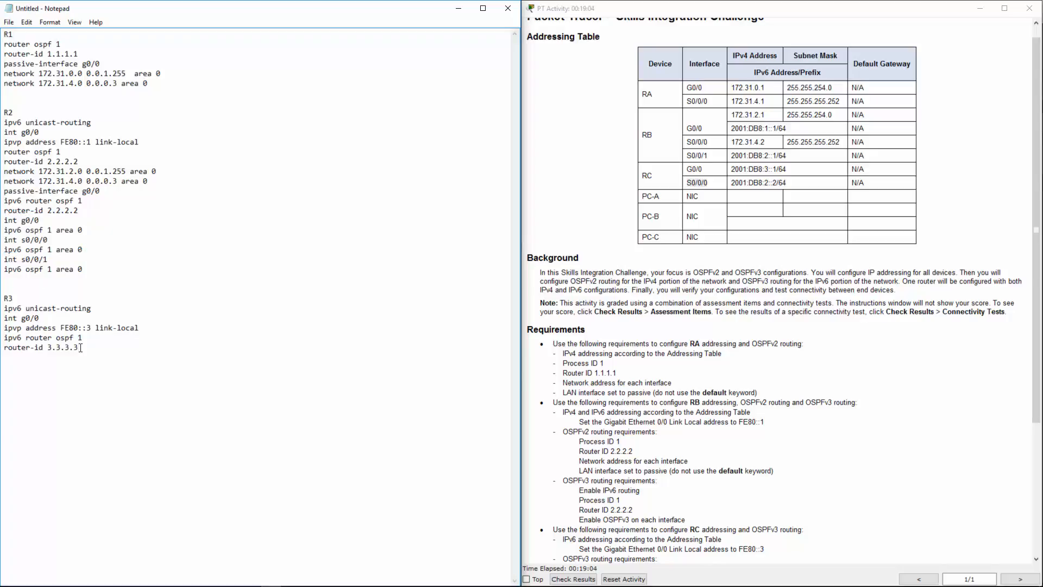
pyautogui.press('Return')
pyautogui.hotkey('ctrl', 'v')
pyautogui.click(672, 442)
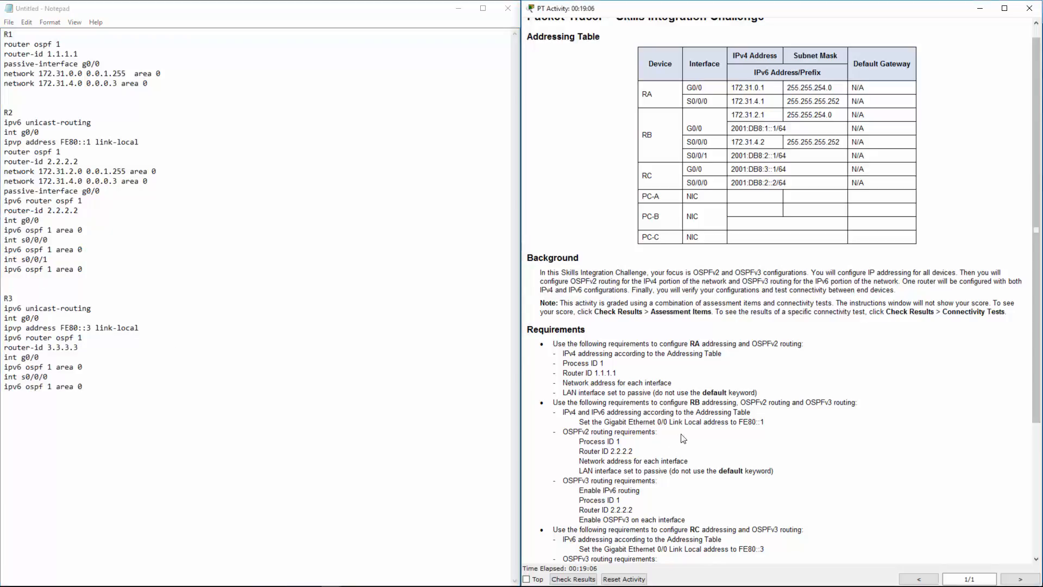
pyautogui.scroll(-3, 683, 439)
pyautogui.moveTo(579, 397); pyautogui.dragTo(671, 435)
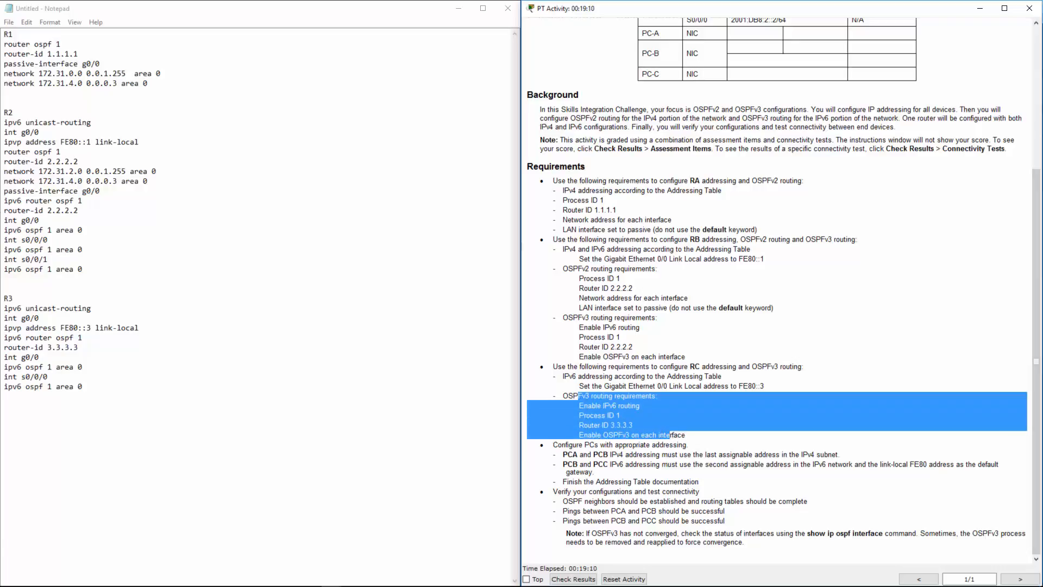
pyautogui.click(391, 399)
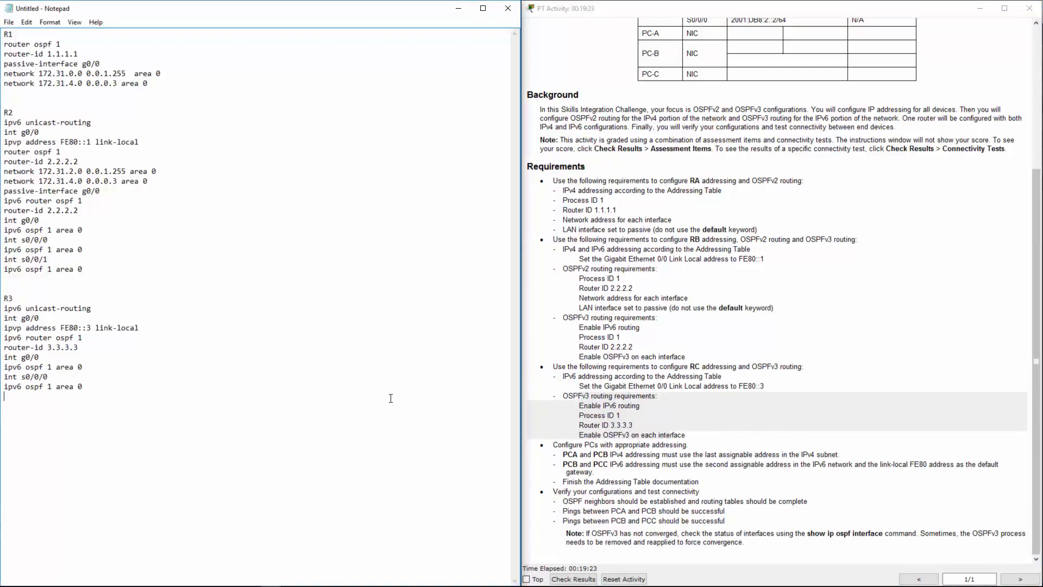
# Step: Move the notes beside the network topology, switch to Cisco Packet Tracer, and open router RA's CLI clear of the notes
pyautogui.press('super+Right')
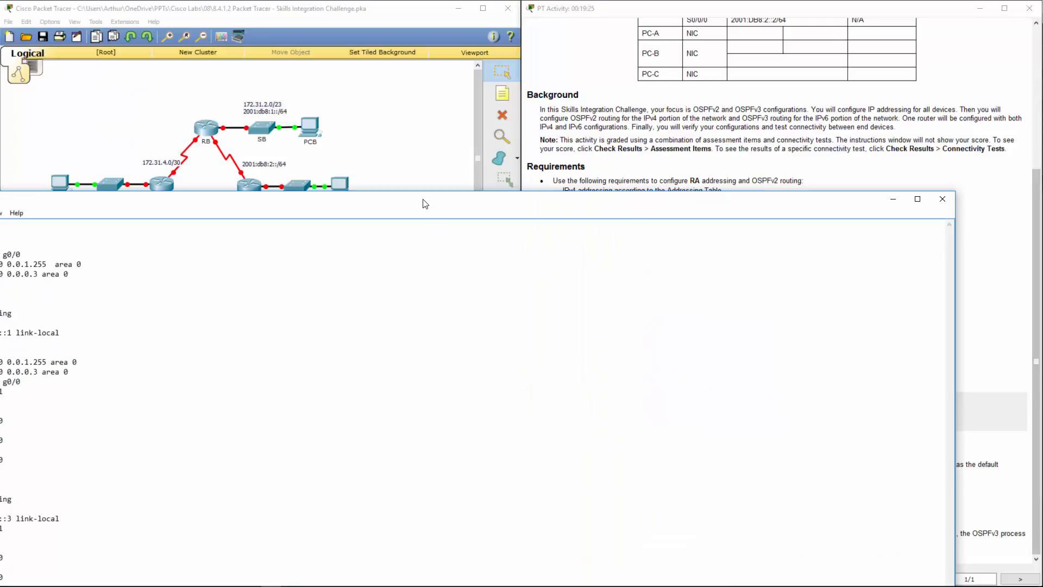
pyautogui.press('super+Right')
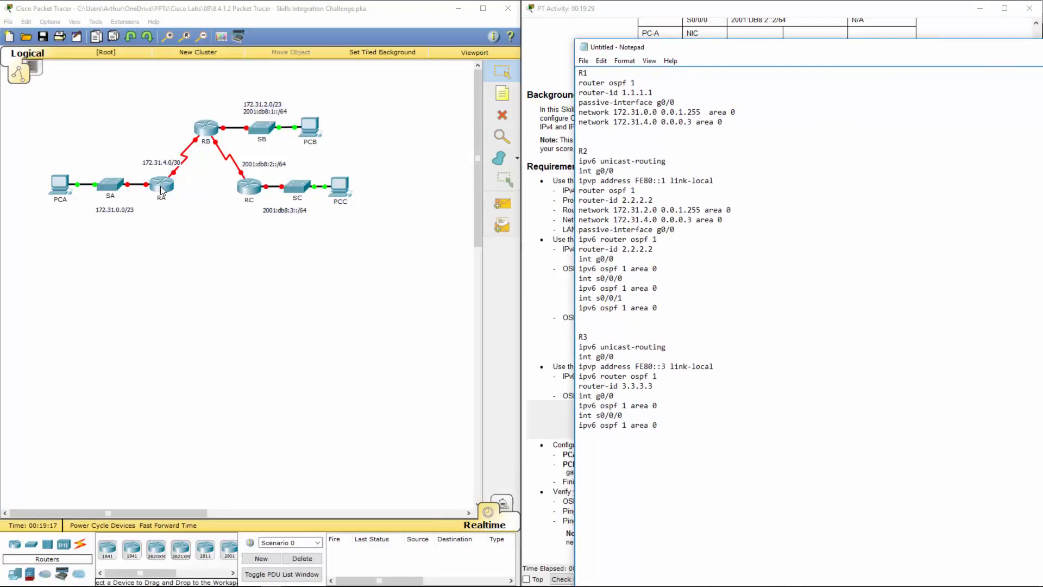
pyautogui.click(162, 190)
pyautogui.click(436, 171)
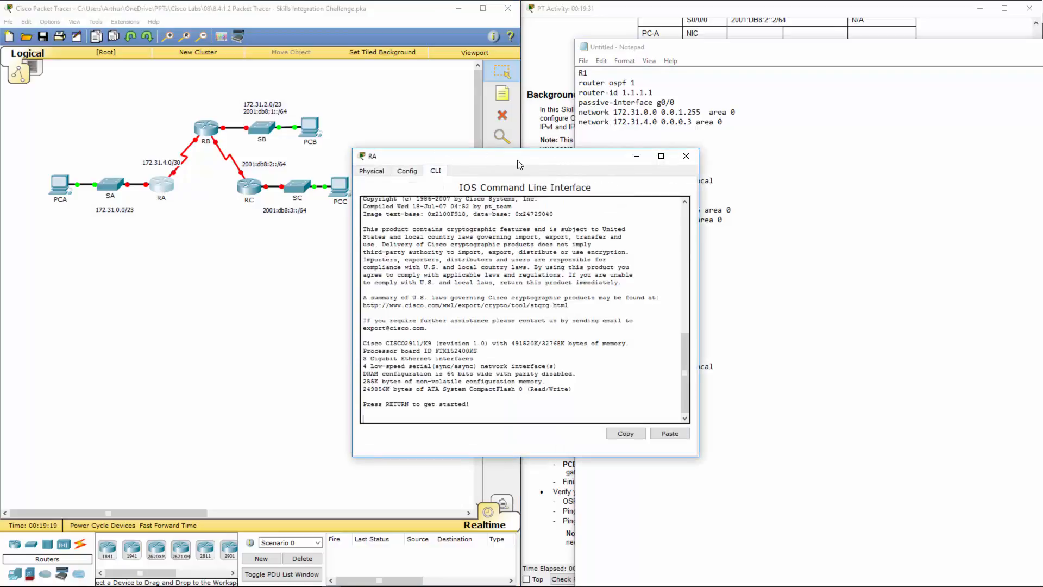
pyautogui.moveTo(519, 159); pyautogui.dragTo(325, 120)
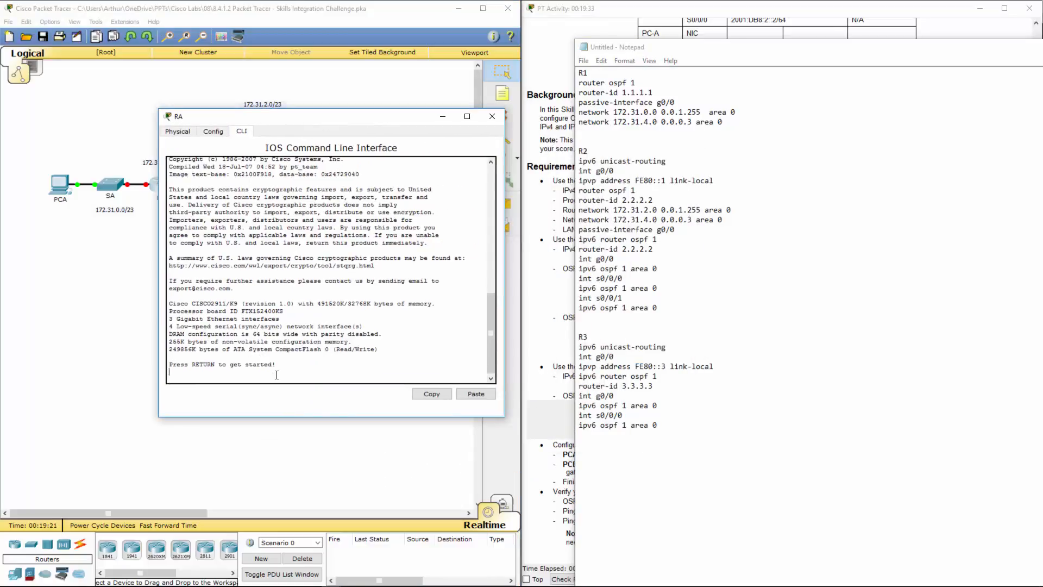
# Step: Start RA's console session and add "en" and "conf t" above the OSPF commands in the R1 notes
pyautogui.press('Return')
pyautogui.click(644, 94)
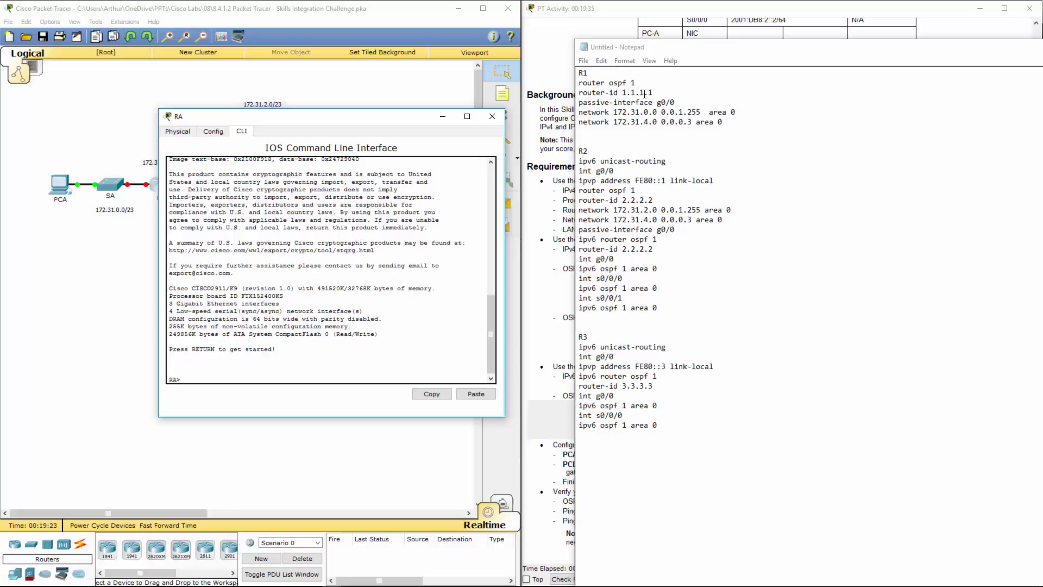
pyautogui.click(611, 77)
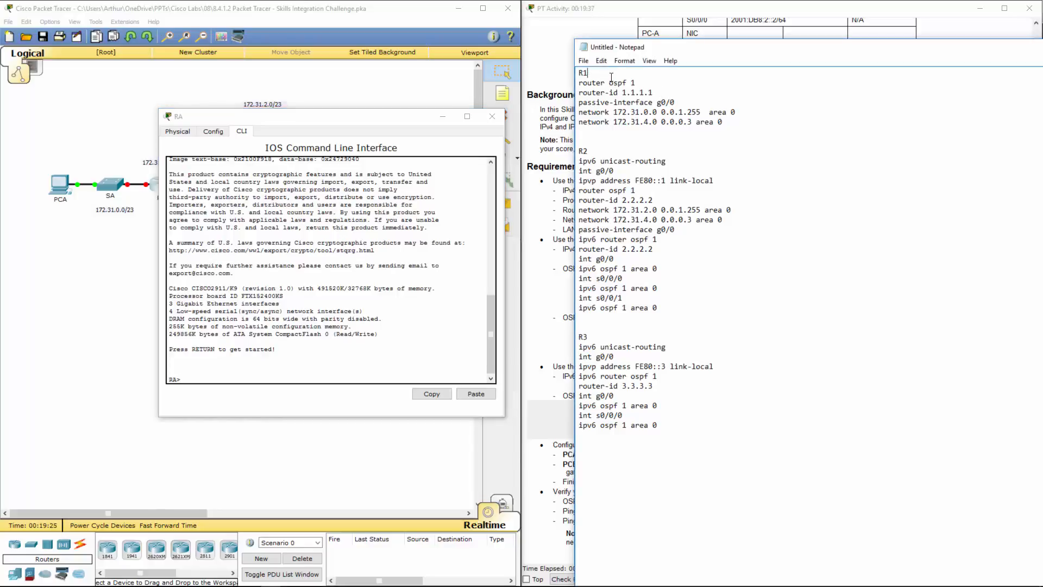
pyautogui.press('Return')
pyautogui.write('en')
pyautogui.press('Return')
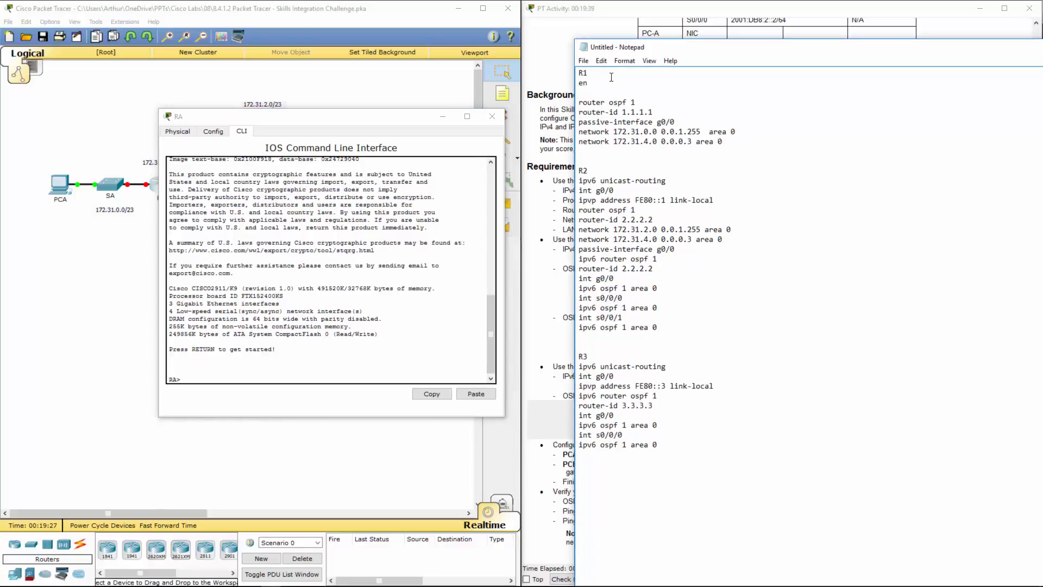
pyautogui.write('conf t')
# Step: Copy the R1 commands from "en" through the last network statement and run them in RA's CLI
pyautogui.moveTo(717, 142); pyautogui.dragTo(581, 83)
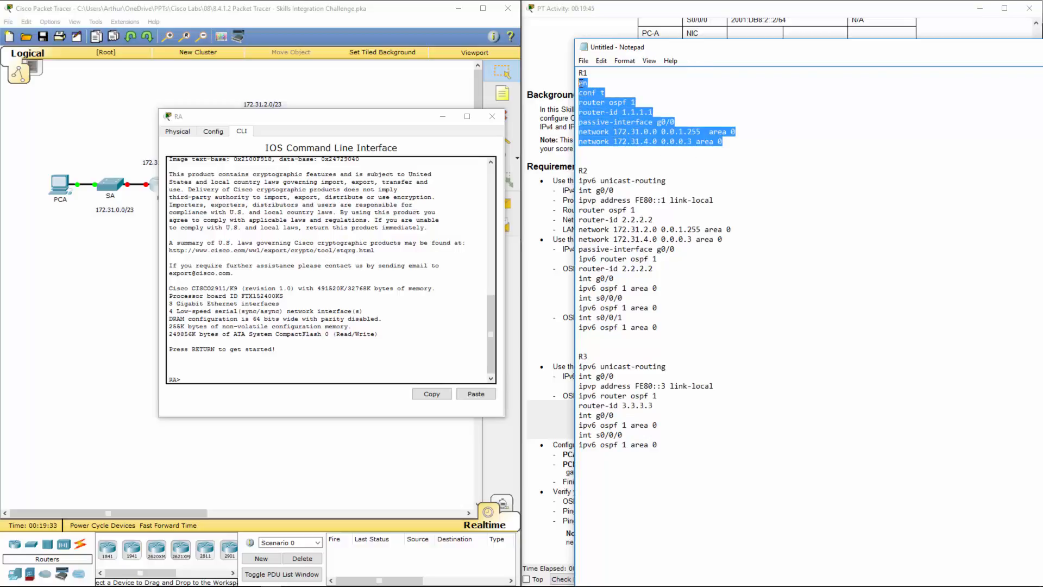
pyautogui.rightClick(590, 102)
pyautogui.click(631, 133)
pyautogui.click(209, 376)
pyautogui.click(476, 394)
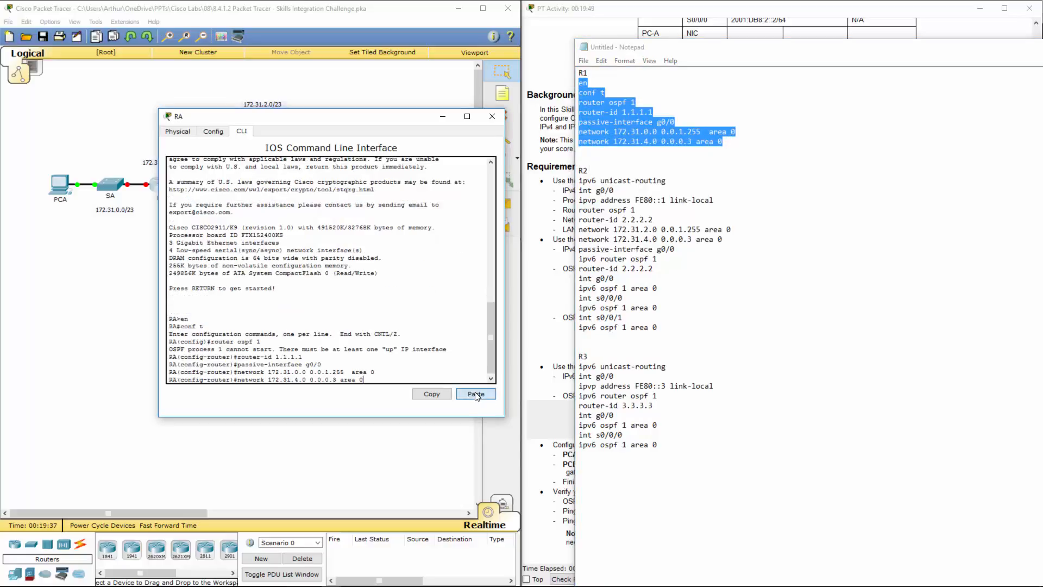
pyautogui.press('Return')
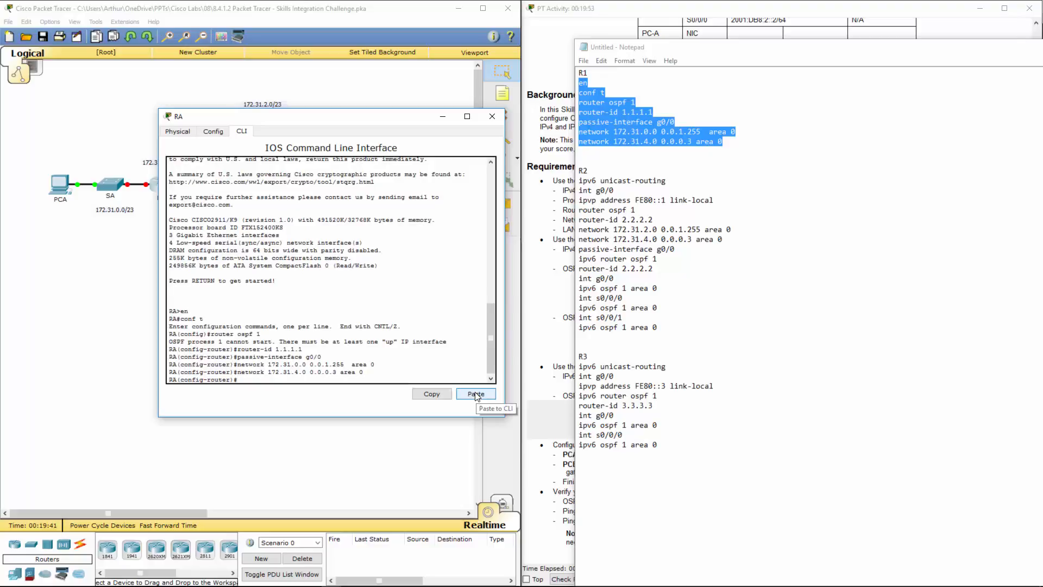
# Step: Review the OSPF start message on RA, and exit router and global configuration modes to privileged EXEC mode
pyautogui.moveTo(382, 342); pyautogui.dragTo(249, 342)
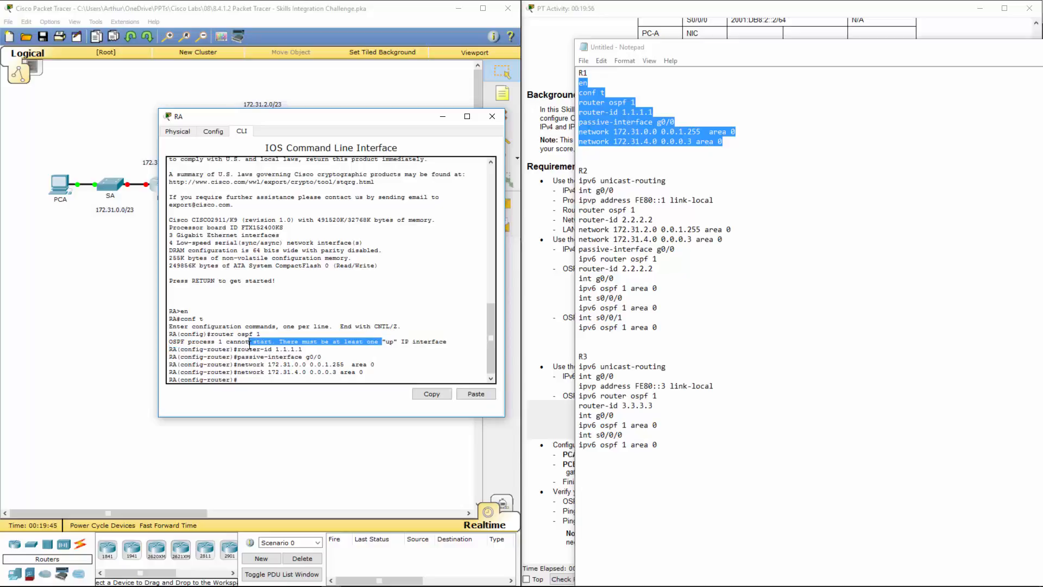
pyautogui.click(246, 382)
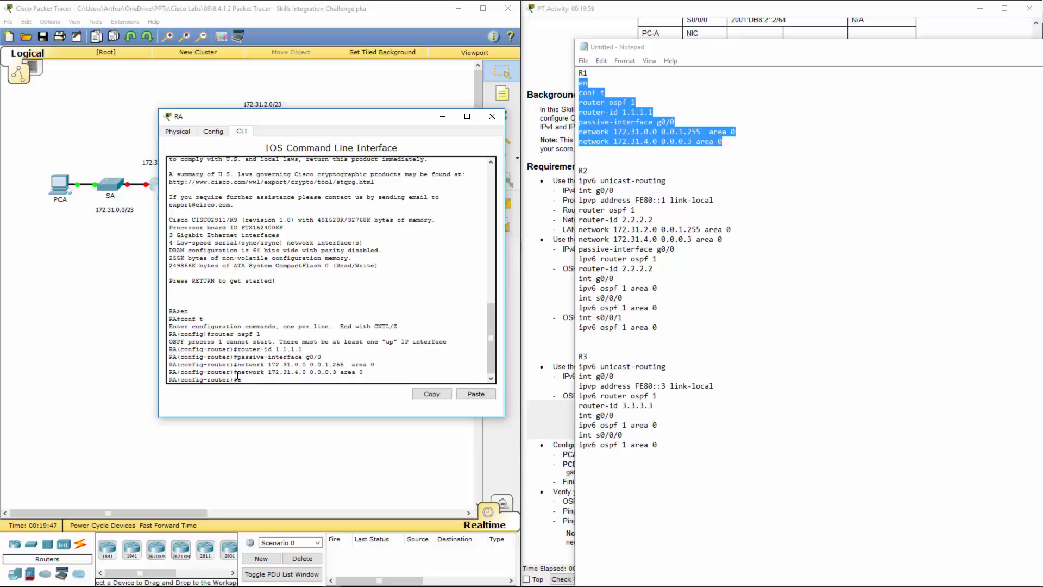
pyautogui.write('t')
pyautogui.press('Return')
pyautogui.press('Return')
pyautogui.press('Return')
pyautogui.press('Return')
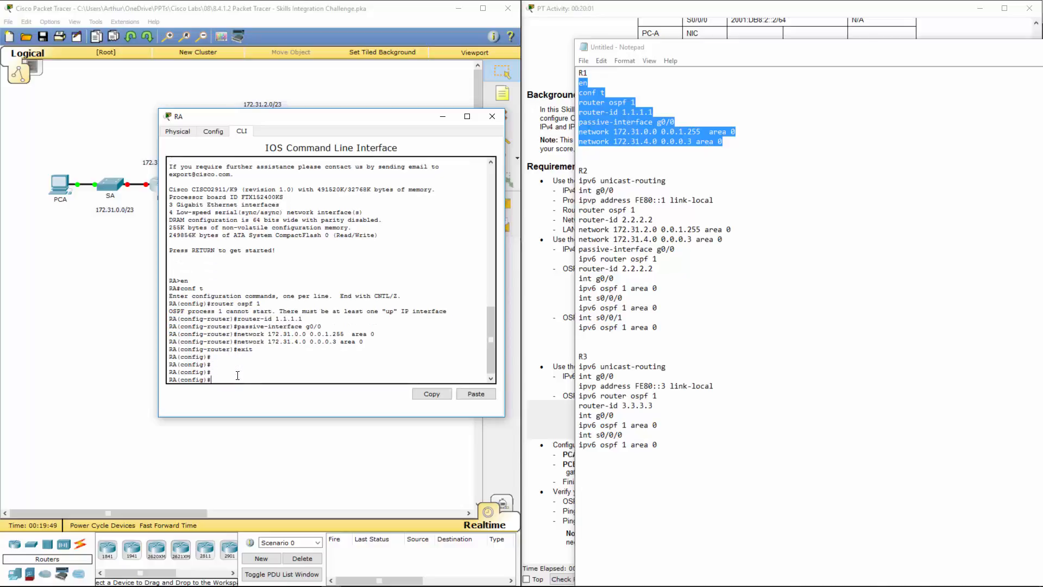
pyautogui.write('exit')
pyautogui.press('Return')
pyautogui.press('Return')
pyautogui.press('Return')
pyautogui.press('Return')
# Step: Display RA's running configuration with "show run", and move the notes aside to bring the Addressing Table into view
pyautogui.write('sh')
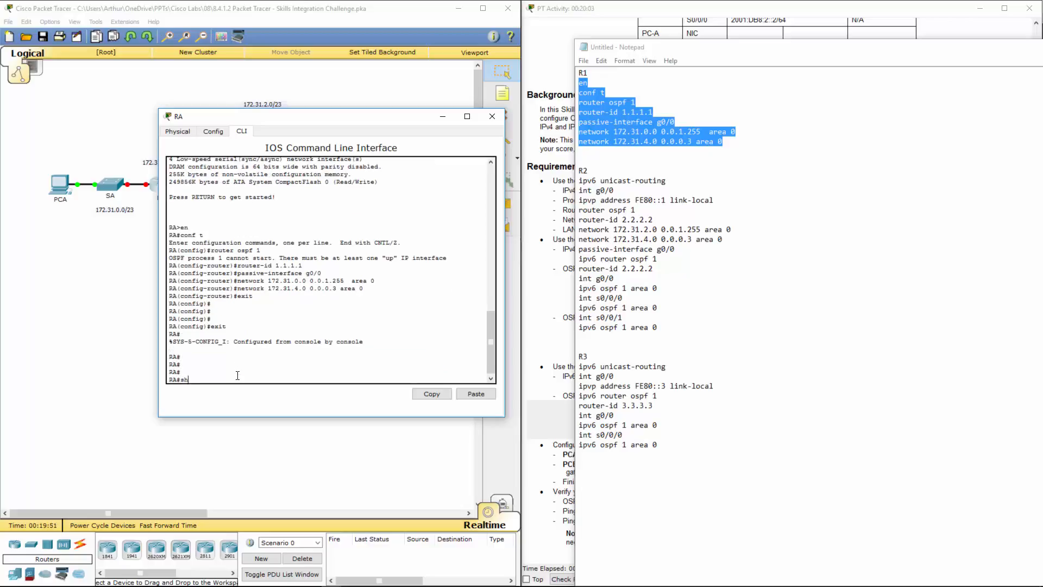
pyautogui.write('ow ip')
pyautogui.press('Return')
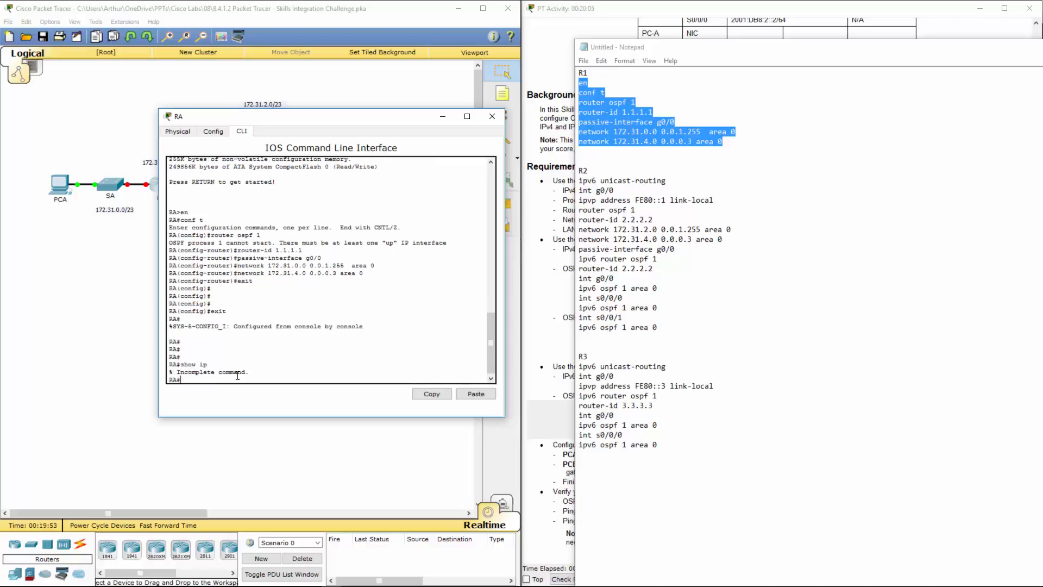
pyautogui.write('show run')
pyautogui.press('Return')
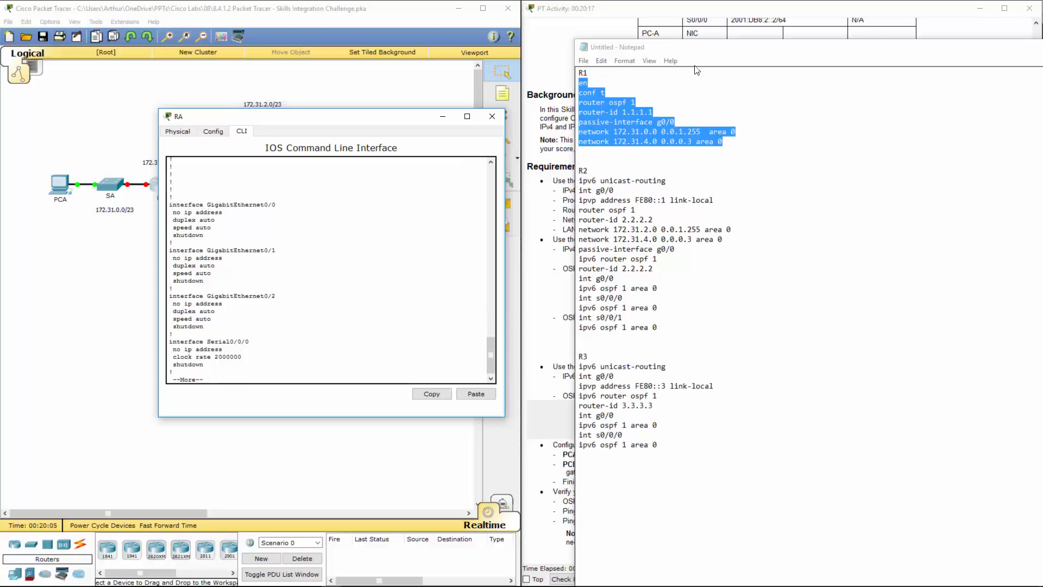
pyautogui.moveTo(703, 54); pyautogui.dragTo(1042, 53)
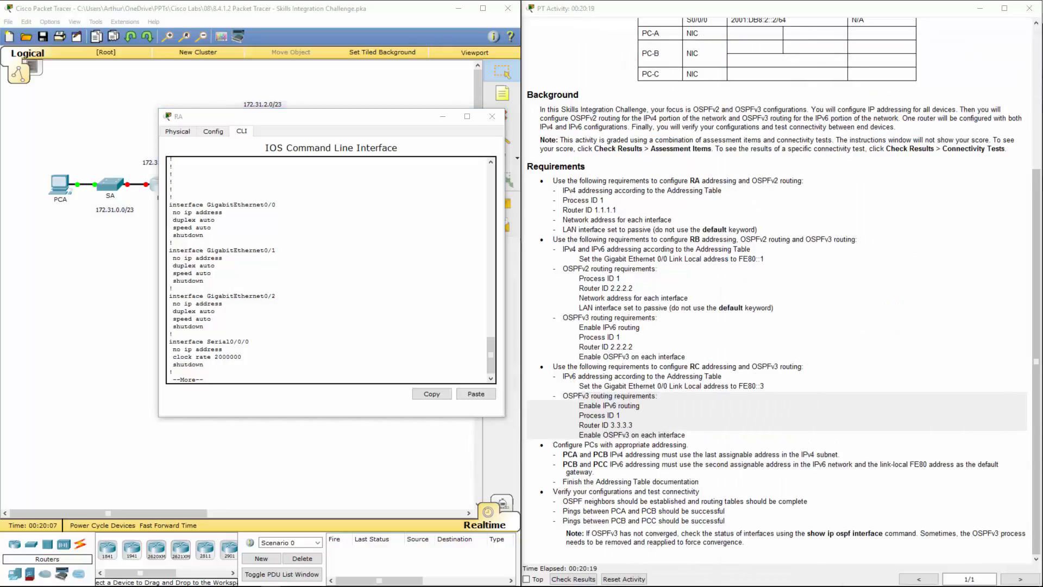
pyautogui.scroll(4, 598, 208)
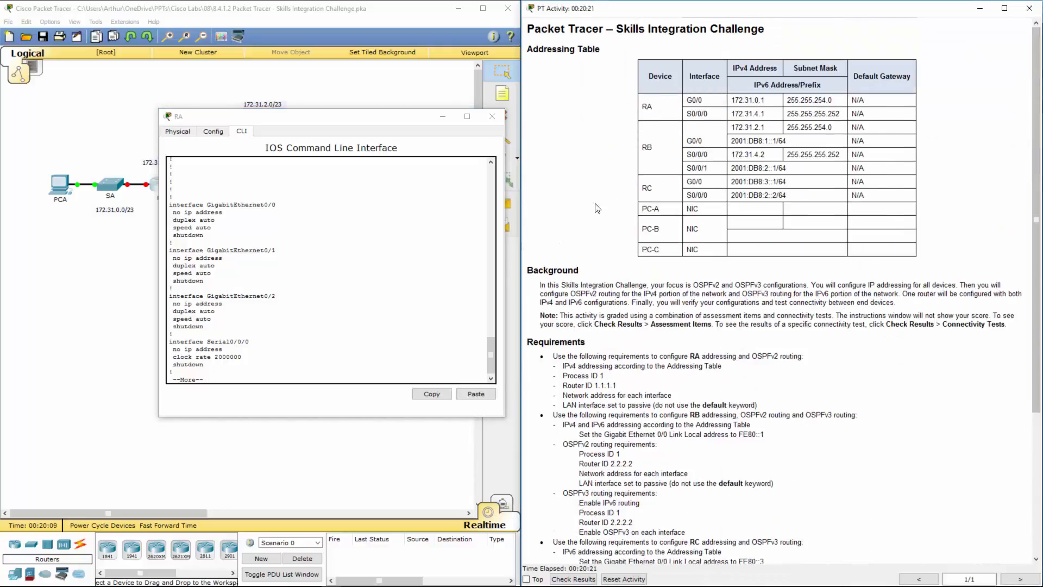
# Step: Page through the rest of RA's running configuration and check its OSPF router ID and network statements
pyautogui.click(222, 376)
pyautogui.press('space')
pyautogui.press('space')
pyautogui.press('space')
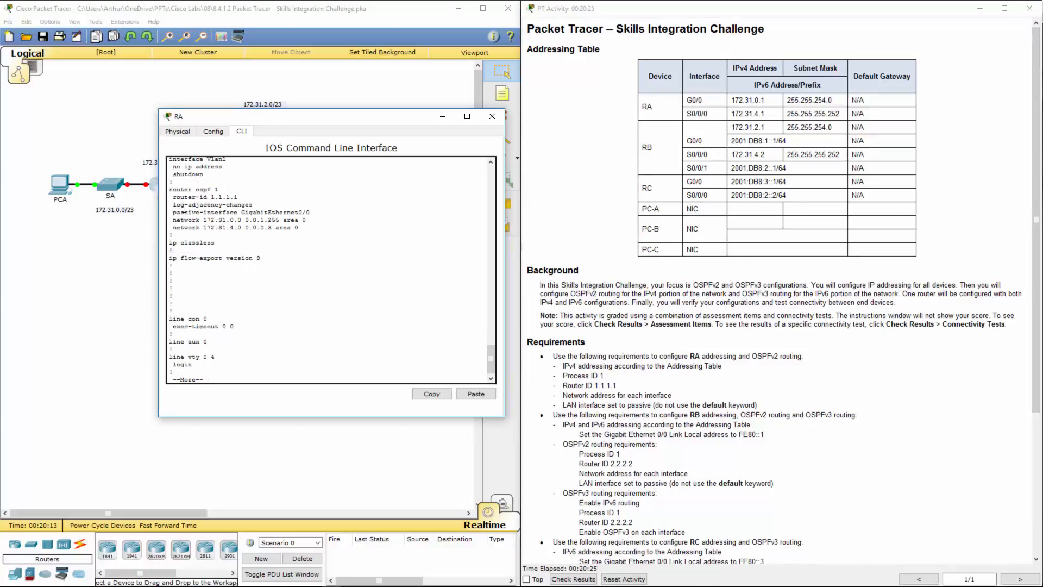
pyautogui.moveTo(180, 197); pyautogui.dragTo(216, 198)
pyautogui.click(226, 373)
pyautogui.press('space')
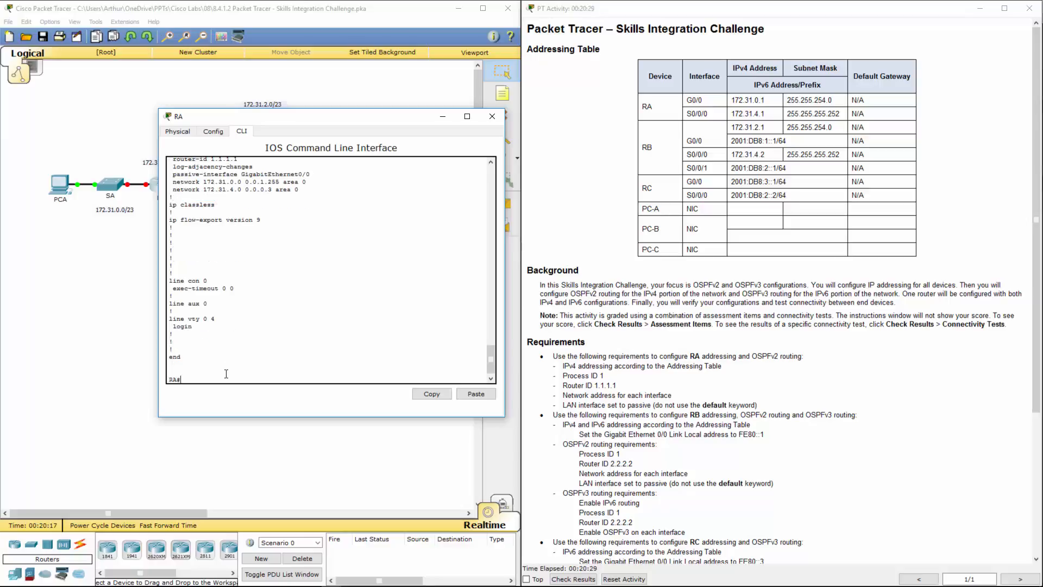
# Step: Enter RA's global configuration mode and assign 172.31.0.1 with mask 255.255.254.0 to interface g0/0
pyautogui.write('cont')
pyautogui.press('BackSpace')
pyautogui.write('nf t')
pyautogui.press('Return')
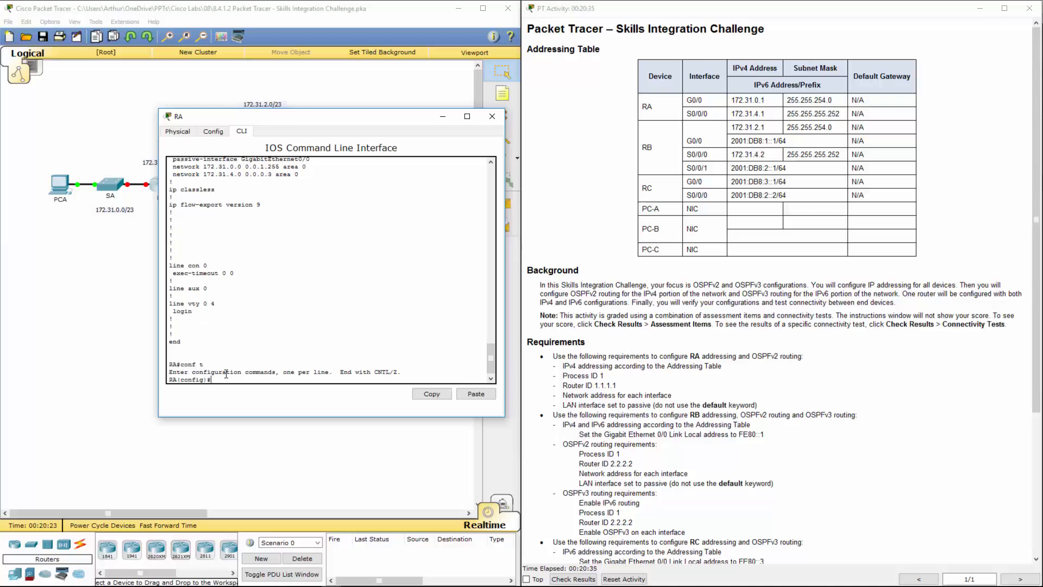
pyautogui.write('int g0/0')
pyautogui.press('Return')
pyautogui.write('ip')
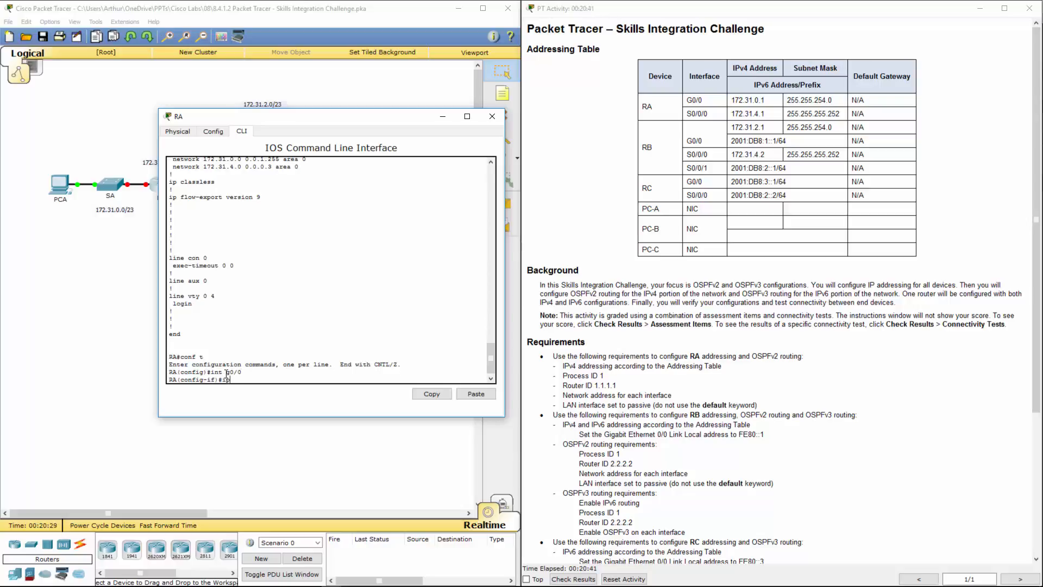
pyautogui.write(' add 172.31.0.1 255.255.254.0')
pyautogui.press('Return')
# Step: Enable RA's g0/0 interface with "no shu"
pyautogui.write('nfig-if)#n')
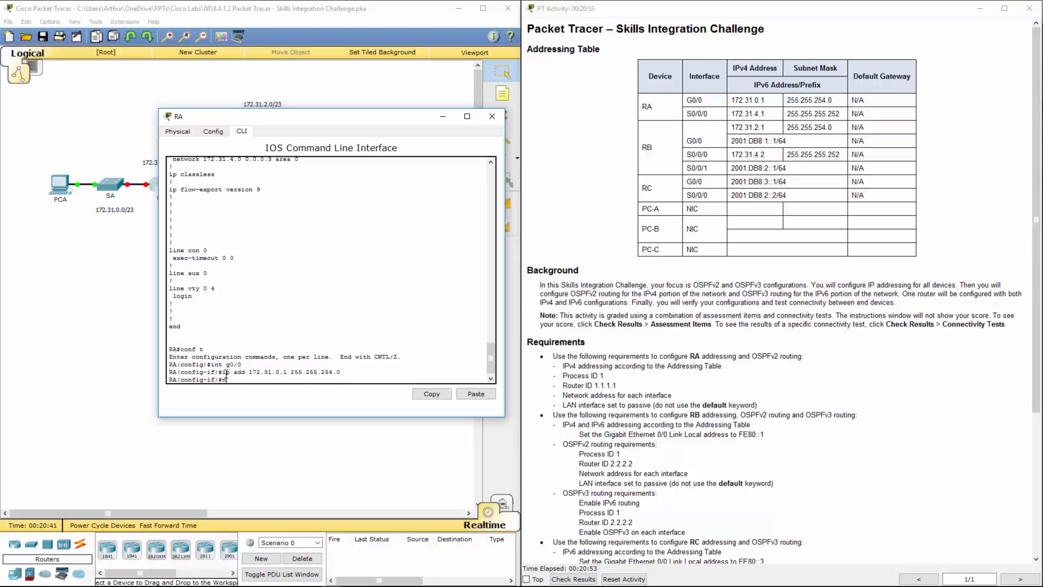
pyautogui.write('o shui')
pyautogui.press('Return')
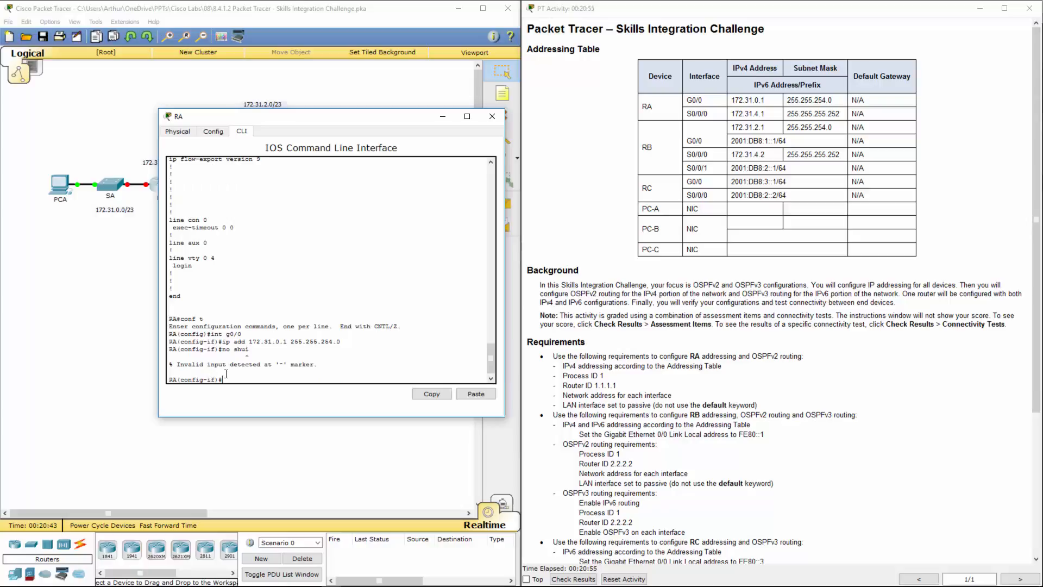
pyautogui.press('Up')
pyautogui.press('Return')
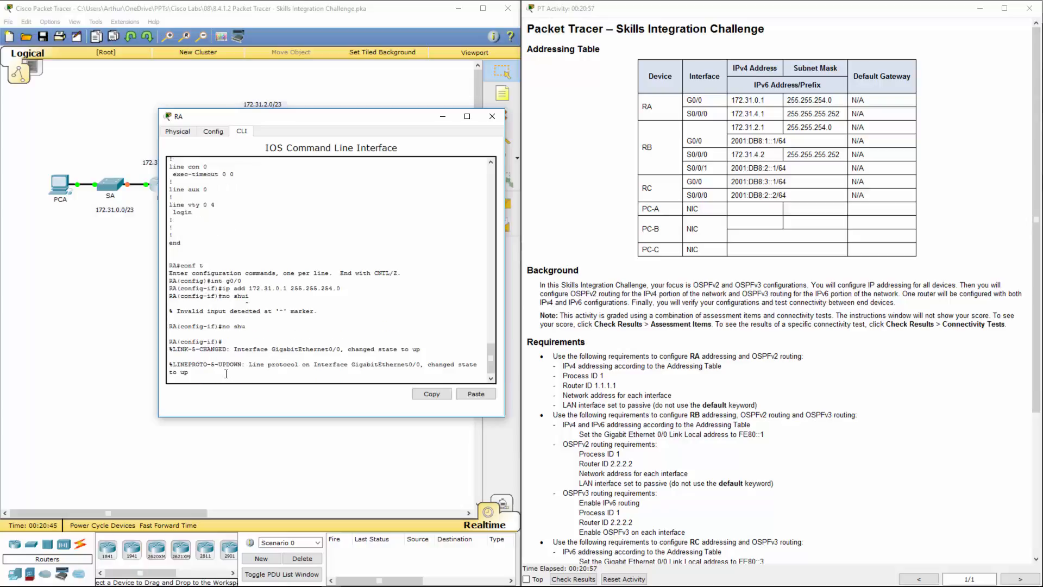
pyautogui.press('Return')
pyautogui.press('Return')
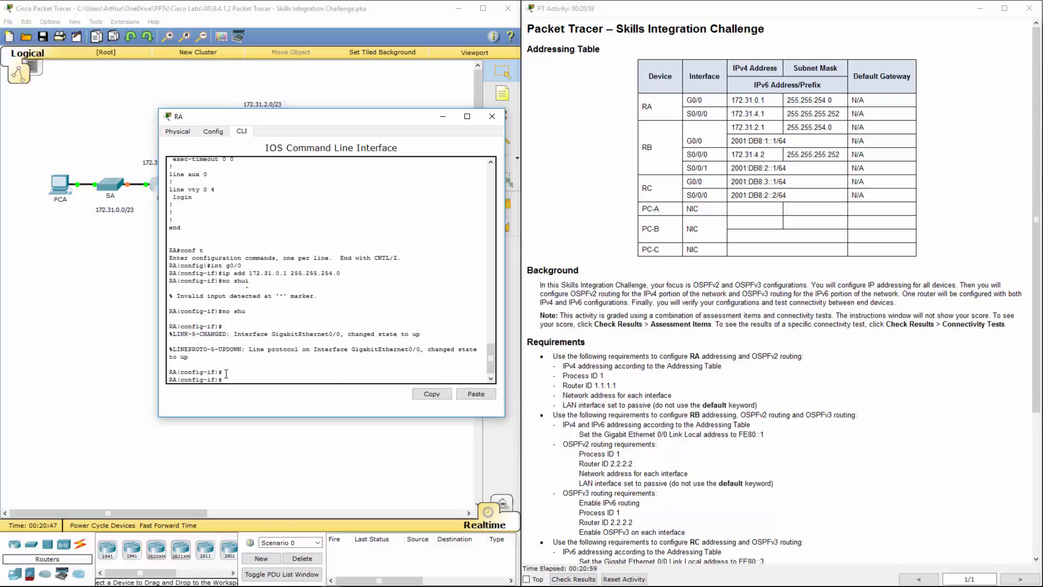
# Step: Assign 172.31.4.1 255.255.255.252 to RA's s0/0/0 interface and enable it, checking the address against the Addressing Table
pyautogui.write('int s0/0/0')
pyautogui.press('Return')
pyautogui.write('i')
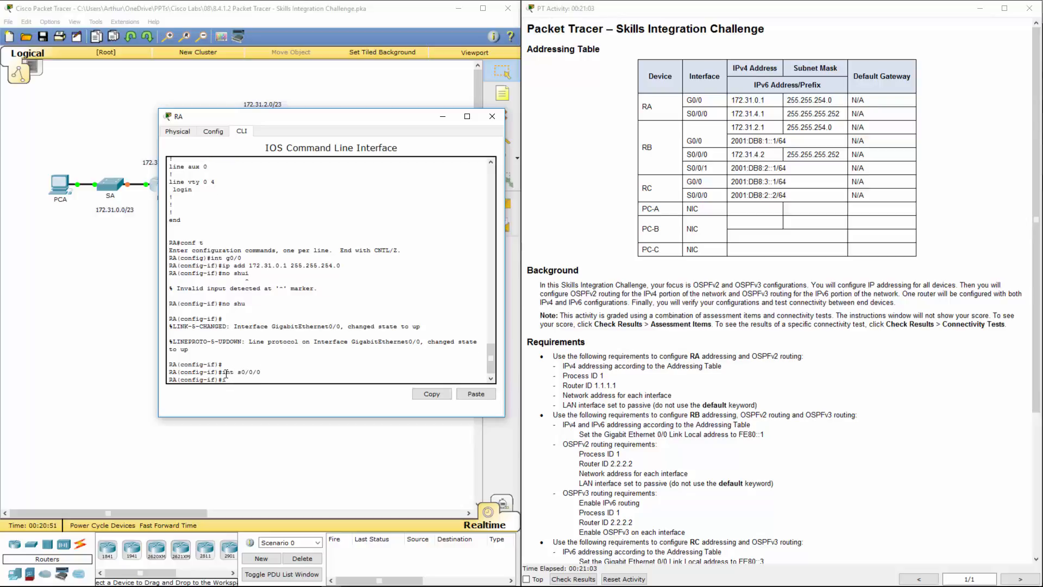
pyautogui.write('p add 172.31.4.1 255.255.255.252')
pyautogui.press('Return')
pyautogui.write('no shu')
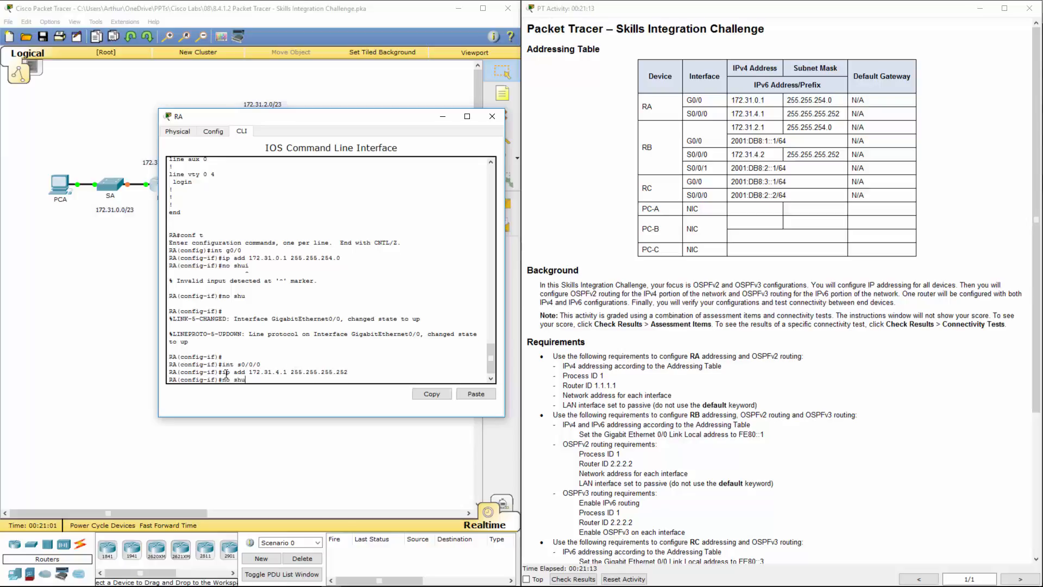
pyautogui.press('Return')
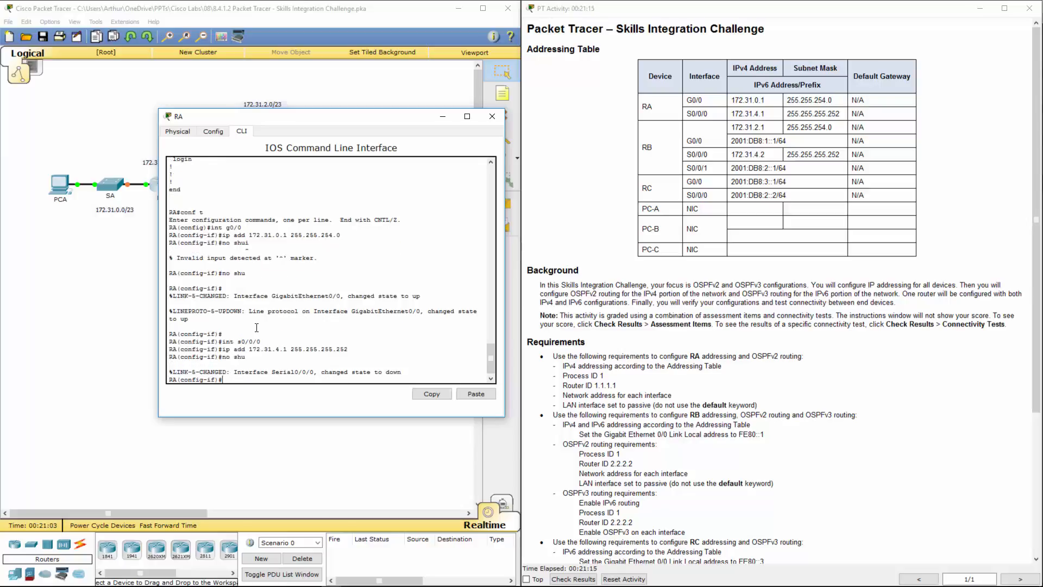
pyautogui.moveTo(735, 101); pyautogui.dragTo(827, 114)
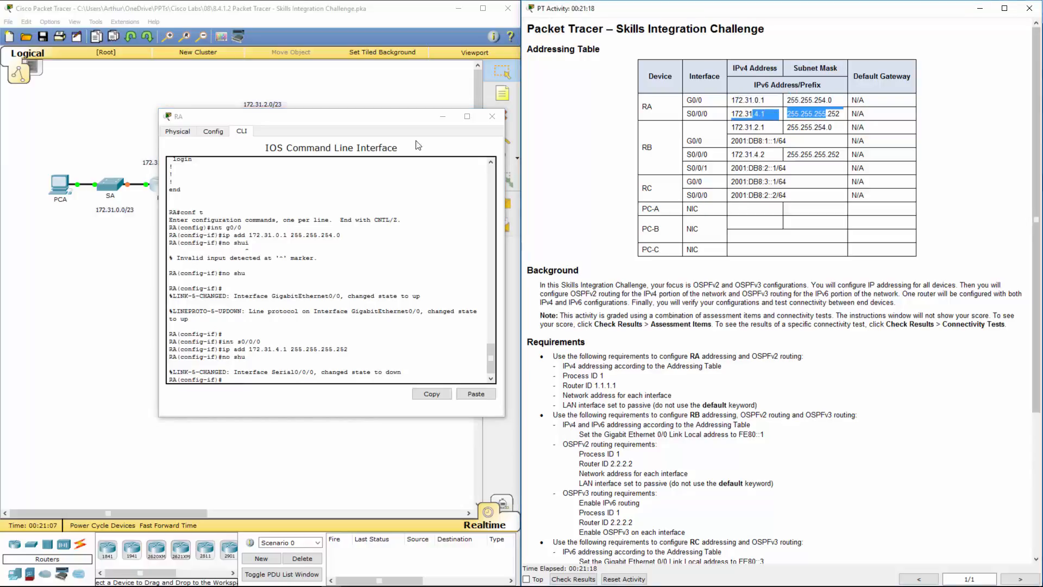
# Step: Close RA's window, open router RB's CLI clear of the Addressing Table, and start its console session
pyautogui.click(491, 117)
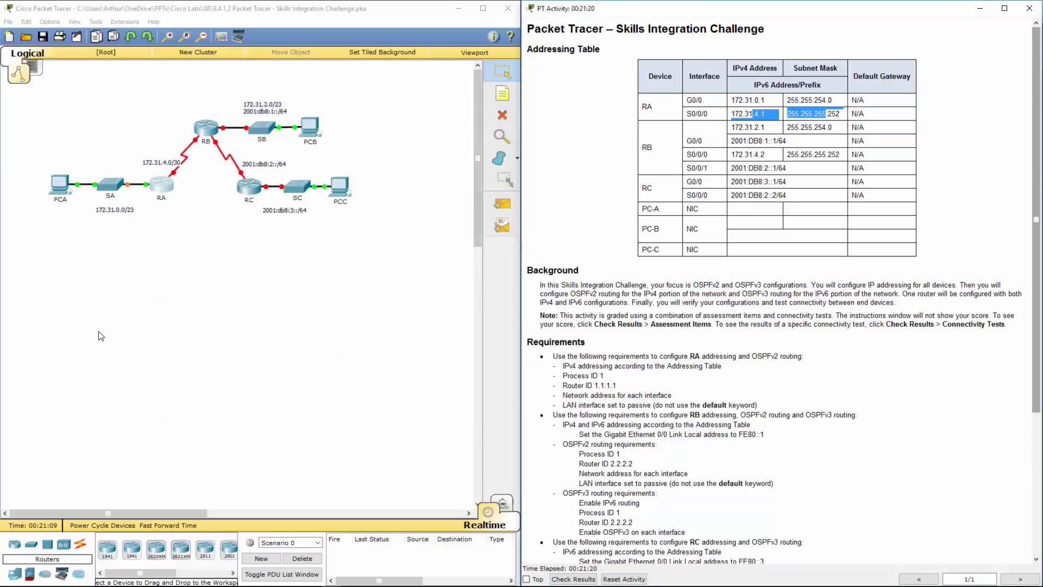
pyautogui.click(206, 131)
pyautogui.click(436, 171)
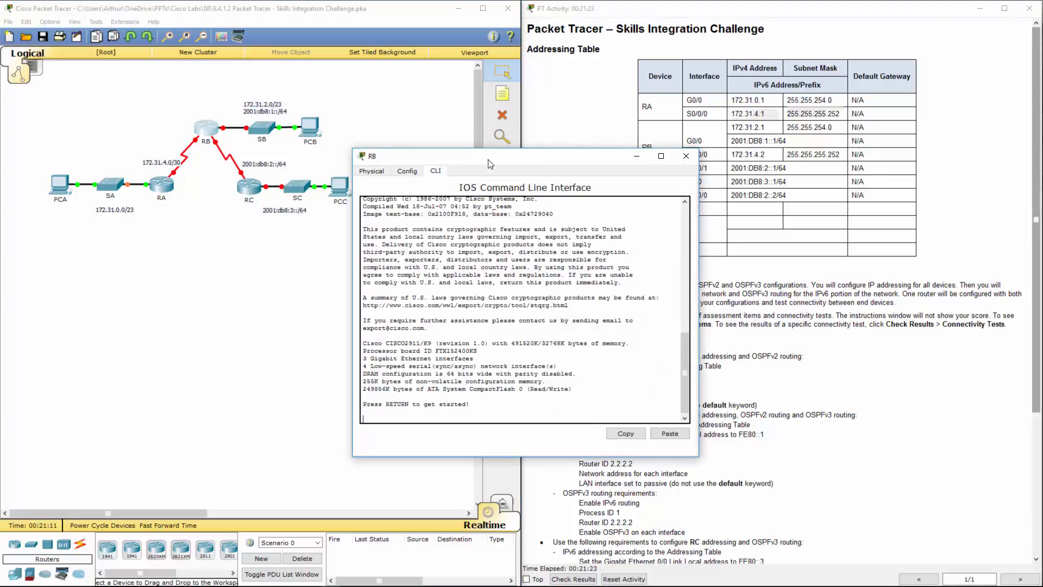
pyautogui.moveTo(493, 157); pyautogui.dragTo(204, 138)
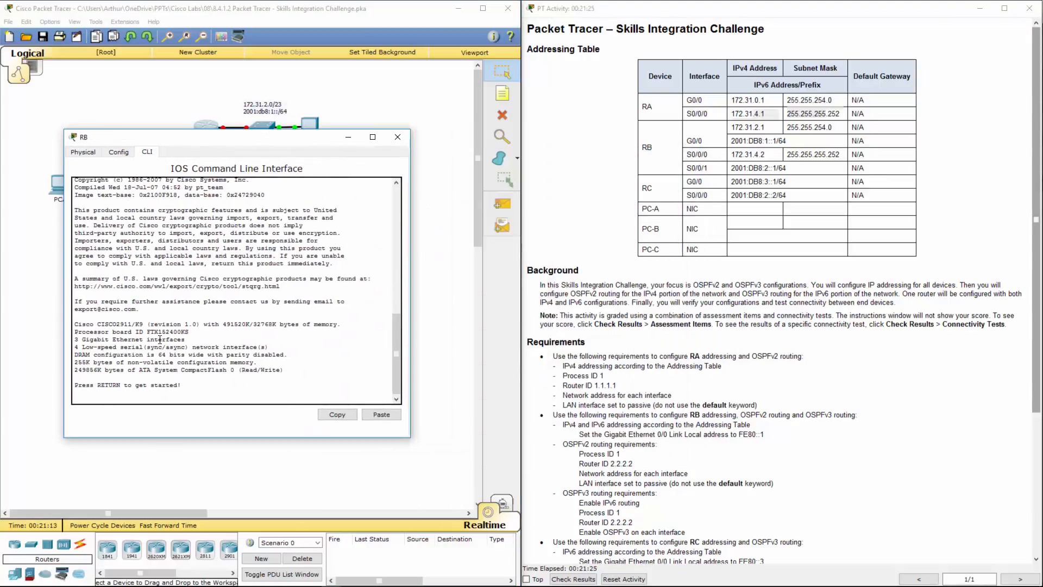
pyautogui.press('Return')
pyautogui.press('Return')
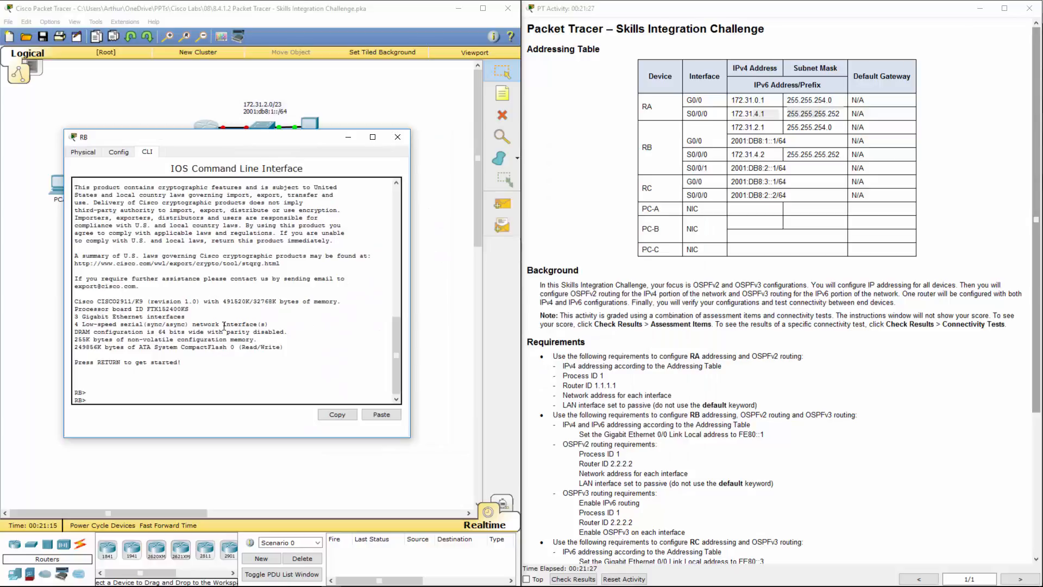
pyautogui.moveTo(243, 135)
pyautogui.mouseDown()
pyautogui.moveTo(237, 210)
pyautogui.moveTo(241, 130)
pyautogui.mouseUp()
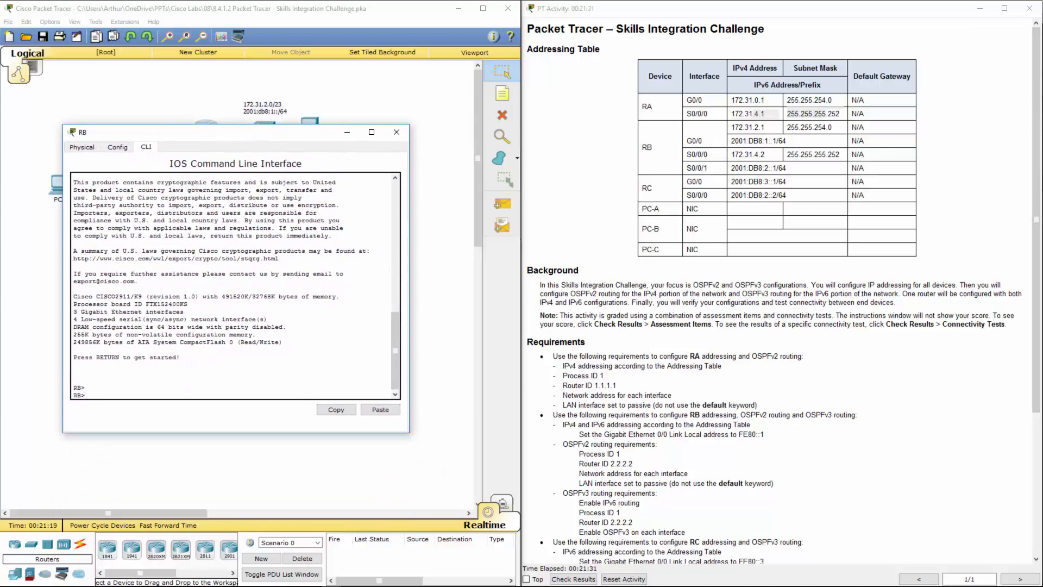
# Step: Bring Notepad back into view and add no-shutdown lines after the OSPFv3 commands for g0/0, s0/0/0 and s0/0/1 in the R2 block
pyautogui.moveTo(1042, 65); pyautogui.dragTo(749, 52)
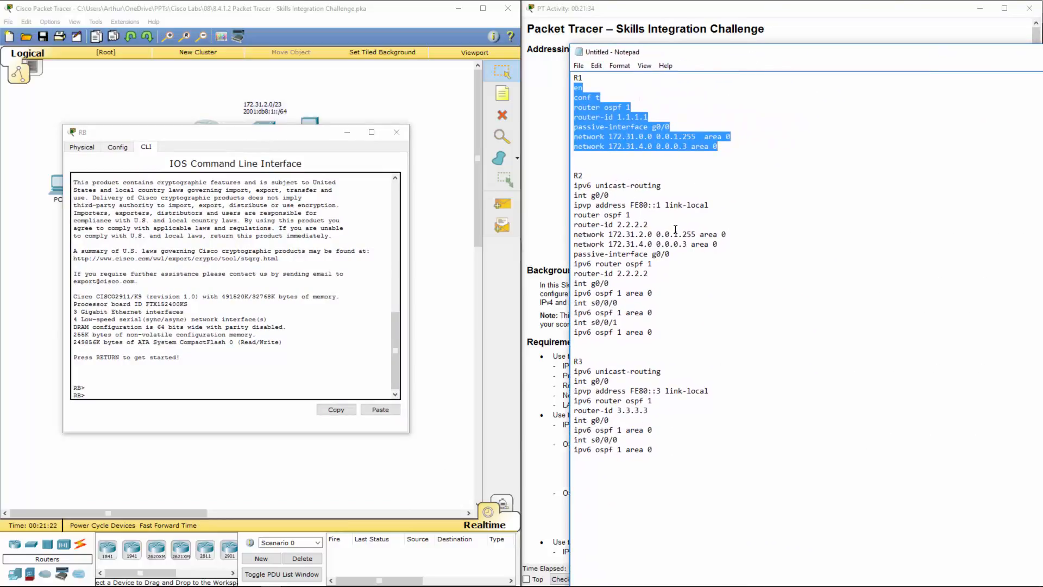
pyautogui.click(666, 294)
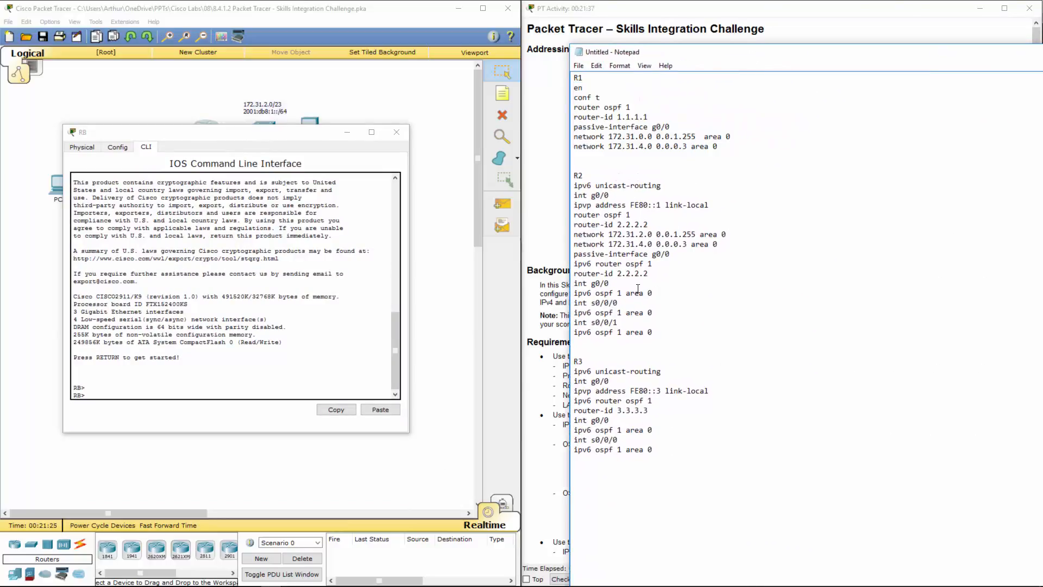
pyautogui.press('Return')
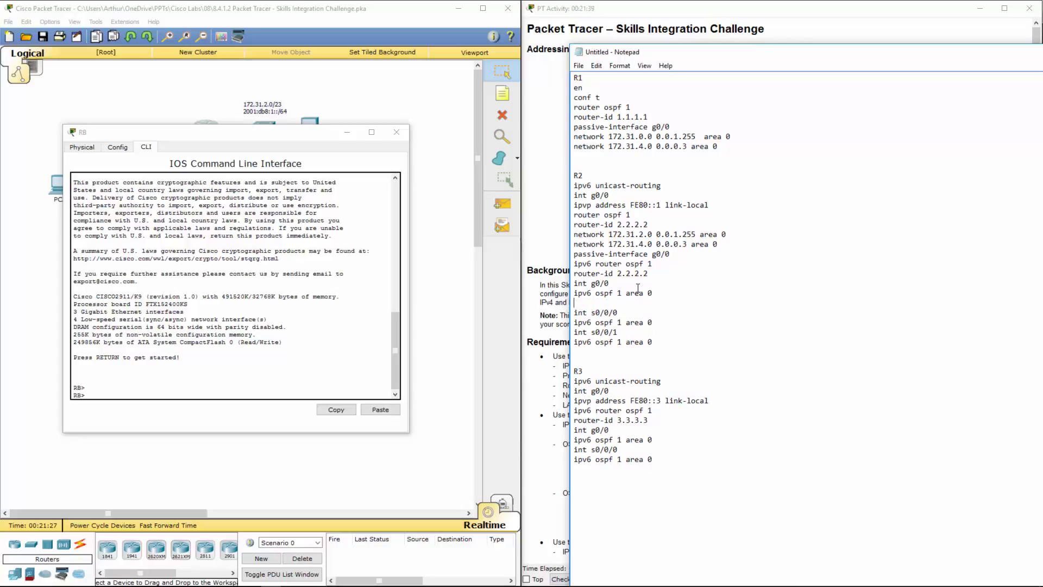
pyautogui.write('no shut')
pyautogui.click(663, 322)
pyautogui.press('Return')
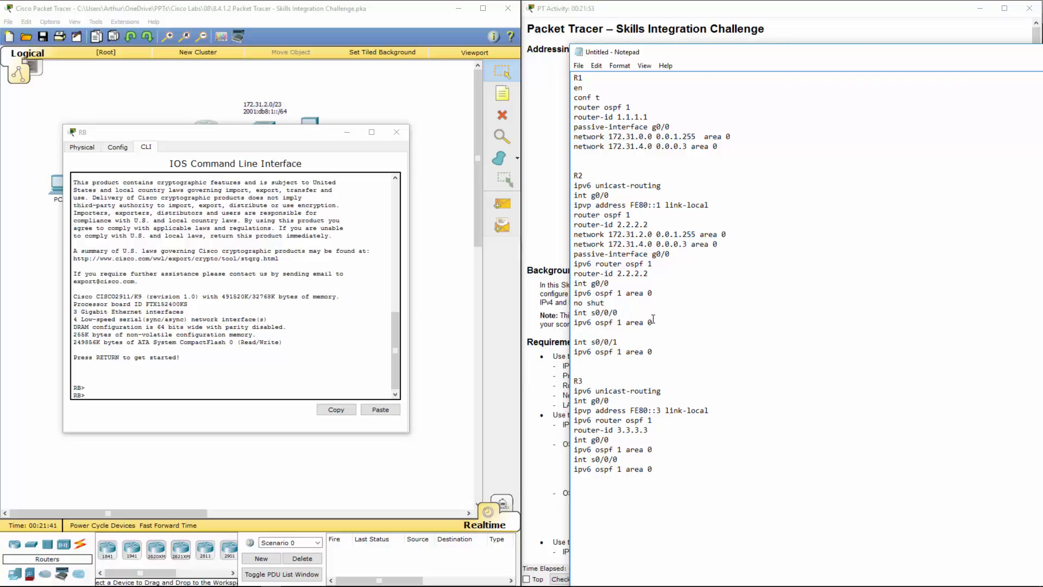
pyautogui.write('no shu')
pyautogui.click(662, 348)
pyautogui.press('Return')
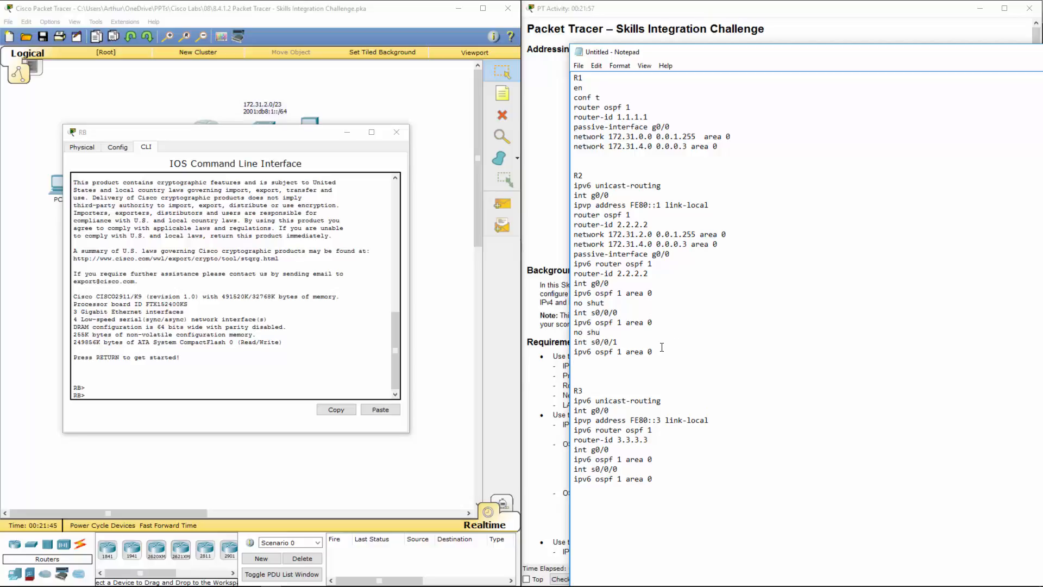
pyautogui.write('no shut')
# Step: Insert the lines "en" and "conf t" at the start of the R2 command block in Notepad
pyautogui.moveTo(605, 362); pyautogui.dragTo(577, 186)
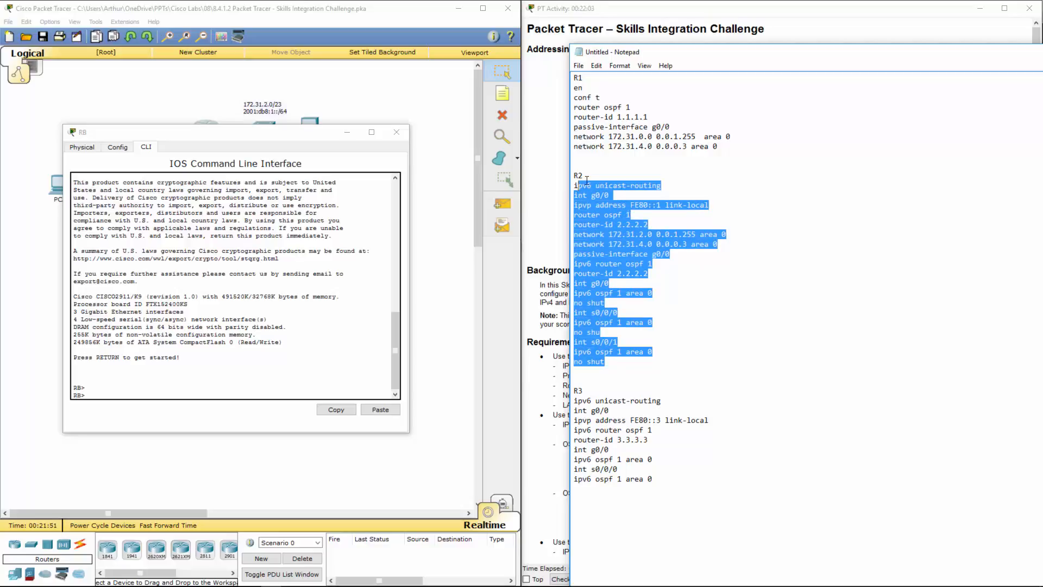
pyautogui.click(586, 180)
pyautogui.press('Return')
pyautogui.write('en')
pyautogui.press('Return')
pyautogui.write('c')
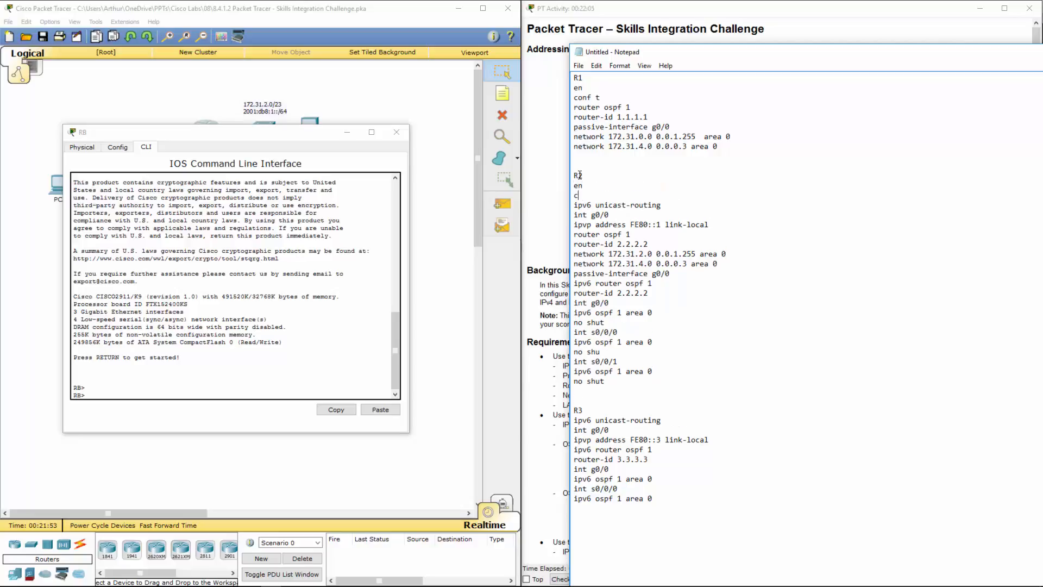
pyautogui.write('onf t')
# Step: Copy the complete R2 command block from Notepad and paste it into RB's CLI to run it
pyautogui.moveTo(605, 381); pyautogui.dragTo(574, 185)
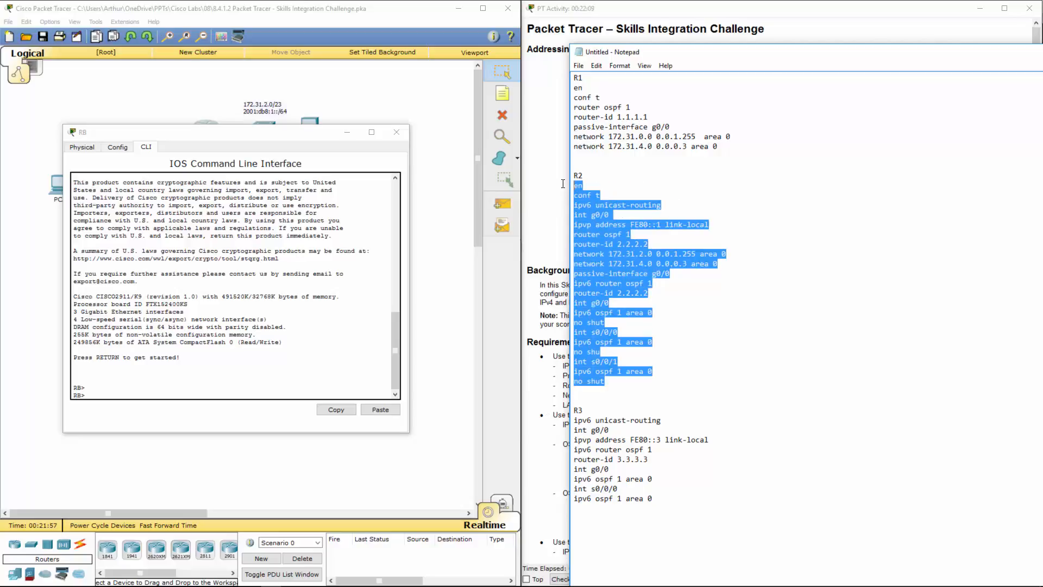
pyautogui.rightClick(583, 204)
pyautogui.click(609, 240)
pyautogui.click(137, 397)
pyautogui.click(380, 410)
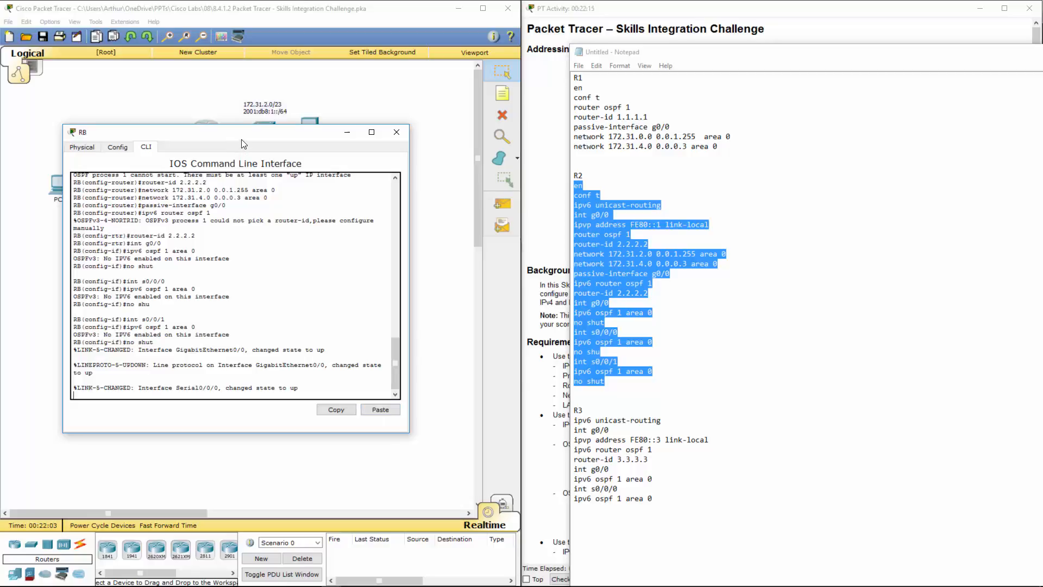
# Step: Move RB's window clear of the topology and leave configuration mode with "end"
pyautogui.moveTo(241, 139); pyautogui.dragTo(281, 205)
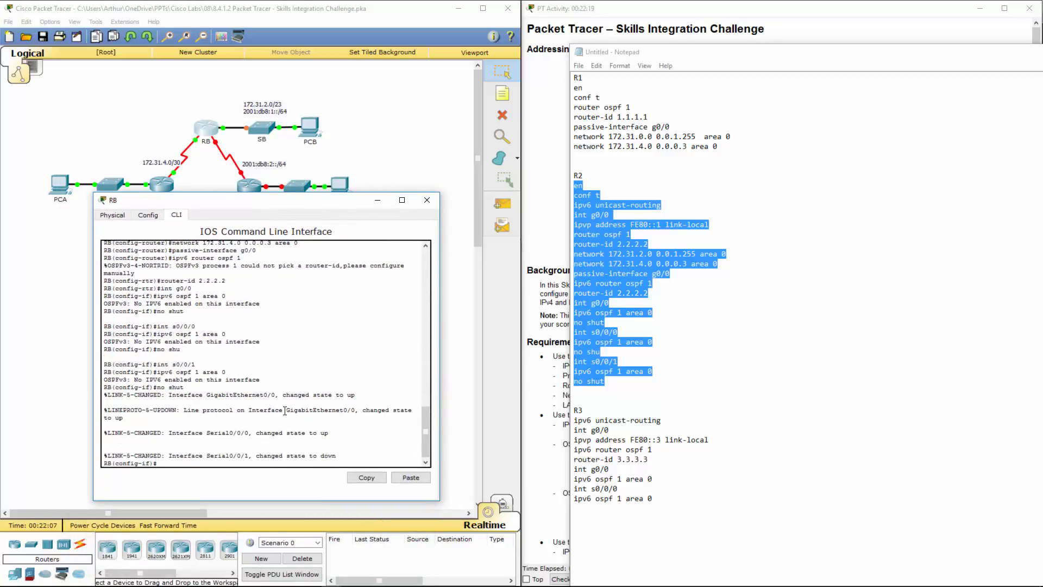
pyautogui.write('end')
pyautogui.press('Return')
pyautogui.press('Return')
pyautogui.press('Return')
pyautogui.press('Return')
pyautogui.press('Return')
pyautogui.press('Return')
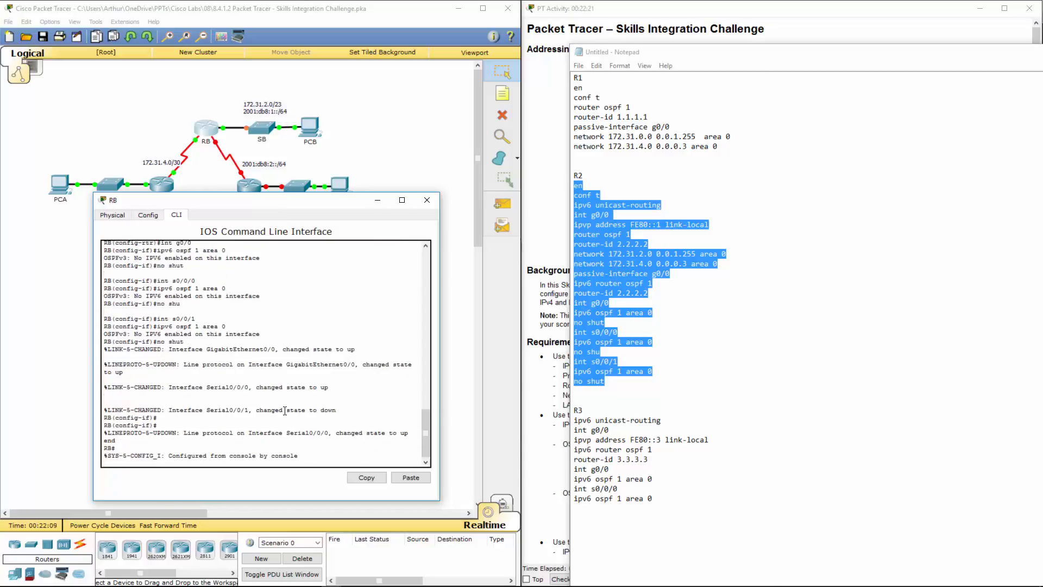
# Step: Display RB's running configuration with "show run" and review its interface addressing and OSPF sections
pyautogui.write('show r')
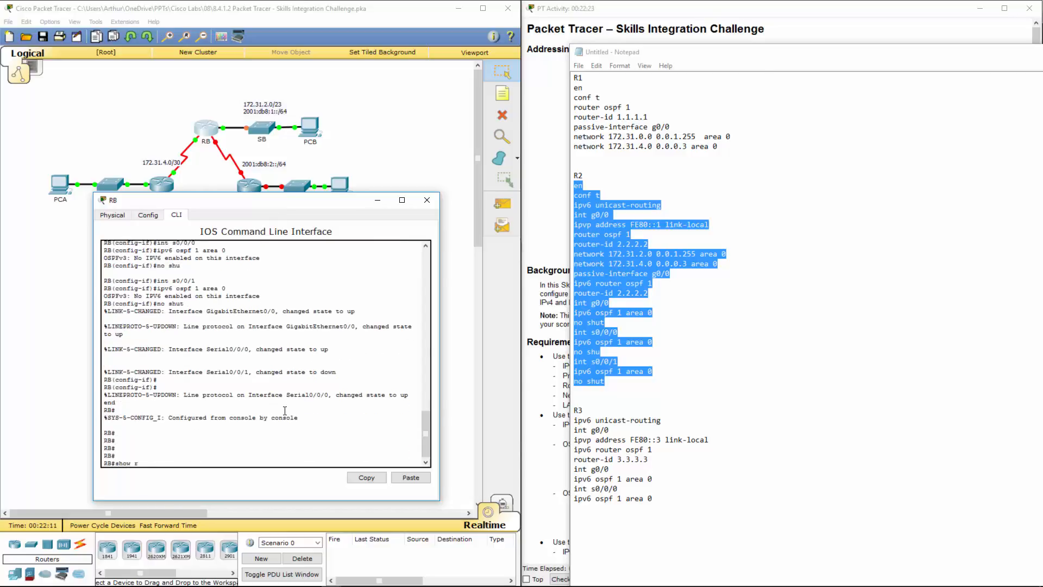
pyautogui.write('un')
pyautogui.press('Return')
pyautogui.press('space')
pyautogui.press('space')
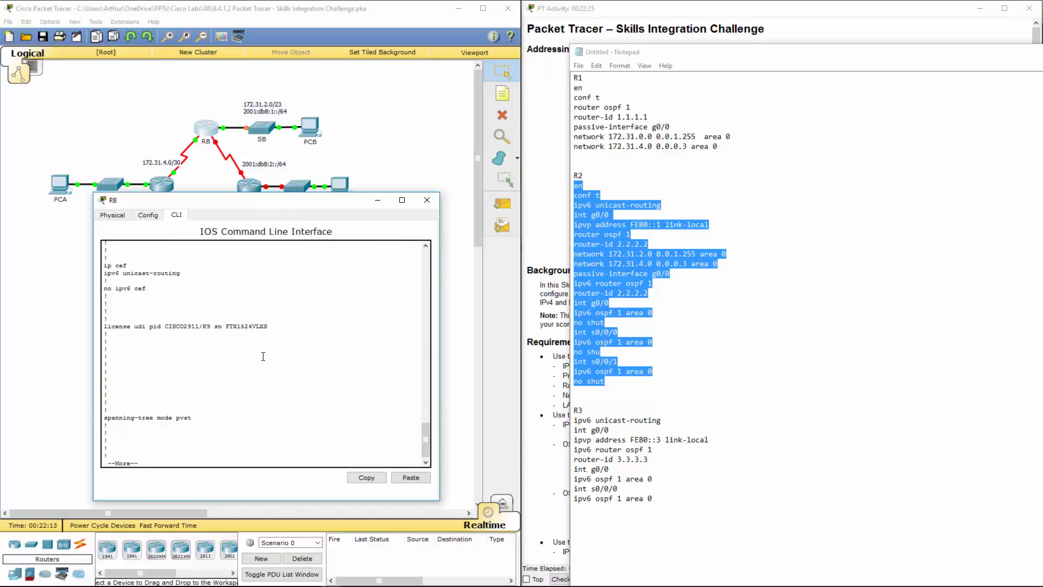
pyautogui.moveTo(120, 312); pyautogui.dragTo(151, 357)
pyautogui.moveTo(119, 441); pyautogui.dragTo(108, 448)
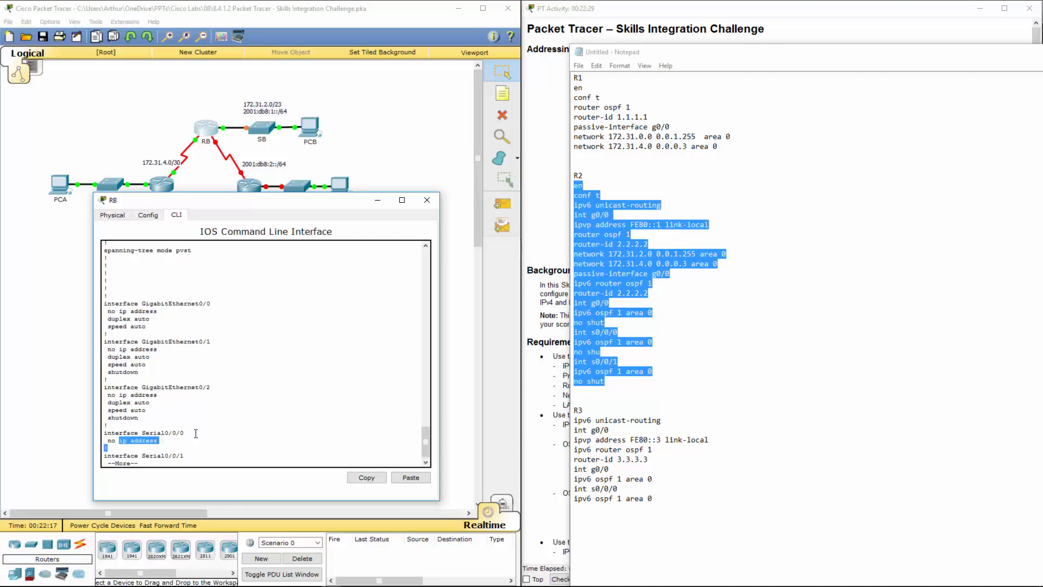
pyautogui.click(198, 393)
pyautogui.press('space')
pyautogui.press('space')
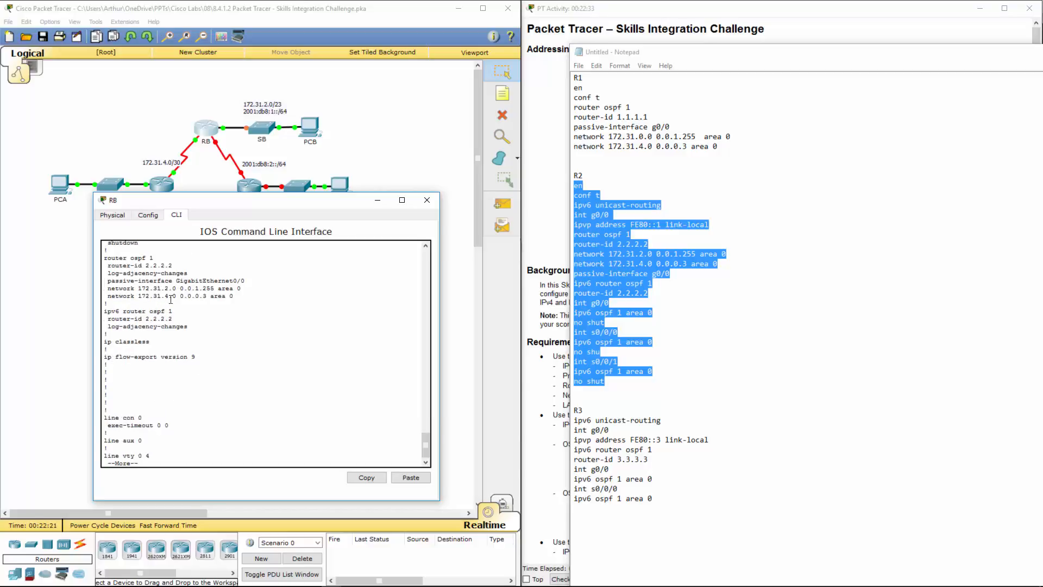
pyautogui.press('space')
pyautogui.scroll(12, 168, 371)
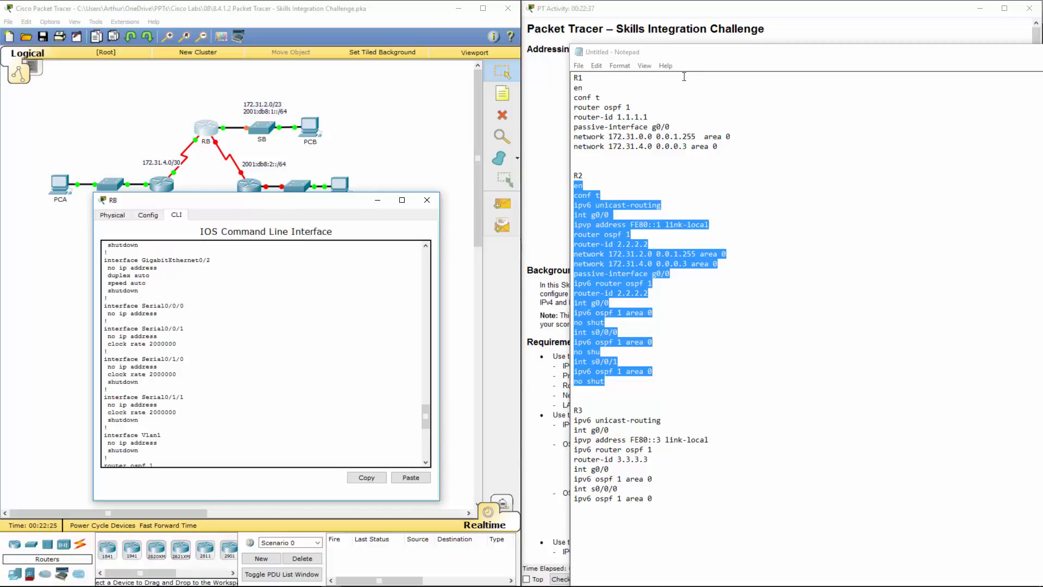
# Step: Move Notepad off the Addressing Table, enter RB's global configuration mode and assign 172.31.2.1 255.255.254.0 to interface g0/0
pyautogui.moveTo(726, 53); pyautogui.dragTo(1042, 60)
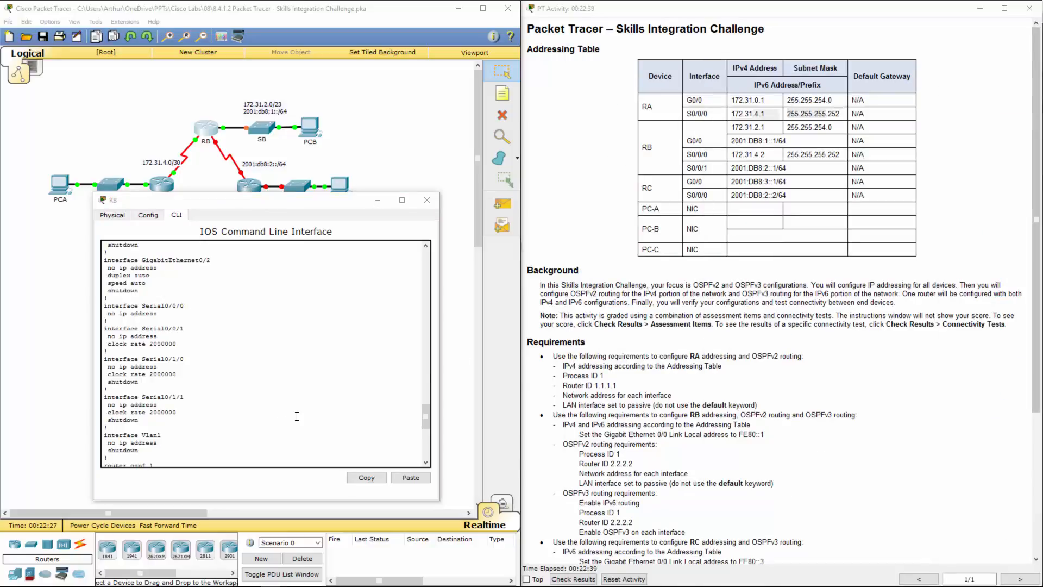
pyautogui.click(159, 460)
pyautogui.press('Return')
pyautogui.press('Return')
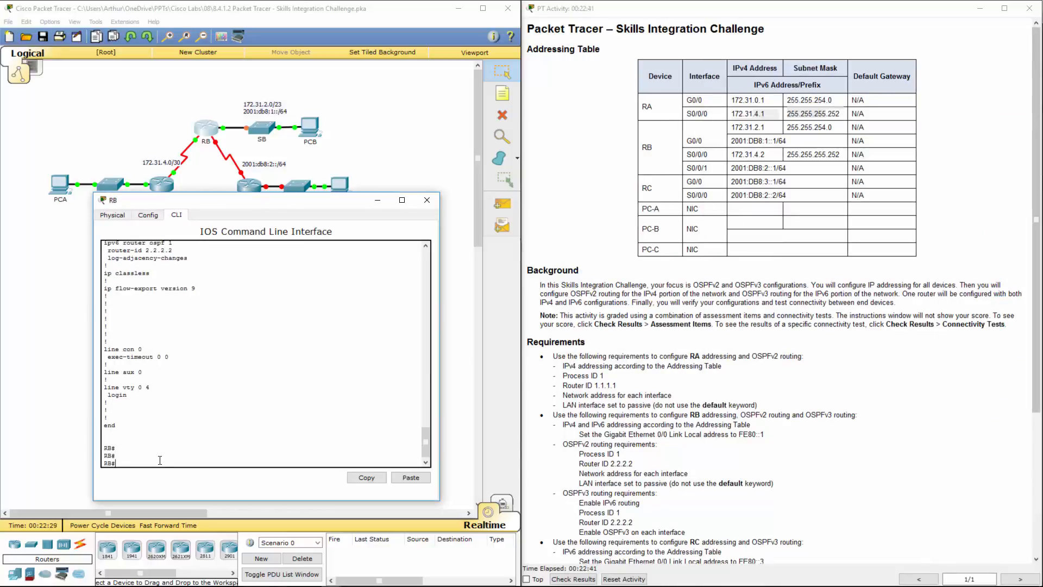
pyautogui.write('conf t')
pyautogui.press('Return')
pyautogui.write('int')
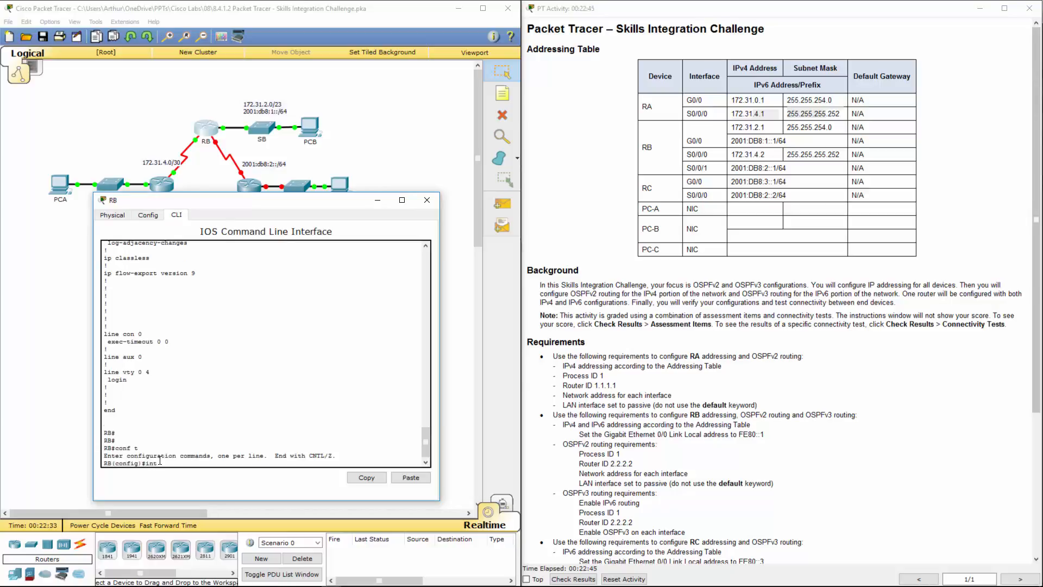
pyautogui.write(' g0/0')
pyautogui.press('Return')
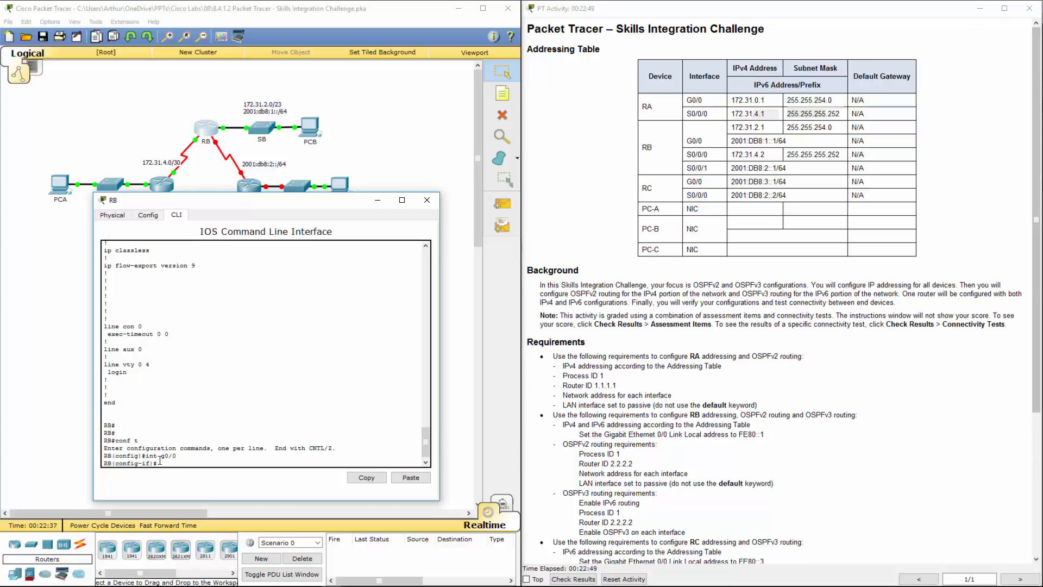
pyautogui.write('ip add 172.31.2.1 255.255.254.0')
pyautogui.press('Return')
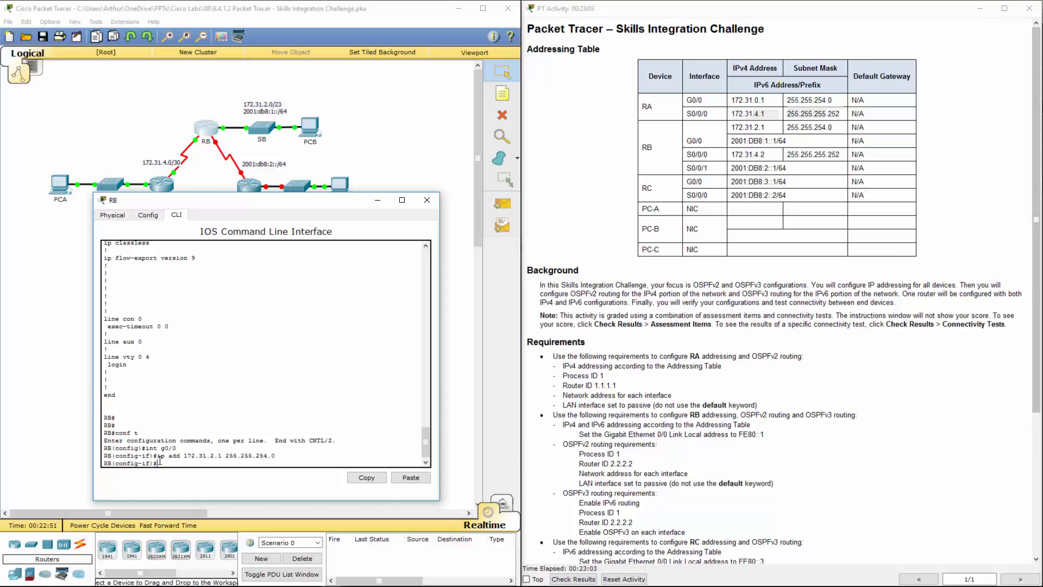
pyautogui.write('int s0')
pyautogui.press('BackSpace')
pyautogui.press('BackSpace')
pyautogui.press('BackSpace')
pyautogui.press('BackSpace')
pyautogui.press('BackSpace')
pyautogui.press('BackSpace')
pyautogui.press('BackSpace')
# Step: Copy 2001:DB8:1::1/64 from the Addressing Table and assign it as the IPv6 address of RB's g0/0 interface
pyautogui.click(785, 141)
pyautogui.moveTo(784, 141); pyautogui.dragTo(731, 142)
pyautogui.press('super+c')
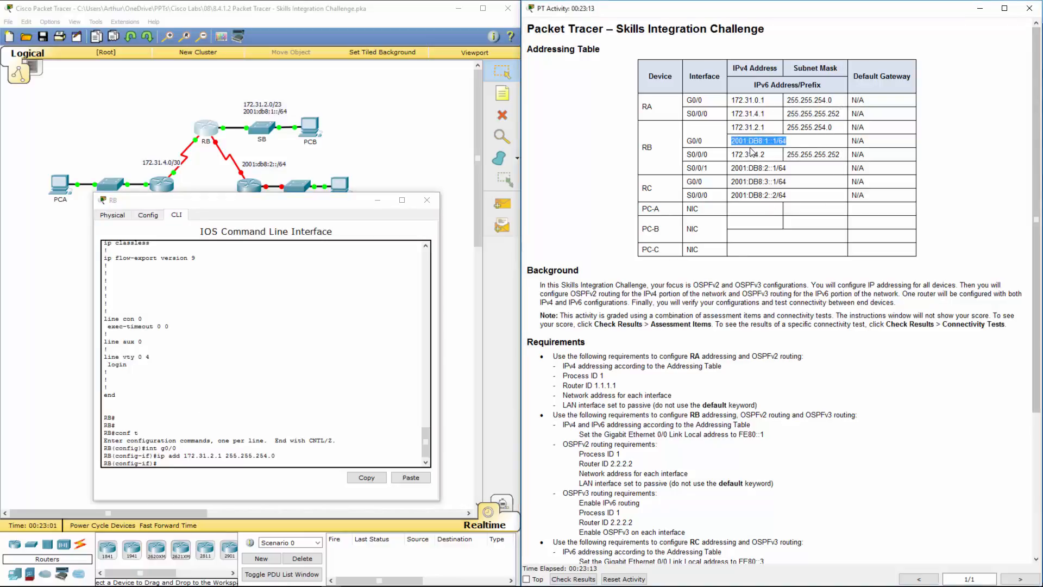
pyautogui.click(164, 461)
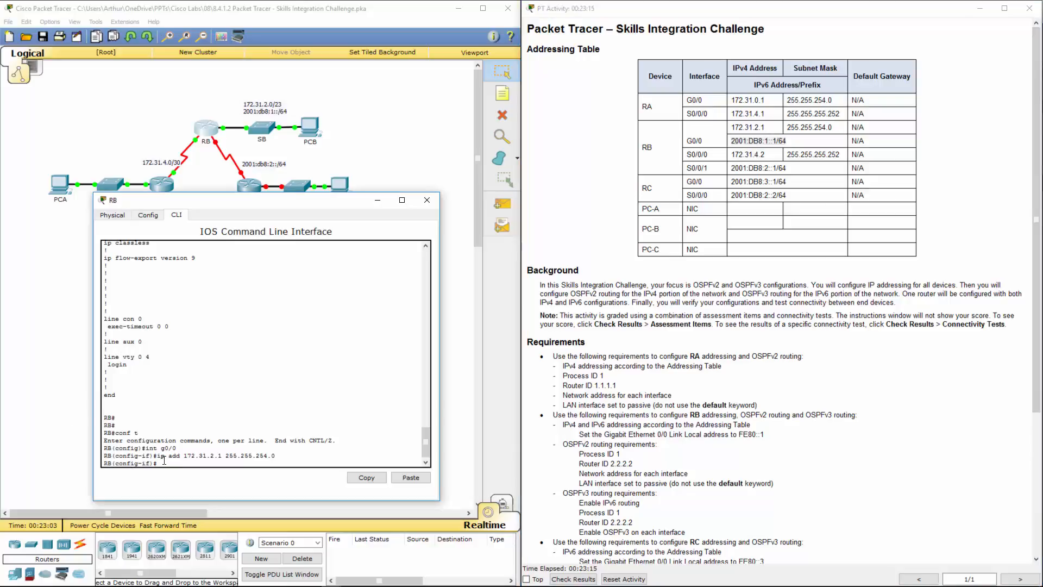
pyautogui.write('ipv6 add')
pyautogui.click(395, 478)
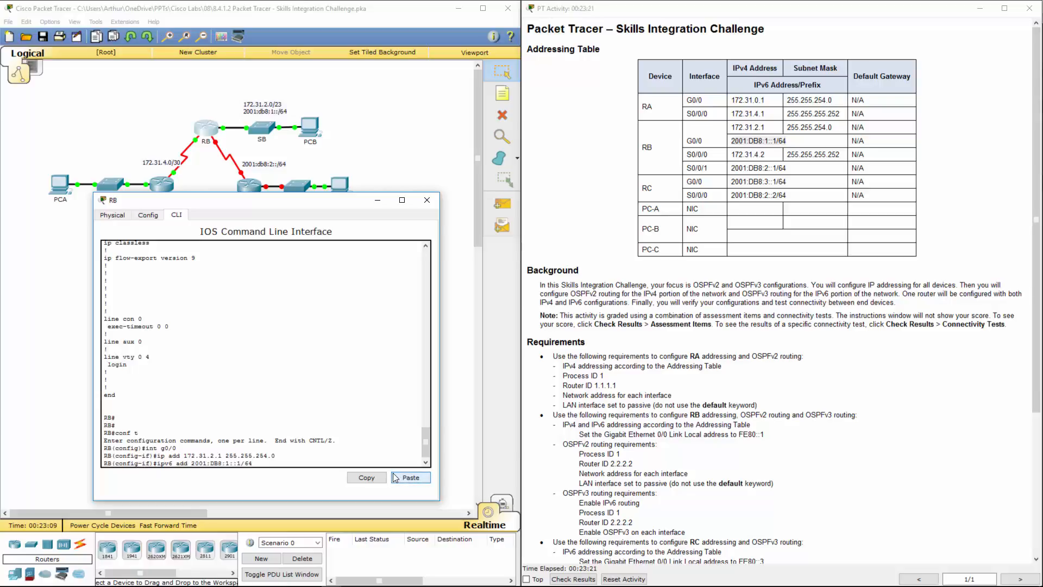
pyautogui.press('Return')
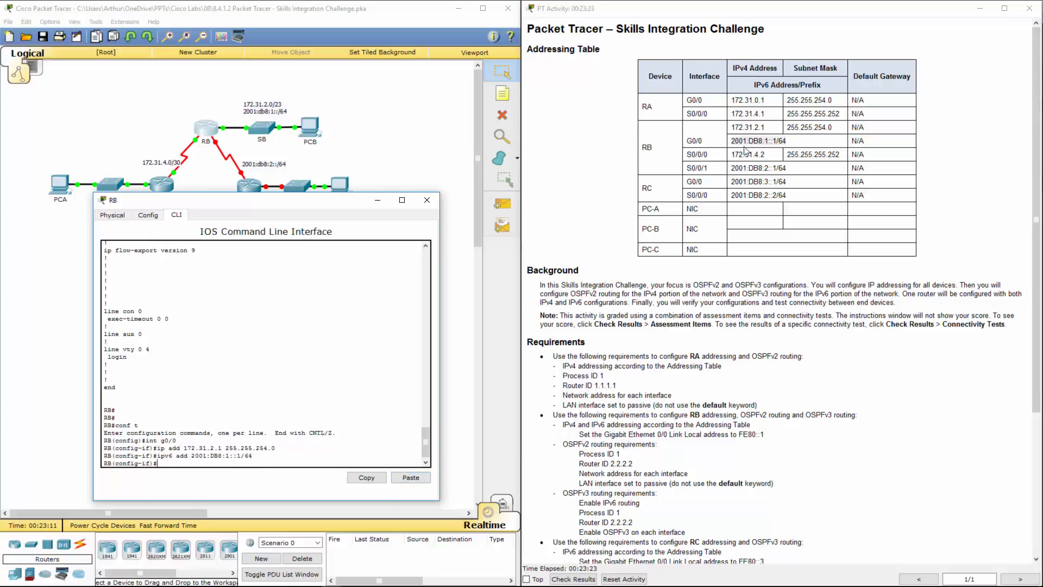
# Step: Assign 172.31.4.2 255.255.255.252 to RB's s0/0/0 interface, checking the address against the Addressing Table
pyautogui.moveTo(744, 128); pyautogui.dragTo(781, 145)
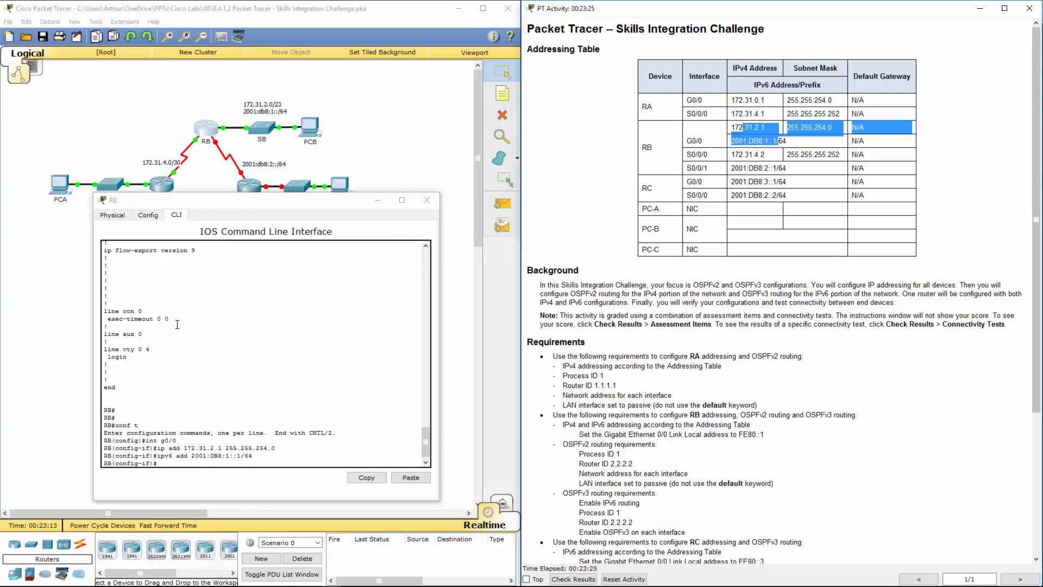
pyautogui.click(179, 462)
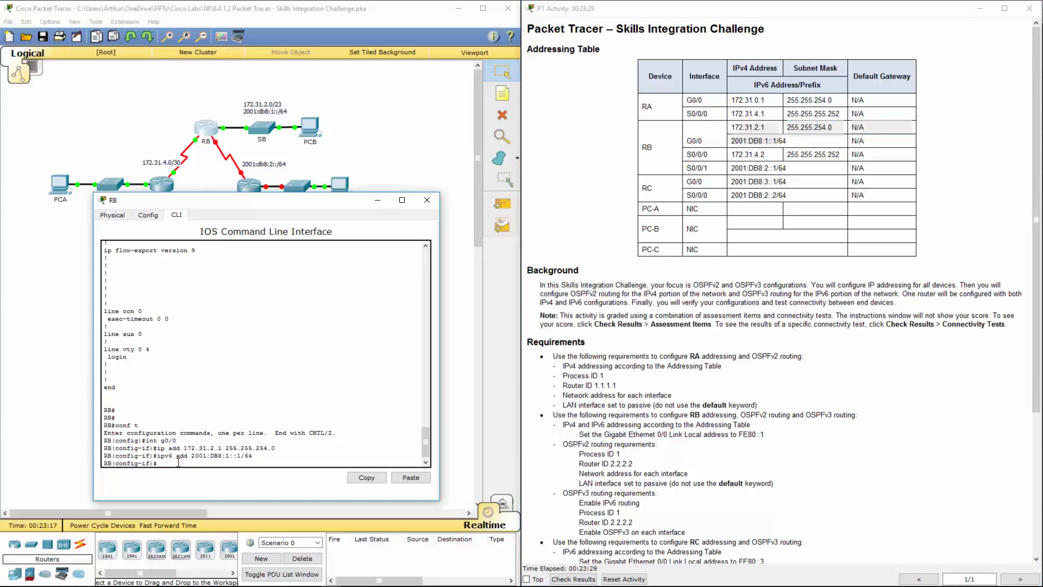
pyautogui.write('int s0/0/0')
pyautogui.press('Return')
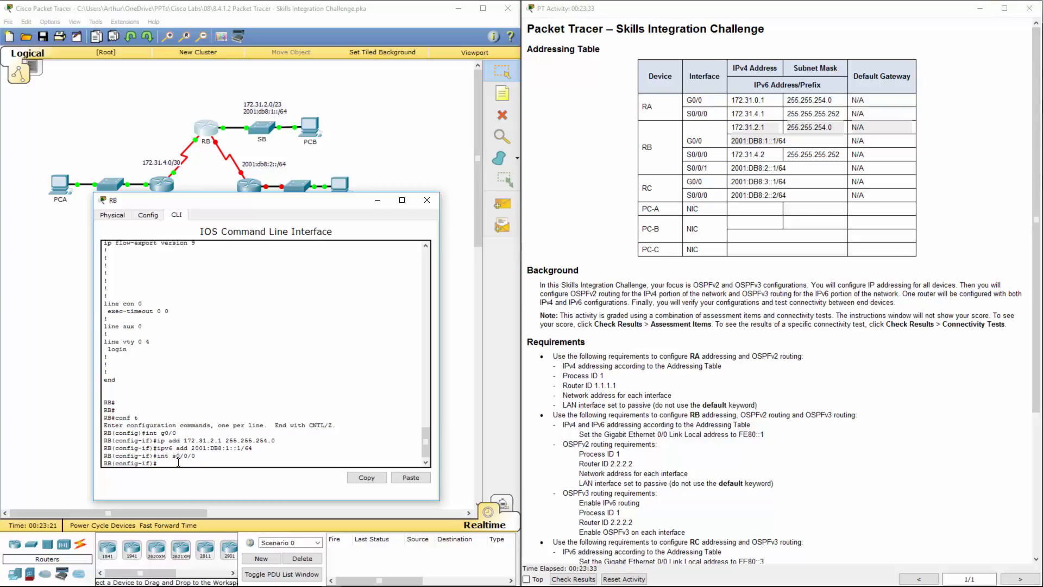
pyautogui.write('ip add')
pyautogui.click(734, 157)
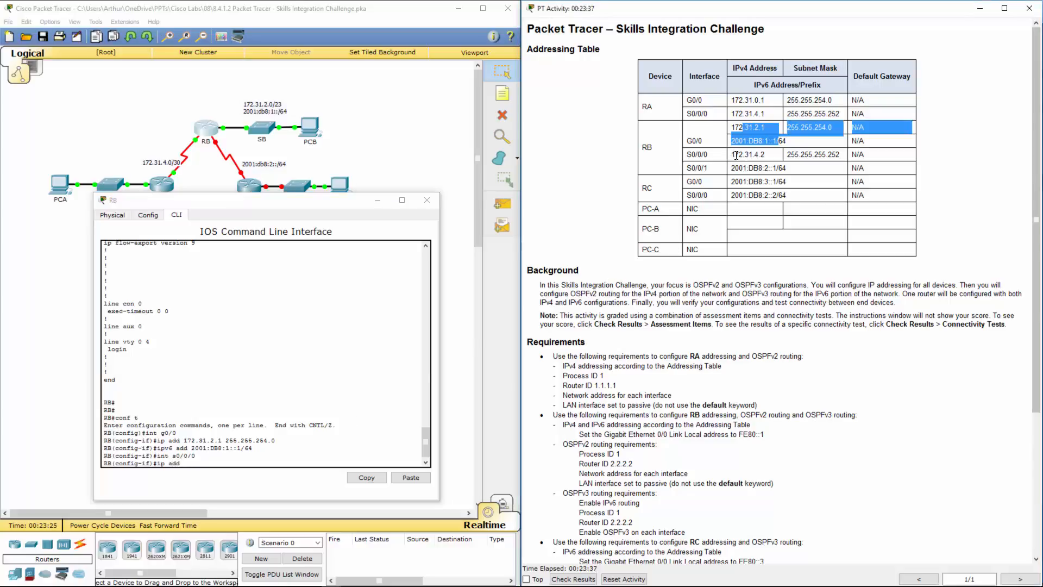
pyautogui.moveTo(734, 157); pyautogui.dragTo(880, 163)
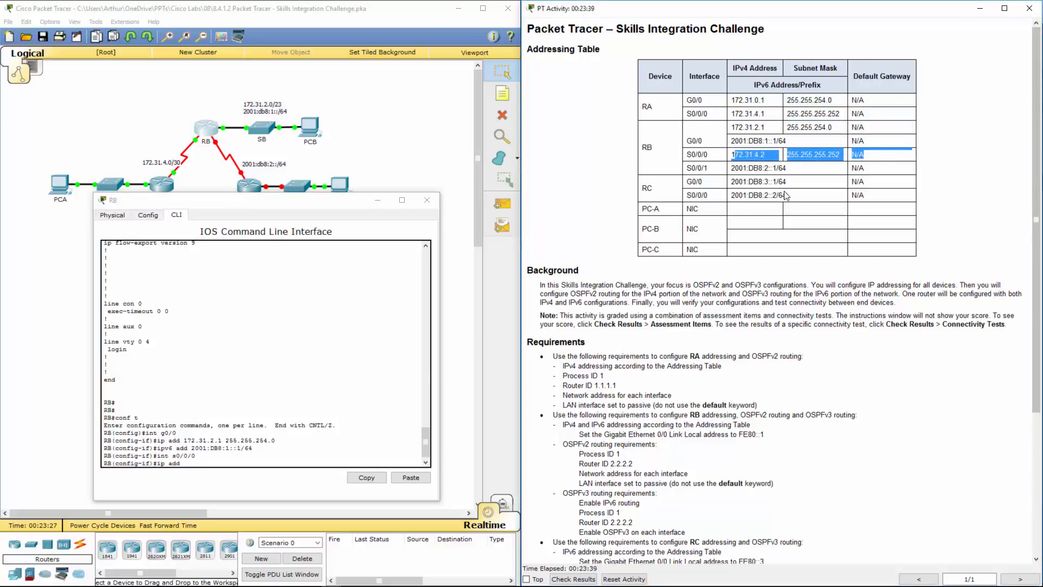
pyautogui.click(216, 464)
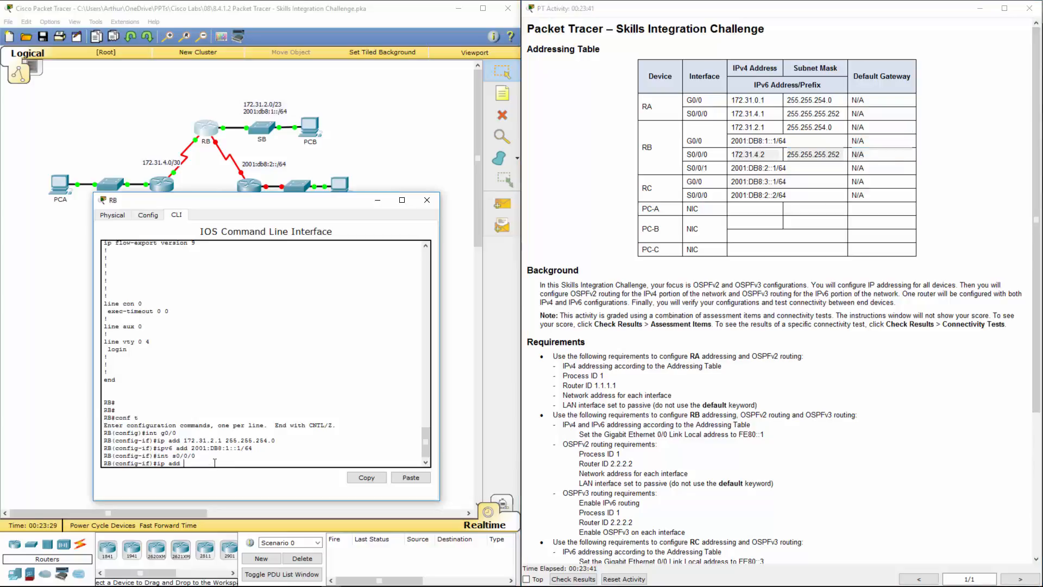
pyautogui.write('172.31.4.2 255.255.255.252')
pyautogui.press('Return')
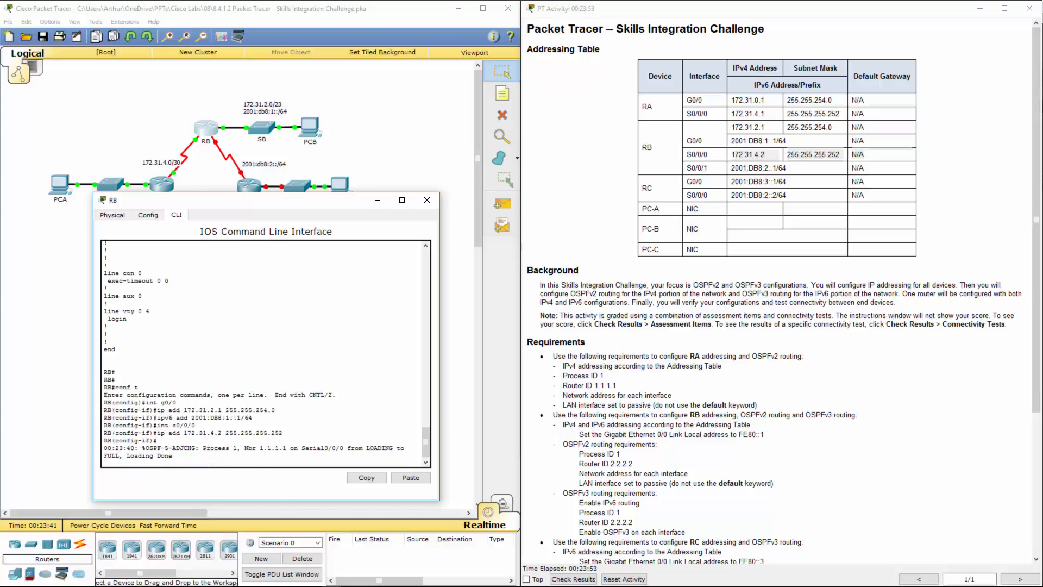
pyautogui.press('Return')
pyautogui.press('Return')
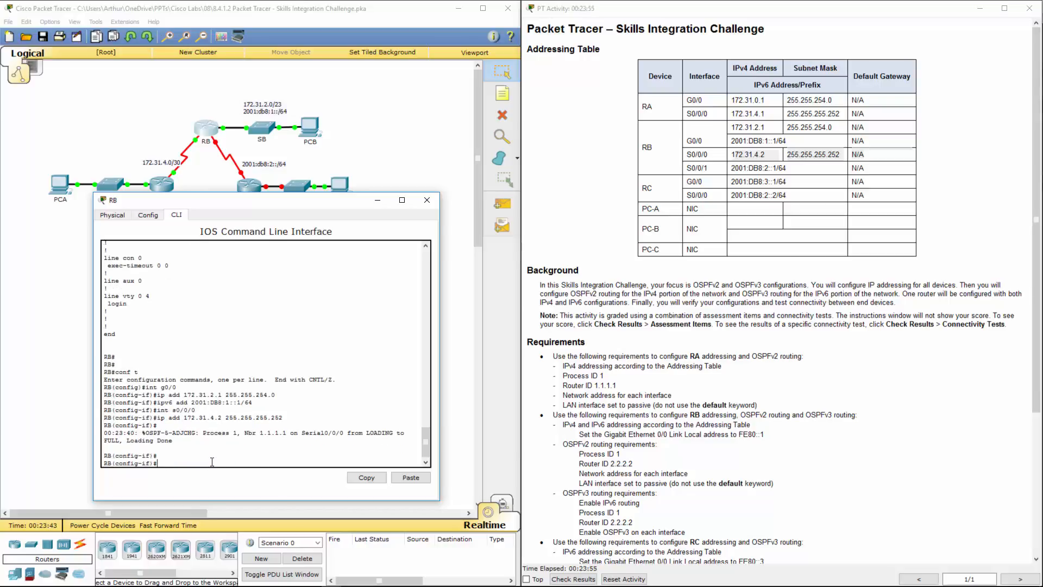
# Step: Copy 2001:DB8:2::1/64 from the Addressing Table and assign it as the IPv6 address of RB's s0/0/1 interface
pyautogui.write('int s0/0/0')
pyautogui.press('BackSpace')
pyautogui.write('1')
pyautogui.press('Return')
pyautogui.write('ip')
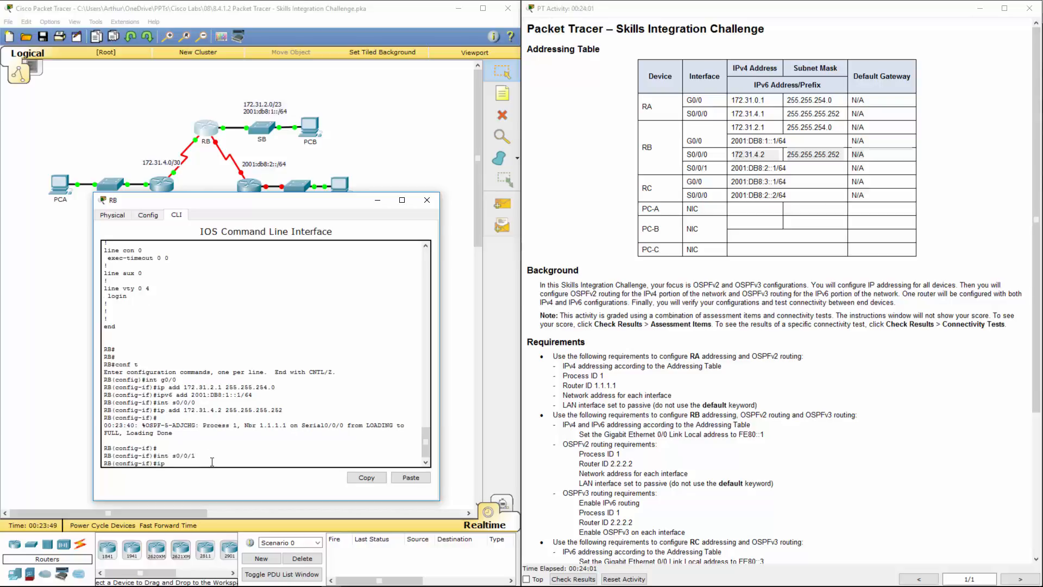
pyautogui.write('v6 add')
pyautogui.click(733, 169)
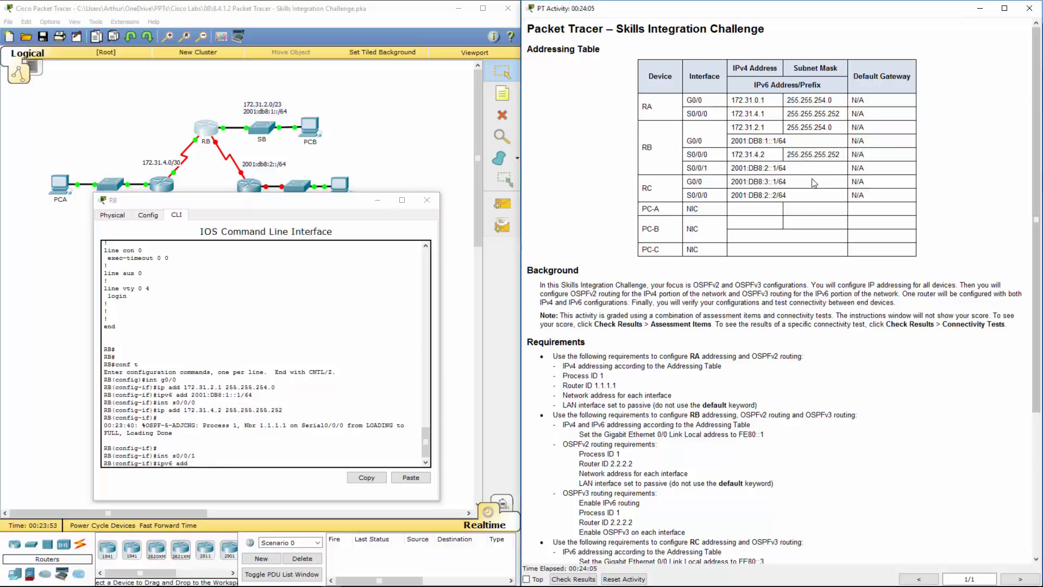
pyautogui.moveTo(788, 169); pyautogui.dragTo(740, 168)
pyautogui.press('super+c')
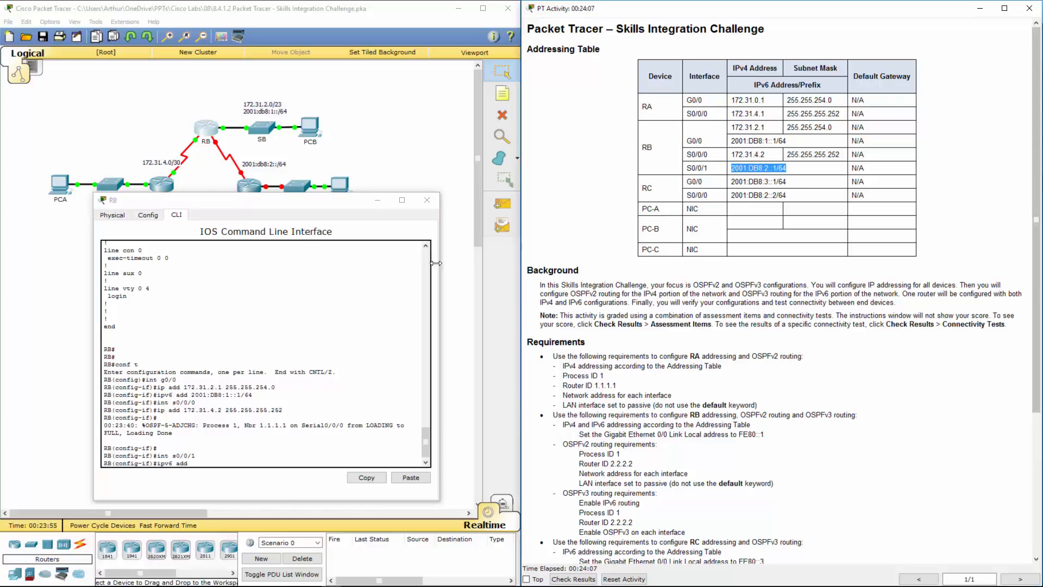
pyautogui.click(220, 461)
pyautogui.click(411, 478)
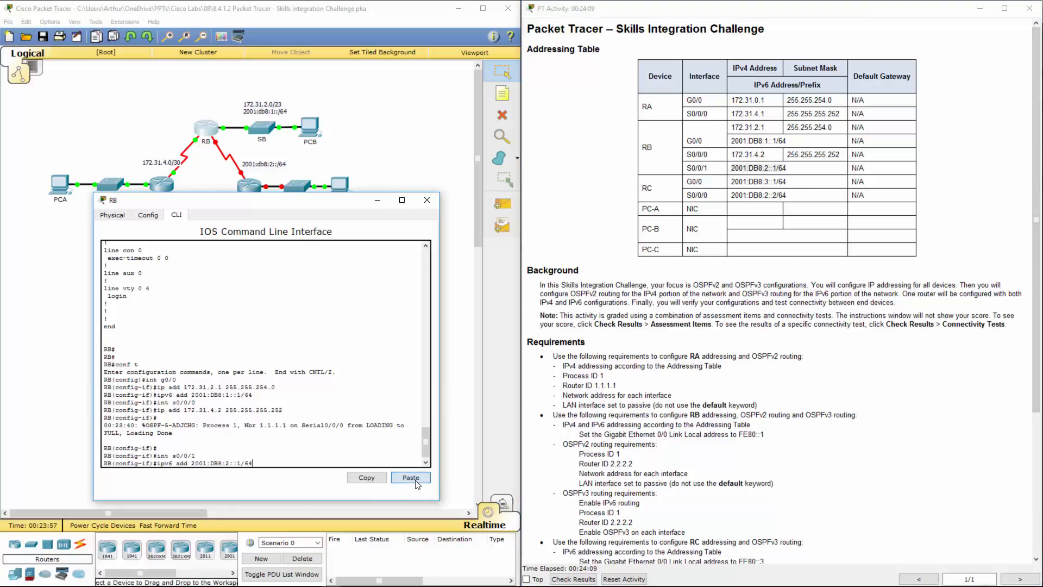
pyautogui.press('Return')
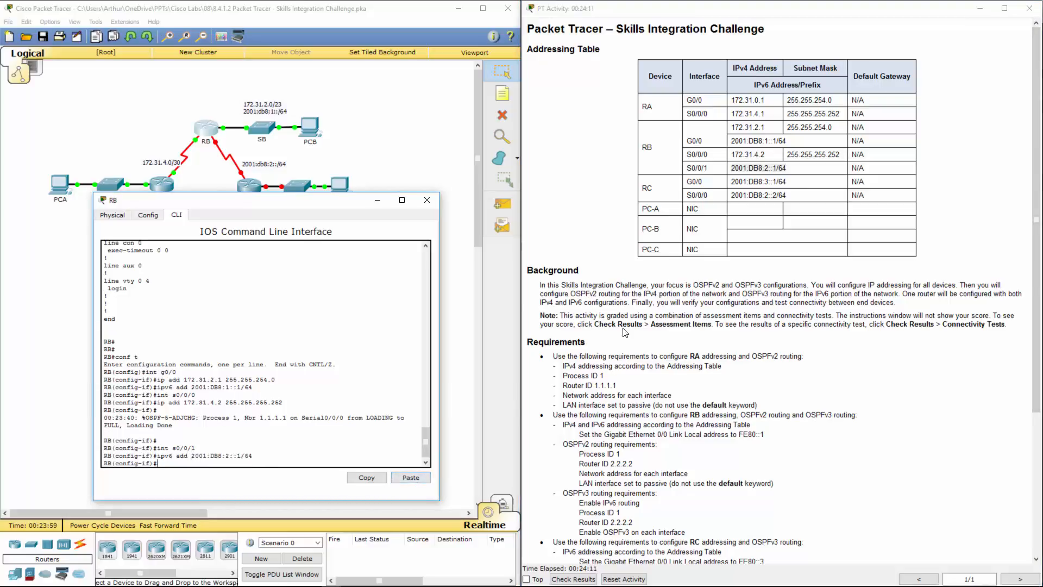
# Step: Check RB's rows in the Addressing Table and exit RB's configuration mode to privileged EXEC
pyautogui.moveTo(736, 186); pyautogui.dragTo(731, 182)
pyautogui.moveTo(687, 140); pyautogui.dragTo(863, 168)
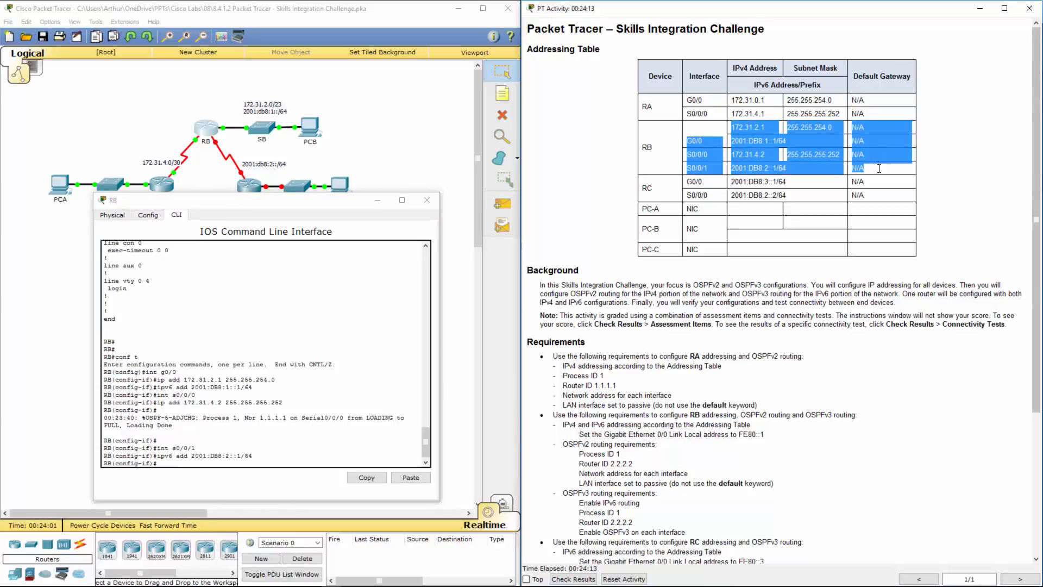
pyautogui.click(248, 458)
pyautogui.press('Return')
pyautogui.press('Return')
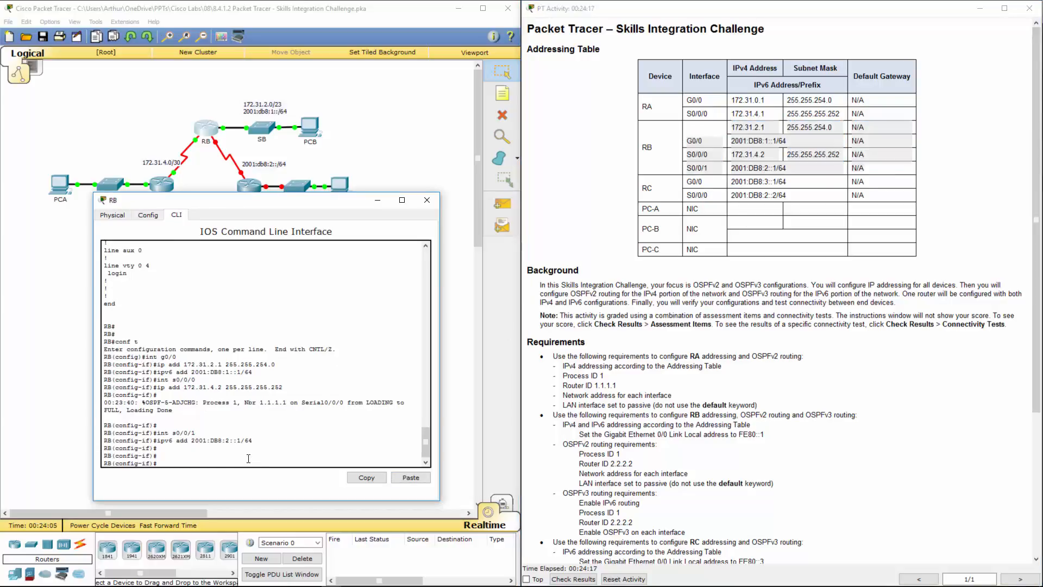
pyautogui.write('dend')
pyautogui.press('Return')
pyautogui.press('Return')
pyautogui.press('Return')
pyautogui.press('Return')
pyautogui.press('Return')
pyautogui.press('Return')
pyautogui.press('Return')
pyautogui.press('Return')
pyautogui.press('Return')
pyautogui.press('Return')
pyautogui.press('Return')
pyautogui.press('Return')
pyautogui.press('Return')
pyautogui.press('Return')
pyautogui.press('Return')
pyautogui.press('Return')
pyautogui.press('Return')
pyautogui.press('Return')
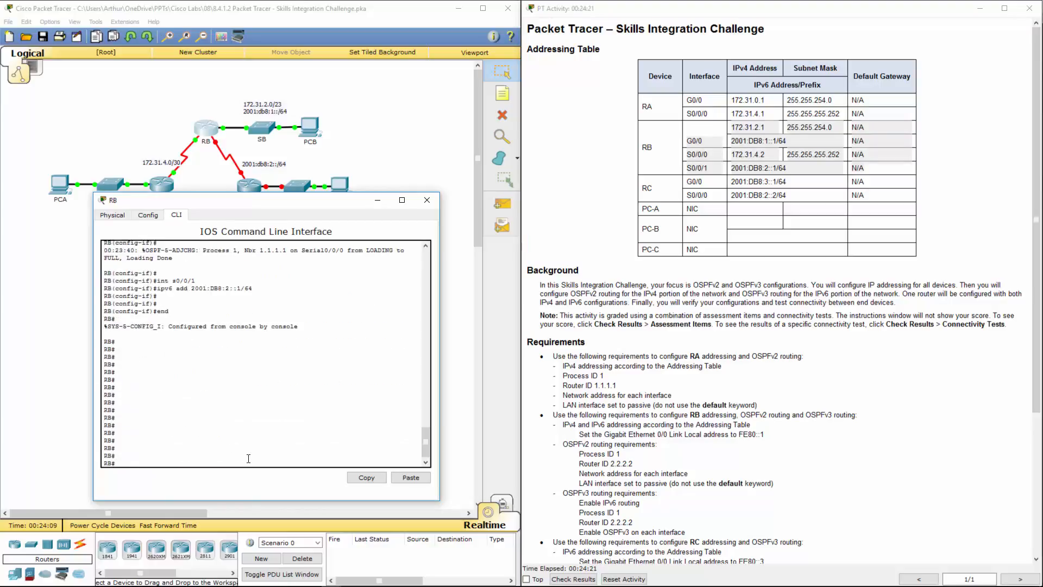
# Step: Display RB's running configuration with "sh run" and check the addressing of its GigabitEthernet interfaces
pyautogui.write('sh run')
pyautogui.press('Return')
pyautogui.press('space')
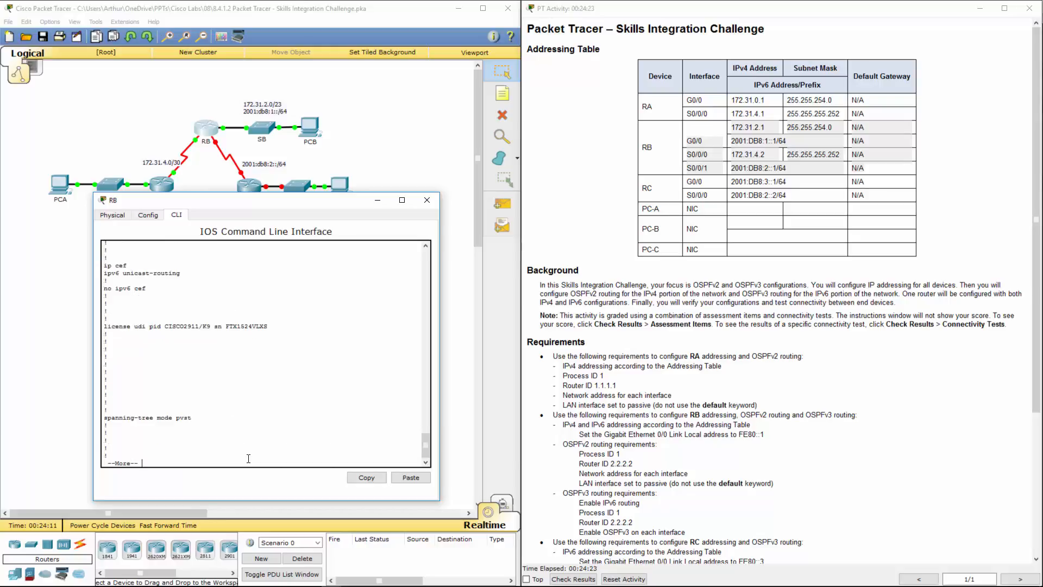
pyautogui.moveTo(117, 311); pyautogui.dragTo(270, 317)
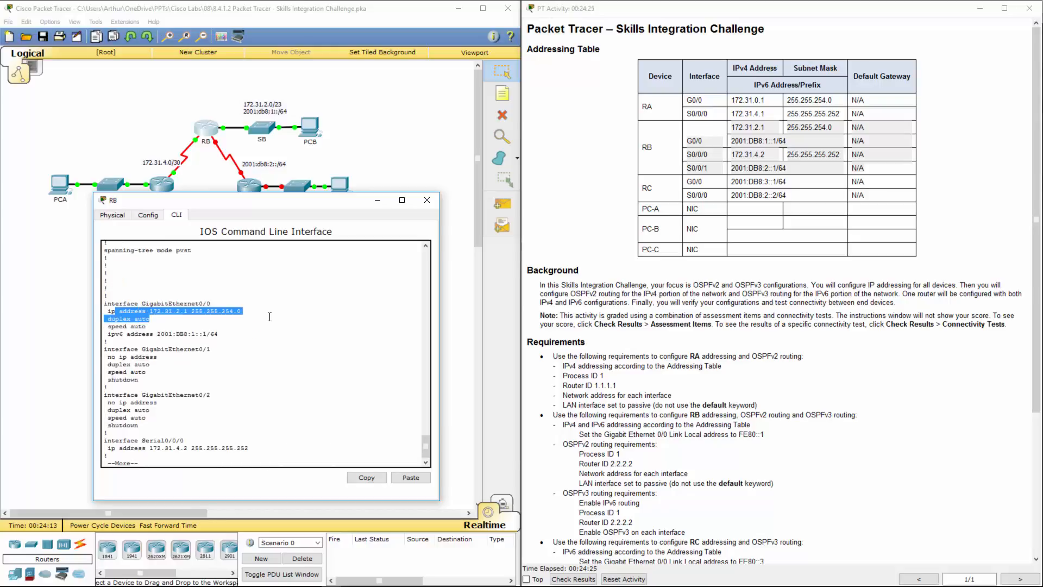
pyautogui.moveTo(124, 340); pyautogui.dragTo(218, 335)
pyautogui.moveTo(142, 303); pyautogui.dragTo(220, 334)
pyautogui.click(255, 312)
pyautogui.click(149, 358)
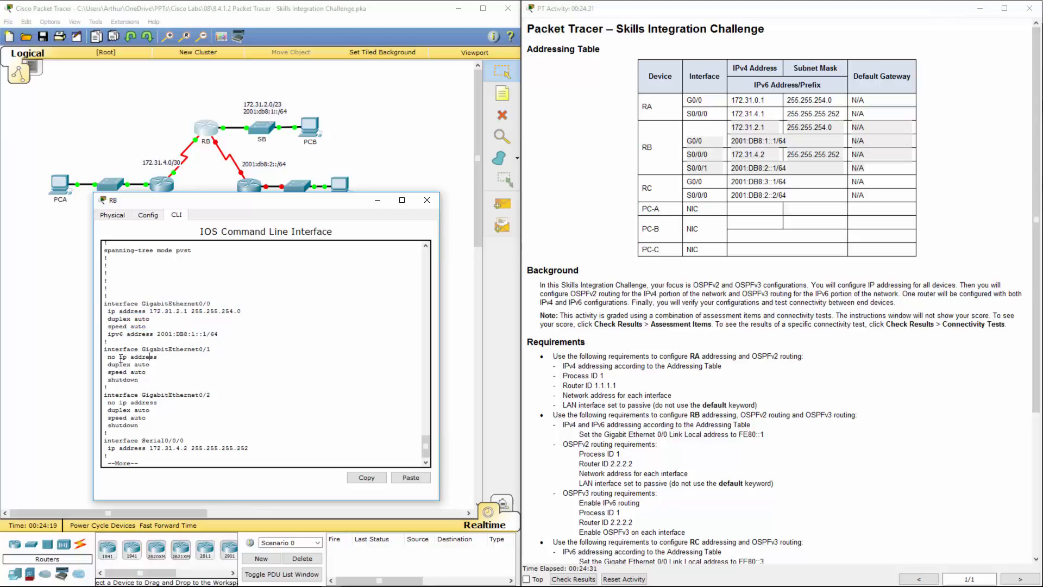
pyautogui.moveTo(119, 357); pyautogui.dragTo(217, 364)
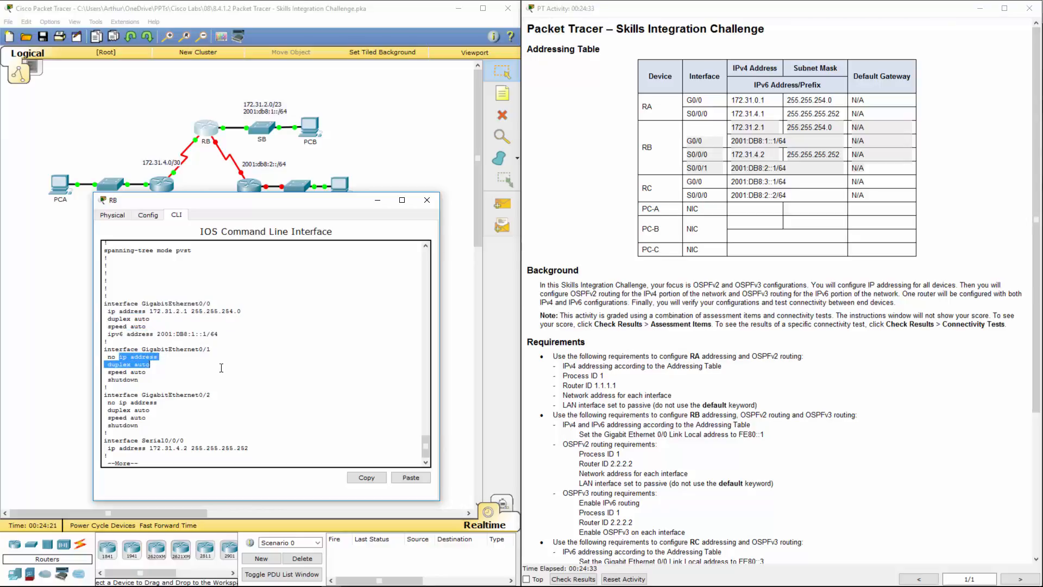
# Step: Page further through RB's running configuration to check the serial interface addresses and both OSPF sections
pyautogui.press('space')
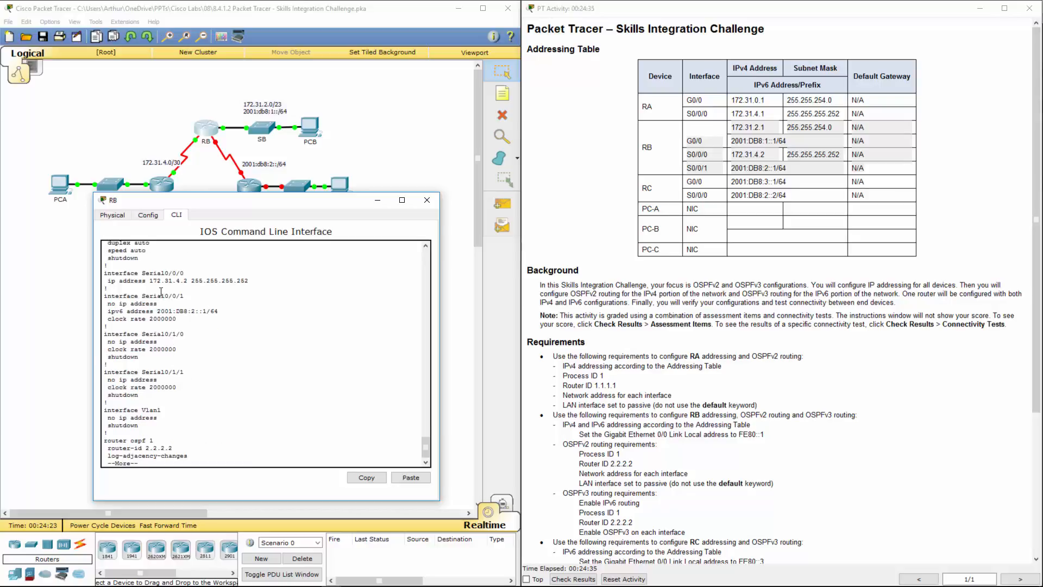
pyautogui.moveTo(153, 280); pyautogui.dragTo(253, 290)
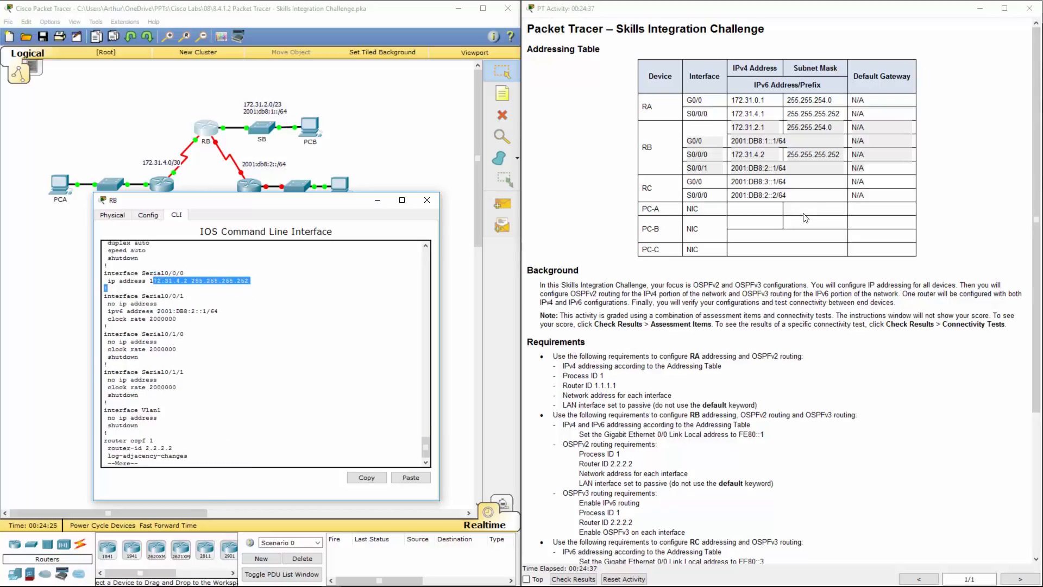
pyautogui.click(150, 311)
pyautogui.moveTo(153, 311); pyautogui.dragTo(231, 318)
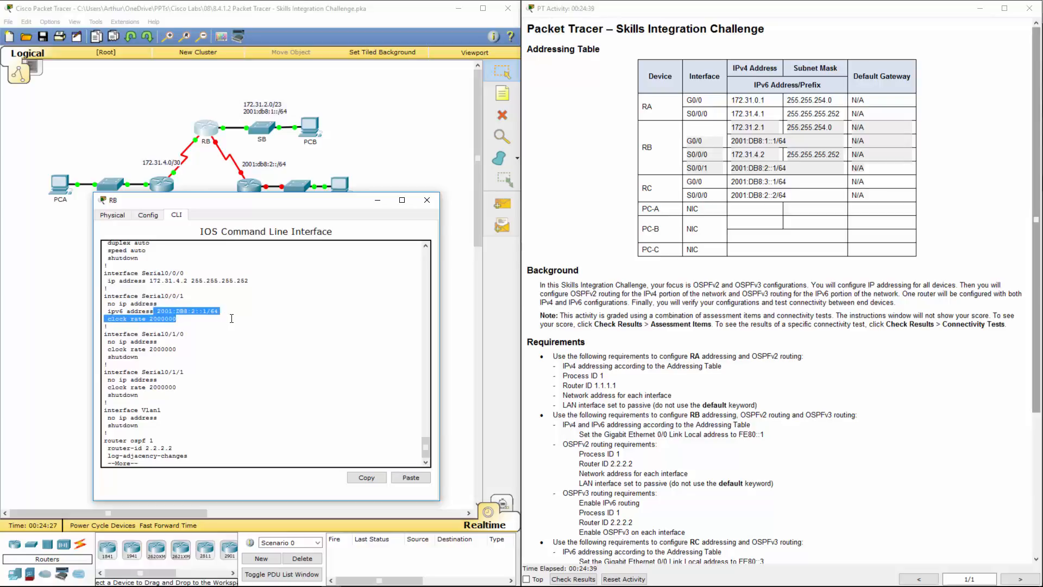
pyautogui.click(241, 380)
pyautogui.press('space')
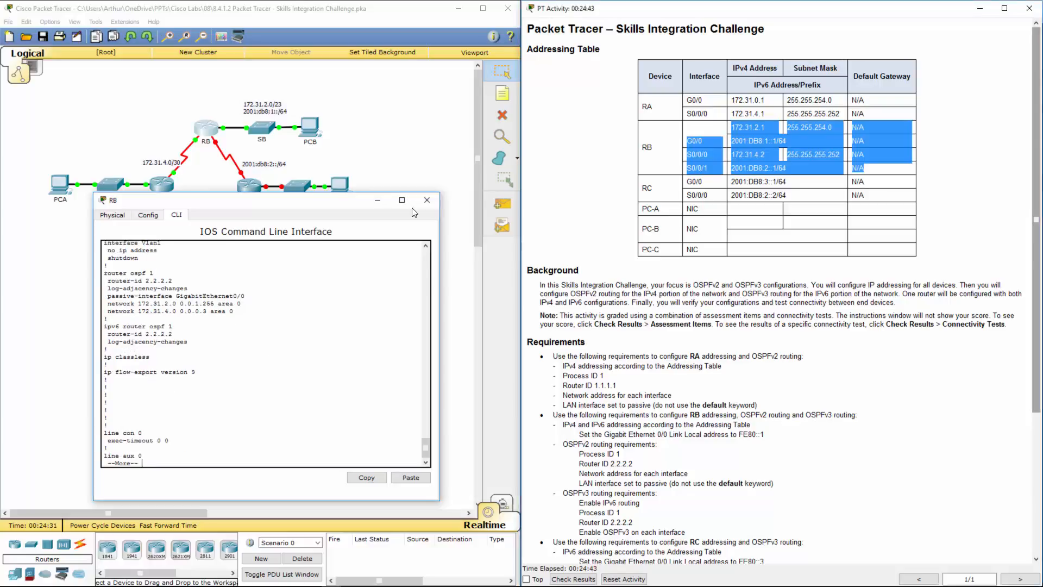
# Step: Close RB's window and open router RC's command line, placing its window clear of the instructions
pyautogui.click(427, 200)
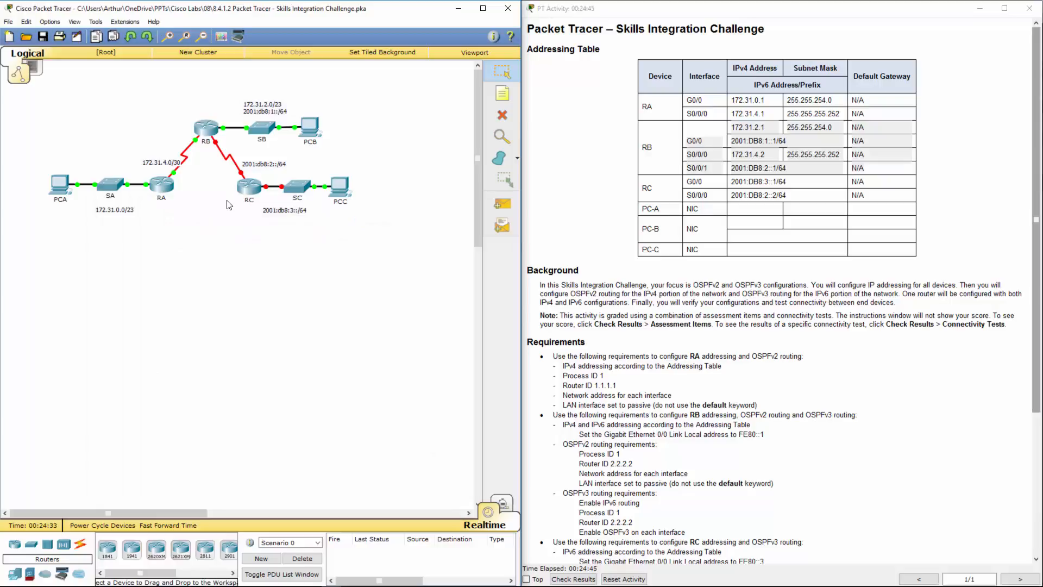
pyautogui.click(248, 186)
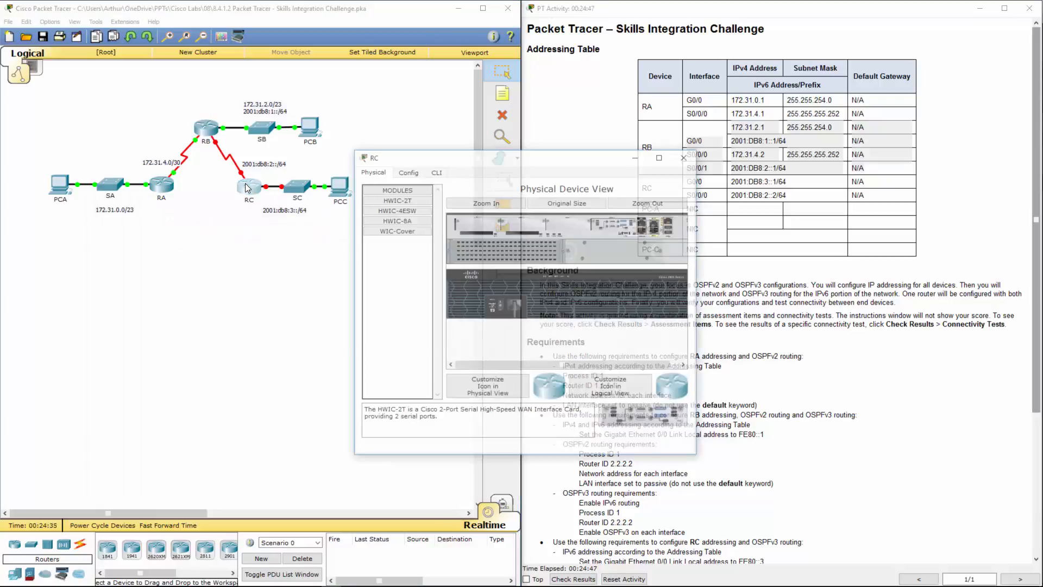
pyautogui.click(436, 171)
pyautogui.moveTo(499, 161); pyautogui.dragTo(191, 156)
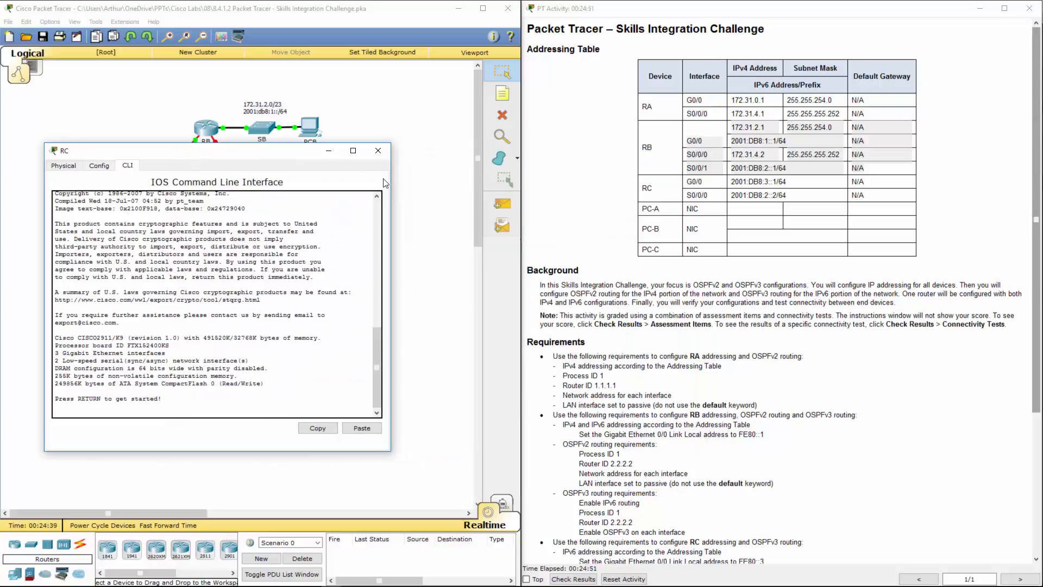
# Step: Place Notepad beside the instructions and insert a blank line after the R3 block's second "int g0/0" and its "int s0/0/0"
pyautogui.moveTo(1042, 81); pyautogui.dragTo(717, 95)
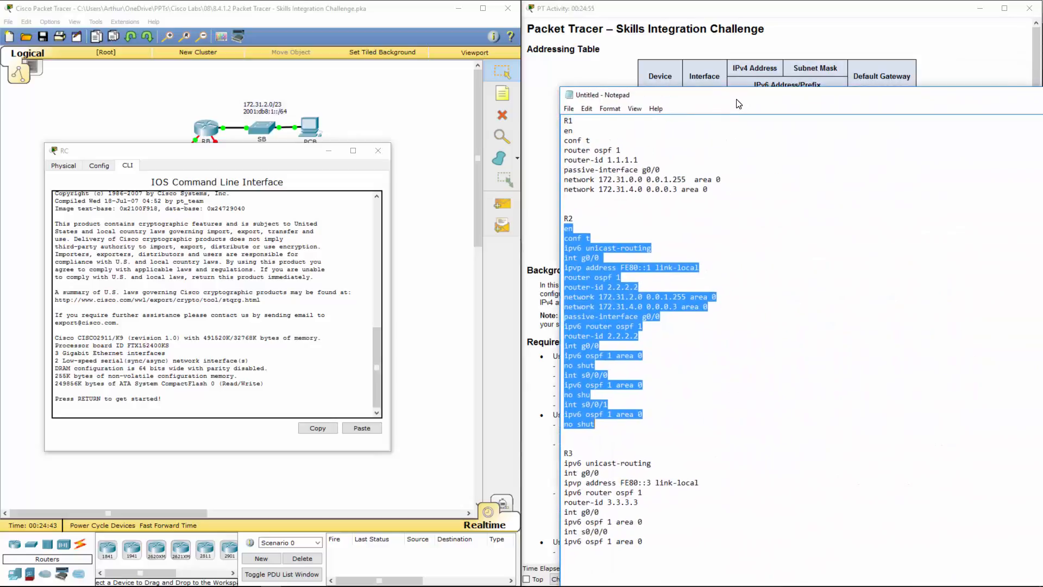
pyautogui.click(743, 331)
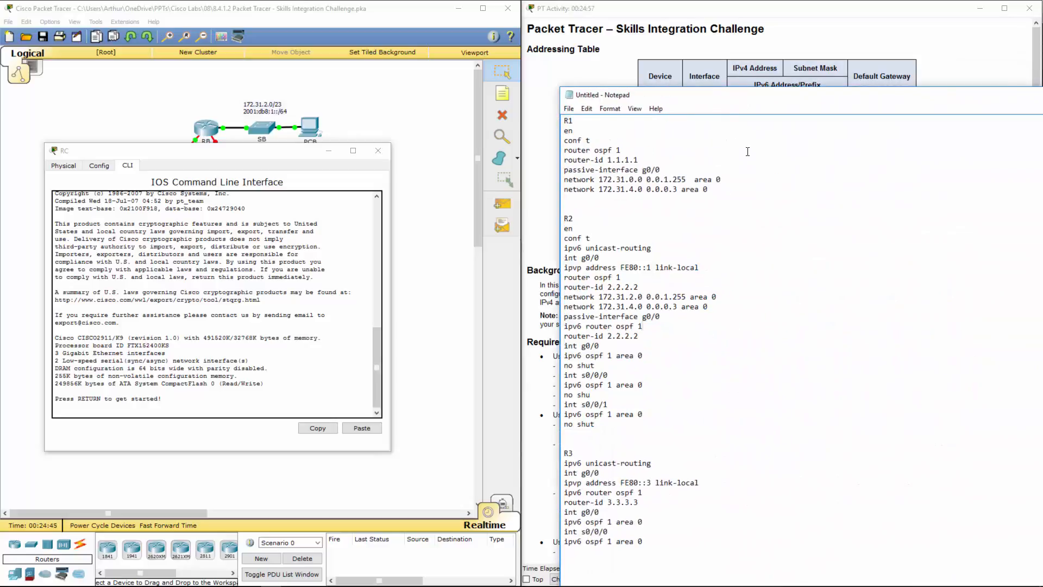
pyautogui.moveTo(743, 101); pyautogui.dragTo(864, 82)
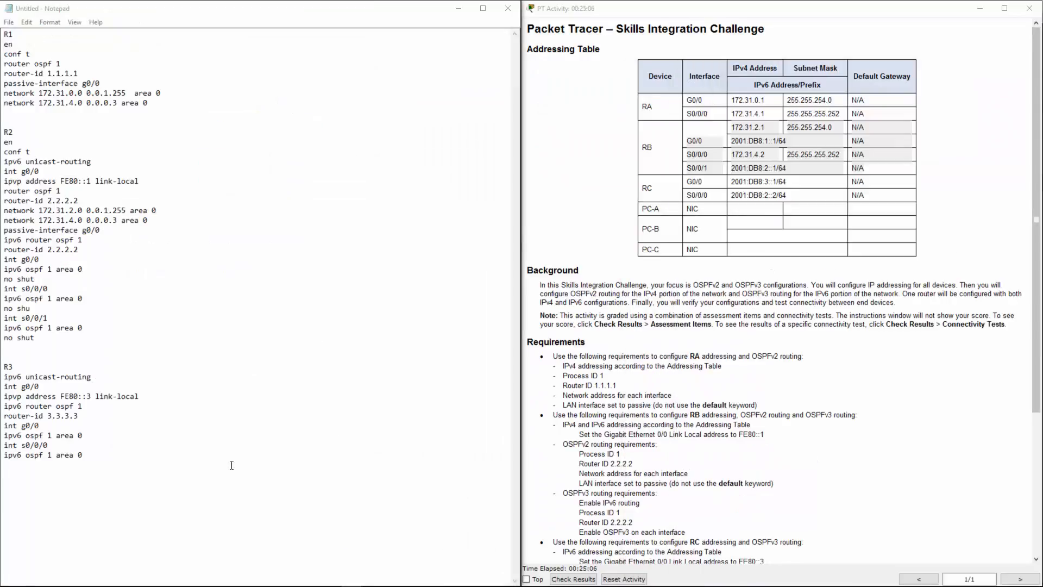
pyautogui.click(154, 445)
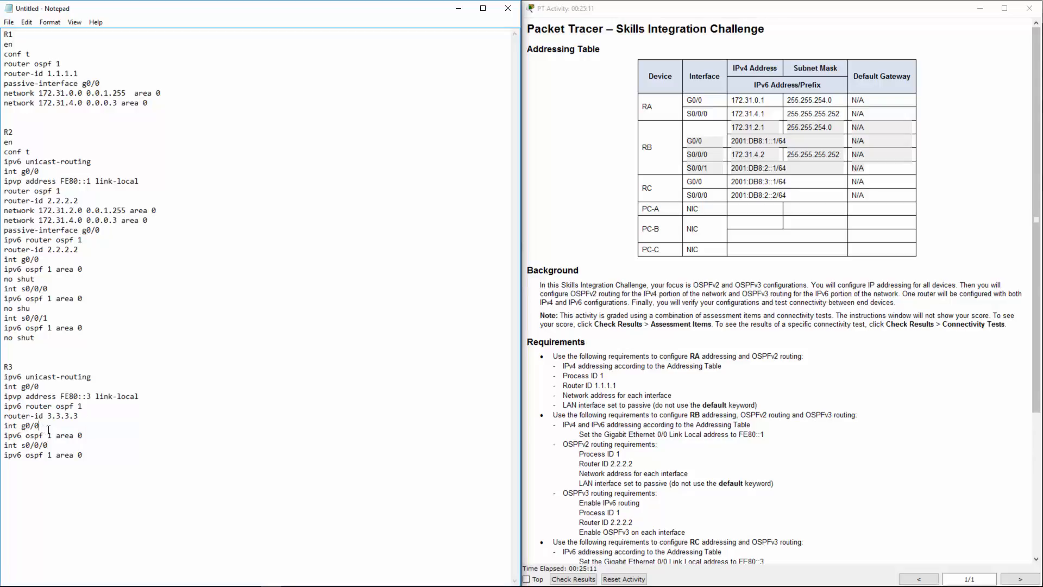
pyautogui.press('Return')
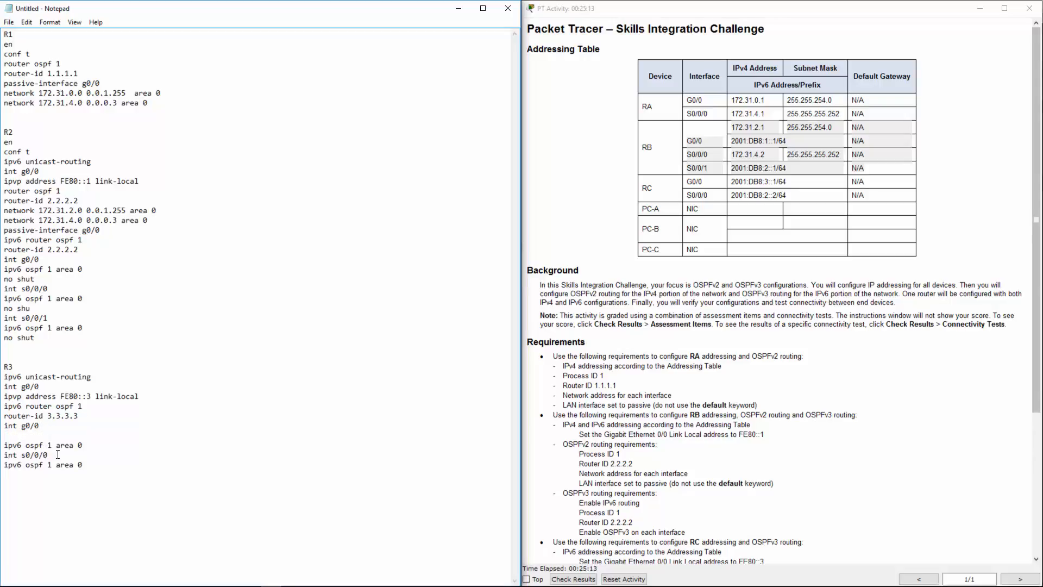
pyautogui.click(58, 455)
pyautogui.press('Return')
# Step: Add "ipv6 add 2001:DB8:3::1/64" and "no shut" under R3's second "int g0/0", copying the address from the Addressing Table
pyautogui.moveTo(791, 183); pyautogui.dragTo(735, 185)
pyautogui.hotkey('ctrl', 'c')
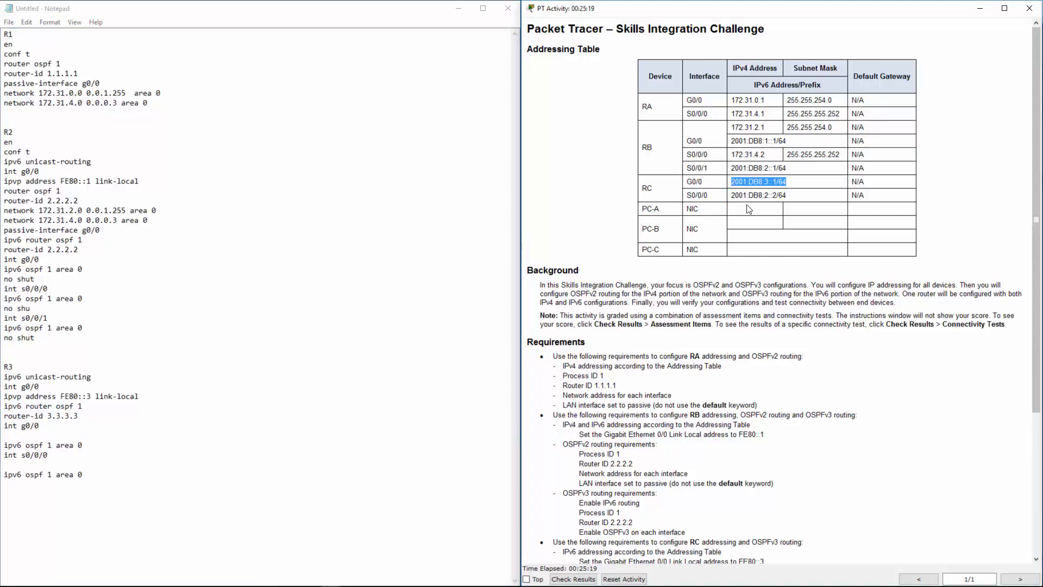
pyautogui.click(20, 430)
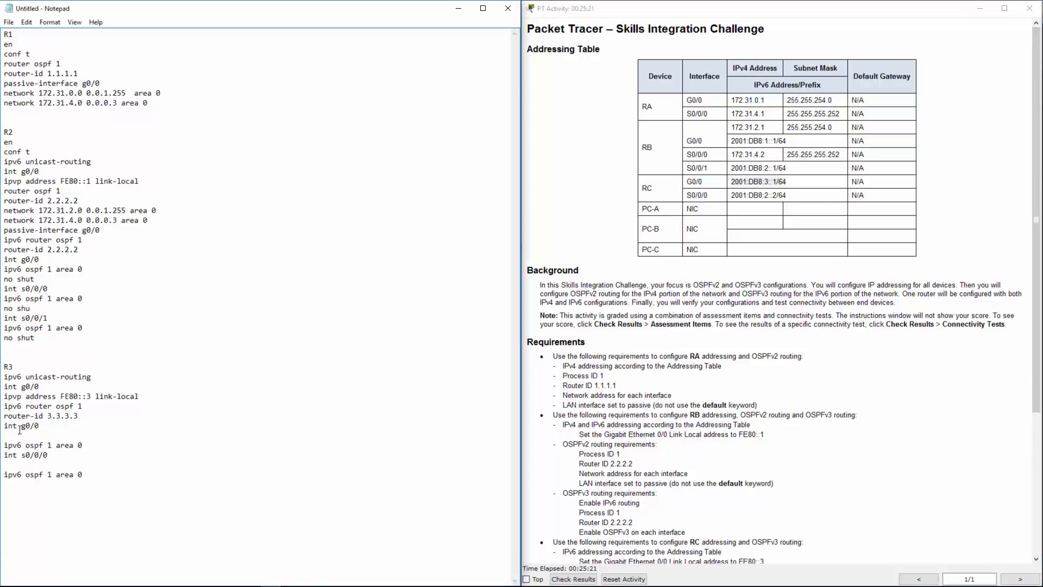
pyautogui.write('ipv6 add')
pyautogui.hotkey('ctrl', 'v')
pyautogui.press('Return')
pyautogui.write('no sahut')
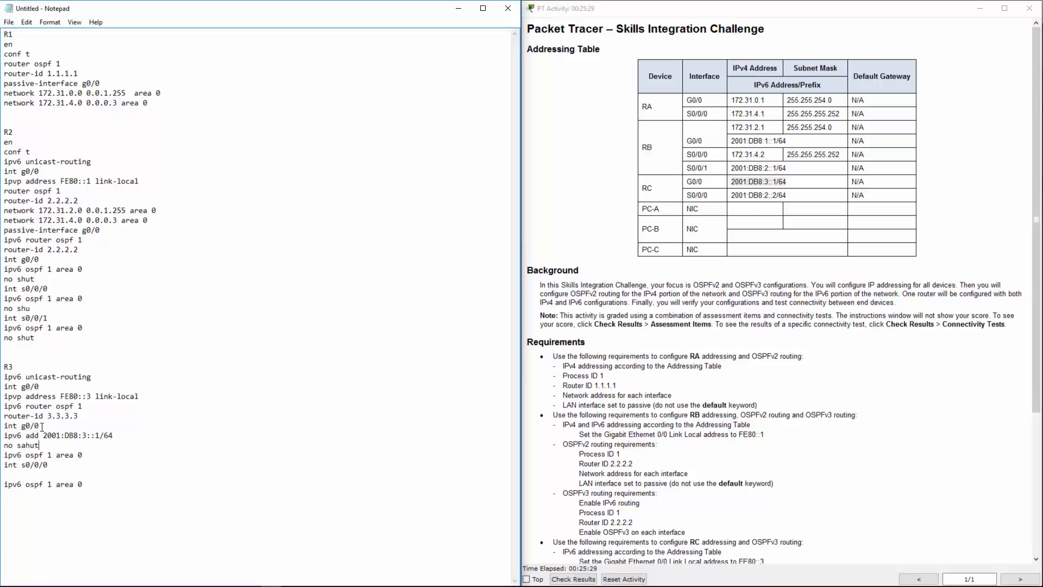
pyautogui.press('BackSpace')
pyautogui.press('BackSpace')
pyautogui.press('BackSpace')
pyautogui.press('BackSpace')
pyautogui.write('hut')
# Step: Add "ipv6 add 2001:DB8:2::2/64" under R3's "int s0/0/0", copying it from the Addressing Table, and end the block with "no shut"
pyautogui.click(48, 466)
pyautogui.moveTo(792, 198); pyautogui.dragTo(733, 197)
pyautogui.hotkey('ctrl', 'c')
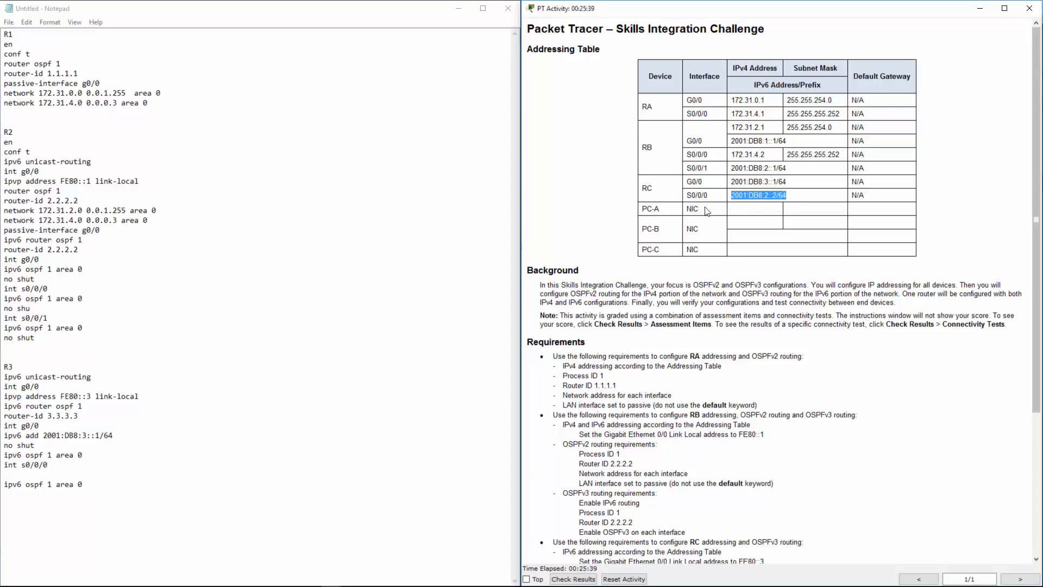
pyautogui.click(38, 474)
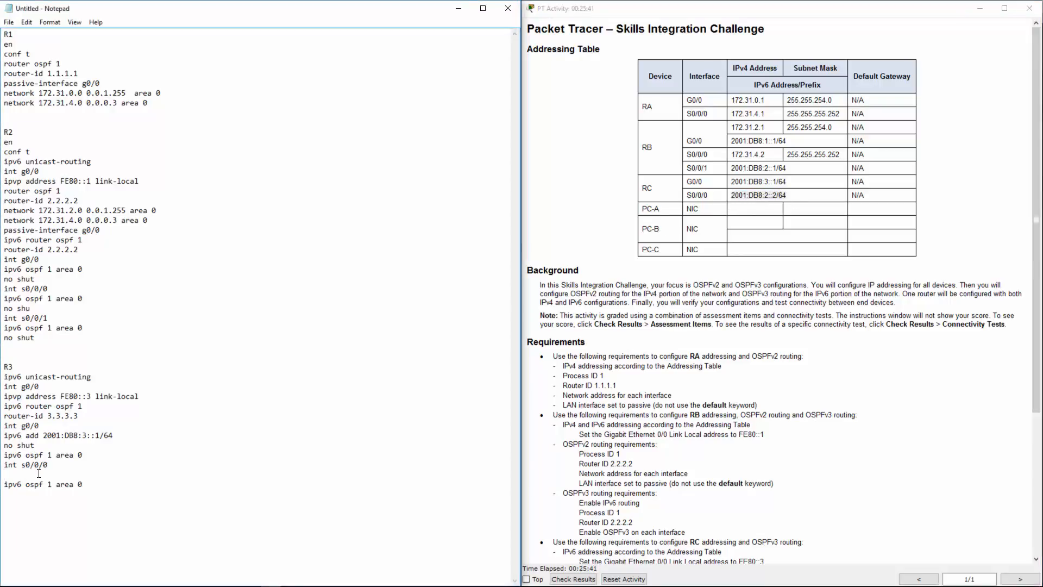
pyautogui.write('ipv6 add')
pyautogui.hotkey('ctrl', 'v')
pyautogui.press('Return')
pyautogui.write('no ')
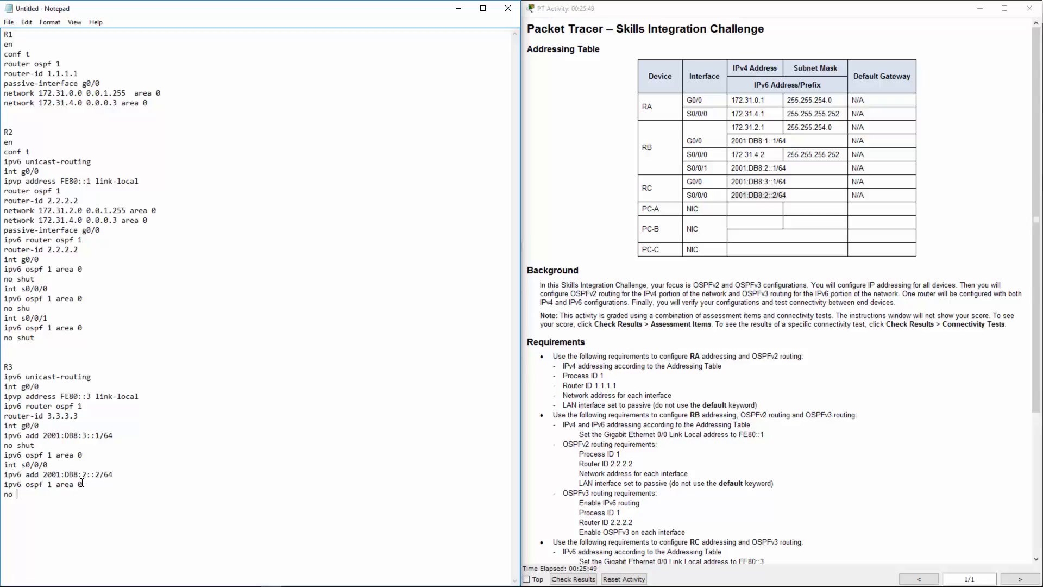
pyautogui.write('shut')
# Step: Move Notepad off RC's window and add "en" and "conf t" directly under the R3 heading
pyautogui.moveTo(4, 474); pyautogui.dragTo(96, 474)
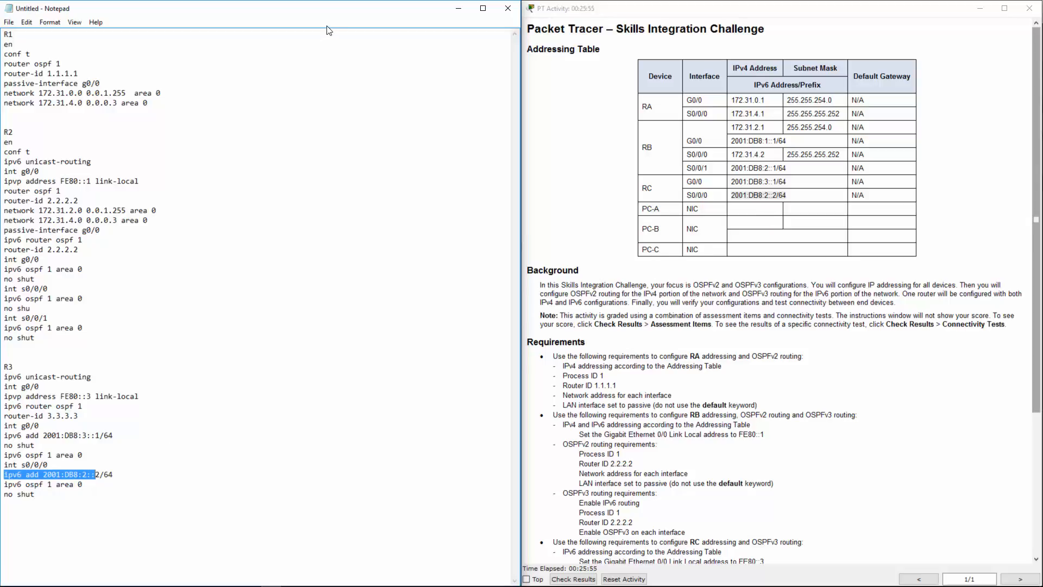
pyautogui.moveTo(319, 14); pyautogui.dragTo(1042, 61)
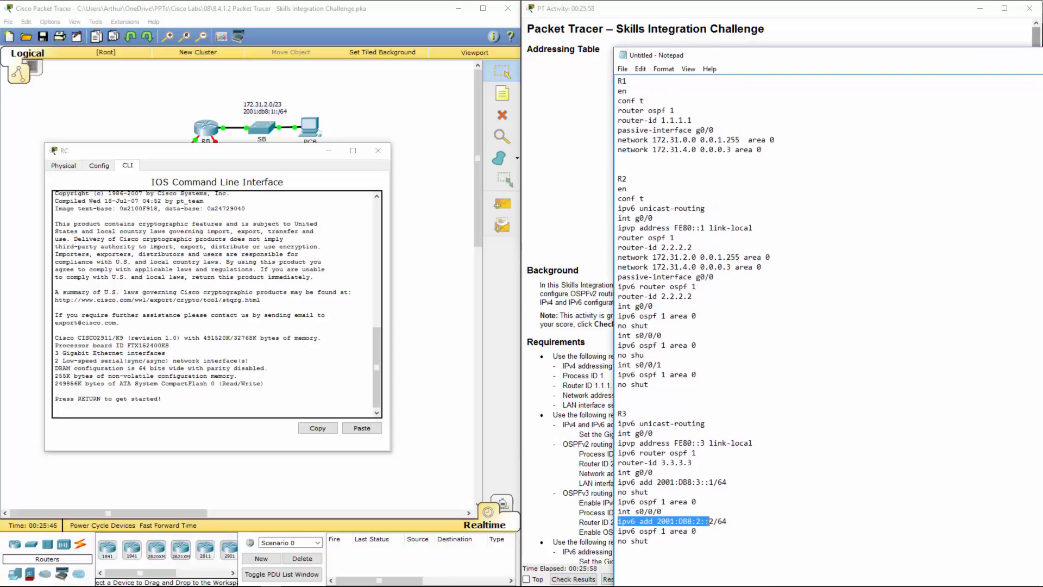
pyautogui.click(642, 413)
pyautogui.press('Return')
pyautogui.write('en')
pyautogui.press('Return')
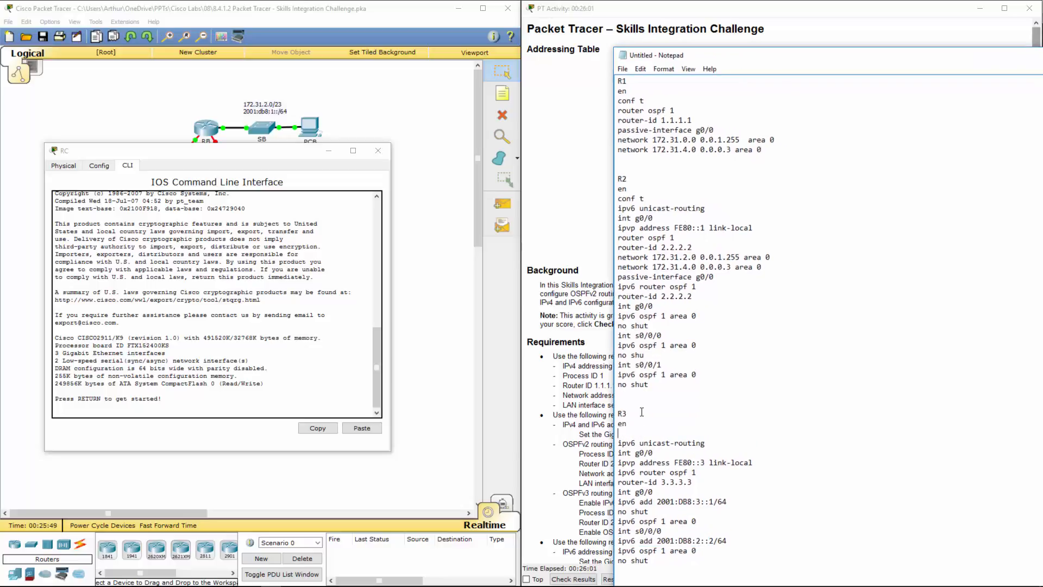
pyautogui.write('conf t')
pyautogui.press('Return')
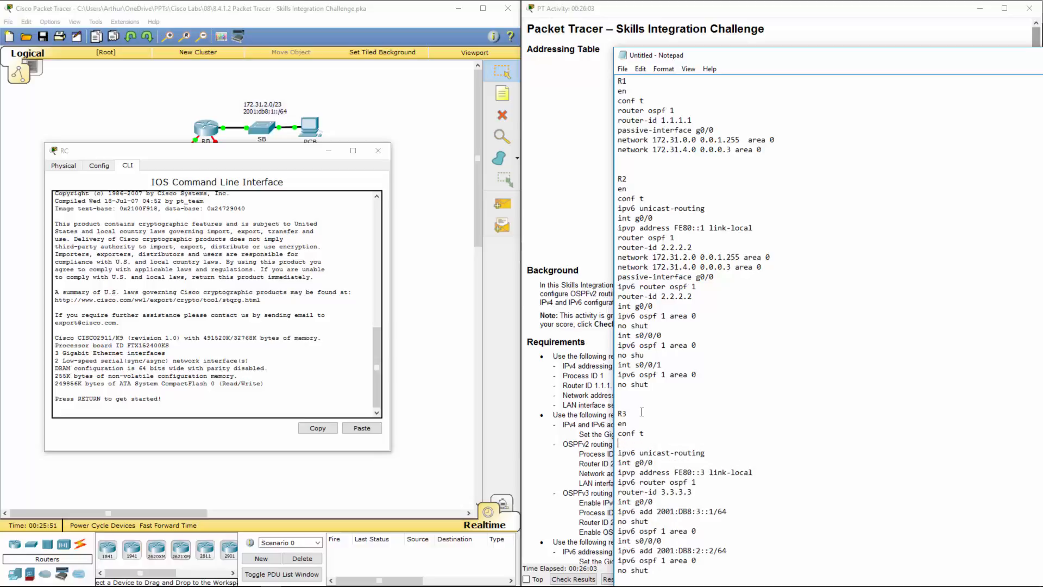
pyautogui.press('Delete')
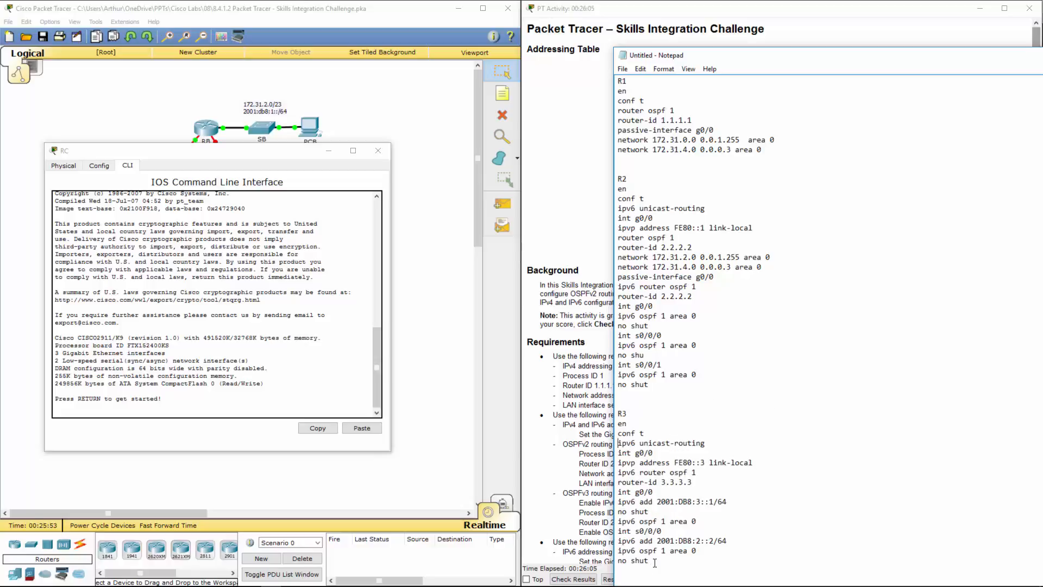
# Step: Copy the whole R3 command block, from "en" to the final "no shut", and run it in RC's CLI
pyautogui.moveTo(652, 563); pyautogui.dragTo(623, 426)
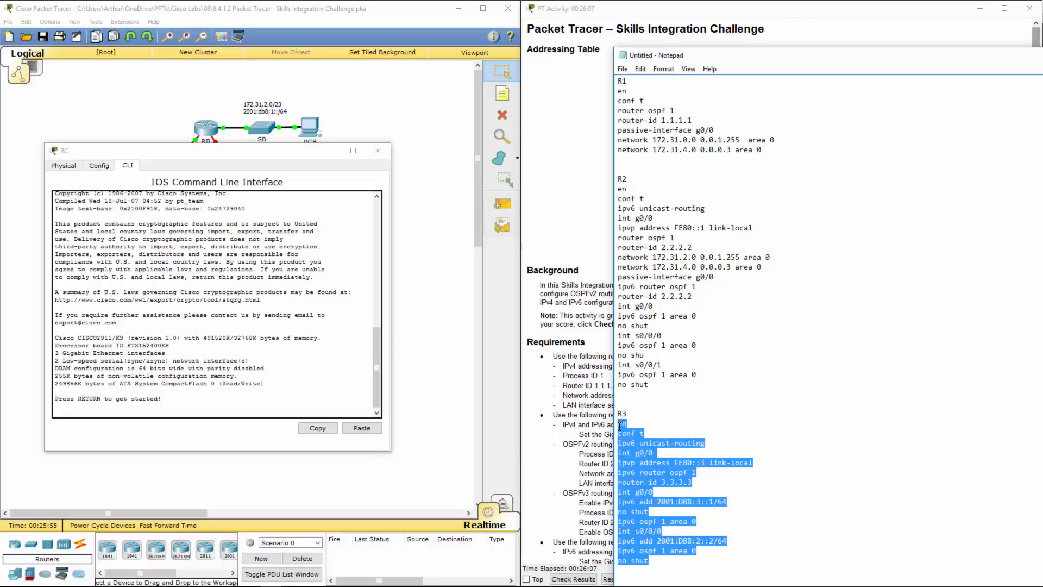
pyautogui.rightClick(624, 450)
pyautogui.click(651, 337)
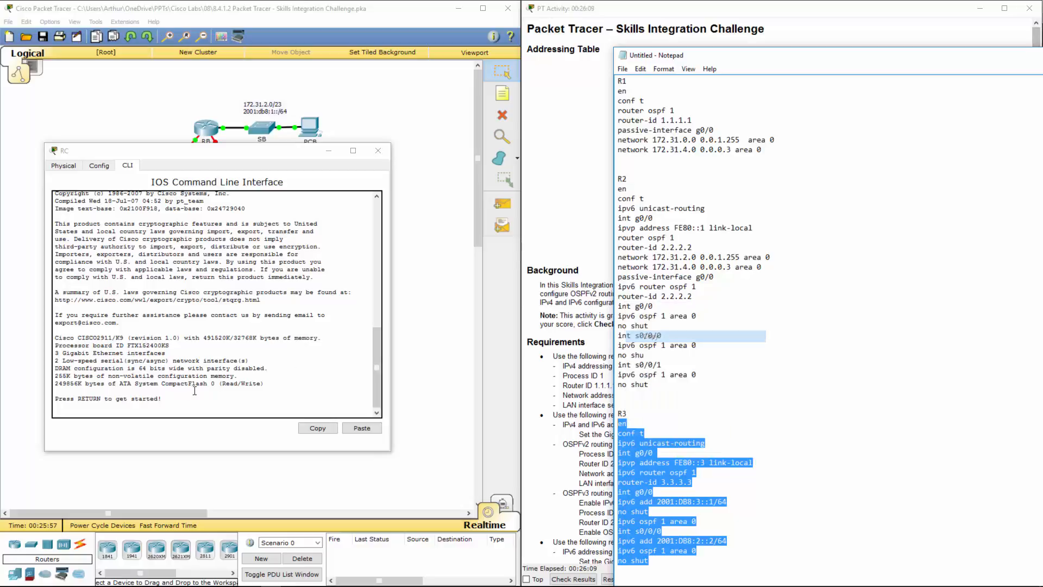
pyautogui.click(188, 393)
pyautogui.press('Return')
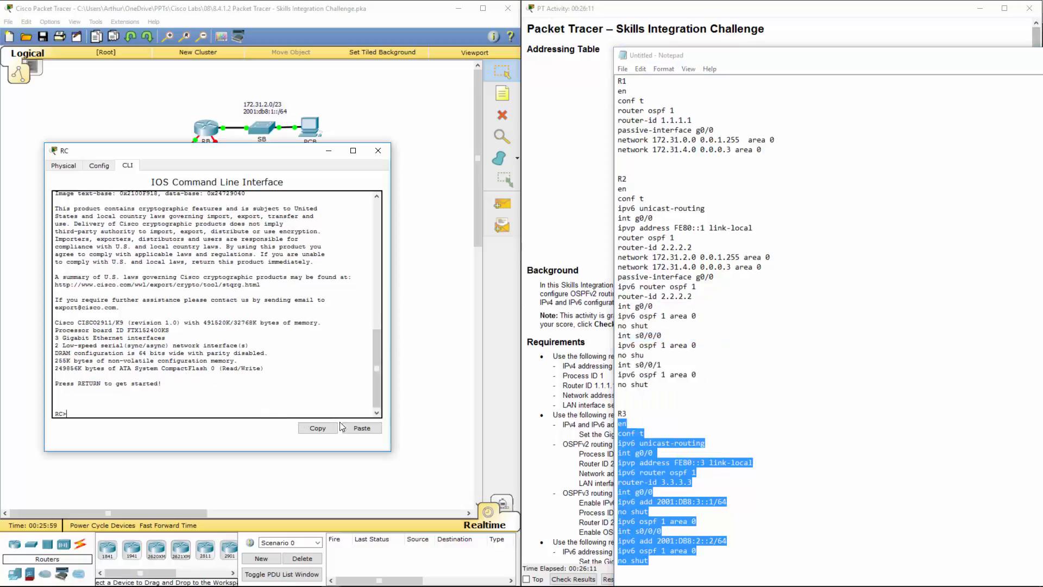
pyautogui.click(360, 425)
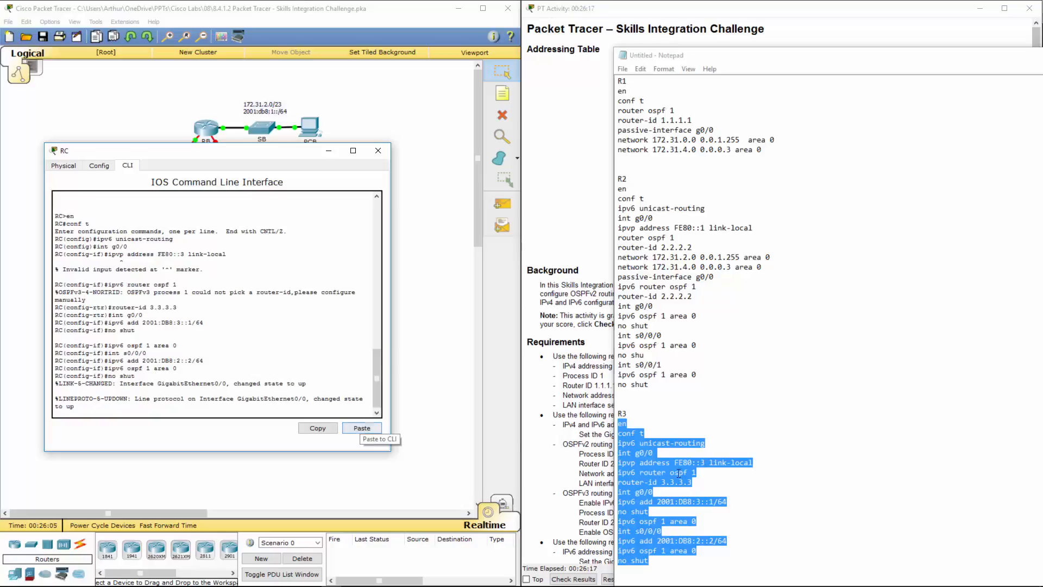
# Step: Correct "ipvp" to "ipv6" in the link-local address line of Notepad's R3 block
pyautogui.click(674, 520)
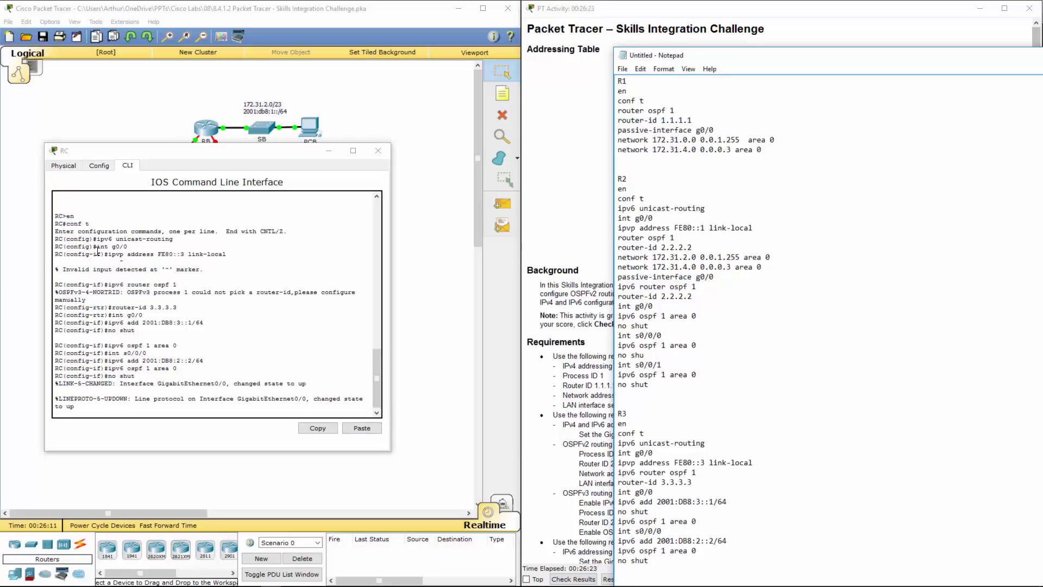
pyautogui.moveTo(109, 254); pyautogui.dragTo(194, 269)
pyautogui.moveTo(631, 463); pyautogui.dragTo(635, 463)
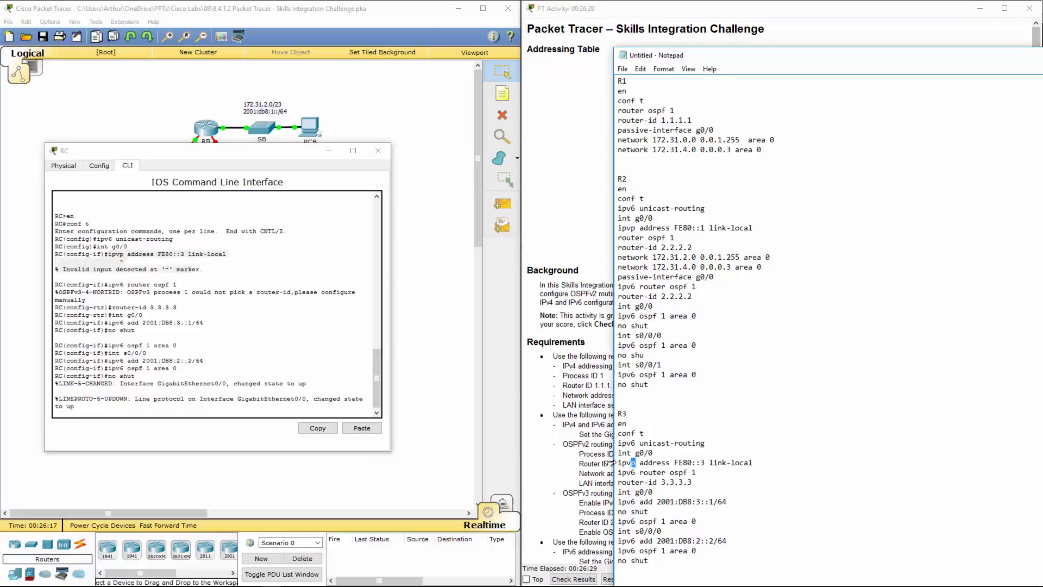
pyautogui.write('6')
# Step: Copy "int g0/0" and "ipv6 address FE80::3 link-local" from the R3 block and run both in RC's CLI
pyautogui.moveTo(772, 463); pyautogui.dragTo(617, 455)
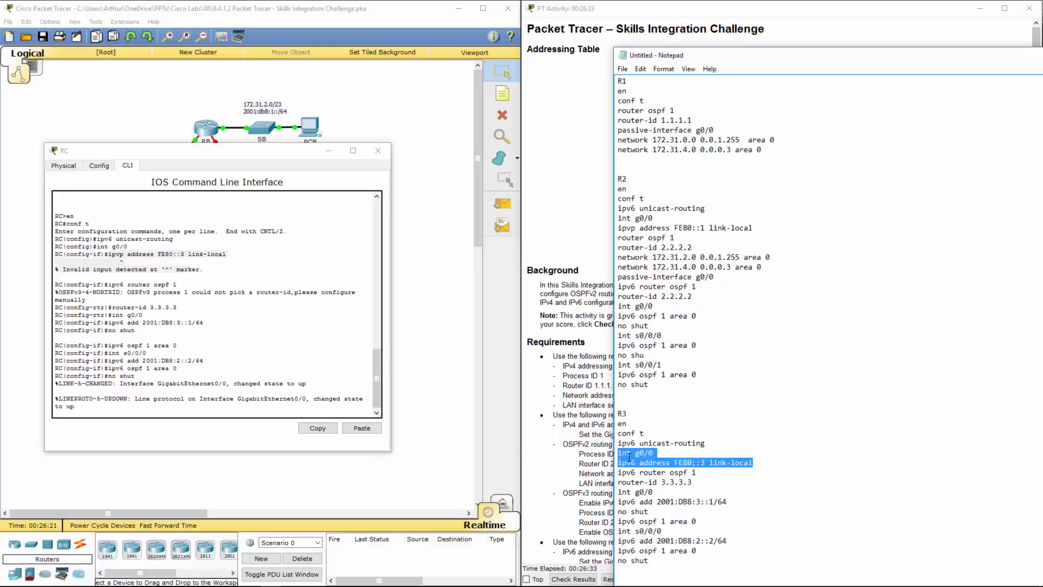
pyautogui.rightClick(629, 457)
pyautogui.click(659, 342)
pyautogui.click(121, 407)
pyautogui.press('Return')
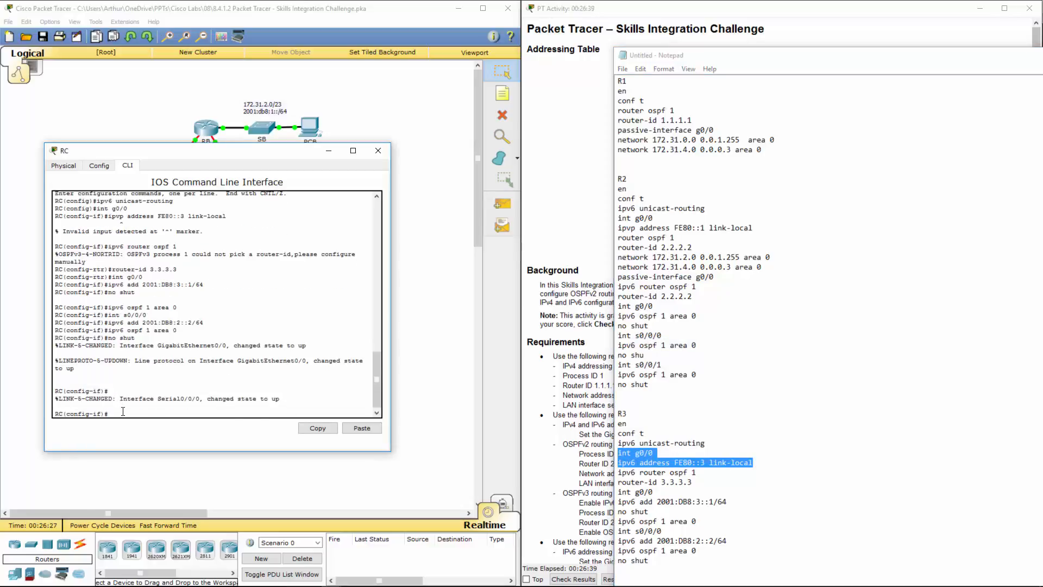
pyautogui.rightClick(122, 411)
pyautogui.click(150, 431)
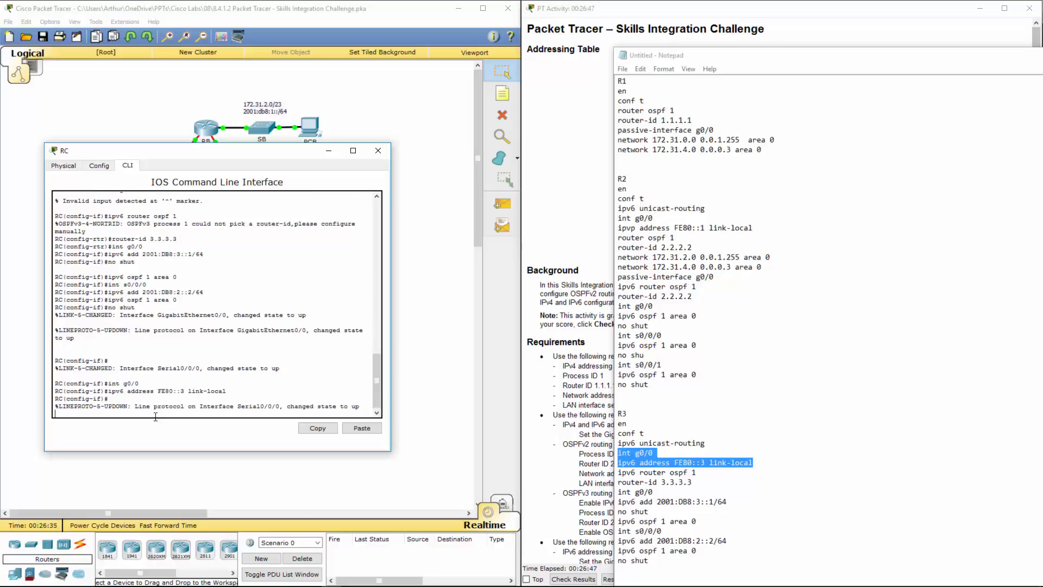
pyautogui.click(689, 461)
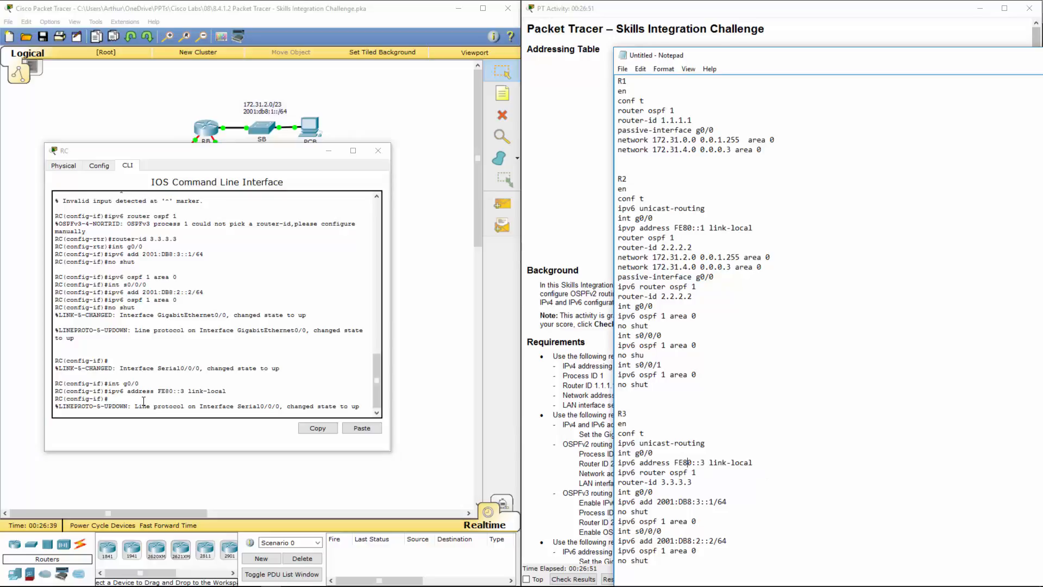
pyautogui.press('Return')
pyautogui.press('Return')
pyautogui.press('BackSpace')
pyautogui.press('BackSpace')
# Step: Leave configuration mode on RC with the "end" command
pyautogui.click(181, 395)
pyautogui.press('Return')
pyautogui.press('Return')
pyautogui.press('Return')
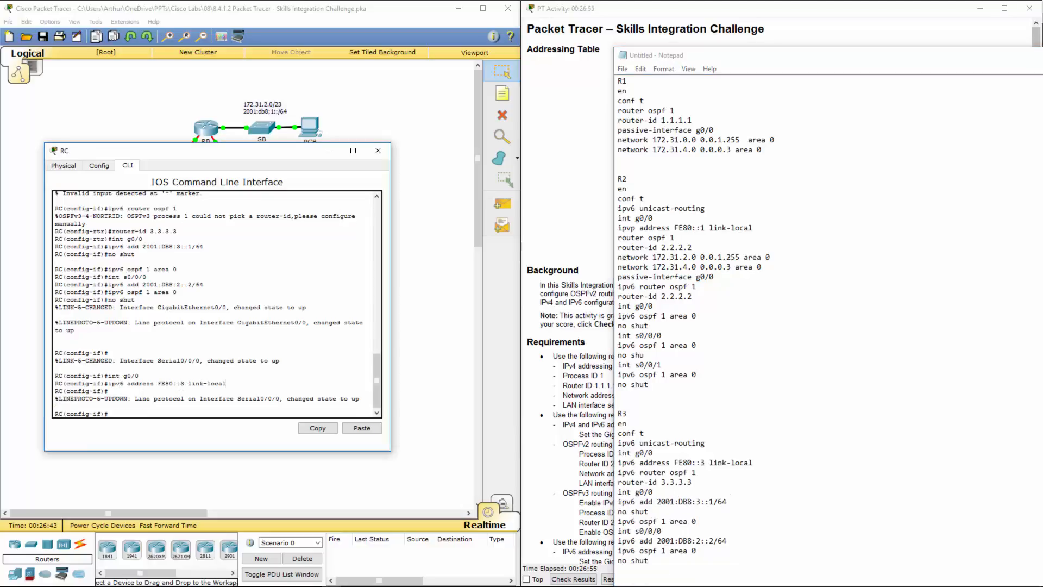
pyautogui.write('end')
pyautogui.press('Return')
pyautogui.press('Return')
pyautogui.press('Return')
pyautogui.press('Return')
pyautogui.press('Return')
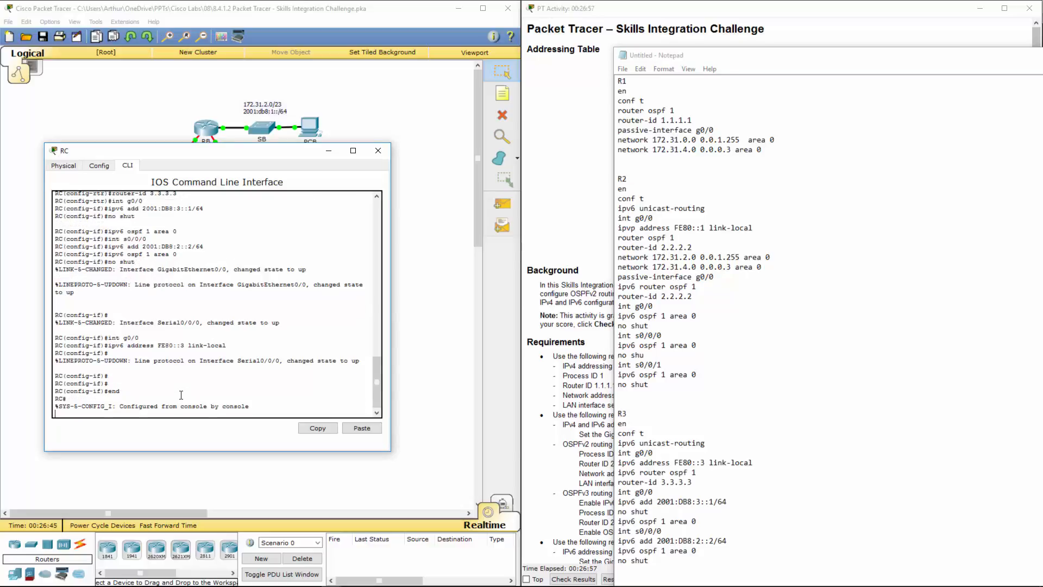
# Step: Display RC's running configuration with "show run", check its g0/0, s0/0/0 and OSPFv3 settings, and close RC's window
pyautogui.write('show ')
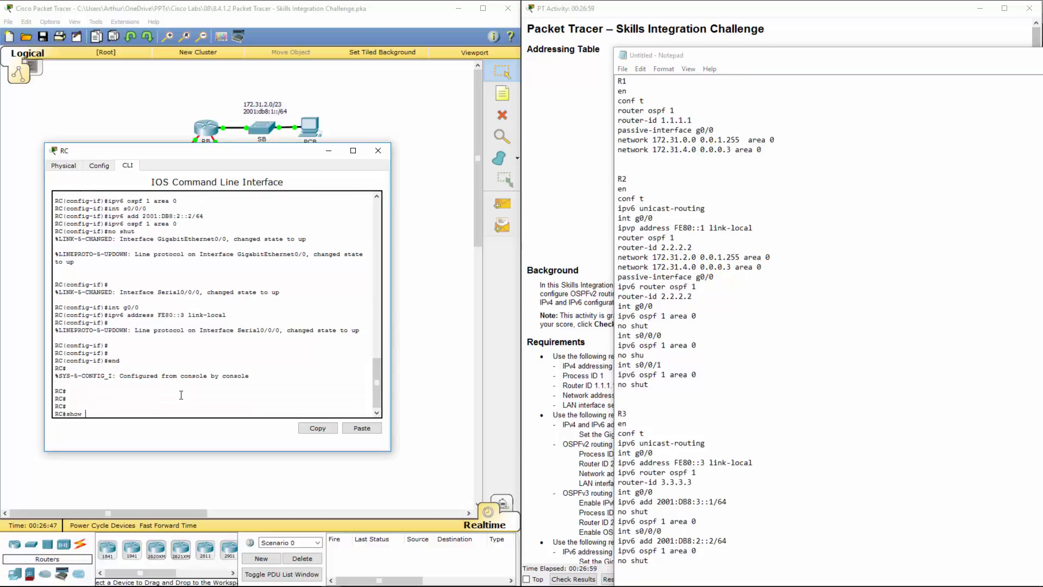
pyautogui.write('run')
pyautogui.press('Return')
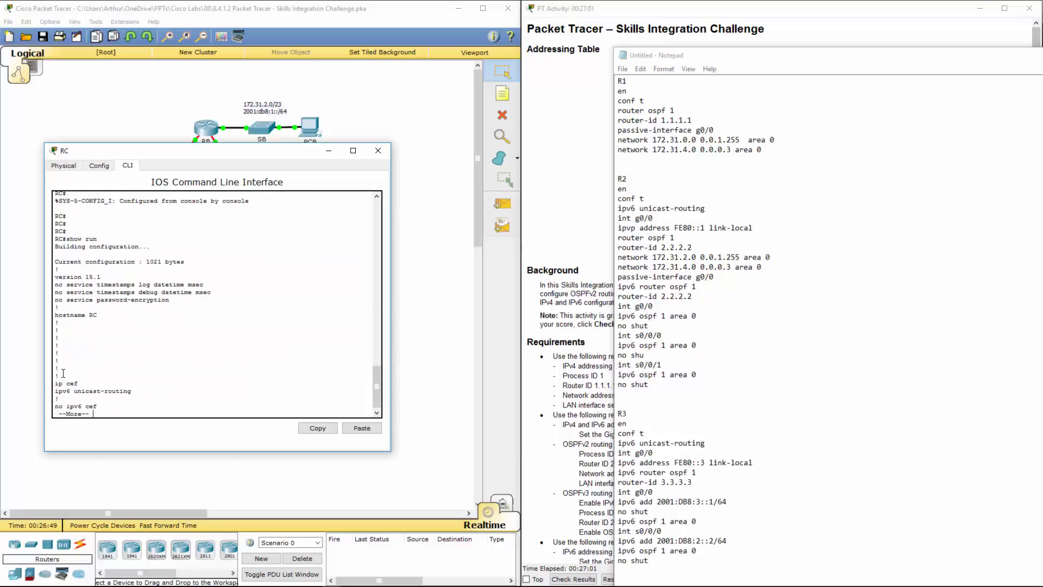
pyautogui.moveTo(53, 391); pyautogui.dragTo(132, 391)
pyautogui.press('space')
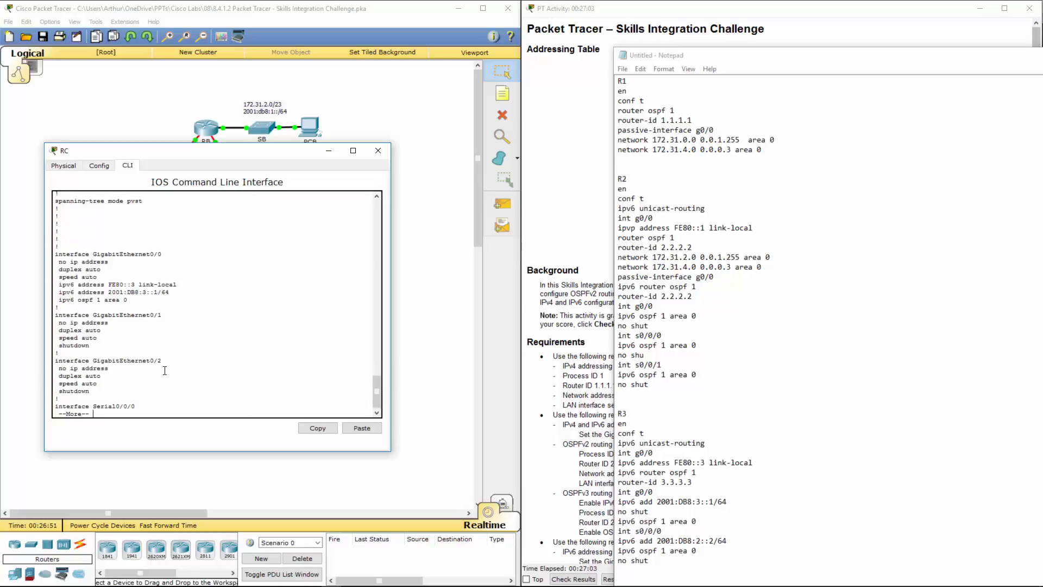
pyautogui.moveTo(94, 292); pyautogui.dragTo(175, 296)
pyautogui.moveTo(109, 284); pyautogui.dragTo(162, 290)
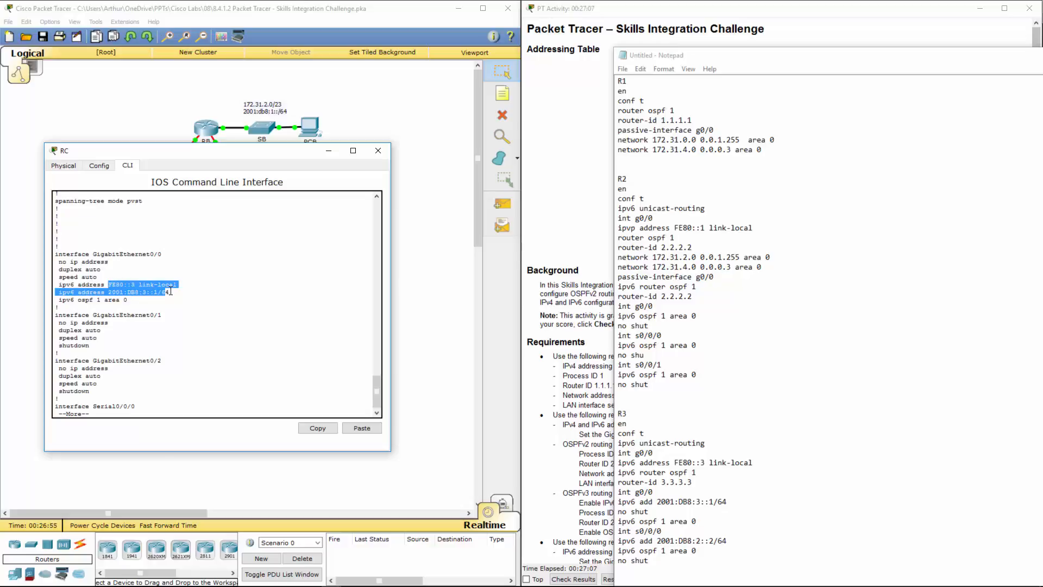
pyautogui.moveTo(100, 299); pyautogui.dragTo(57, 308)
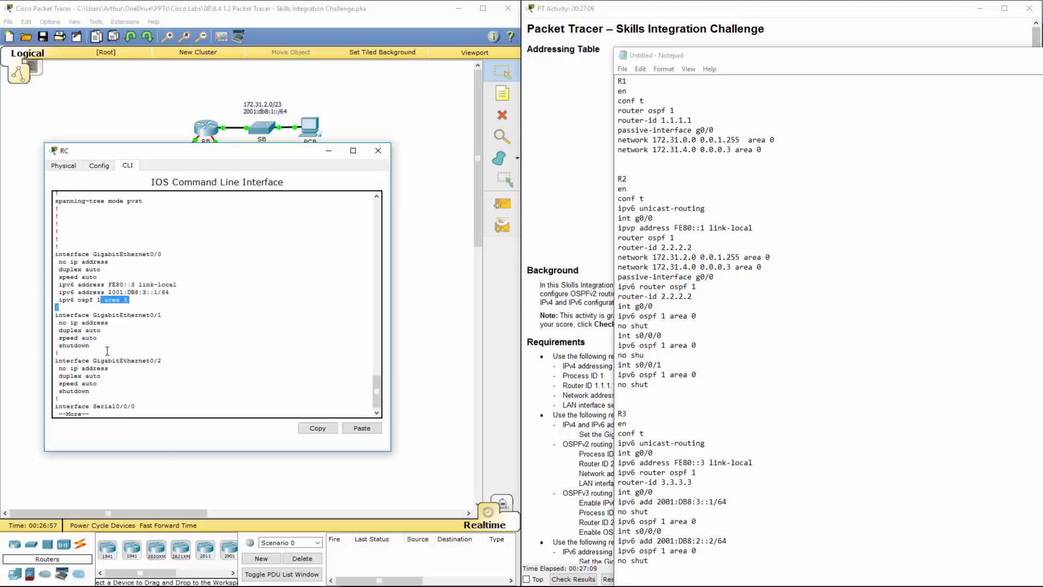
pyautogui.click(182, 370)
pyautogui.press('space')
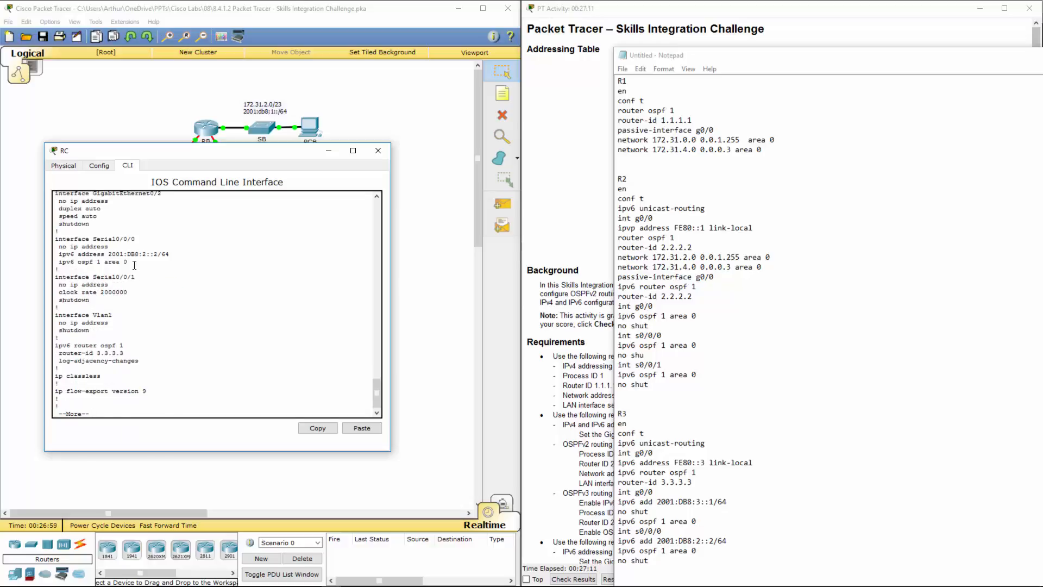
pyautogui.moveTo(120, 254); pyautogui.dragTo(168, 261)
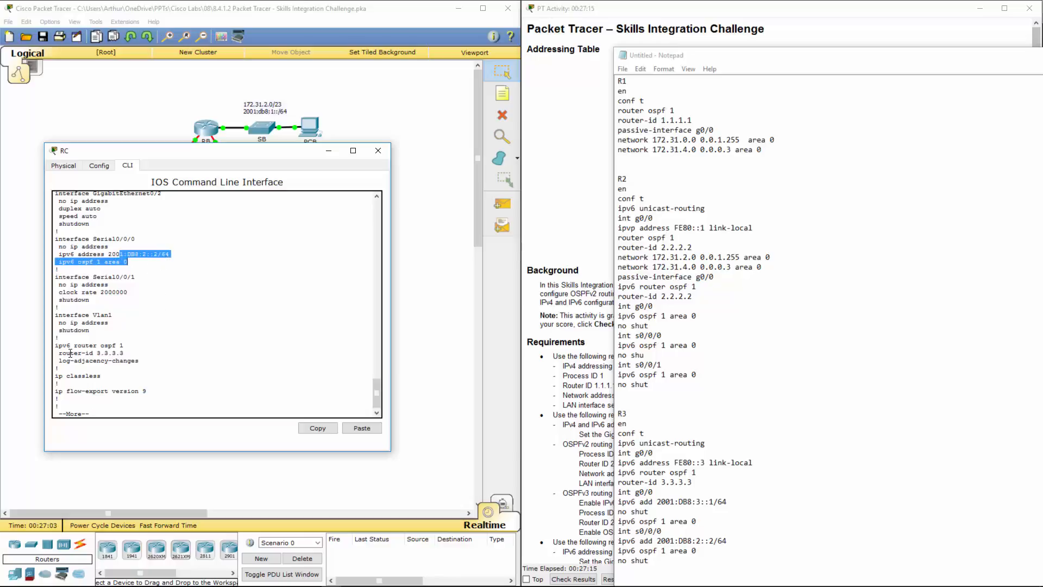
pyautogui.moveTo(71, 354); pyautogui.dragTo(141, 345)
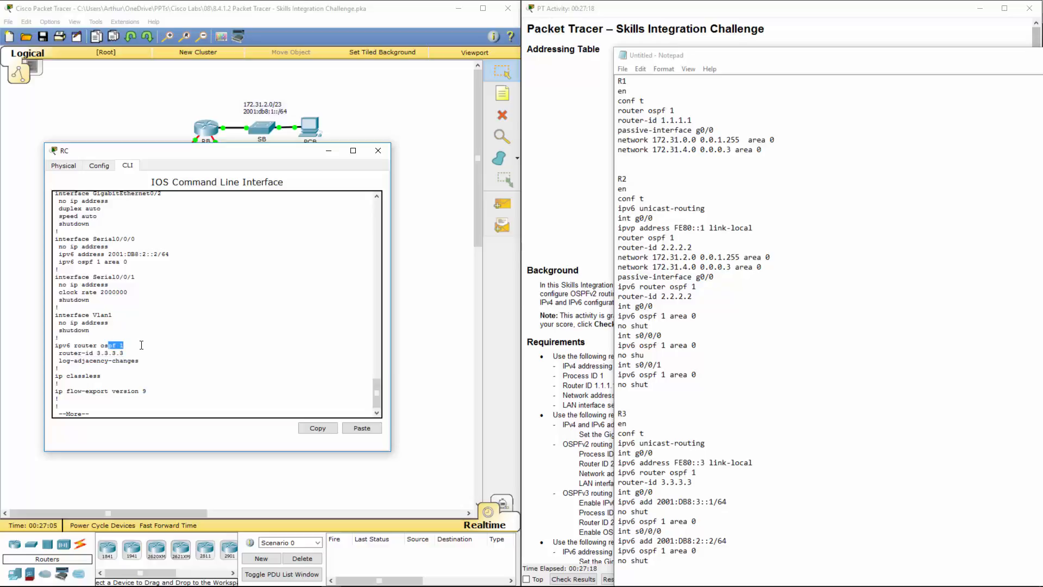
pyautogui.click(378, 150)
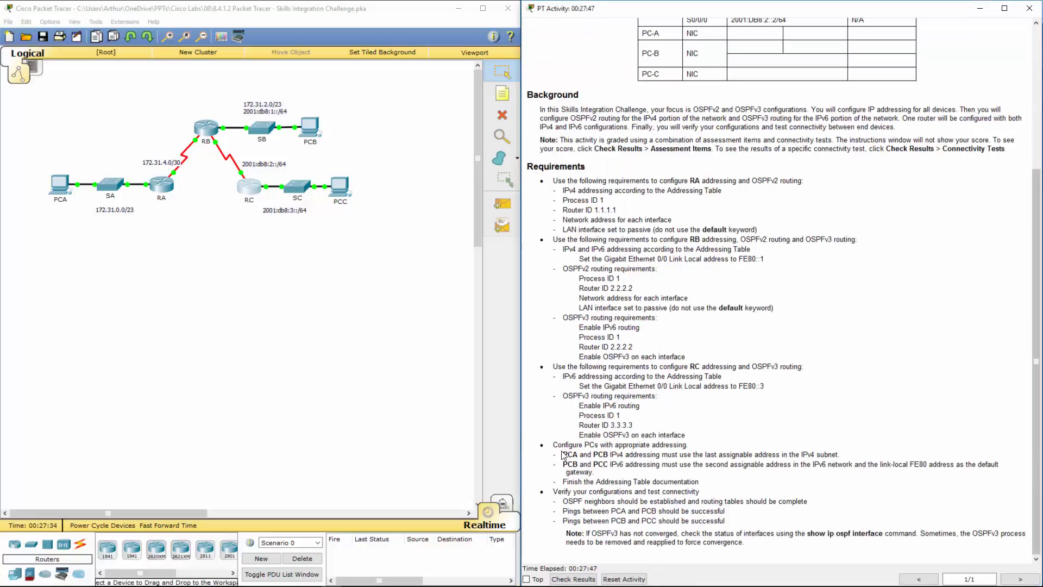
# Step: Following the PC addressing requirements, give PCA the last assignable IPv4 address in its subnet, 172.31.1.254
pyautogui.moveTo(563, 454); pyautogui.dragTo(722, 469)
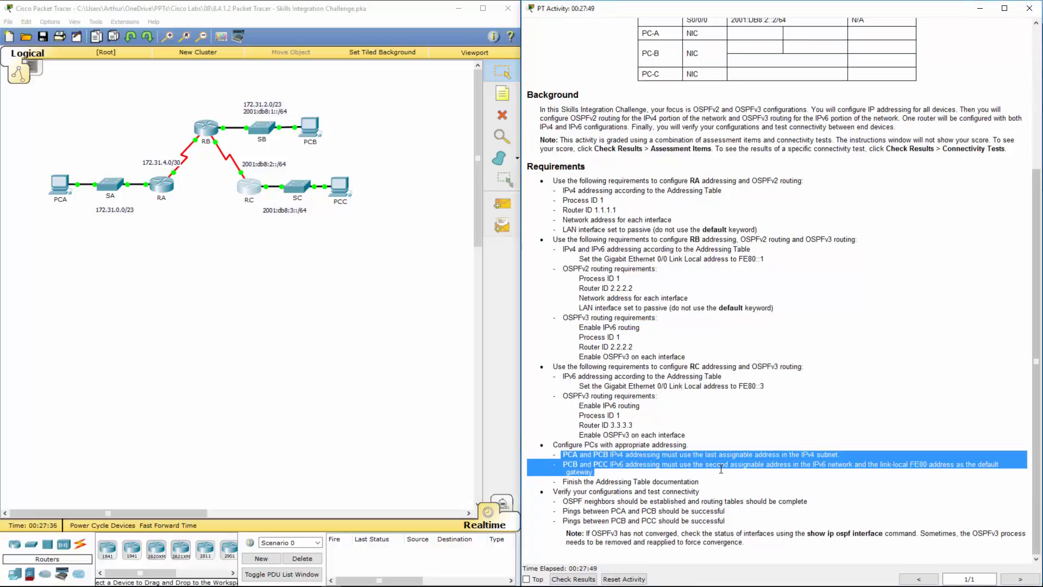
pyautogui.click(602, 471)
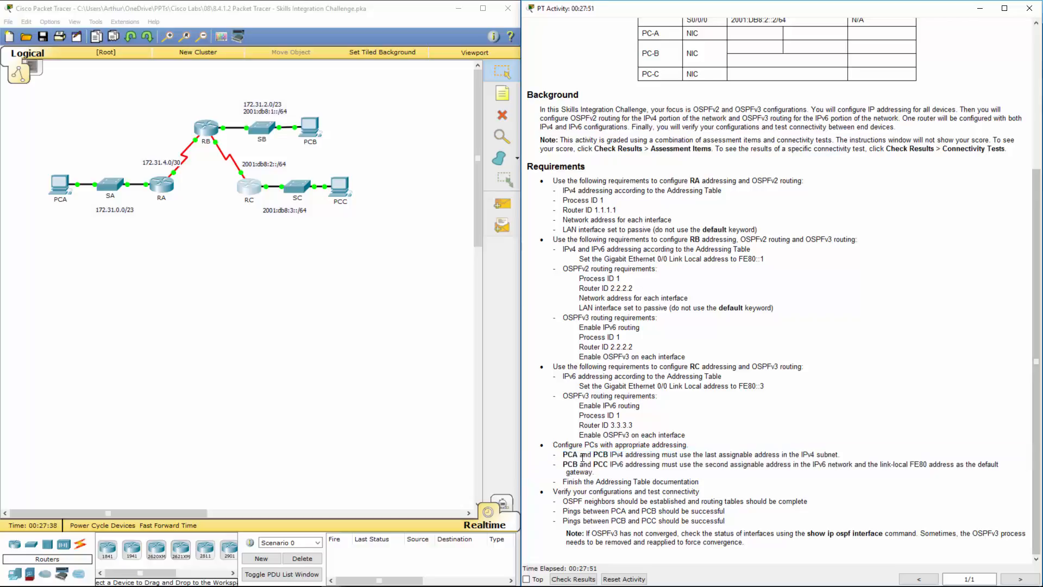
pyautogui.moveTo(592, 454); pyautogui.dragTo(844, 457)
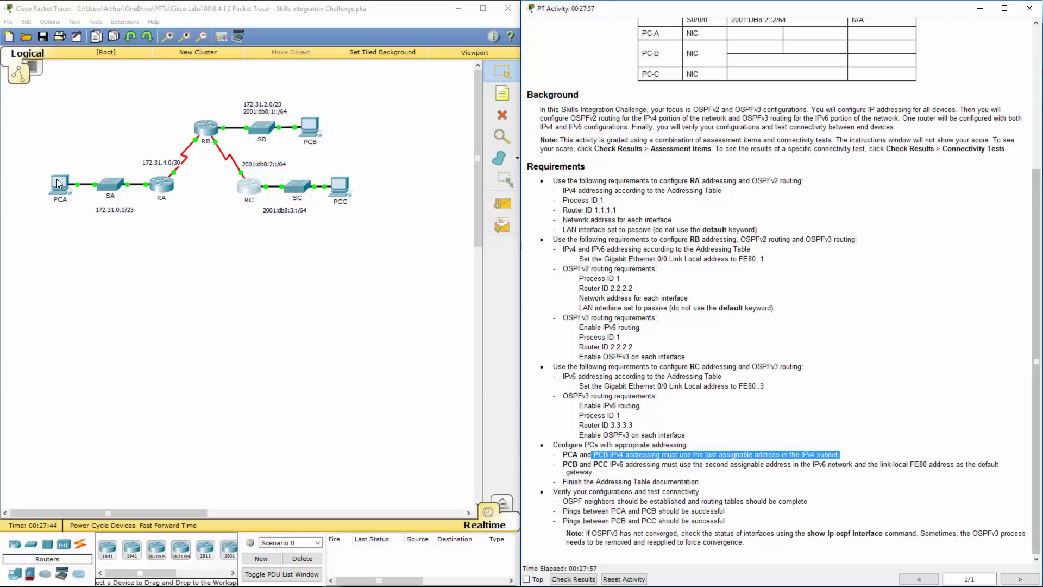
pyautogui.click(58, 186)
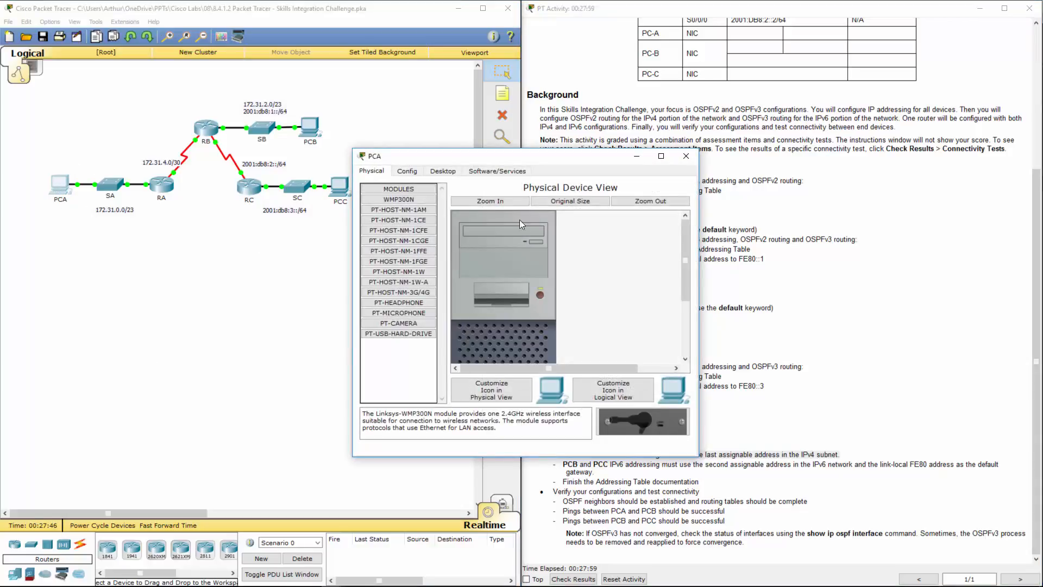
pyautogui.click(451, 171)
pyautogui.click(386, 201)
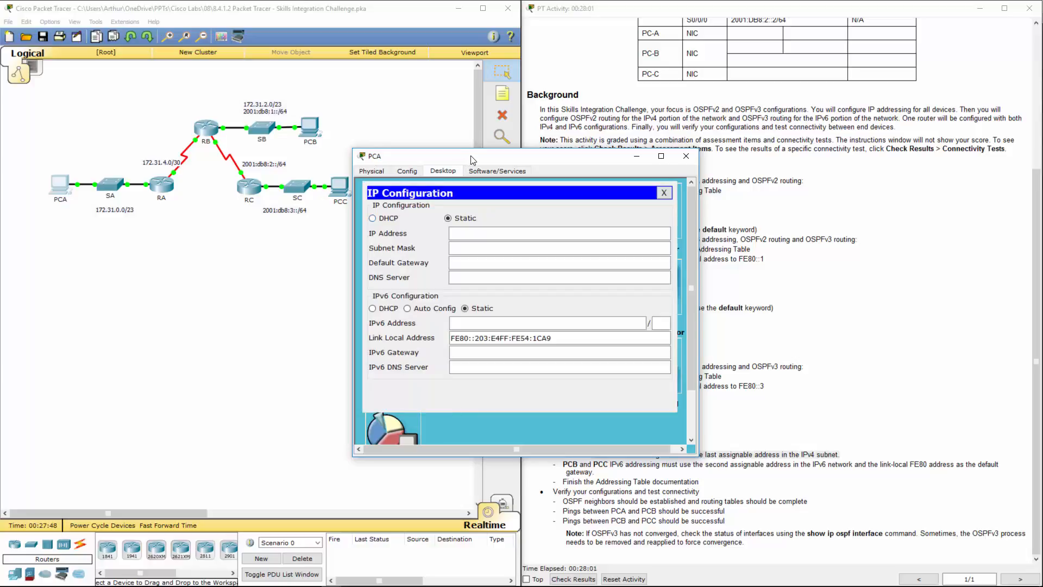
pyautogui.moveTo(464, 160); pyautogui.dragTo(337, 206)
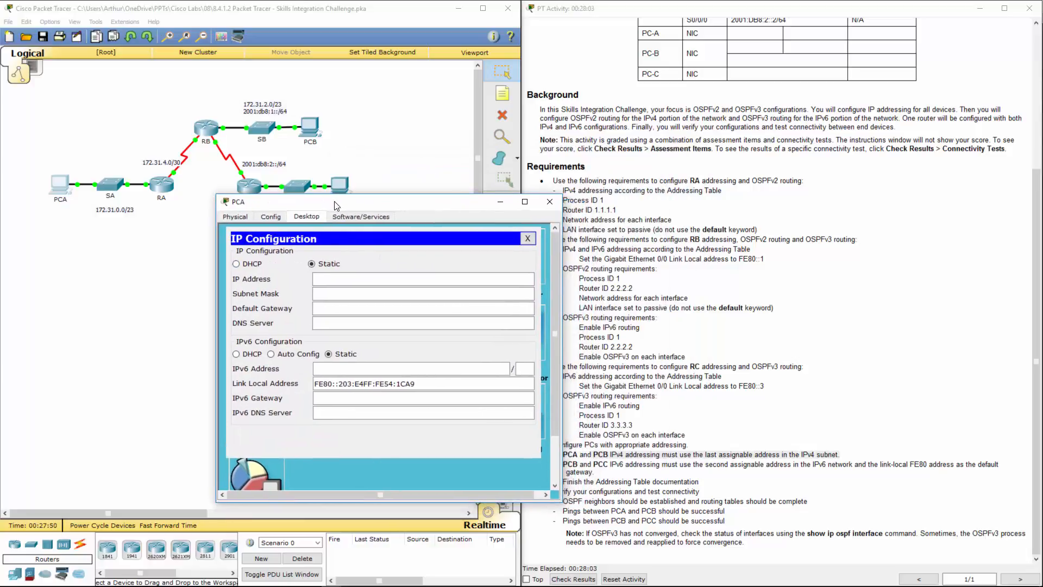
pyautogui.click(341, 277)
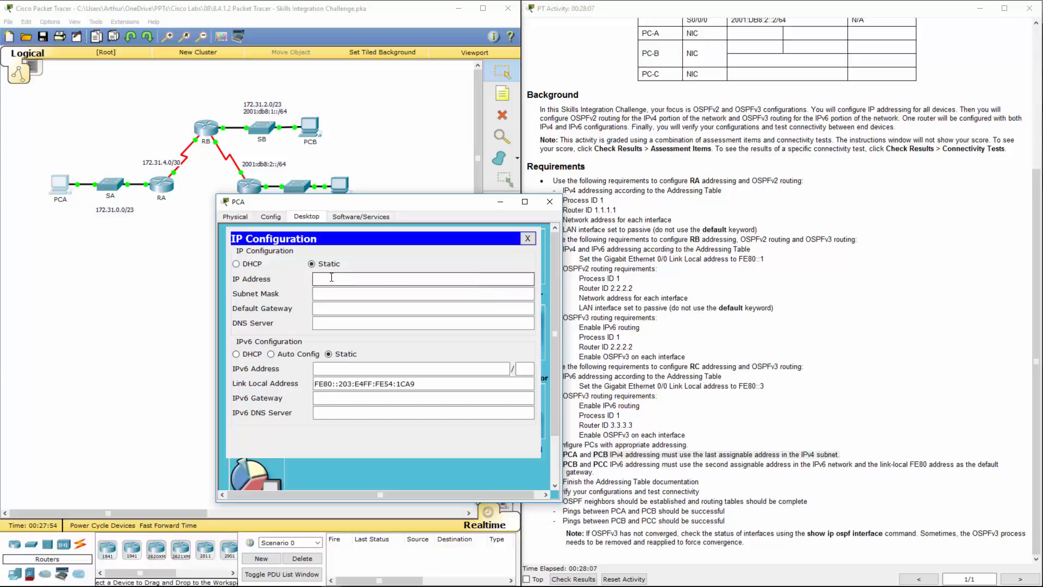
pyautogui.write('172.31.1.254')
pyautogui.press('Tab')
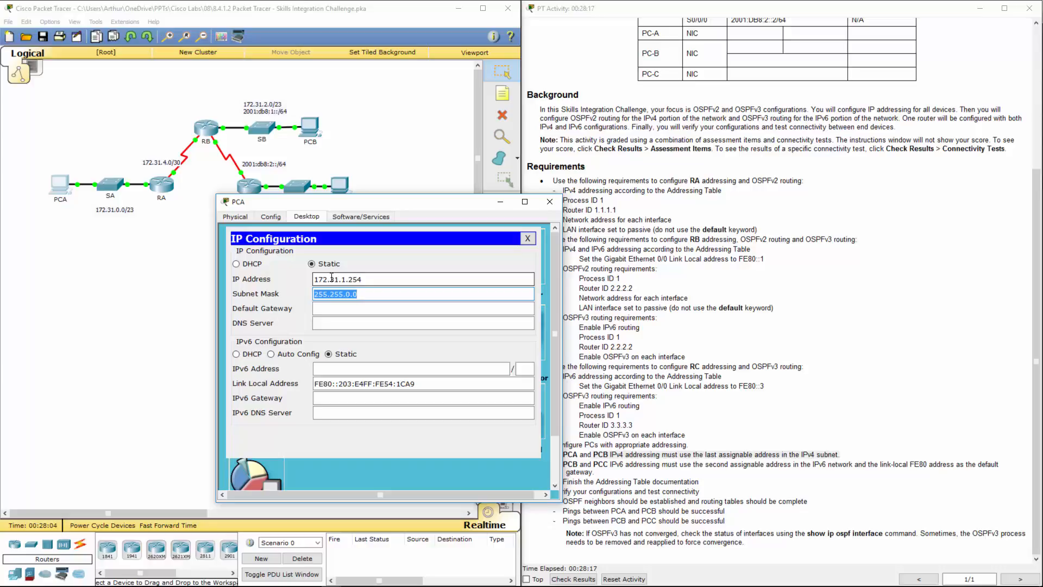
# Step: Set PCA's subnet mask to 255.255.254.0 and its default gateway to 172.31.0.1, and close PCA's window
pyautogui.write('255.255.254.0')
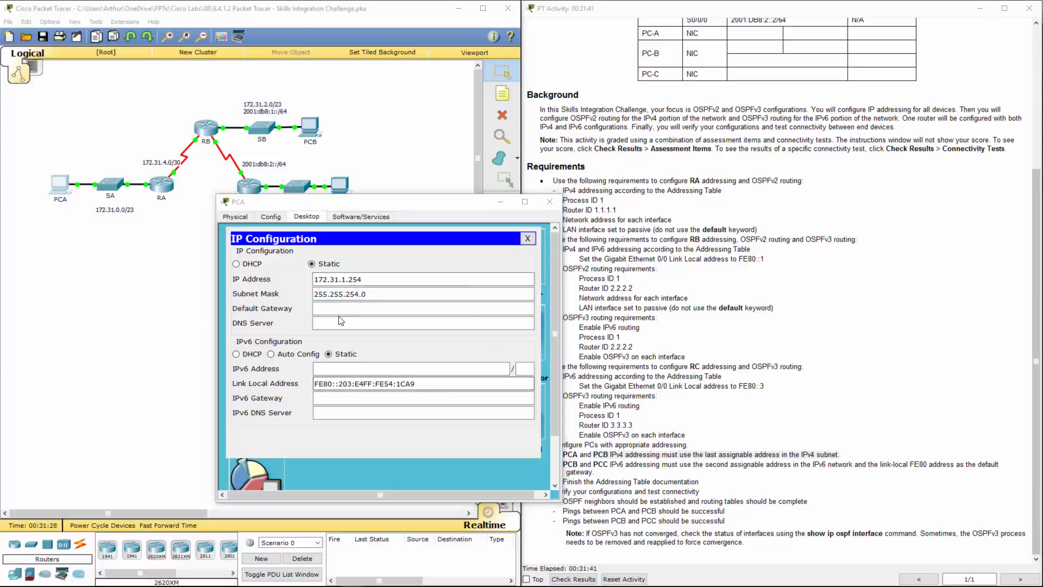
pyautogui.click(333, 308)
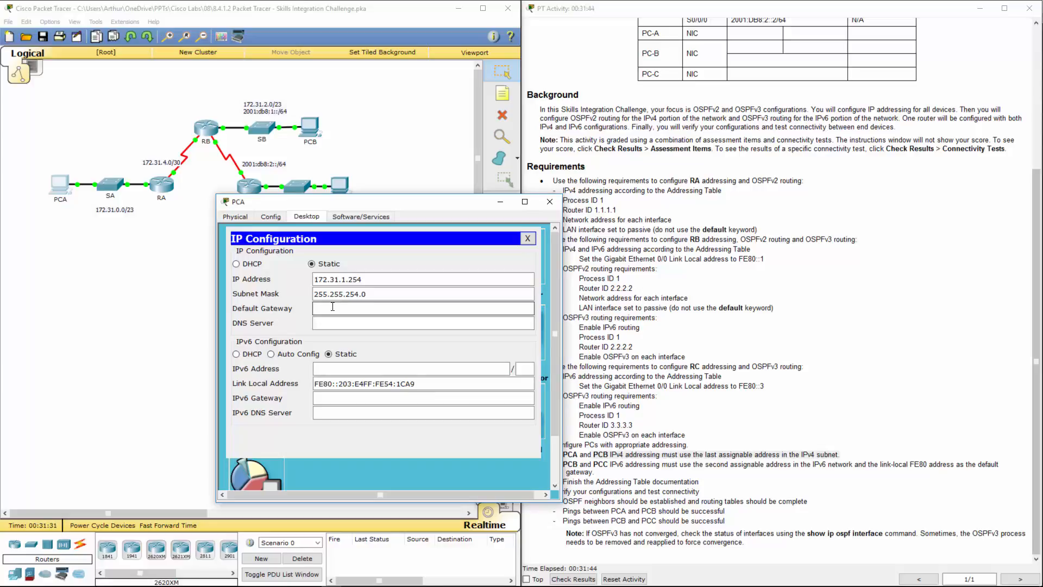
pyautogui.write('172.31.0.1')
pyautogui.click(400, 283)
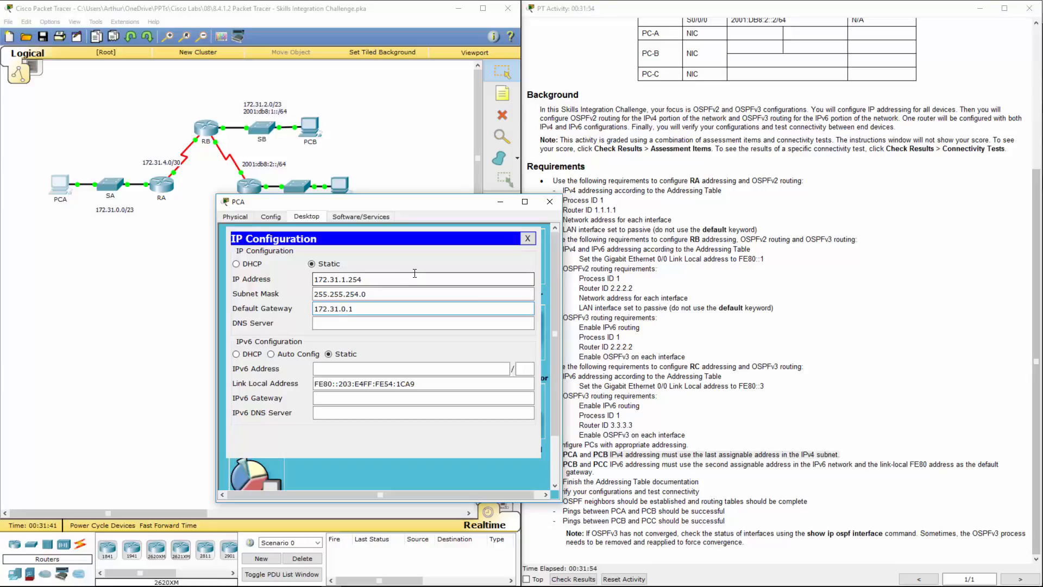
pyautogui.click(549, 202)
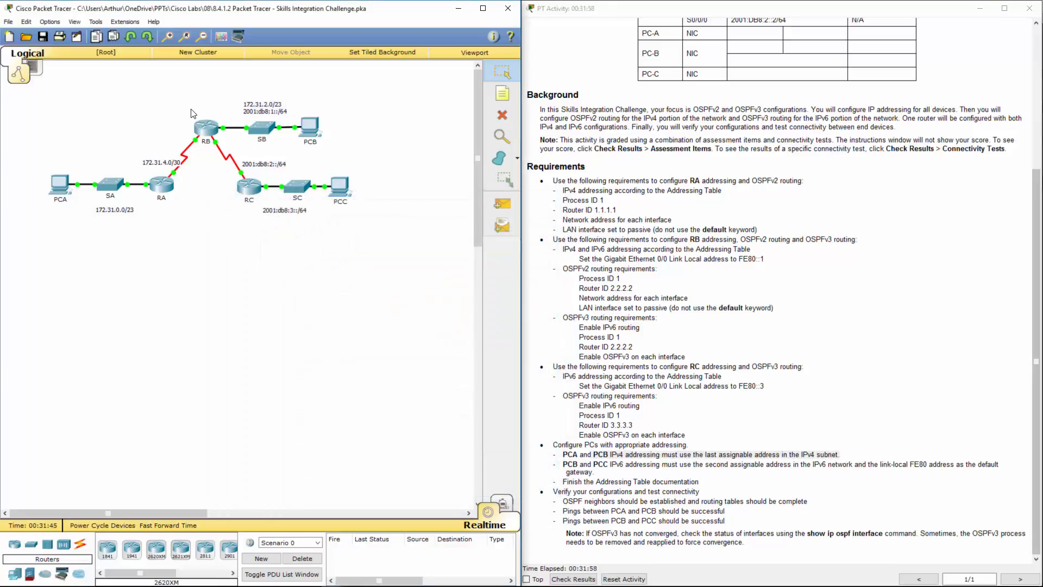
# Step: In PCC's IP Configuration, set the static IPv6 address to 2001:DB8:3::2 with a prefix length of 64
pyautogui.click(250, 197)
pyautogui.click(685, 155)
pyautogui.click(344, 192)
pyautogui.click(443, 171)
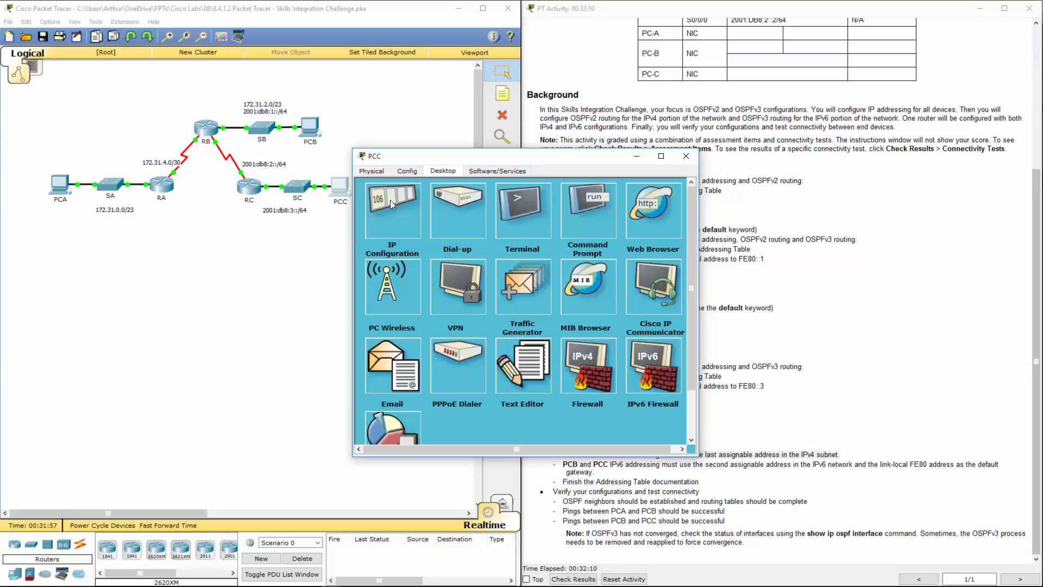
pyautogui.click(390, 201)
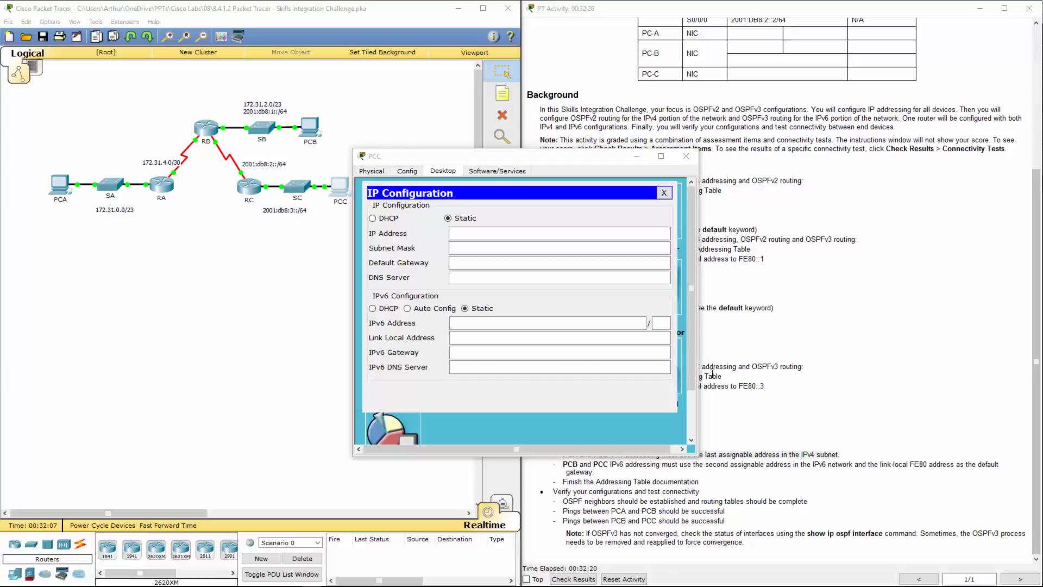
pyautogui.click(465, 324)
pyautogui.rightClick(466, 324)
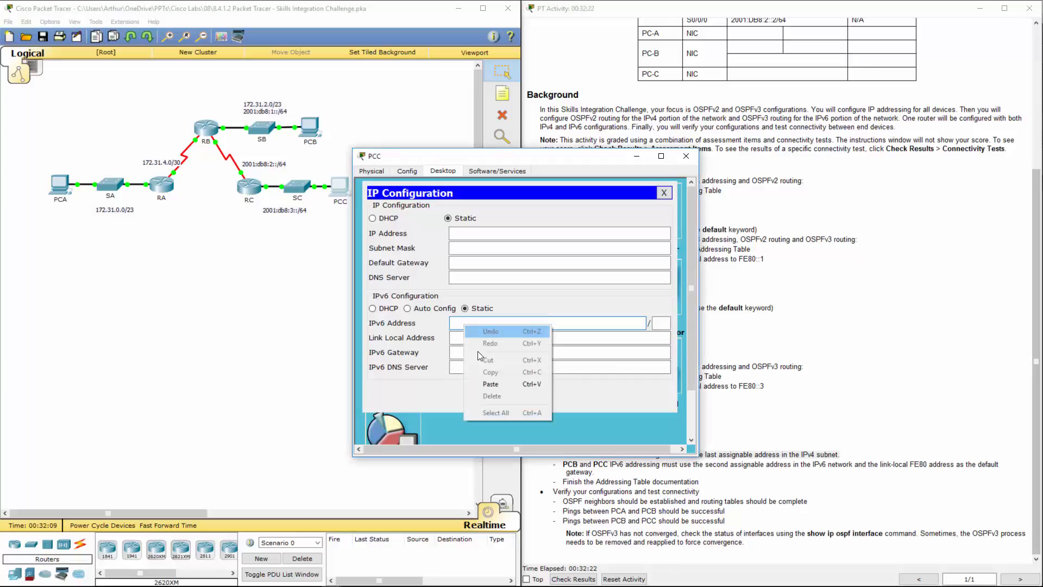
pyautogui.click(491, 384)
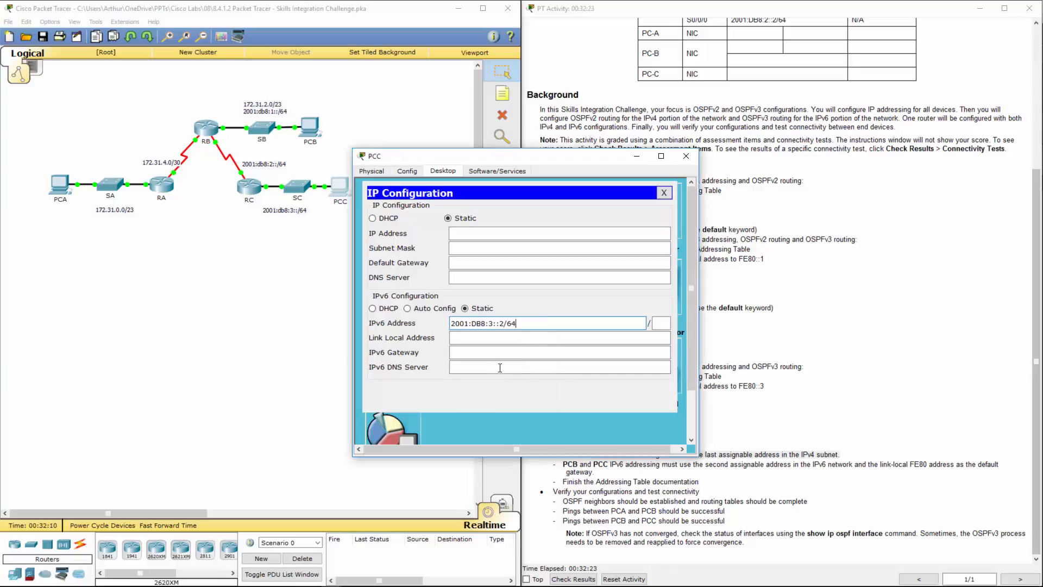
pyautogui.press('BackSpace')
pyautogui.press('BackSpace')
pyautogui.press('BackSpace')
pyautogui.click(659, 323)
pyautogui.write('64')
pyautogui.click(828, 332)
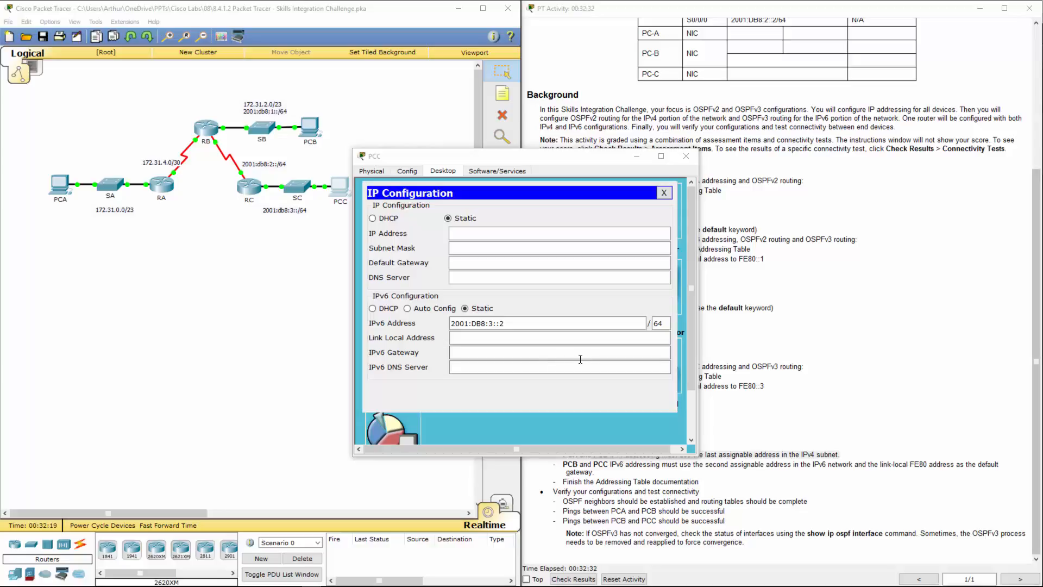
# Step: Set PCC's IPv6 gateway to the link-local address FE80::3, leave its own link-local address field empty, and close PCC's window
pyautogui.click(466, 338)
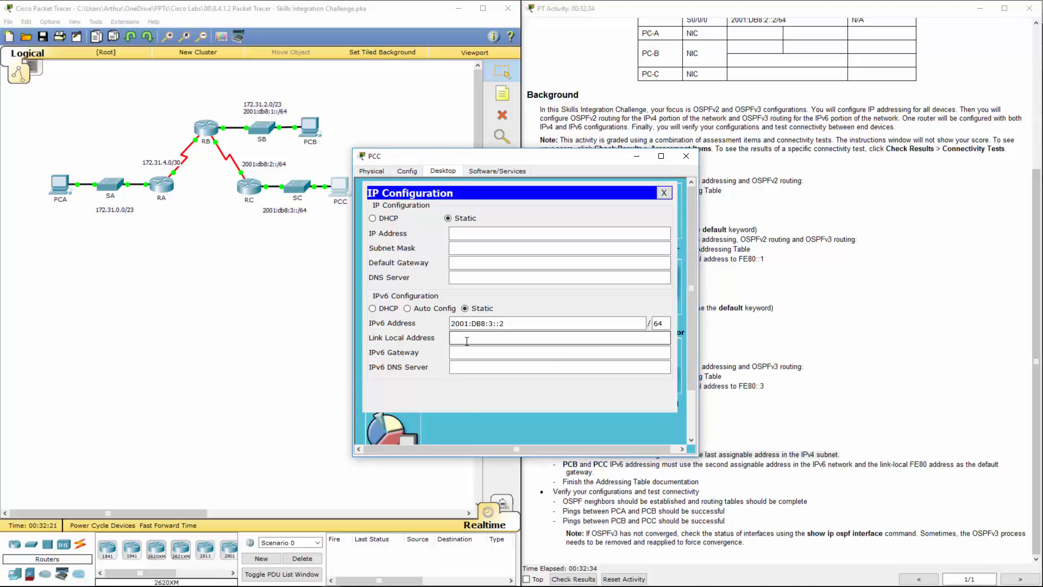
pyautogui.rightClick(470, 333)
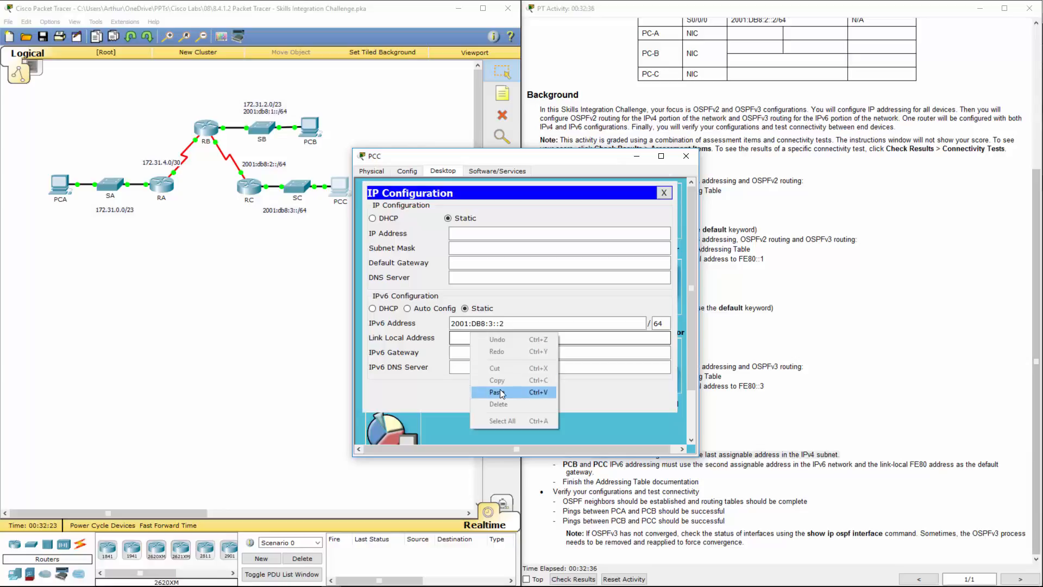
pyautogui.click(439, 356)
pyautogui.click(462, 353)
pyautogui.rightClick(461, 353)
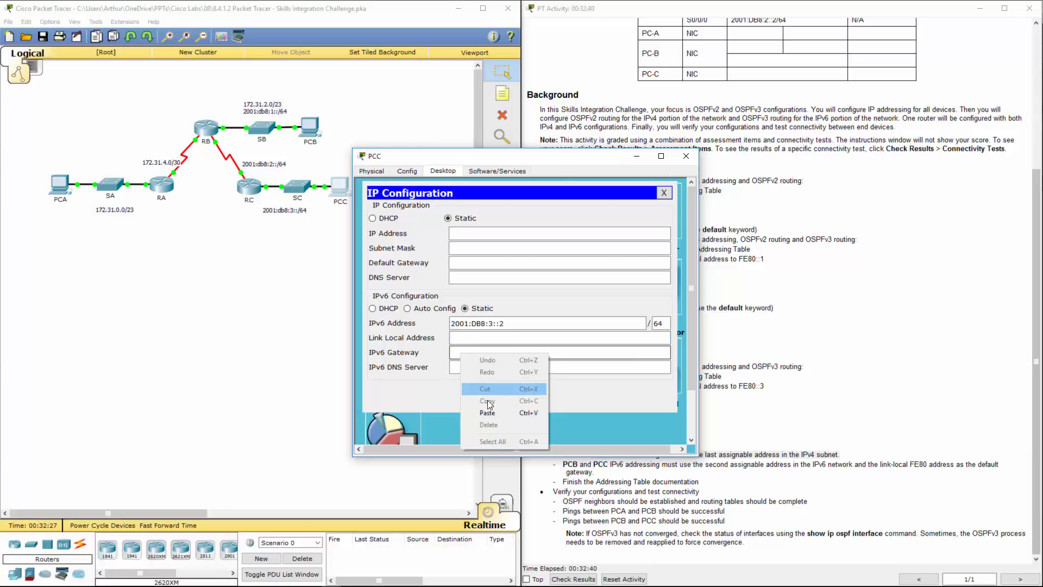
pyautogui.click(478, 412)
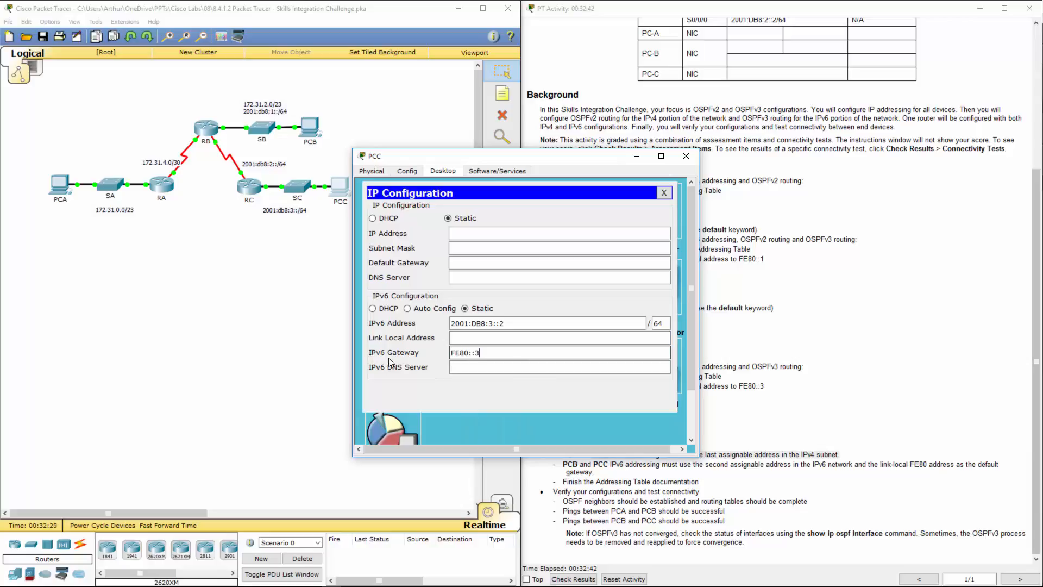
pyautogui.moveTo(456, 353); pyautogui.dragTo(503, 355)
pyautogui.click(504, 340)
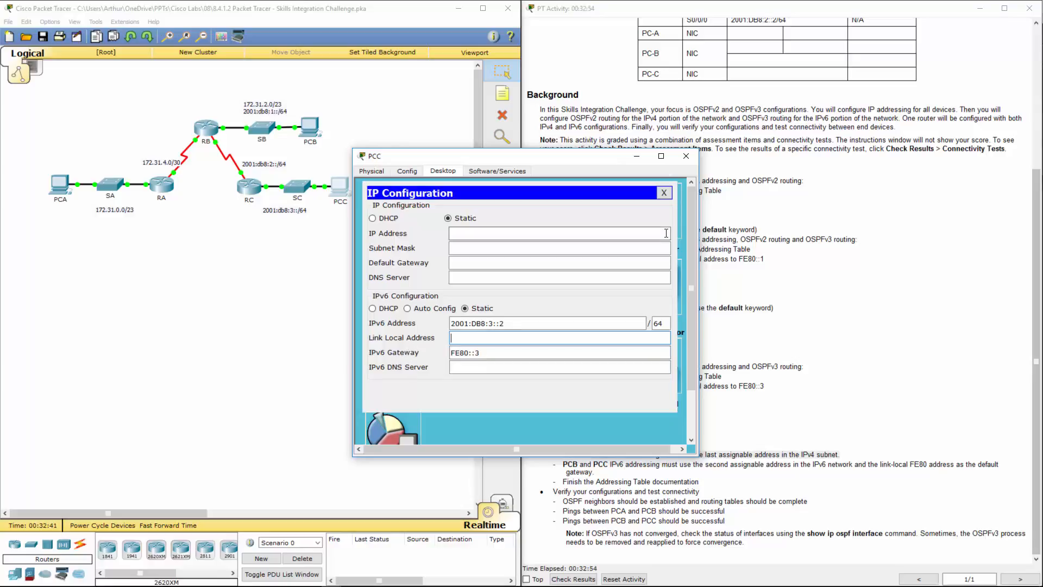
pyautogui.click(686, 157)
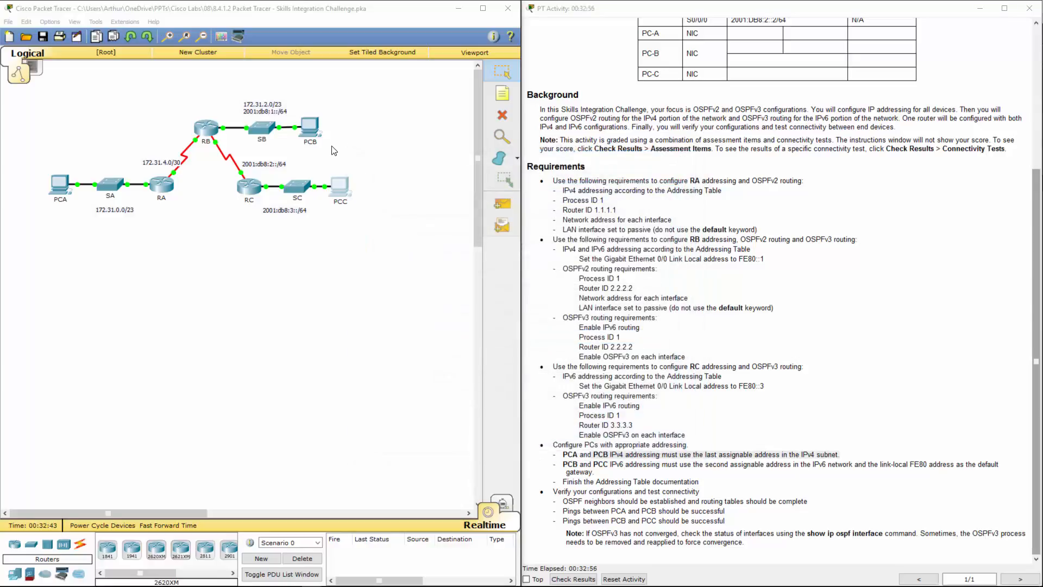
# Step: Open PCB's IP Configuration and move its window clear of the activity instructions
pyautogui.click(307, 129)
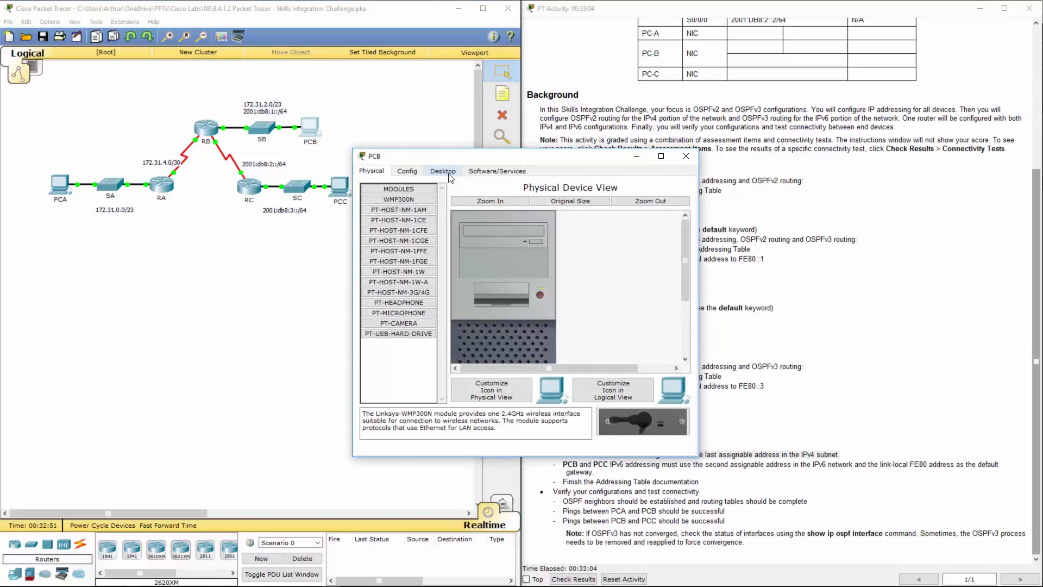
pyautogui.click(444, 171)
pyautogui.click(393, 207)
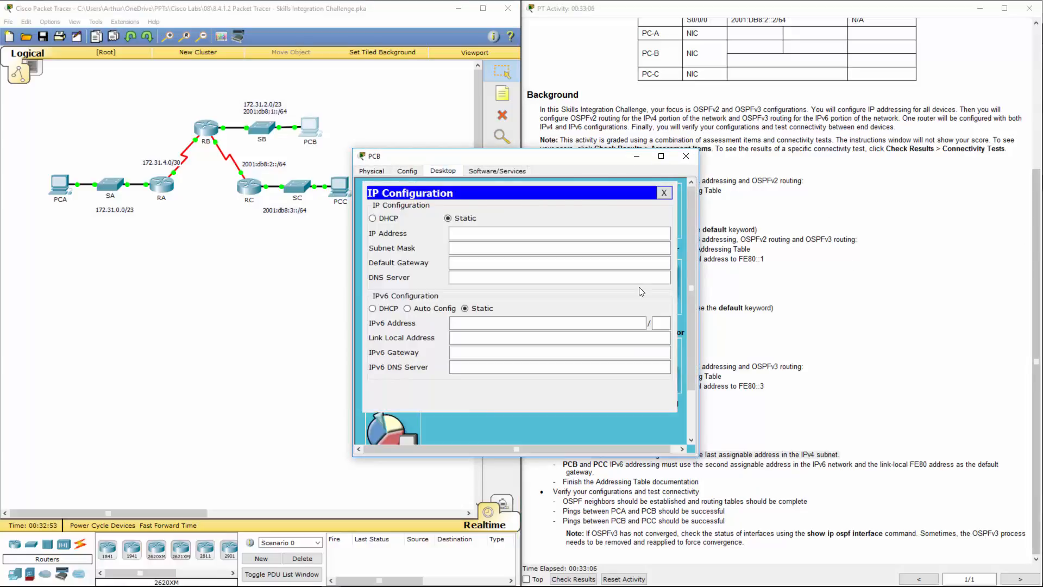
pyautogui.moveTo(522, 156); pyautogui.dragTo(249, 172)
# Step: Review the addressing table and the PC addressing requirements for PCB's IPv4 address, IPv6 address and default gateway
pyautogui.click(824, 206)
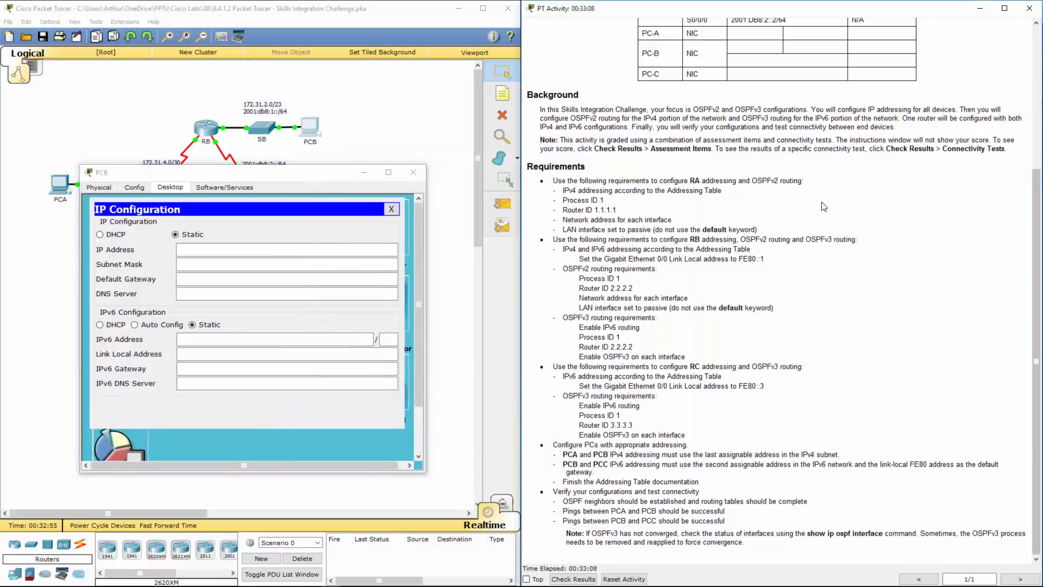
pyautogui.scroll(3, 801, 219)
pyautogui.scroll(-1, 801, 219)
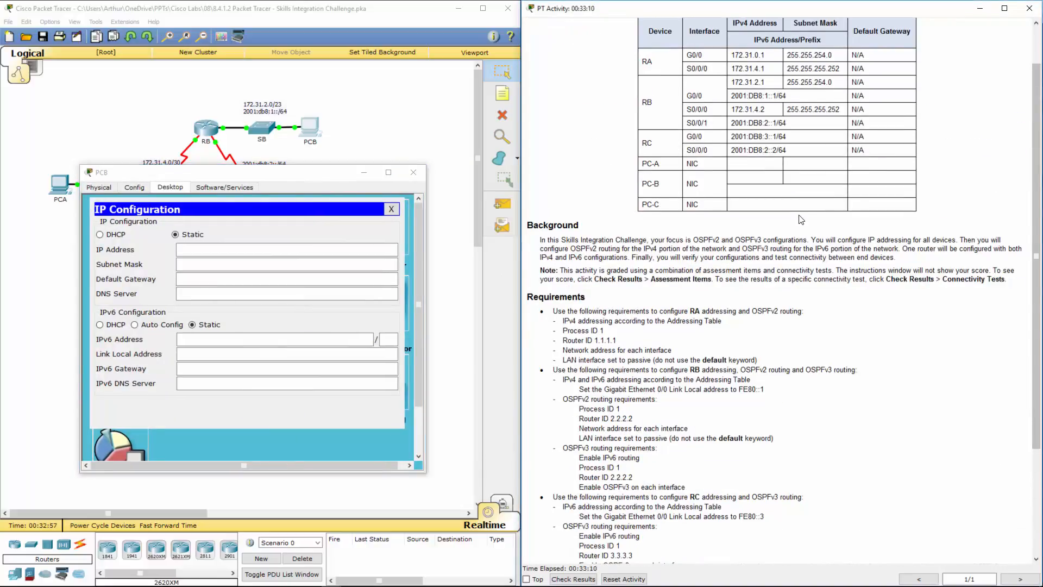
pyautogui.scroll(-1, 801, 219)
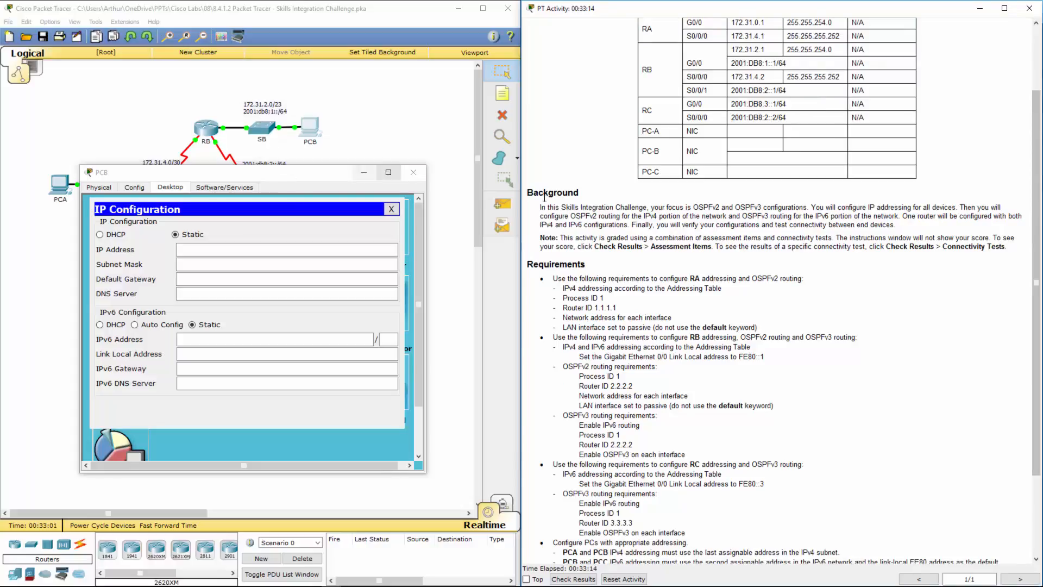
pyautogui.moveTo(783, 338); pyautogui.dragTo(778, 326)
pyautogui.scroll(-3, 779, 327)
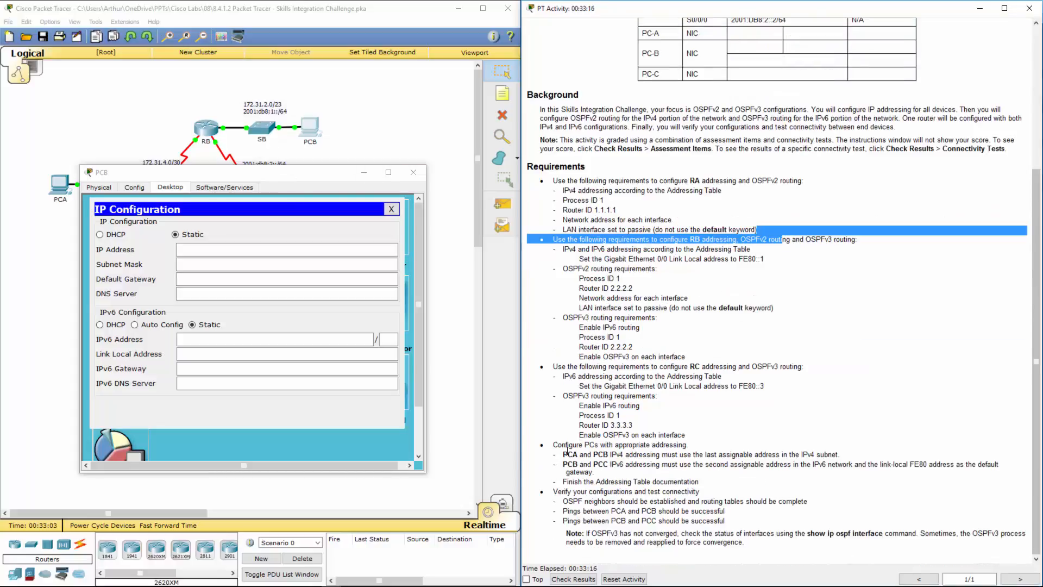
pyautogui.moveTo(567, 453); pyautogui.dragTo(1019, 467)
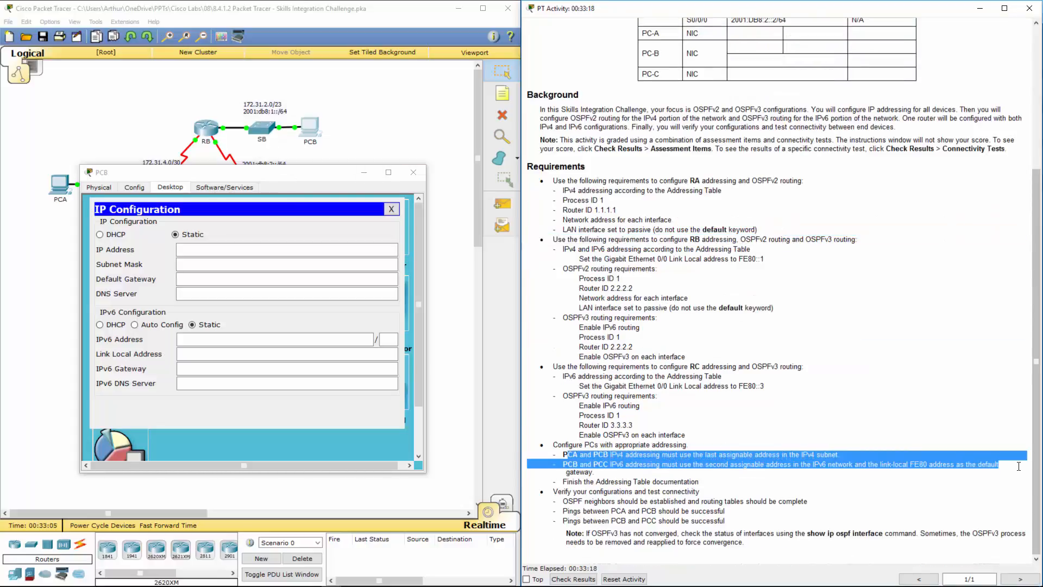
pyautogui.click(714, 463)
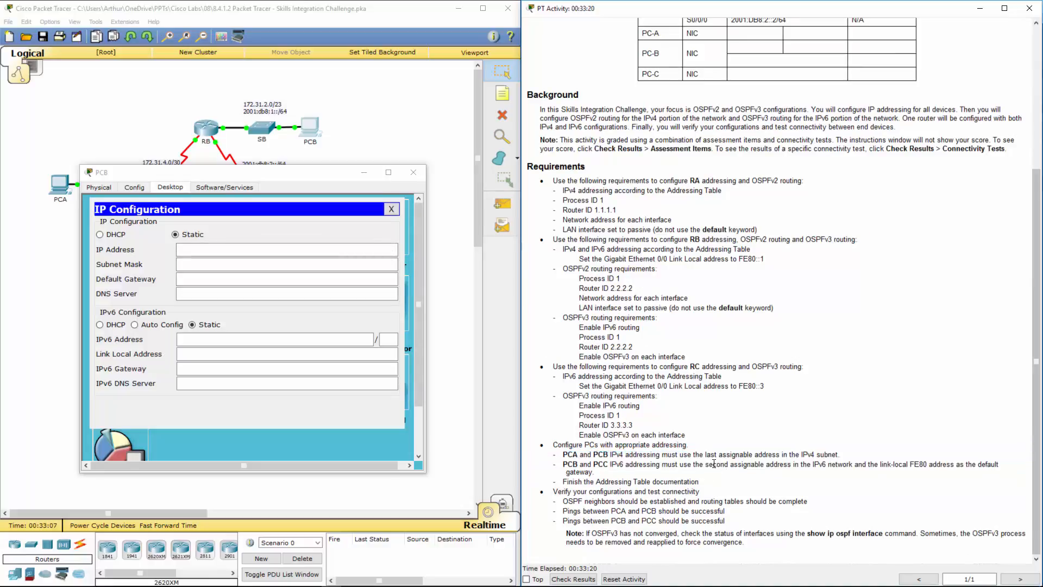
pyautogui.moveTo(714, 463); pyautogui.dragTo(805, 473)
pyautogui.click(650, 466)
pyautogui.moveTo(638, 464); pyautogui.dragTo(1000, 466)
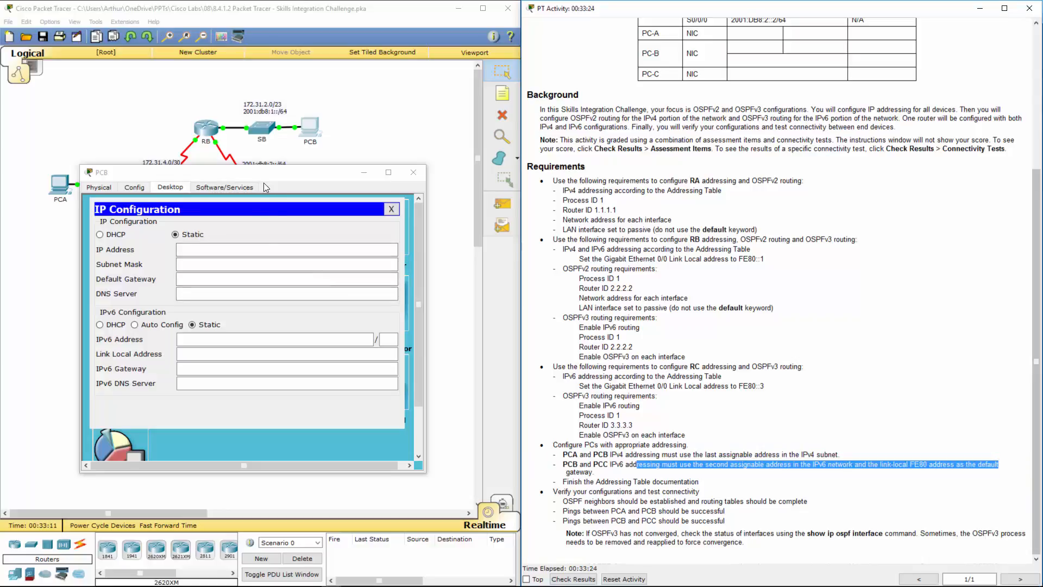
# Step: With the topology uncovered, give PCB the last assignable IPv4 address in its subnet, 172.31.3.254
pyautogui.moveTo(237, 172); pyautogui.dragTo(674, 142)
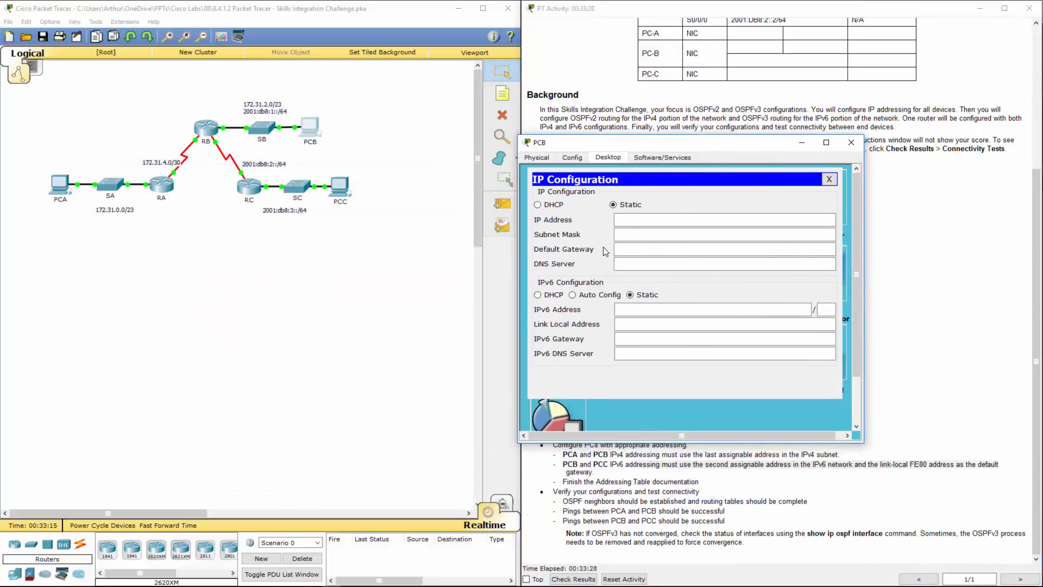
pyautogui.click(632, 219)
pyautogui.write('1')
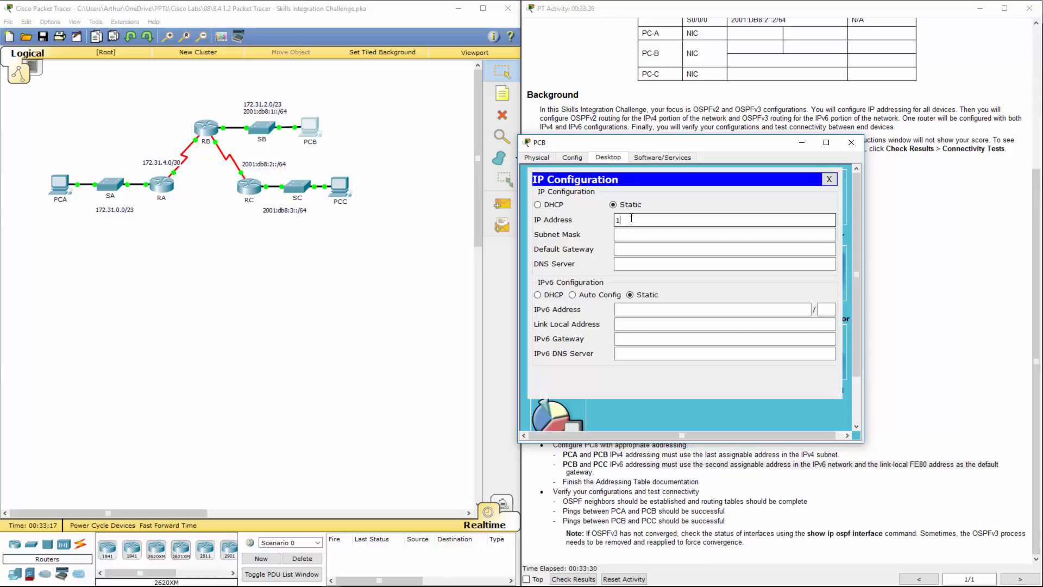
pyautogui.write('72.31.2.')
pyautogui.write('25')
pyautogui.write('3')
# Step: Set PCB's subnet mask to 255.255.254.0 and its IPv4 default gateway to 172.31.2.1
pyautogui.click(659, 235)
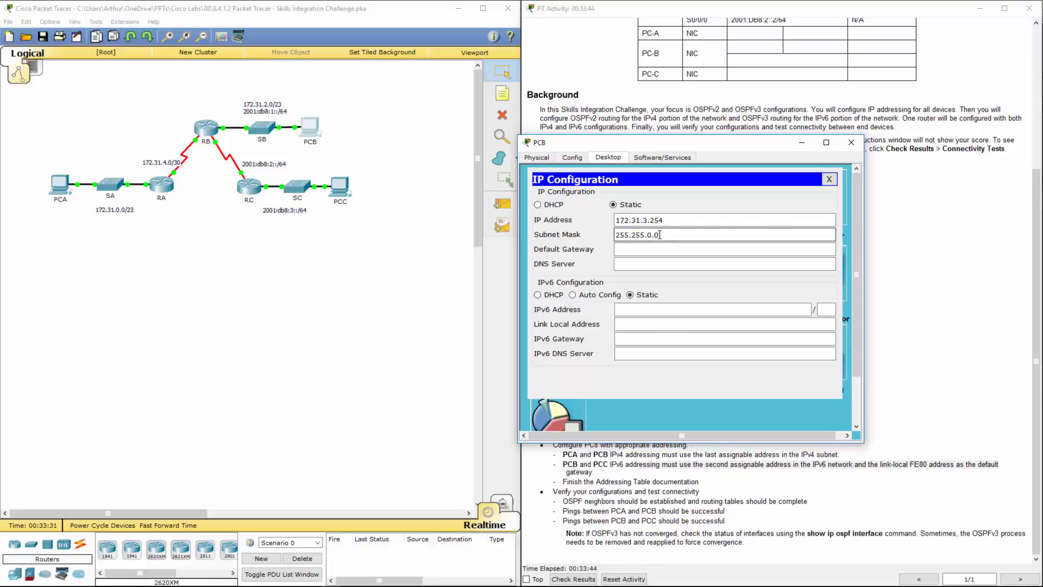
pyautogui.moveTo(660, 234); pyautogui.dragTo(650, 237)
pyautogui.write('254.0')
pyautogui.click(647, 244)
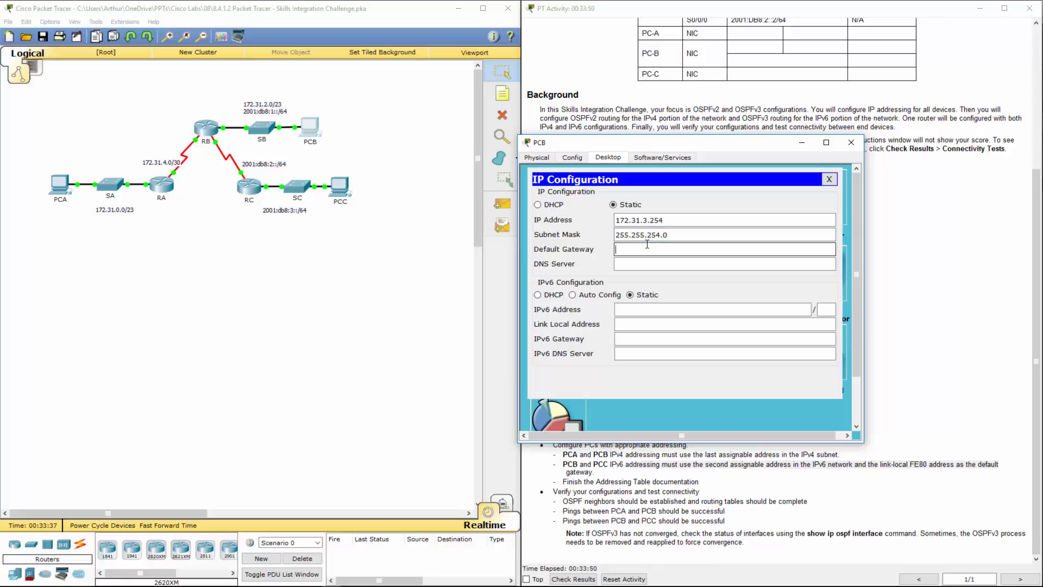
pyautogui.write('172.31.2.1')
# Step: Set PCB's IPv6 address to 2001:DB8:1::2 with prefix length 64 and its IPv6 gateway to FE80::1, and close PCB's window
pyautogui.click(625, 311)
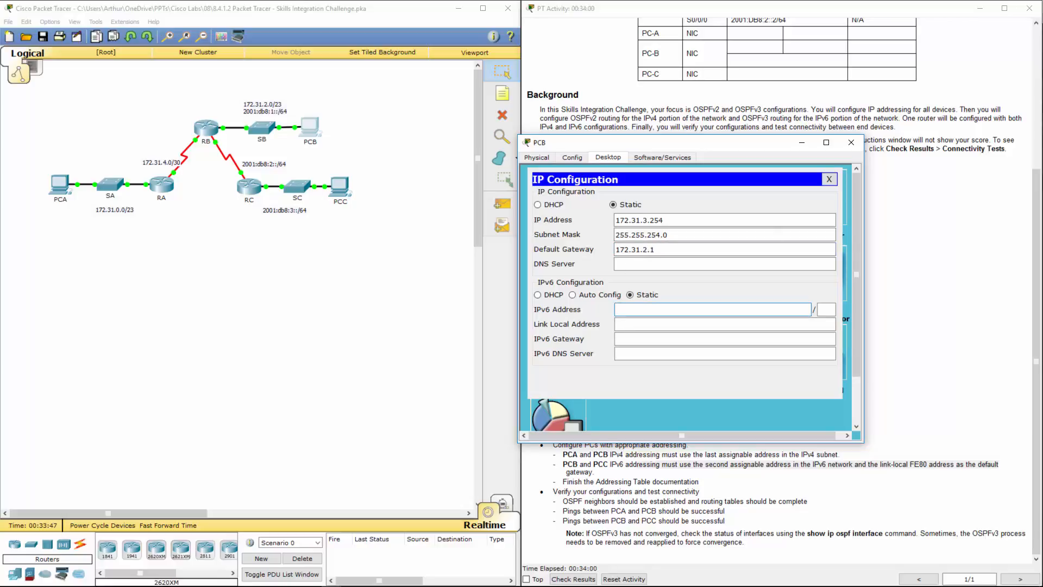
pyautogui.hotkey('alt', 'Tab')
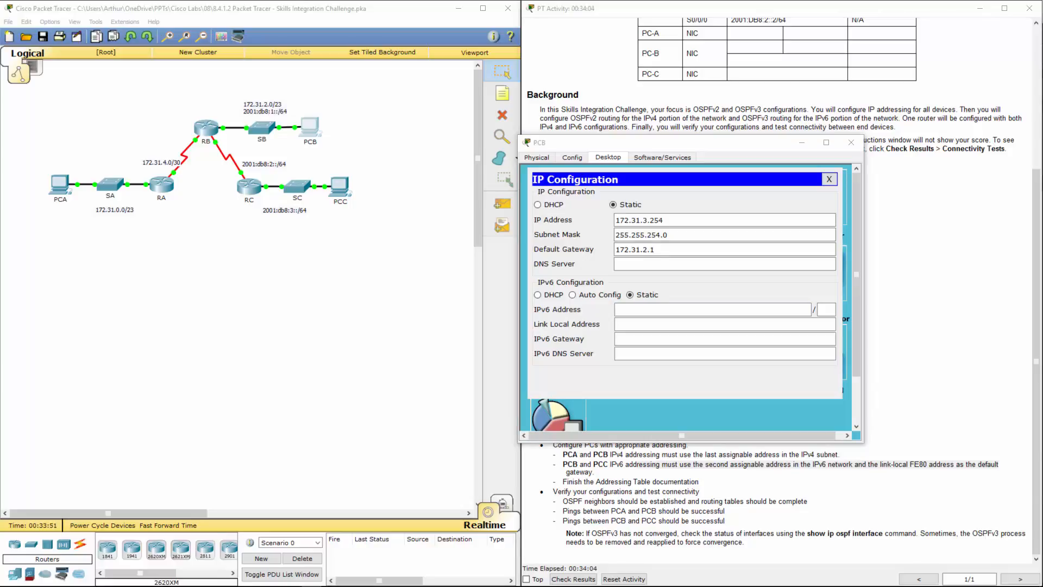
pyautogui.click(634, 309)
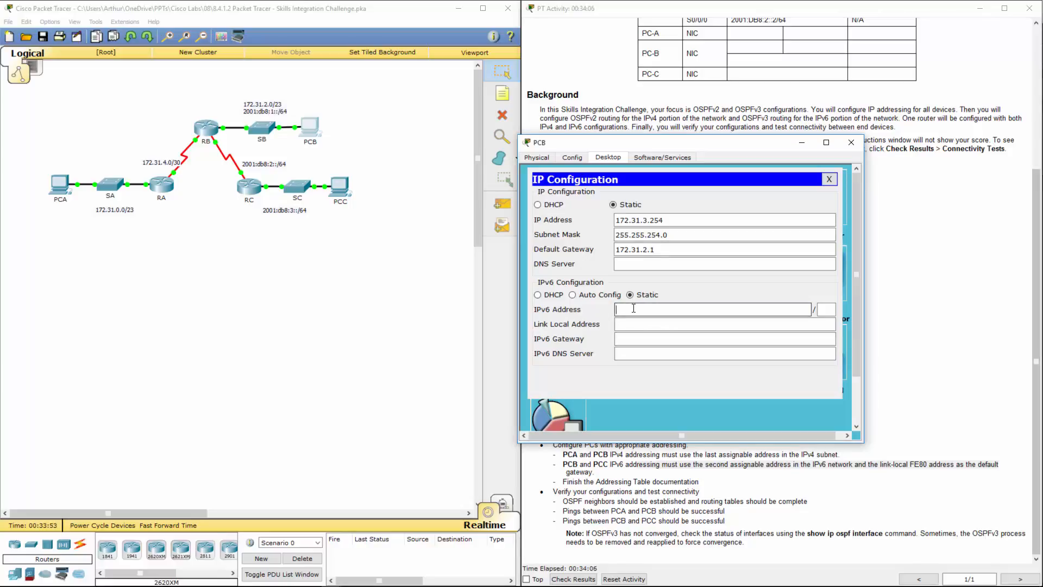
pyautogui.write('2001:DB8:1::2')
pyautogui.click(819, 308)
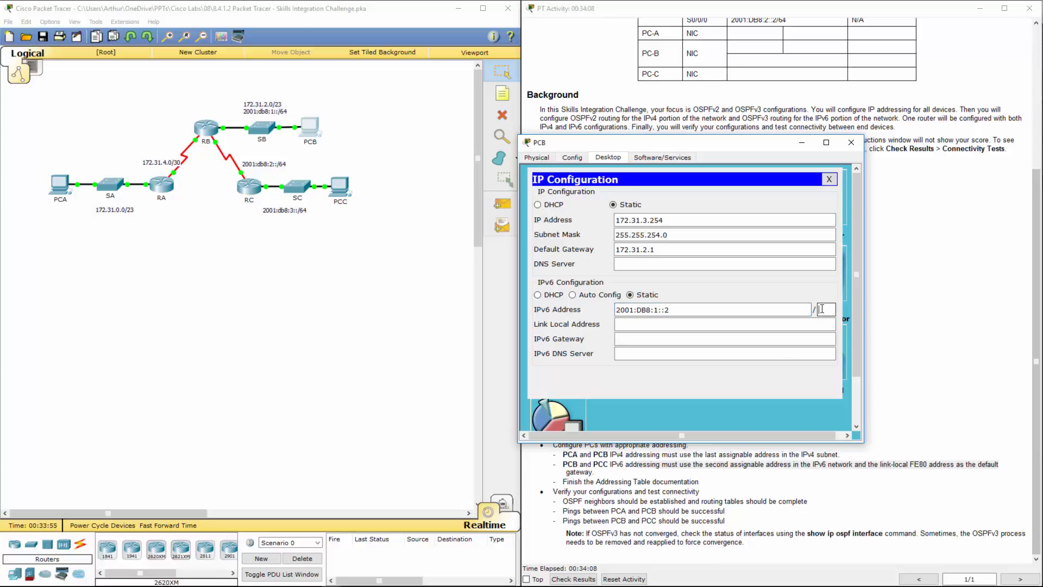
pyautogui.write('64')
pyautogui.click(661, 339)
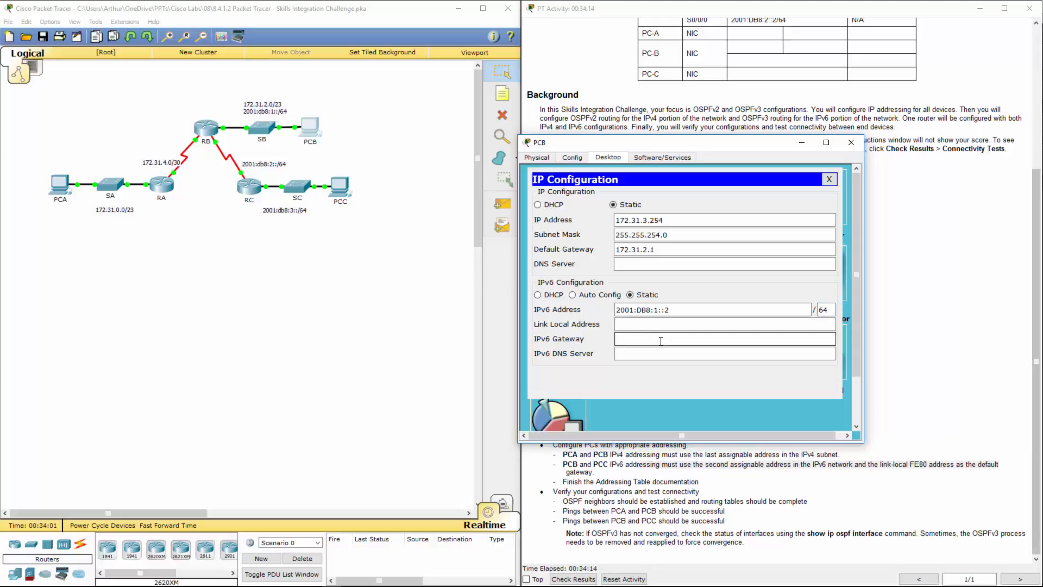
pyautogui.write('FE80::1')
pyautogui.click(852, 144)
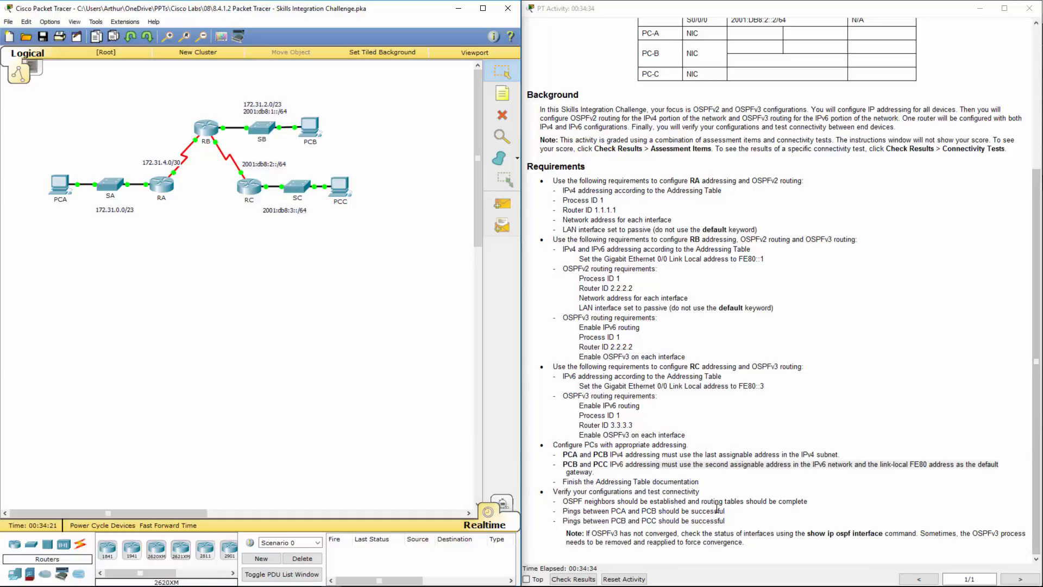
# Step: Following the connectivity requirements, ping PCB at 172.31.3.254 from PCA's command prompt
pyautogui.moveTo(615, 511); pyautogui.dragTo(657, 523)
pyautogui.click(202, 340)
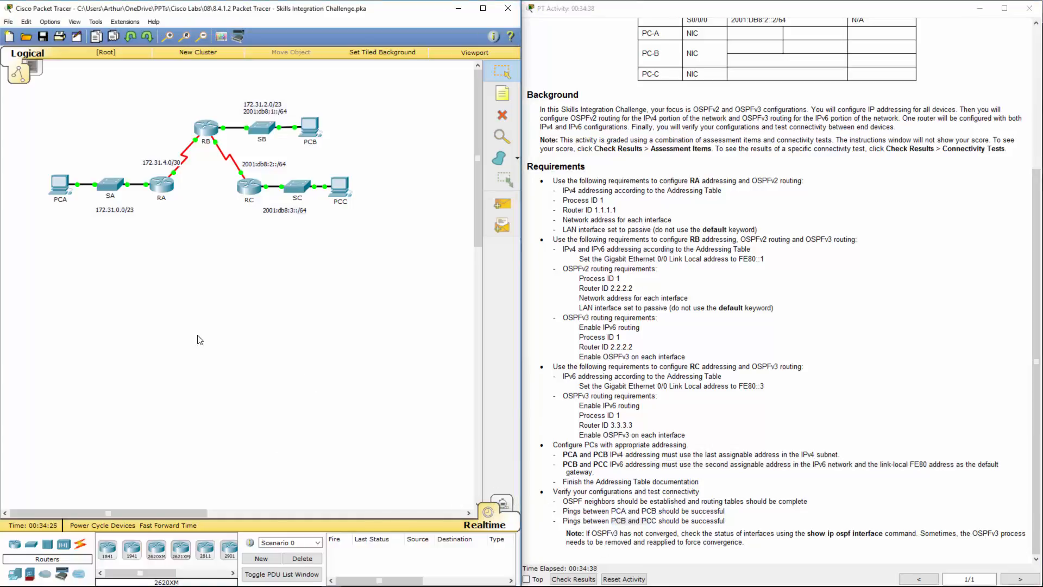
pyautogui.click(63, 188)
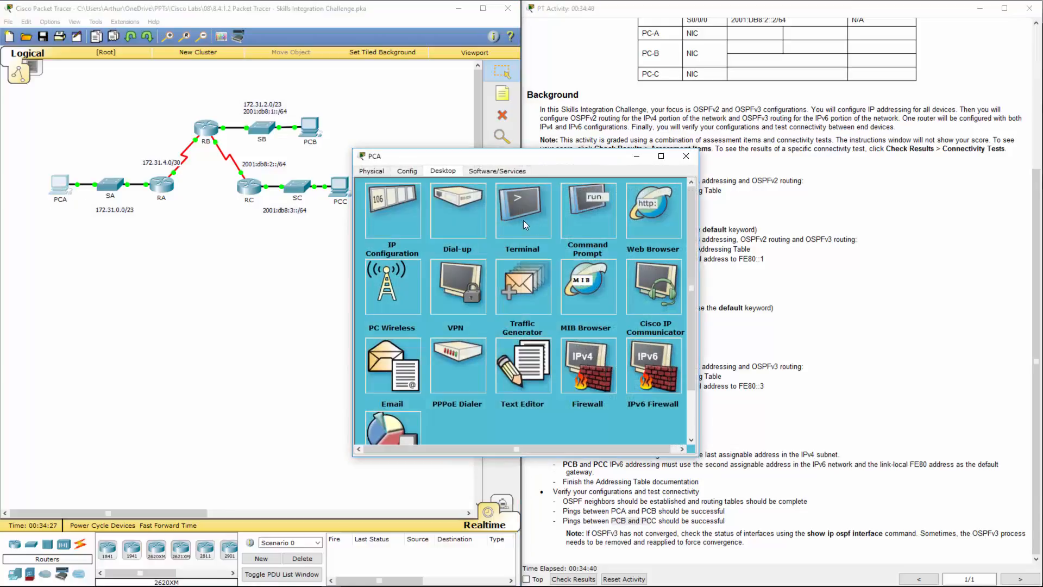
pyautogui.click(582, 216)
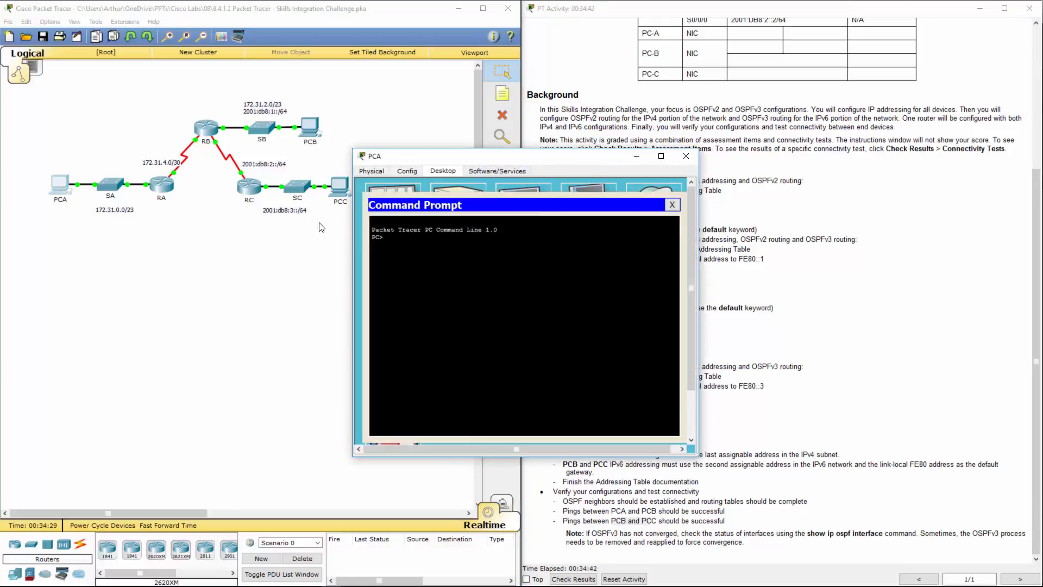
pyautogui.moveTo(537, 163); pyautogui.dragTo(334, 200)
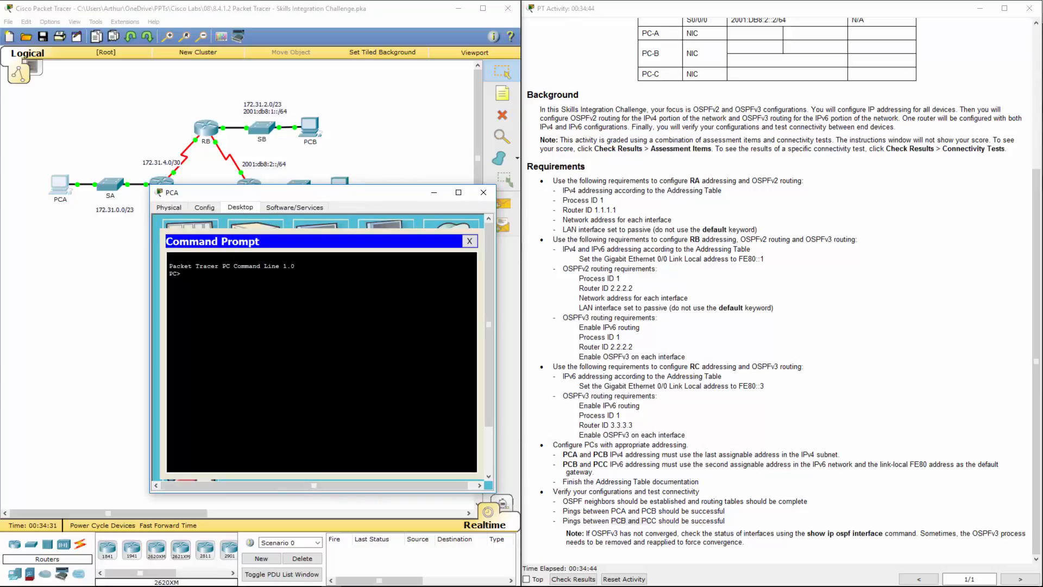
pyautogui.write('ping 172.31.3.254')
pyautogui.press('Return')
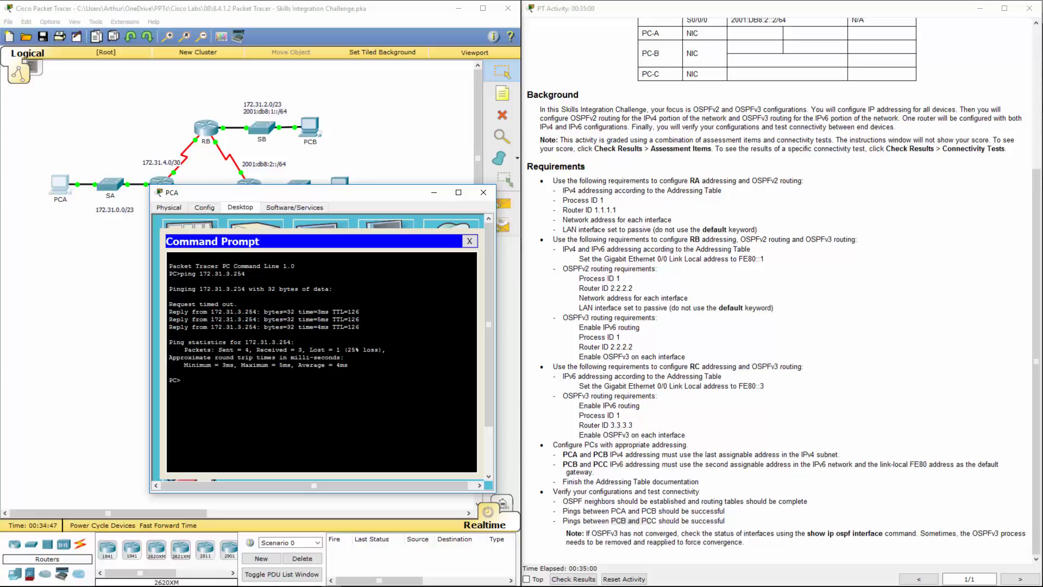
# Step: Repeat the ping from PCA to PCB at 172.31.3.254 and close PCA's window
pyautogui.press('Up')
pyautogui.press('Return')
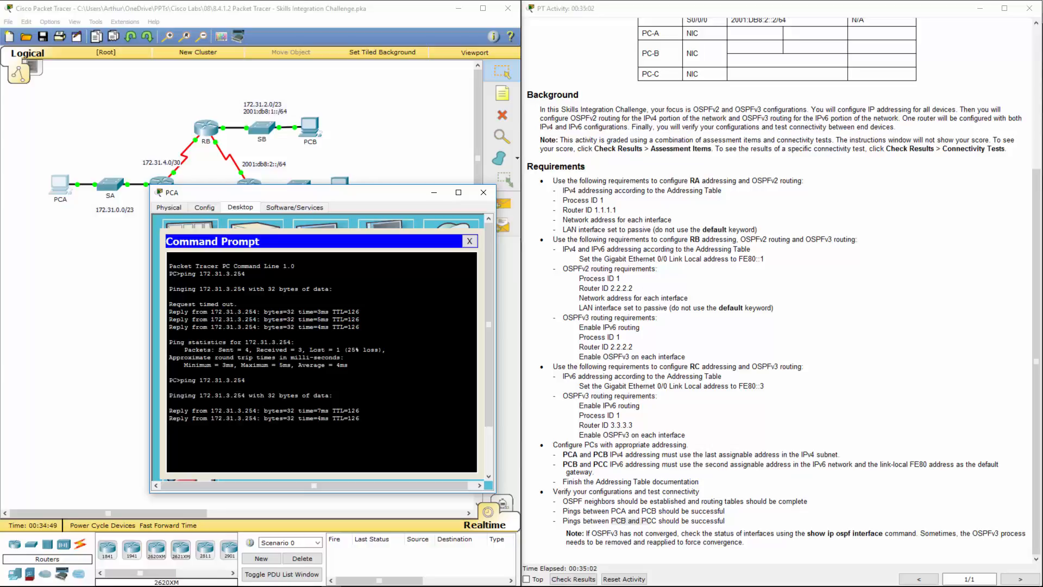
pyautogui.click(483, 193)
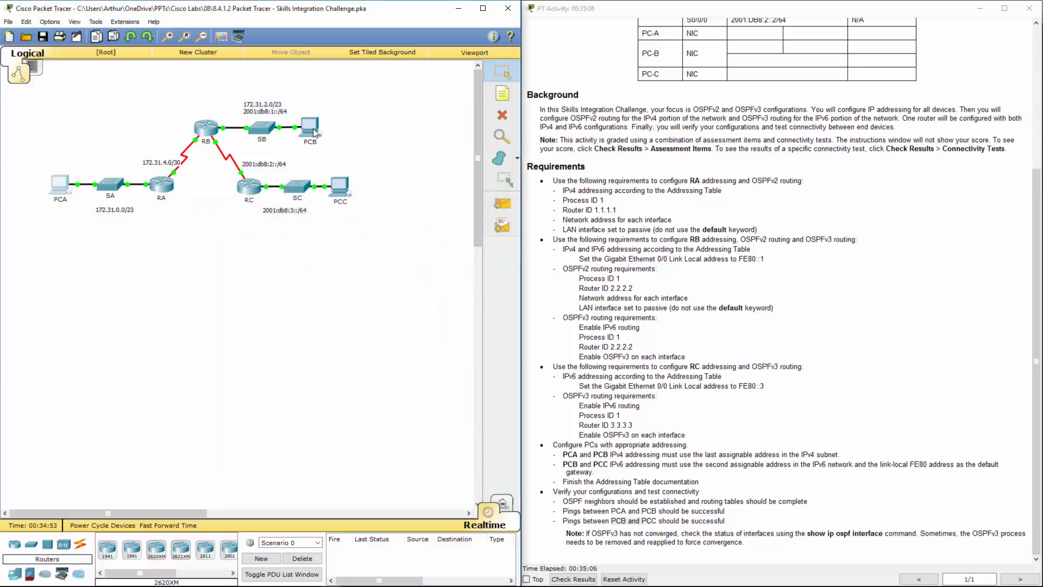
# Step: Ping PCC at 2001:DB8:3::2 from PCB's command prompt, and close PCB's window
pyautogui.click(311, 129)
pyautogui.click(586, 207)
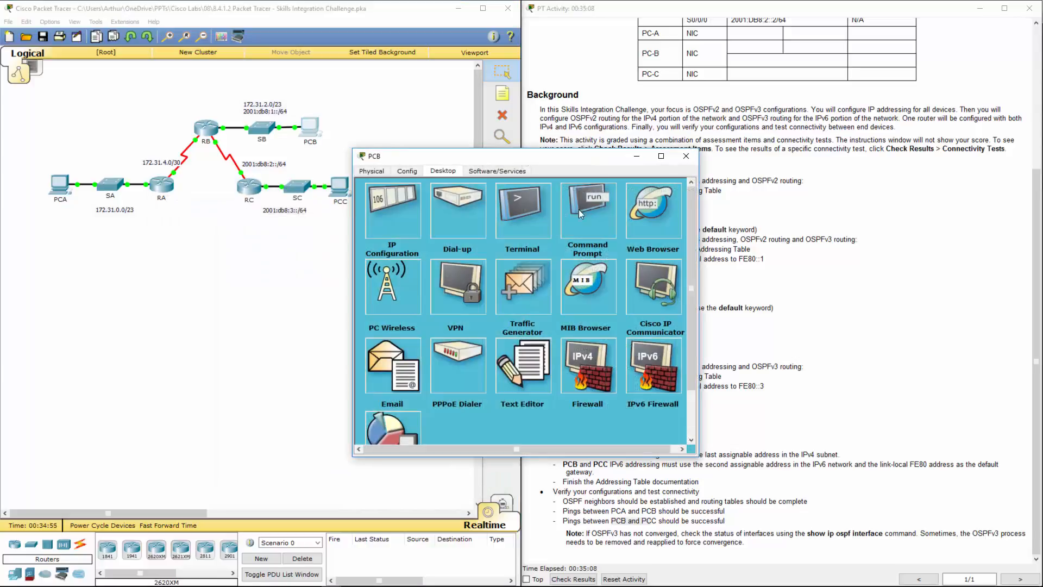
pyautogui.write('ping')
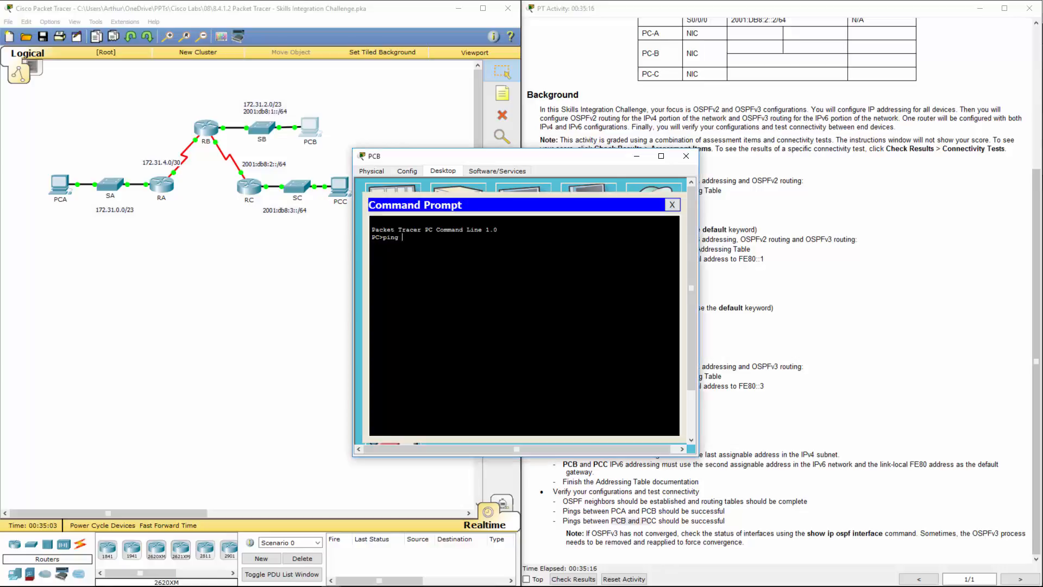
pyautogui.rightClick(422, 245)
pyautogui.click(445, 263)
pyautogui.press('Return')
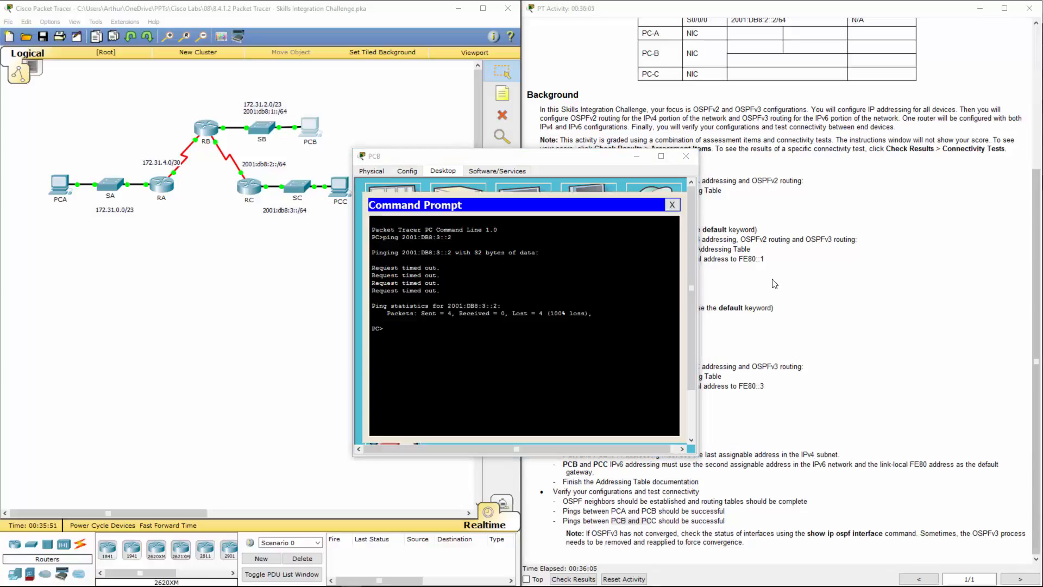
pyautogui.click(687, 156)
# Step: Open RB's command line and page through the rest of the running configuration until the RB# prompt returns
pyautogui.click(198, 133)
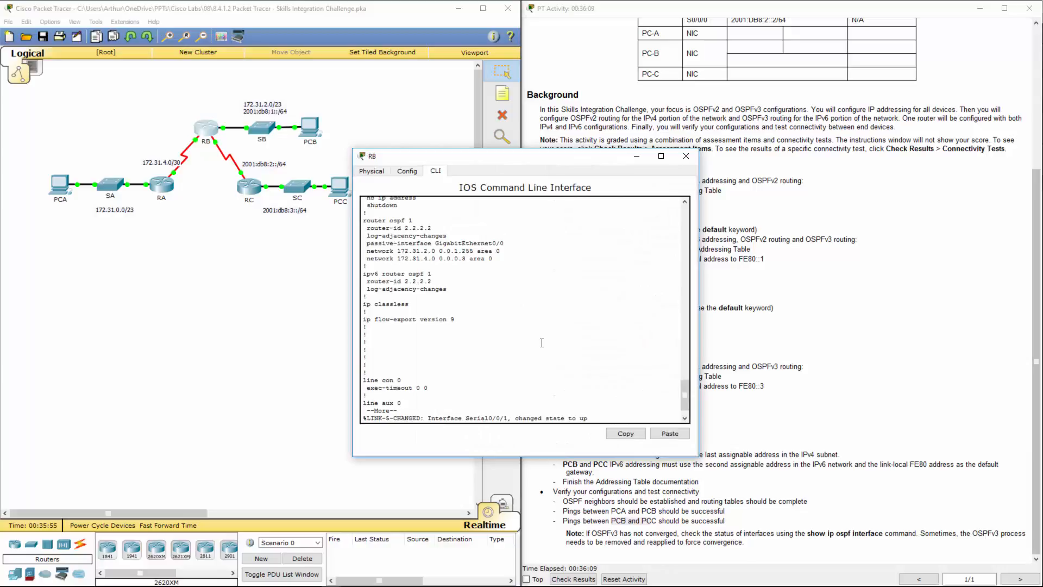
pyautogui.press('Return')
pyautogui.press('Return')
pyautogui.press('Return')
pyautogui.press('Return')
pyautogui.press('Return')
pyautogui.press('Return')
pyautogui.press('Return')
pyautogui.press('Return')
pyautogui.press('Return')
pyautogui.press('Return')
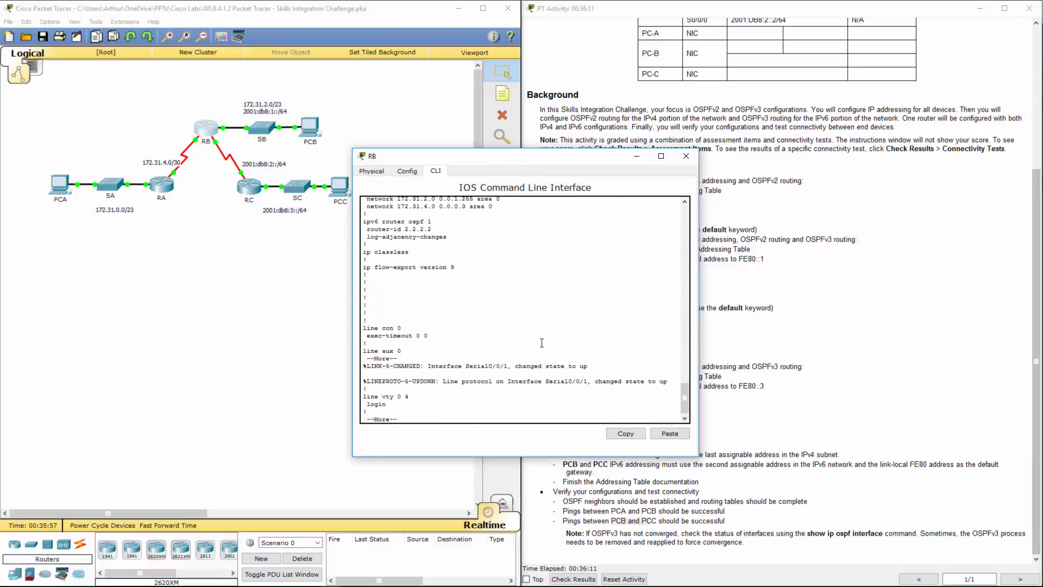
pyautogui.press('Return')
pyautogui.press('Return')
pyautogui.press('Return')
pyautogui.press('Return')
pyautogui.press('Return')
pyautogui.press('Return')
pyautogui.press('Return')
pyautogui.press('Return')
pyautogui.press('Return')
pyautogui.press('Return')
pyautogui.press('Return')
pyautogui.press('Return')
pyautogui.press('Return')
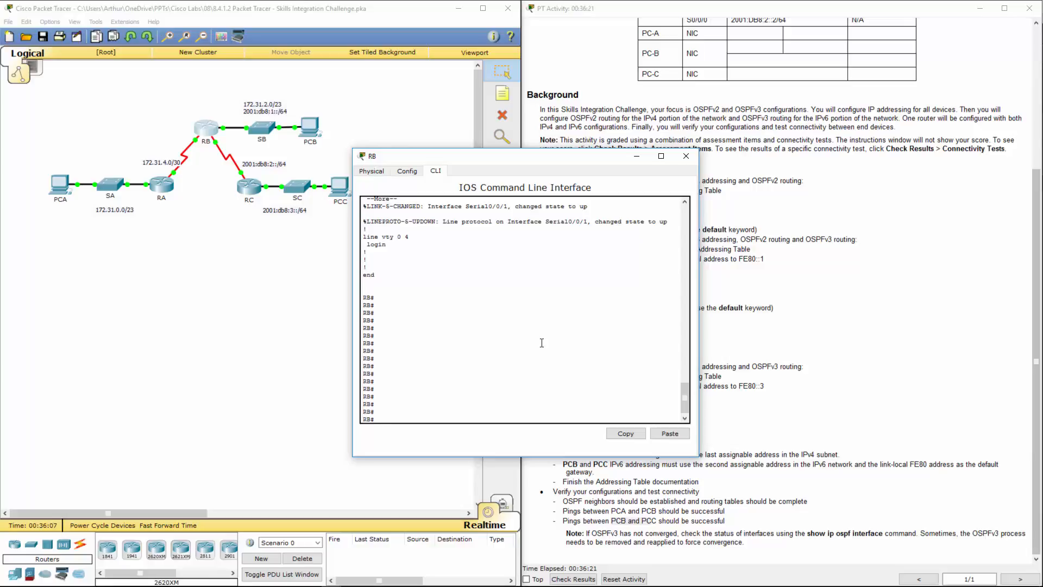
# Step: In configuration mode on RB, remove IPv6 OSPF process 1 area 0 from interface G0/0
pyautogui.write('conf t')
pyautogui.press('Return')
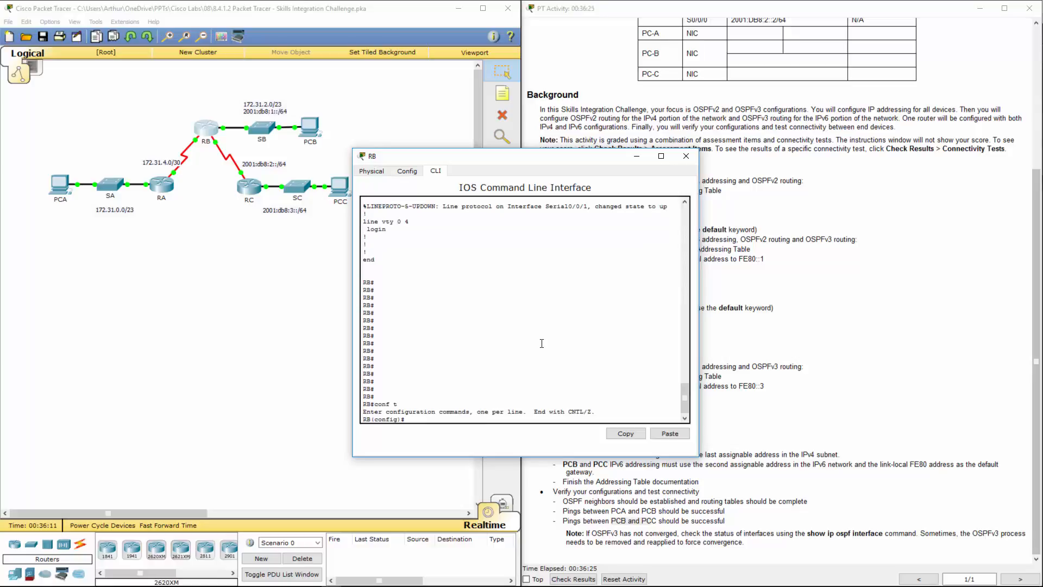
pyautogui.write('int g0/0')
pyautogui.press('Return')
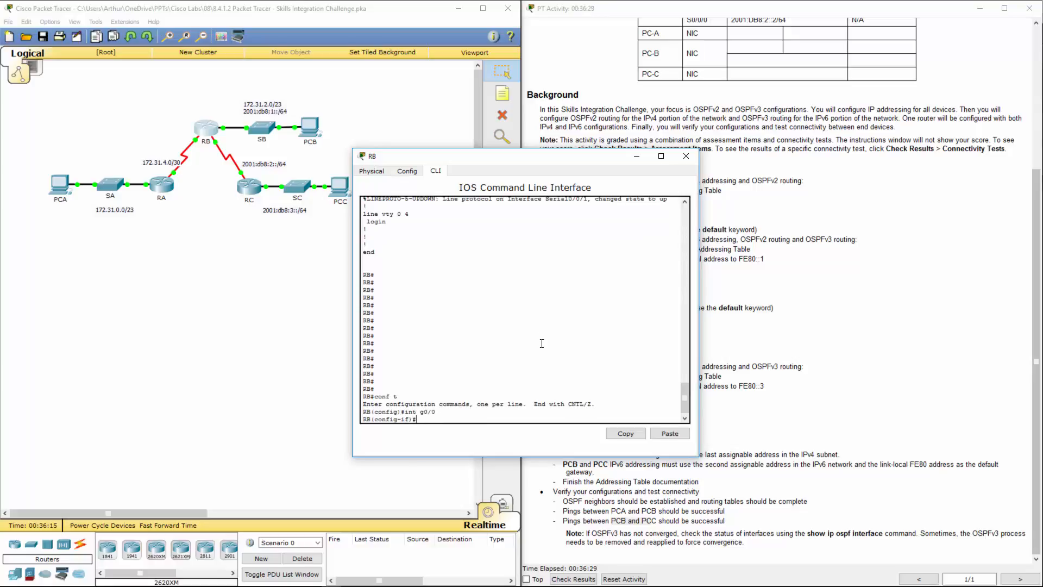
pyautogui.write('no ip')
pyautogui.press('BackSpace')
pyautogui.press('BackSpace')
pyautogui.press('BackSpace')
pyautogui.write('pf 1 area0')
pyautogui.press('BackSpace')
pyautogui.write('0')
pyautogui.press('Return')
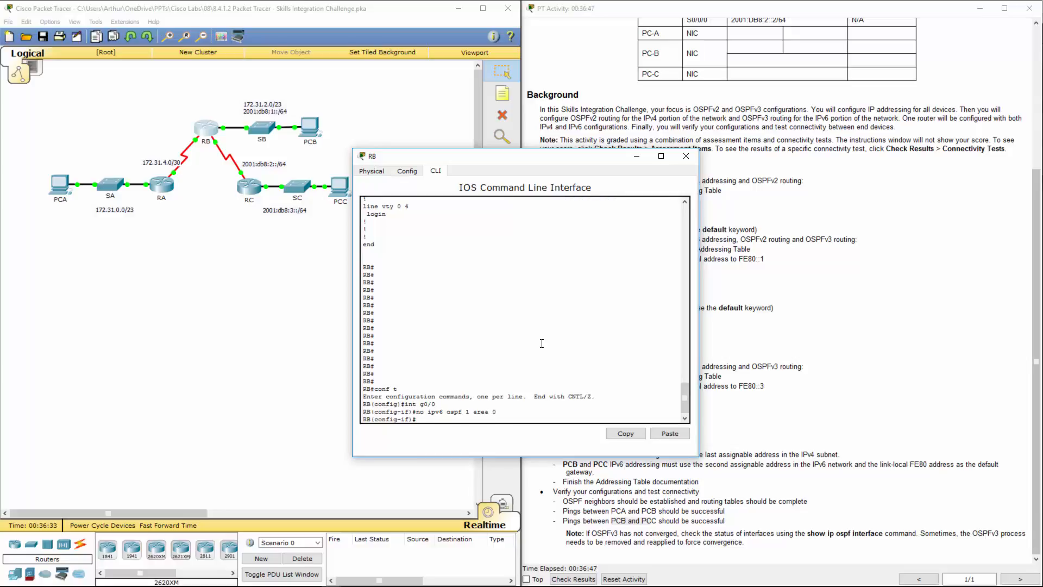
# Step: Reapply IPv6 OSPF process 1 area 0 to RB's G0/0 interface and close RB's window
pyautogui.press('Up')
pyautogui.press('BackSpace')
pyautogui.press('BackSpace')
pyautogui.press('BackSpace')
pyautogui.press('Return')
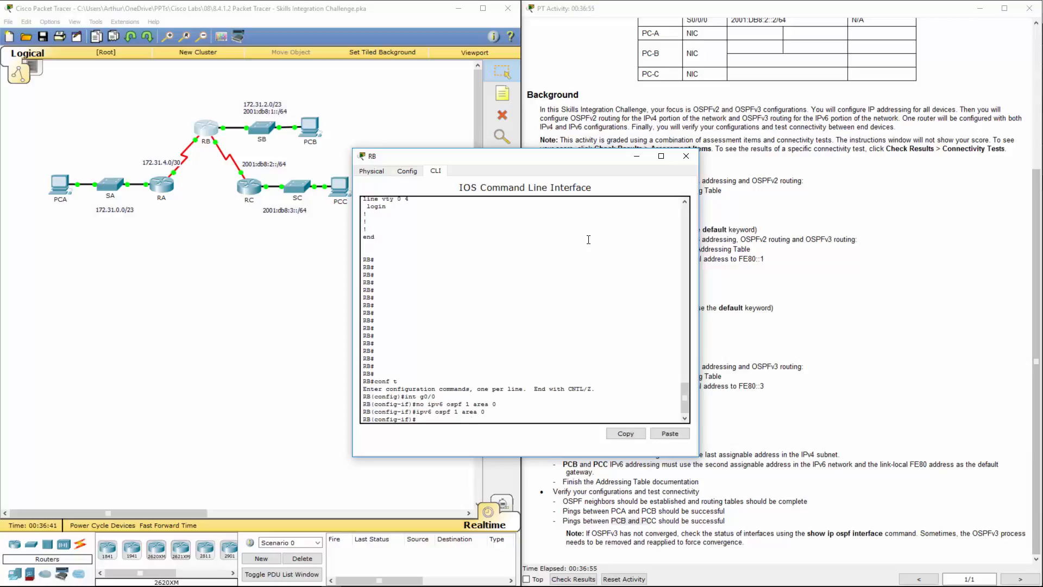
pyautogui.click(687, 157)
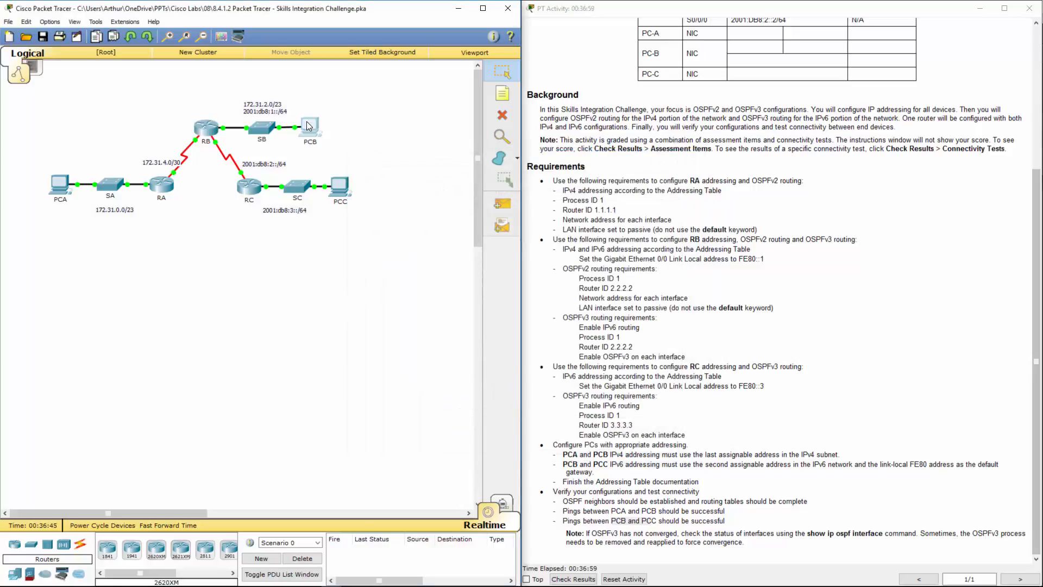
# Step: Repeat the ping to PCC at 2001:DB8:3::2 from PCB's command prompt
pyautogui.click(309, 126)
pyautogui.click(560, 210)
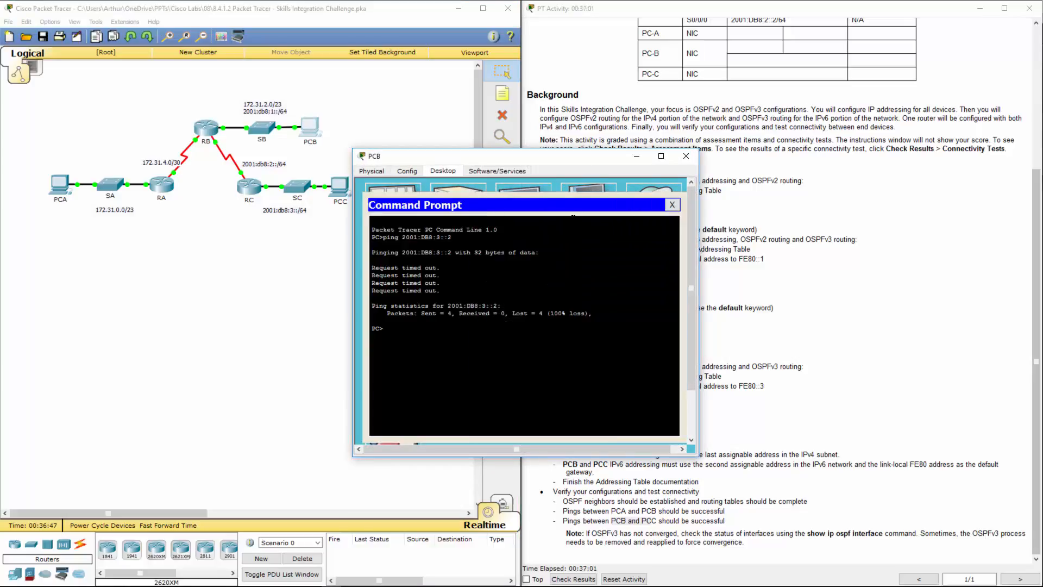
pyautogui.press('Up')
pyautogui.press('Return')
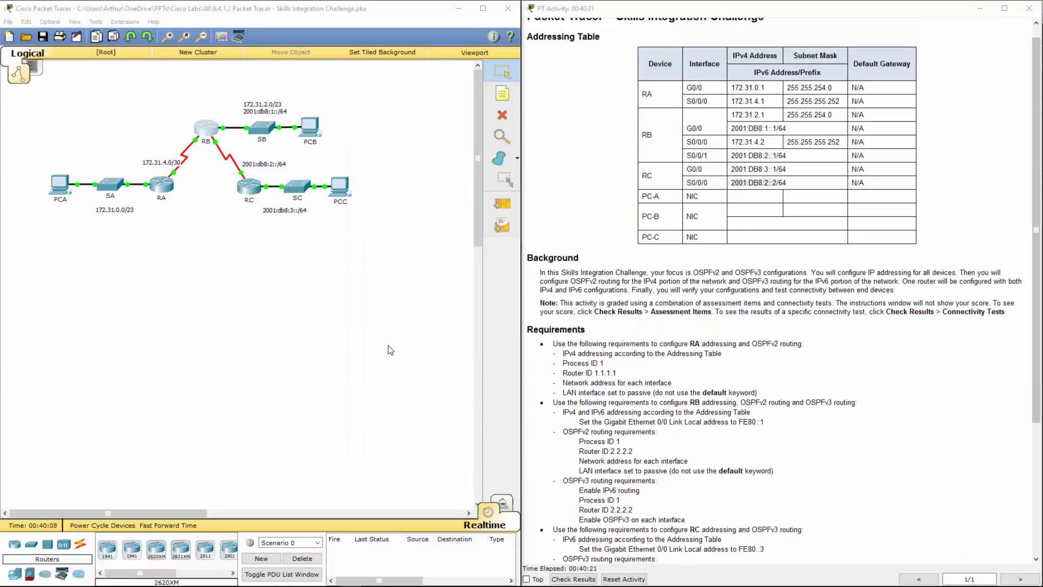
# Step: Show RB's running configuration and page down to its interface settings
pyautogui.click(291, 136)
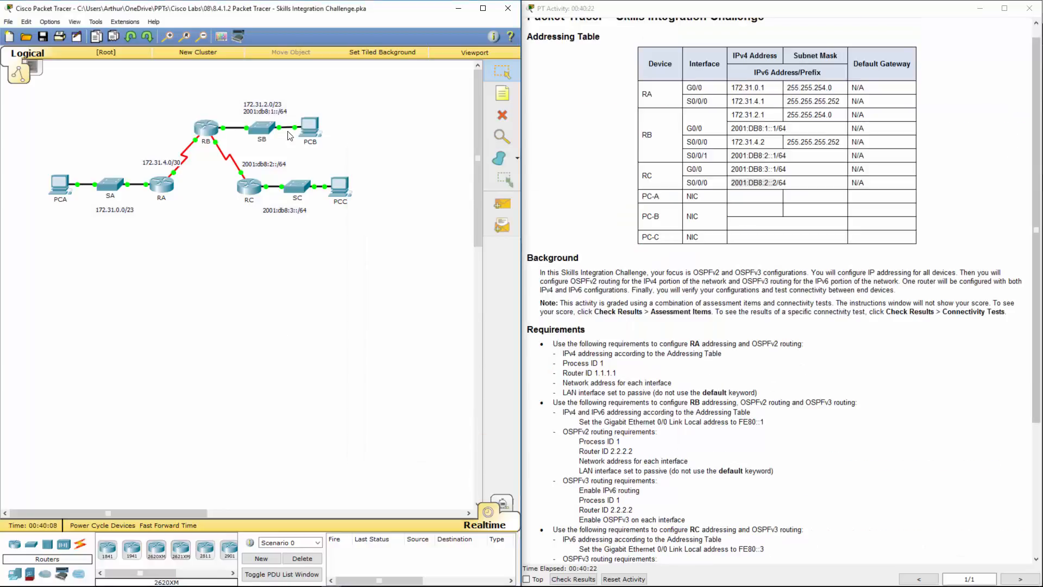
pyautogui.click(201, 131)
pyautogui.press('Return')
pyautogui.press('Return')
pyautogui.press('Return')
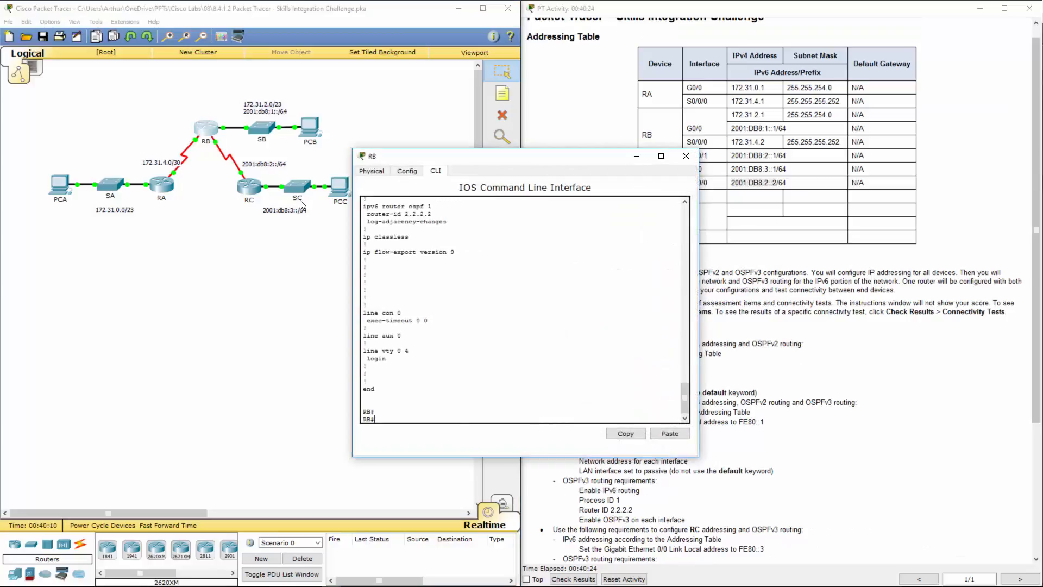
pyautogui.press('Return')
pyautogui.press('Return')
pyautogui.press('Return')
pyautogui.press('Return')
pyautogui.press('Return')
pyautogui.press('Return')
pyautogui.press('Return')
pyautogui.press('Return')
pyautogui.press('Return')
pyautogui.press('Return')
pyautogui.press('Return')
pyautogui.press('Return')
pyautogui.press('Return')
pyautogui.press('Return')
pyautogui.press('Return')
pyautogui.press('Return')
pyautogui.press('Return')
pyautogui.press('Return')
pyautogui.write('show run')
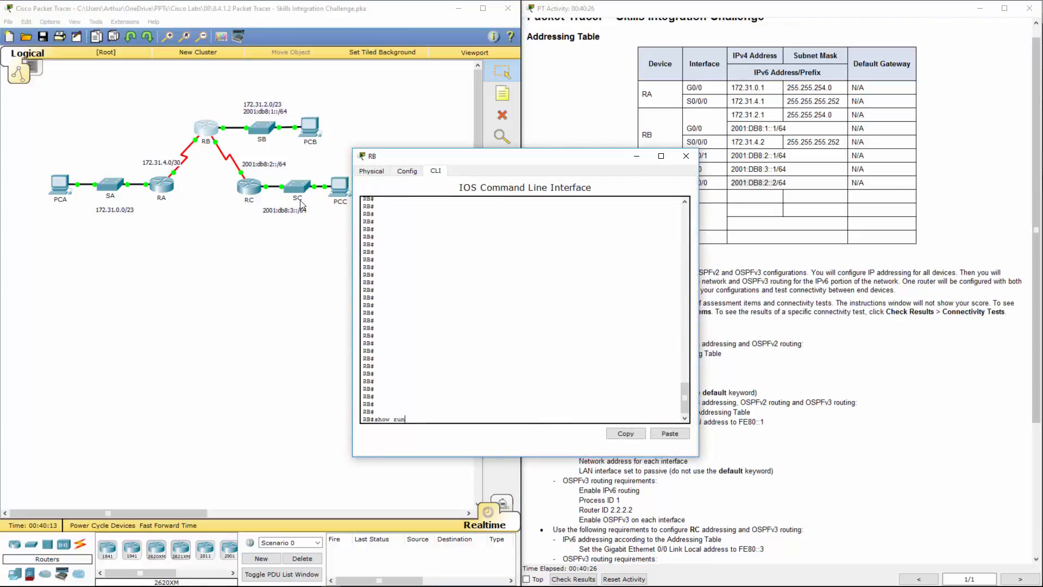
pyautogui.press('Return')
pyautogui.press('space')
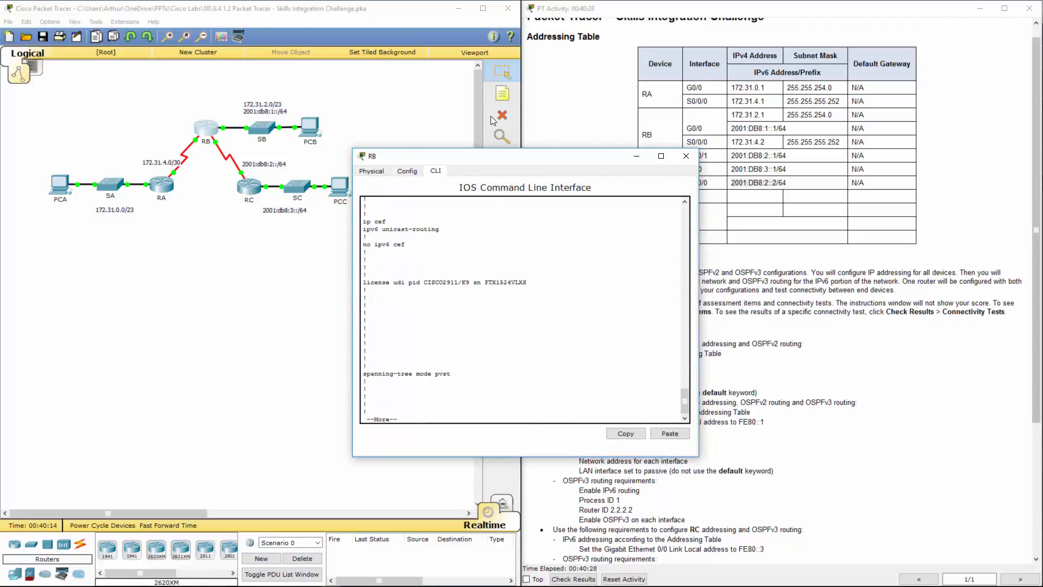
pyautogui.press('space')
# Step: With the instructions uncovered, check RB's GigabitEthernet0/0 settings against the addressing requirements, and exit the configuration listing
pyautogui.moveTo(556, 163); pyautogui.dragTo(360, 157)
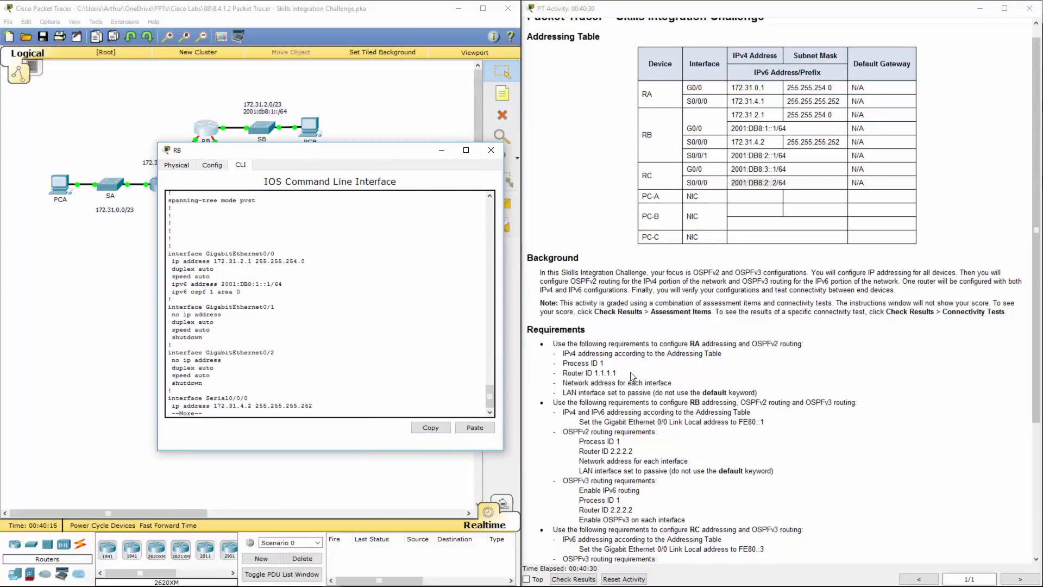
pyautogui.click(259, 307)
pyautogui.moveTo(175, 262); pyautogui.dragTo(244, 294)
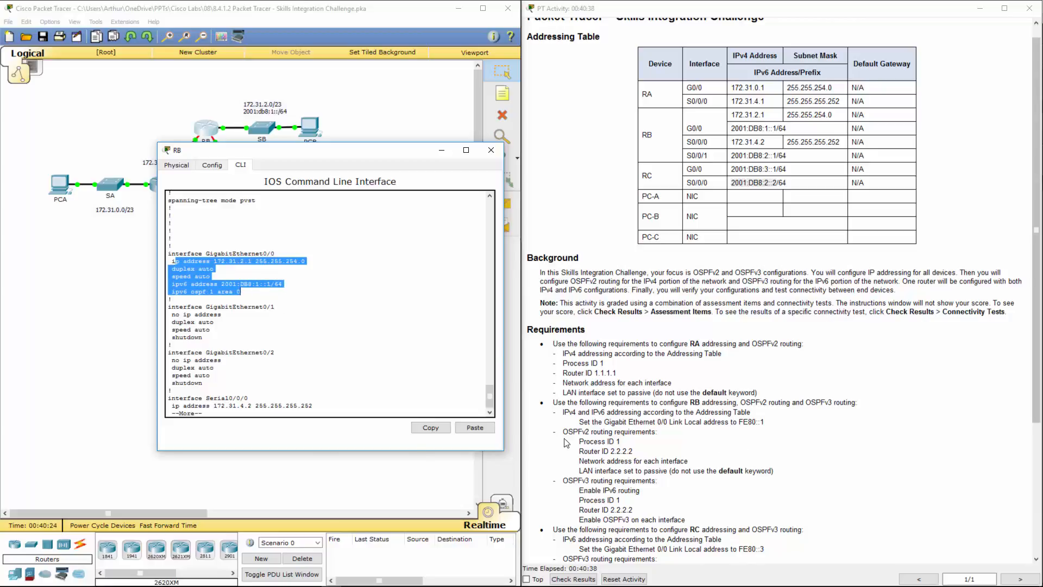
pyautogui.click(190, 341)
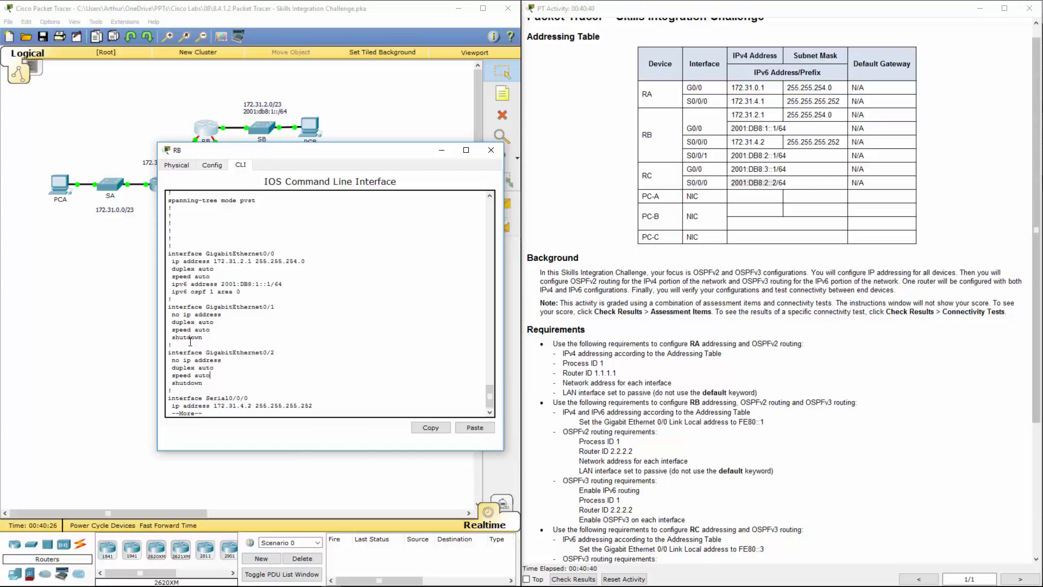
pyautogui.press('q')
# Step: Set the link-local IPv6 address of RB's G0/0 interface to FE80::1 and close RB's window
pyautogui.write('c')
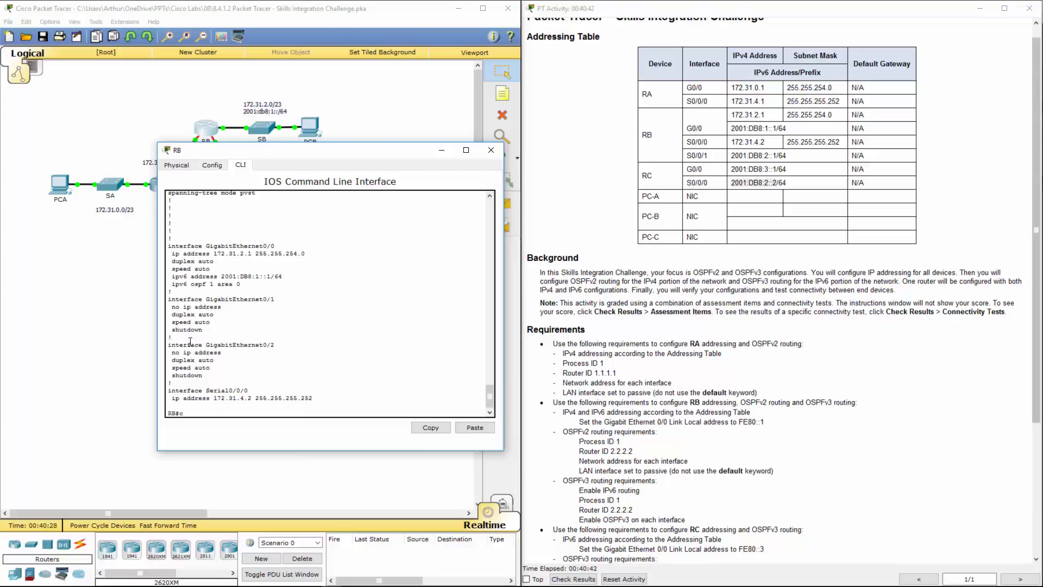
pyautogui.write('onf t')
pyautogui.press('Return')
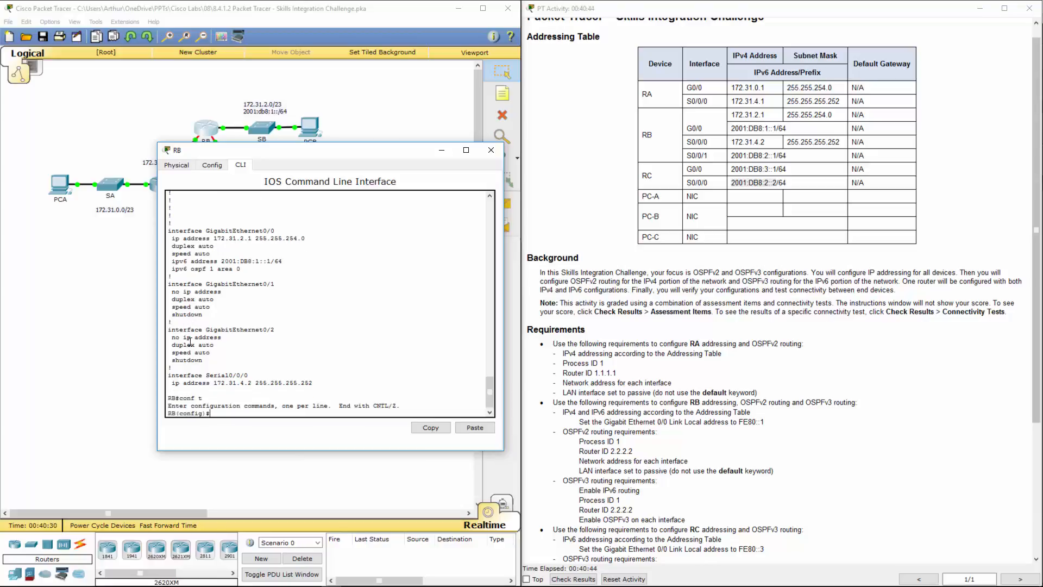
pyautogui.write('int g0/0/')
pyautogui.press('BackSpace')
pyautogui.press('Return')
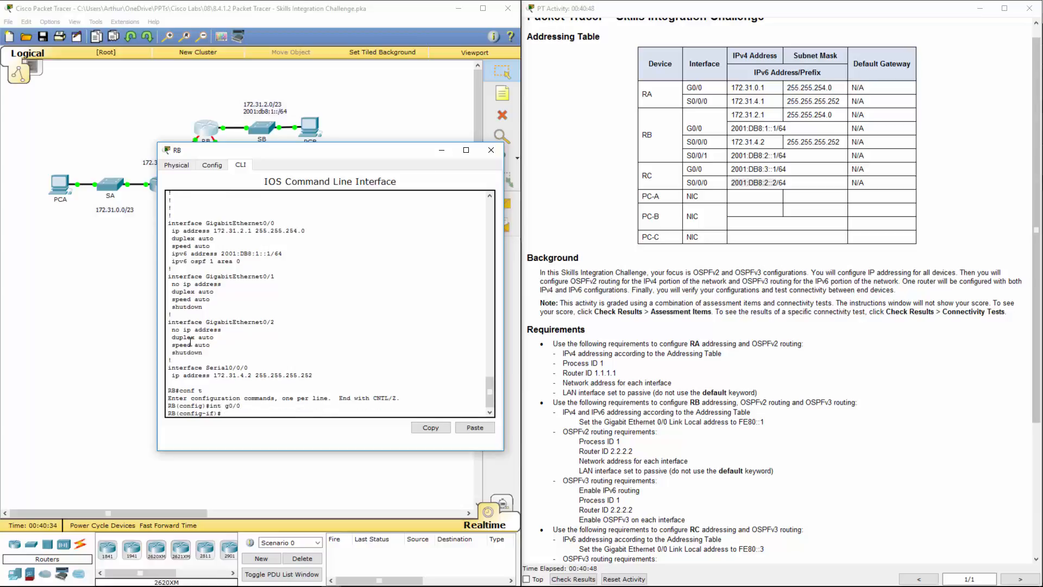
pyautogui.write('ipv6 add')
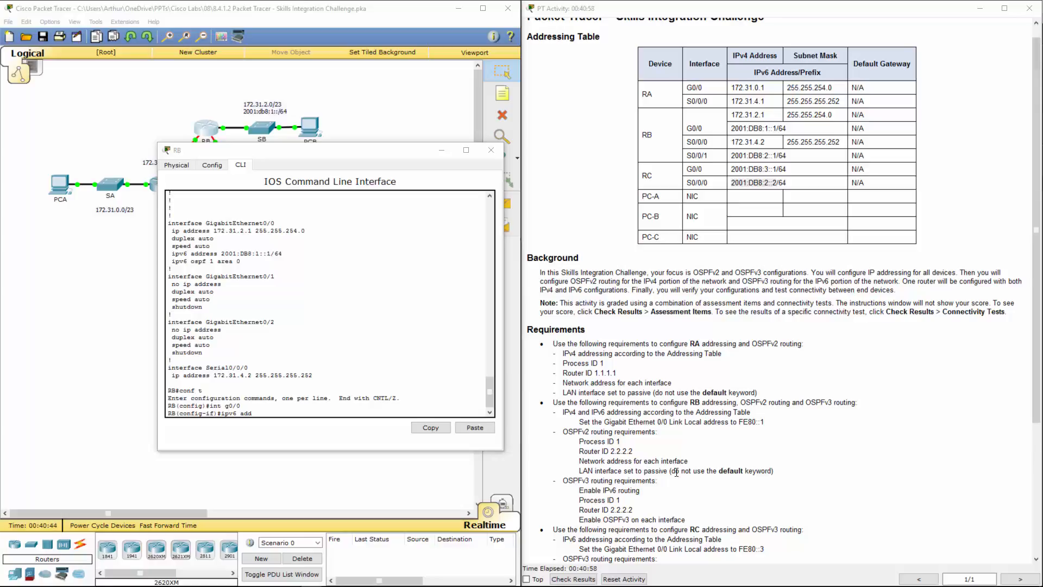
pyautogui.click(308, 413)
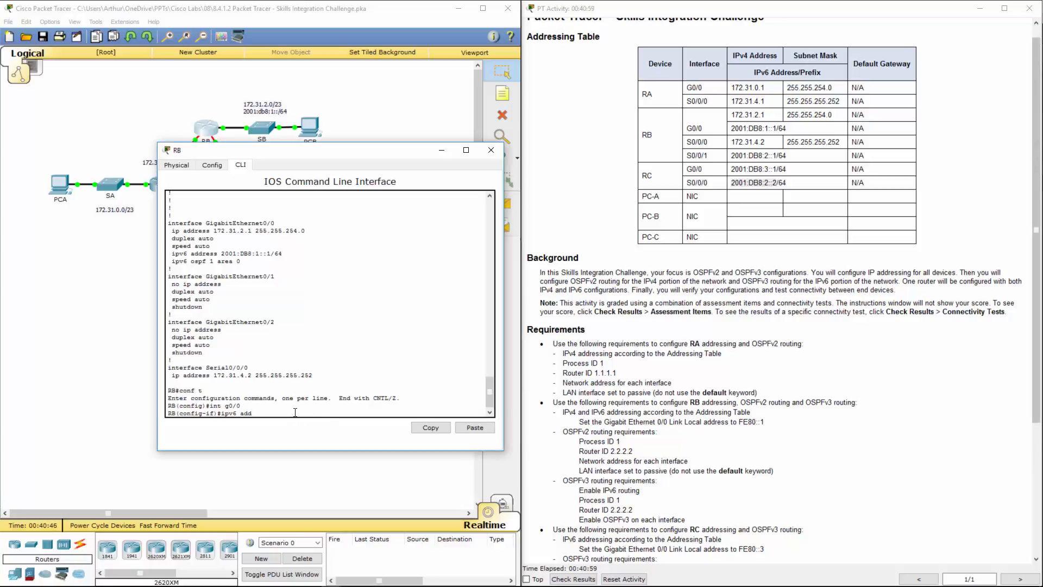
pyautogui.click(463, 433)
pyautogui.press('Return')
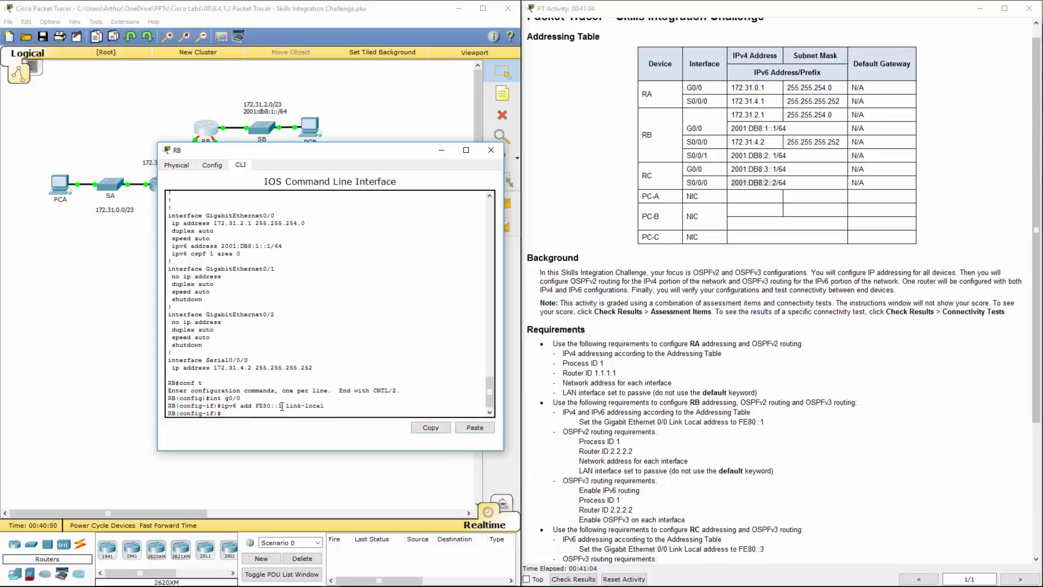
pyautogui.click(491, 151)
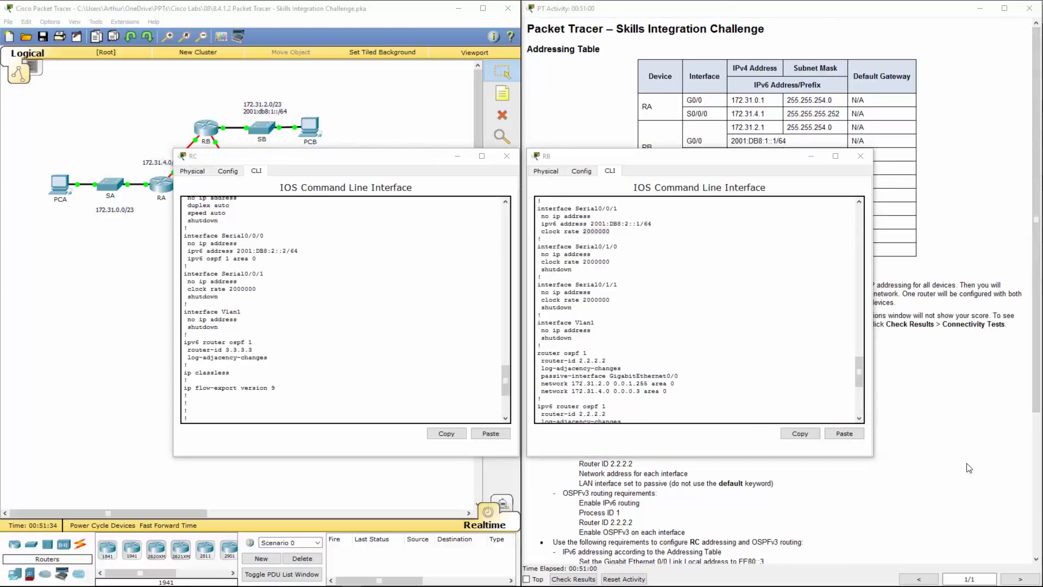
# Step: Compare RC's Serial0/0/0 settings with RB's Serial0/0/1 settings in the two running configurations
pyautogui.click(471, 307)
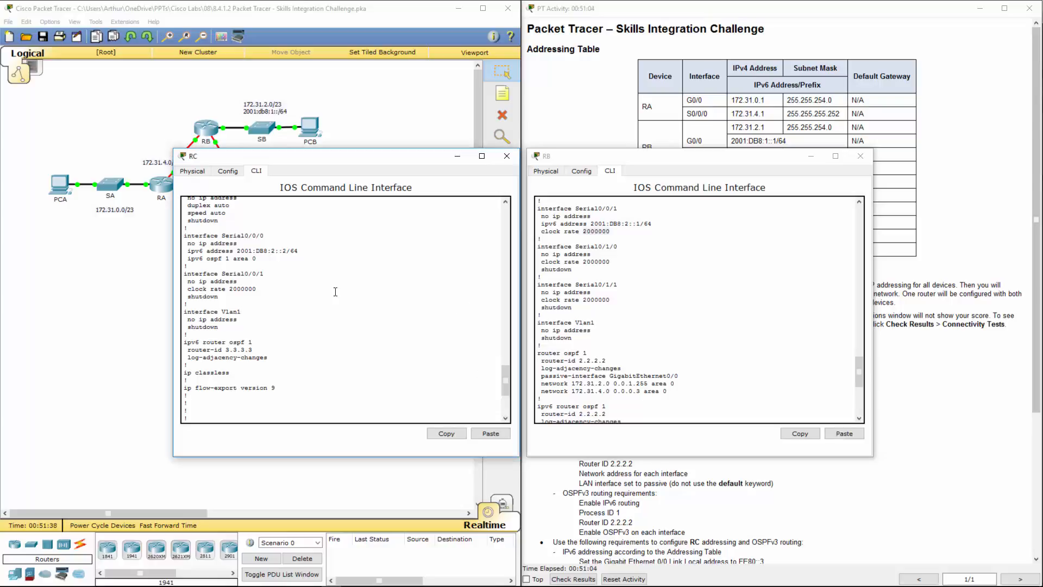
pyautogui.moveTo(185, 235); pyautogui.dragTo(304, 260)
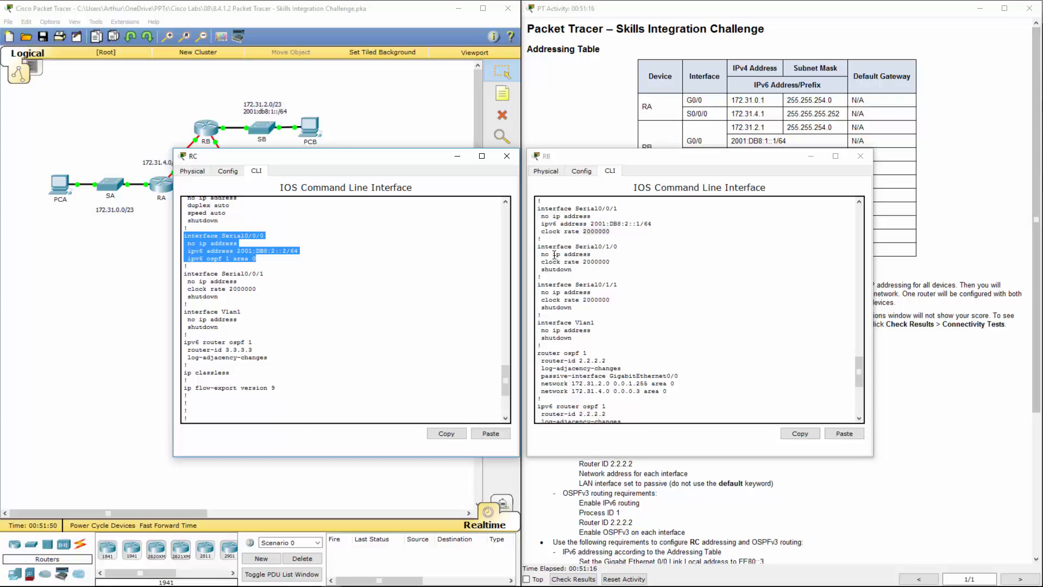
pyautogui.moveTo(538, 208); pyautogui.dragTo(623, 231)
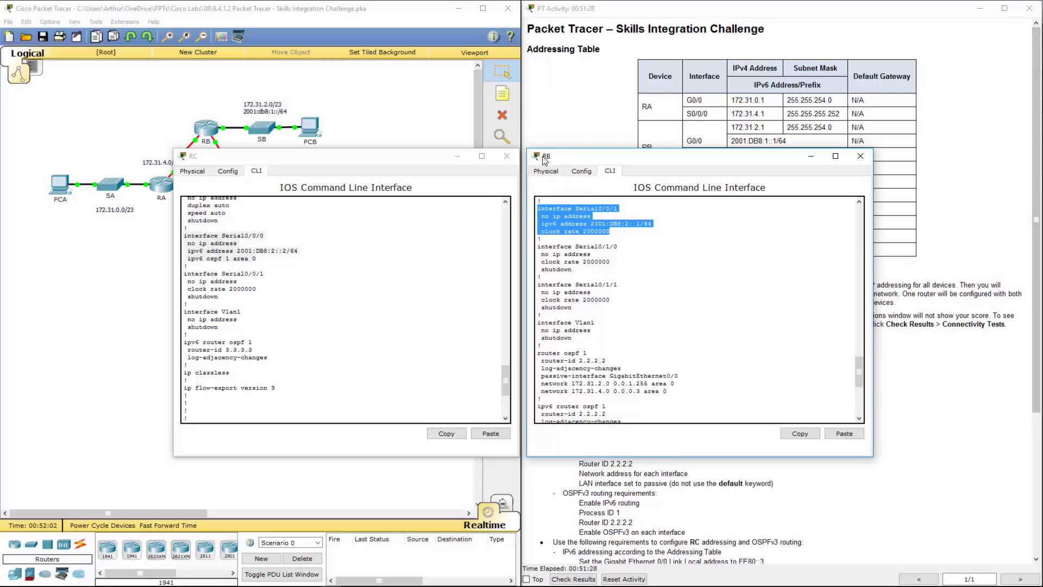
pyautogui.moveTo(592, 222)
pyautogui.mouseDown()
pyautogui.moveTo(614, 224)
pyautogui.moveTo(597, 227)
pyautogui.mouseUp()
pyautogui.moveTo(184, 235); pyautogui.dragTo(251, 257)
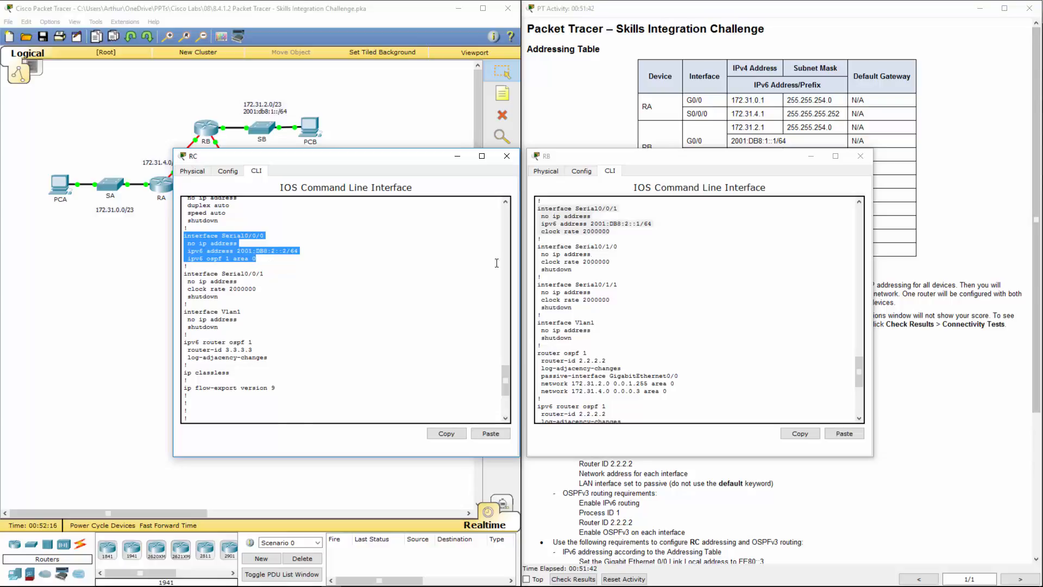
pyautogui.click(637, 224)
# Step: Copy the IPv6 address entry 2001:DB8:2::2 of Serial0/0/0 from RC's running configuration and close RC's window
pyautogui.moveTo(275, 251); pyautogui.dragTo(188, 252)
pyautogui.rightClick(200, 252)
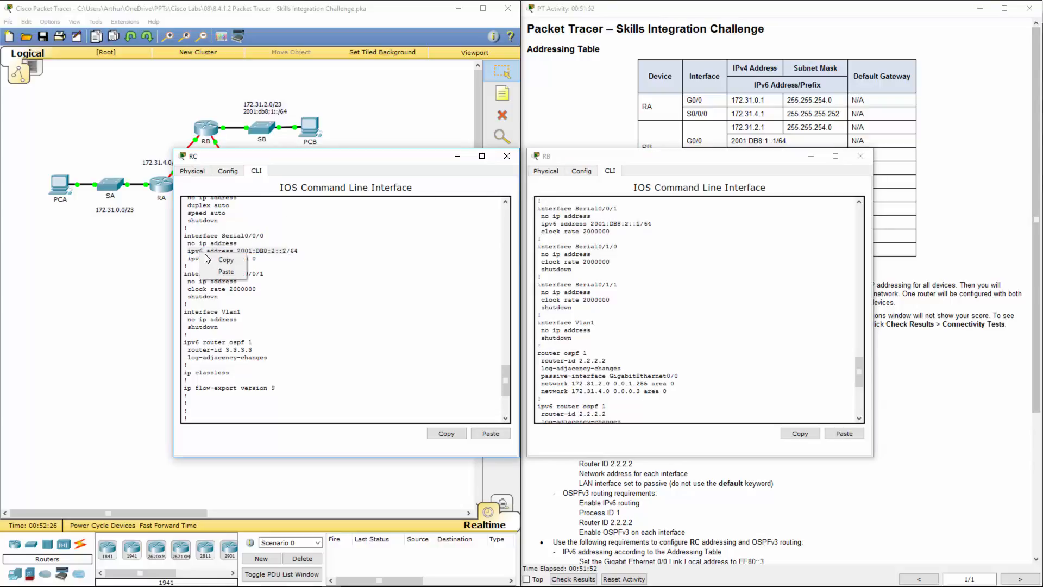
pyautogui.click(212, 258)
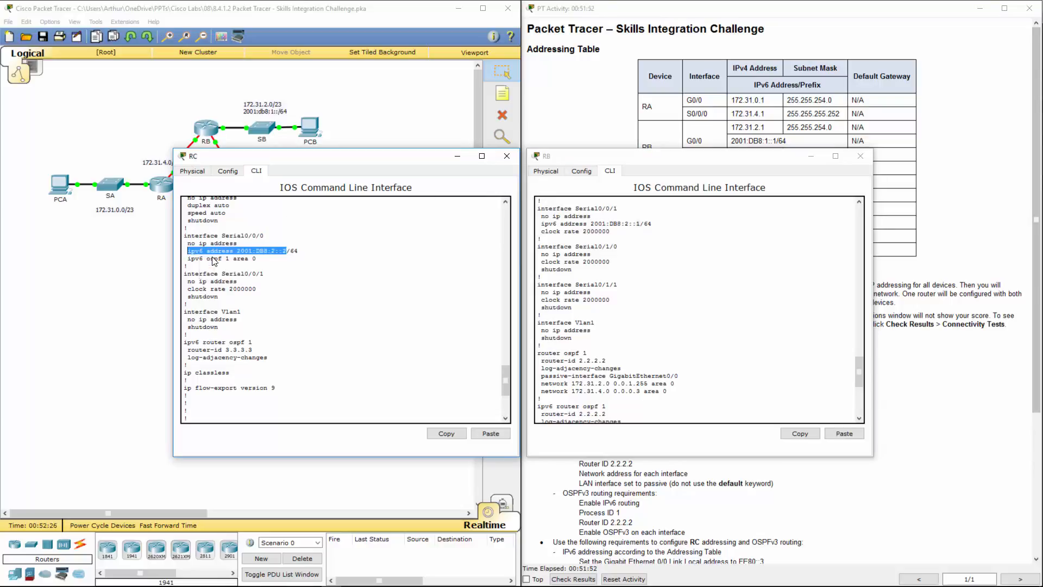
pyautogui.click(507, 156)
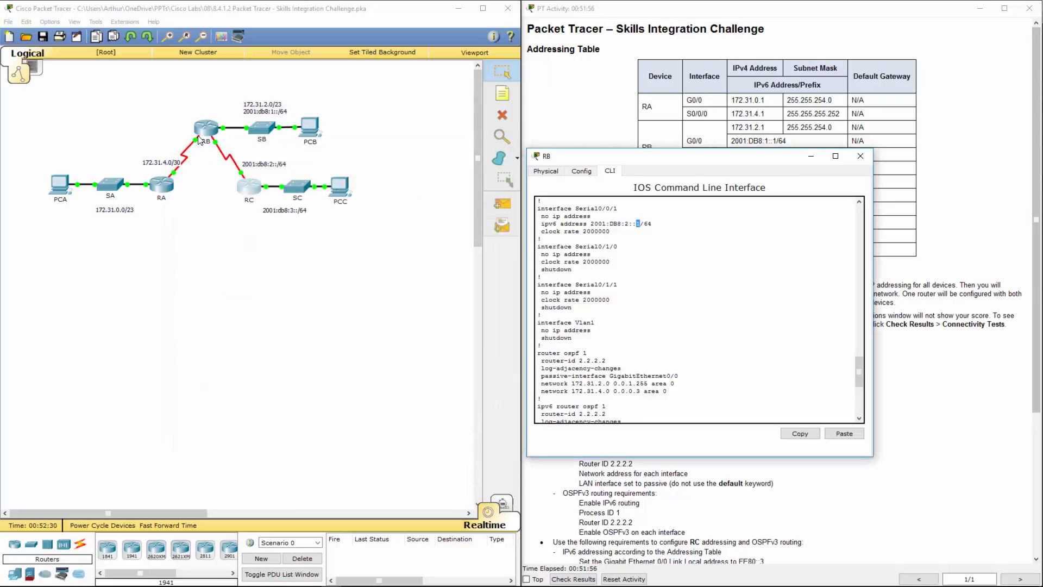
# Step: Exit RB's configuration listing and ping RC's serial address 2001:DB8:2::2 from RB, using the copied entry stripped down to the address
pyautogui.click(670, 396)
pyautogui.press('Return')
pyautogui.press('Return')
pyautogui.press('Return')
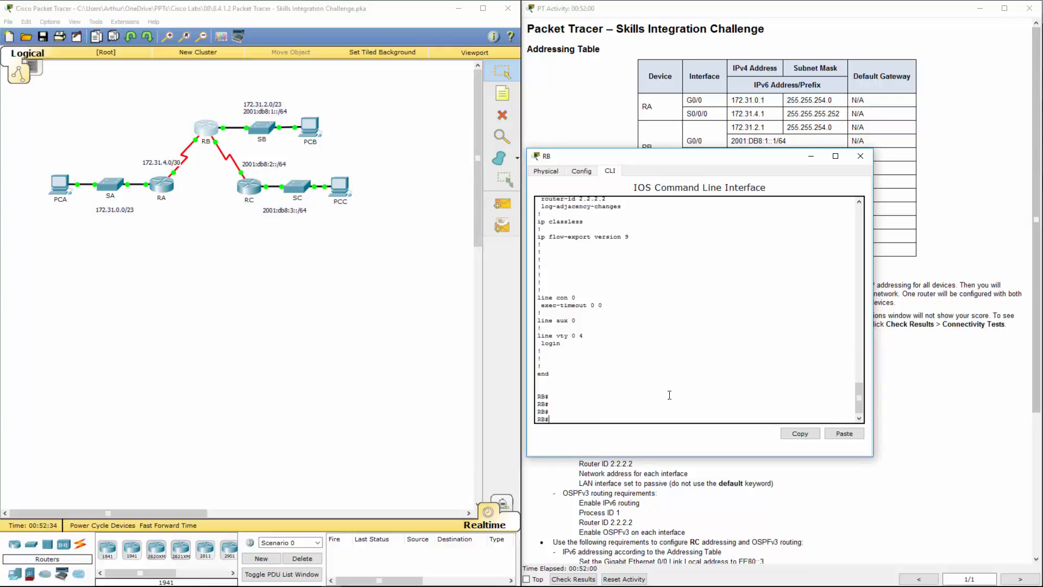
pyautogui.write('ping')
pyautogui.rightClick(575, 417)
pyautogui.click(587, 432)
pyautogui.press('Left')
pyautogui.press('Left')
pyautogui.press('Left')
pyautogui.press('Left')
pyautogui.press('Left')
pyautogui.press('Left')
pyautogui.press('Left')
pyautogui.press('Left')
pyautogui.press('Left')
pyautogui.press('Left')
pyautogui.press('Left')
pyautogui.press('Left')
pyautogui.press('Left')
pyautogui.press('BackSpace')
pyautogui.press('BackSpace')
pyautogui.press('BackSpace')
pyautogui.press('BackSpace')
pyautogui.press('BackSpace')
pyautogui.press('BackSpace')
pyautogui.press('BackSpace')
pyautogui.press('BackSpace')
pyautogui.press('BackSpace')
pyautogui.press('BackSpace')
pyautogui.press('BackSpace')
pyautogui.press('BackSpace')
pyautogui.press('BackSpace')
pyautogui.press('Return')
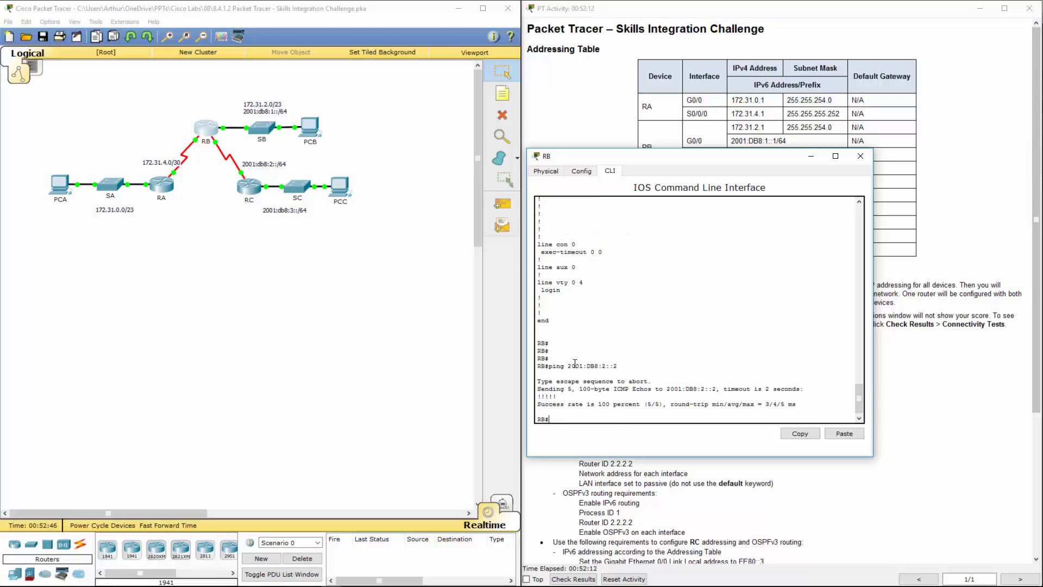
# Step: From PCB's command prompt, ping RC's serial address 2001:DB8:2::2 and RB's link-local address fe80::1
pyautogui.click(316, 127)
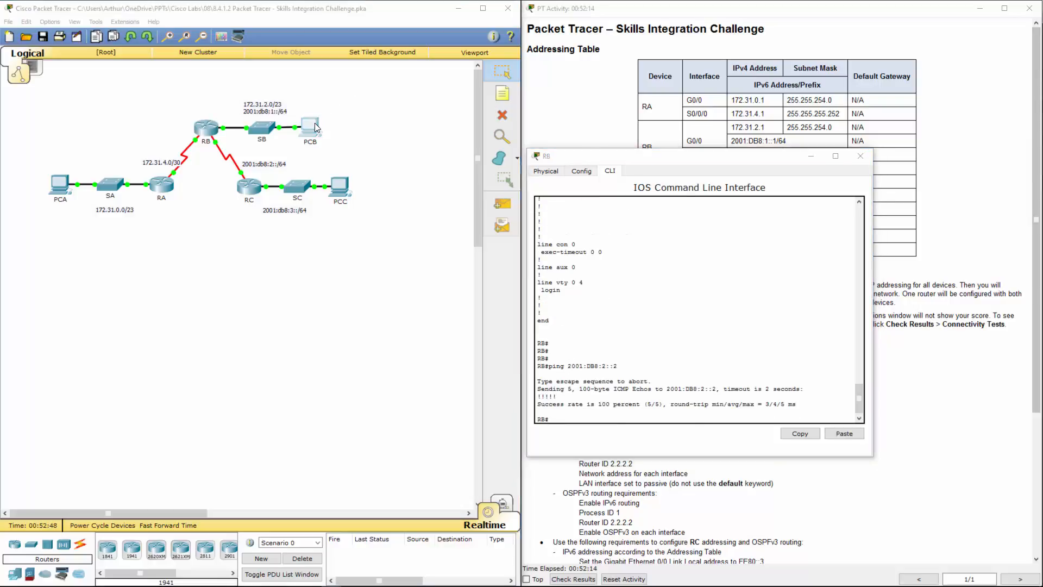
pyautogui.click(582, 220)
pyautogui.moveTo(549, 162); pyautogui.dragTo(365, 174)
pyautogui.write('ping ')
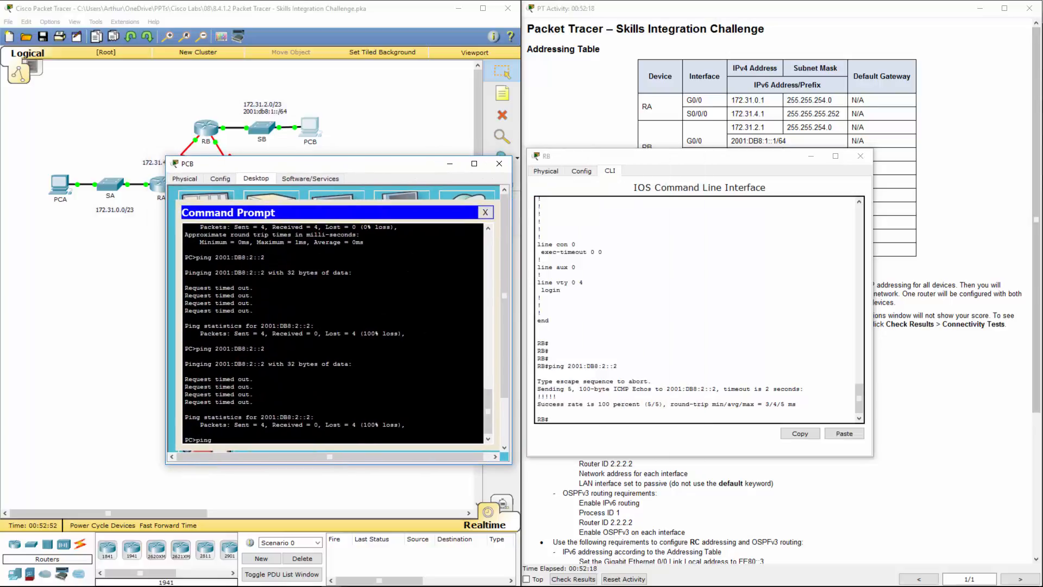
pyautogui.write('ipv6 address 2001:DB8:2::2')
pyautogui.press('Left')
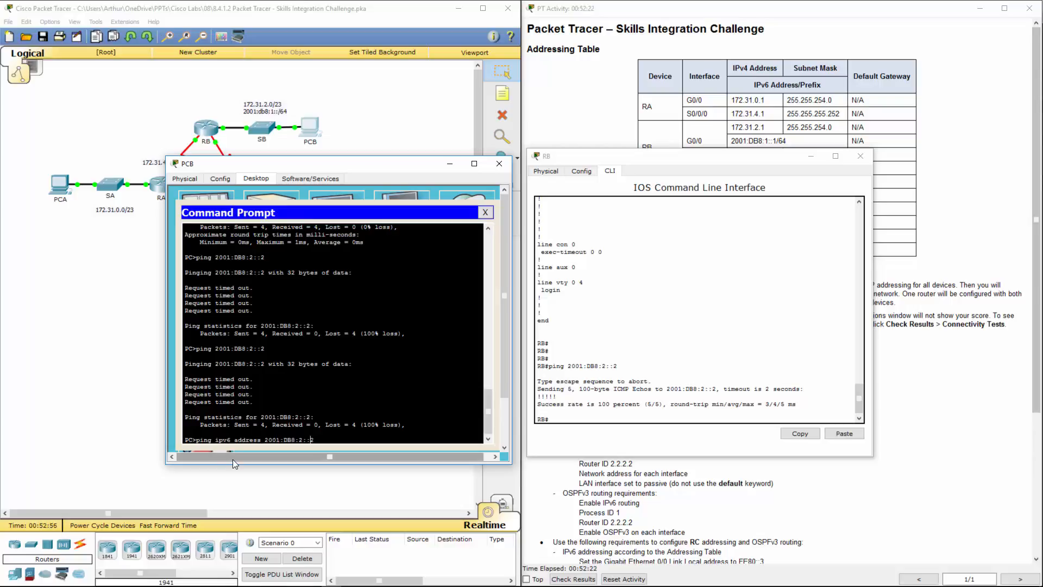
pyautogui.press('BackSpace')
pyautogui.press('BackSpace')
pyautogui.press('BackSpace')
pyautogui.press('BackSpace')
pyautogui.press('BackSpace')
pyautogui.press('BackSpace')
pyautogui.press('BackSpace')
pyautogui.press('BackSpace')
pyautogui.press('BackSpace')
pyautogui.press('BackSpace')
pyautogui.press('BackSpace')
pyautogui.press('BackSpace')
pyautogui.press('BackSpace')
pyautogui.press('Return')
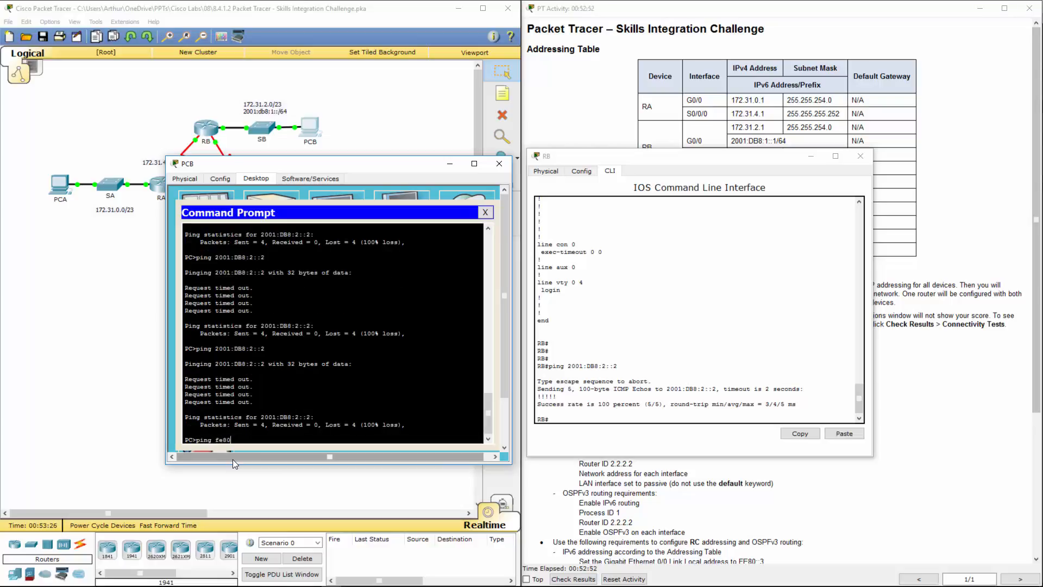
pyautogui.press('Return')
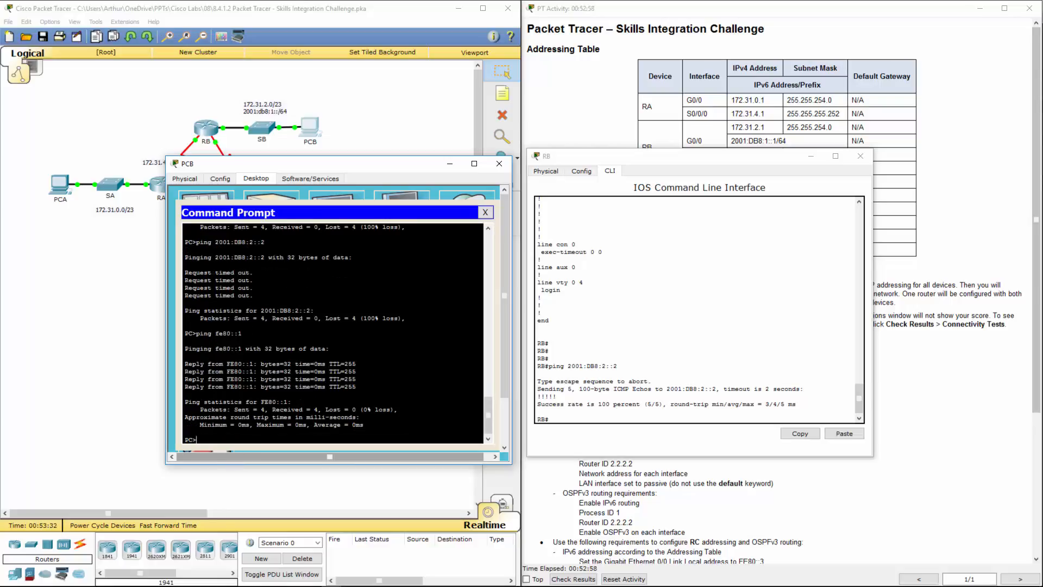
# Step: Check PCB's IPv6 address and IPv6 gateway in its IP configuration, and close PCB's window
pyautogui.click(486, 213)
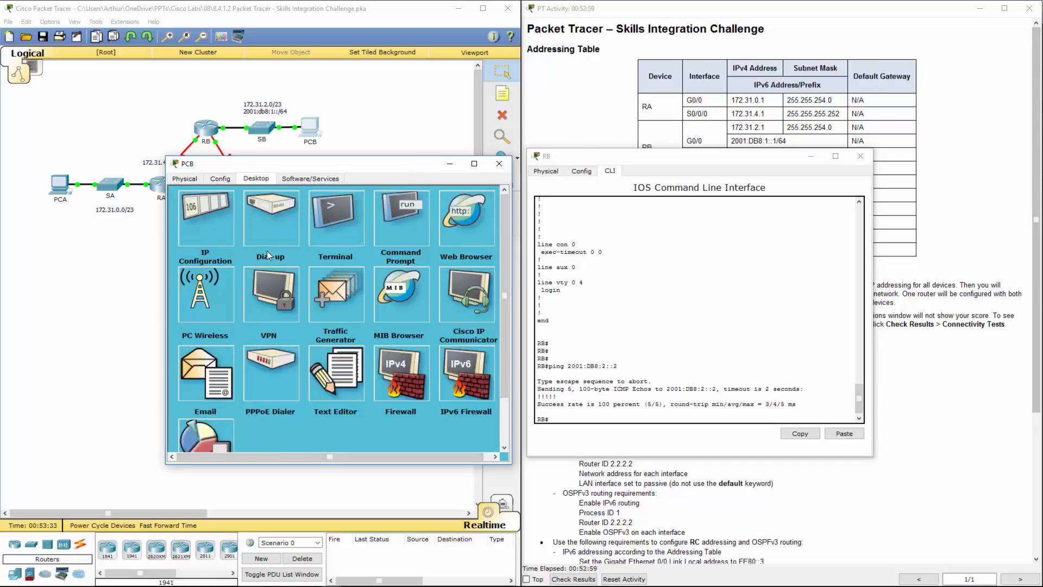
pyautogui.click(196, 243)
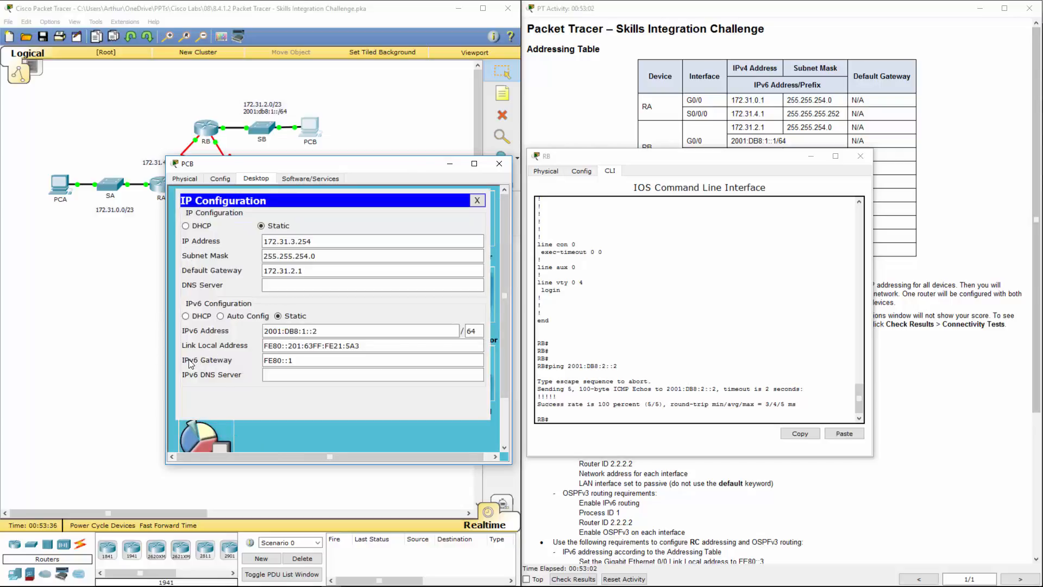
pyautogui.click(270, 365)
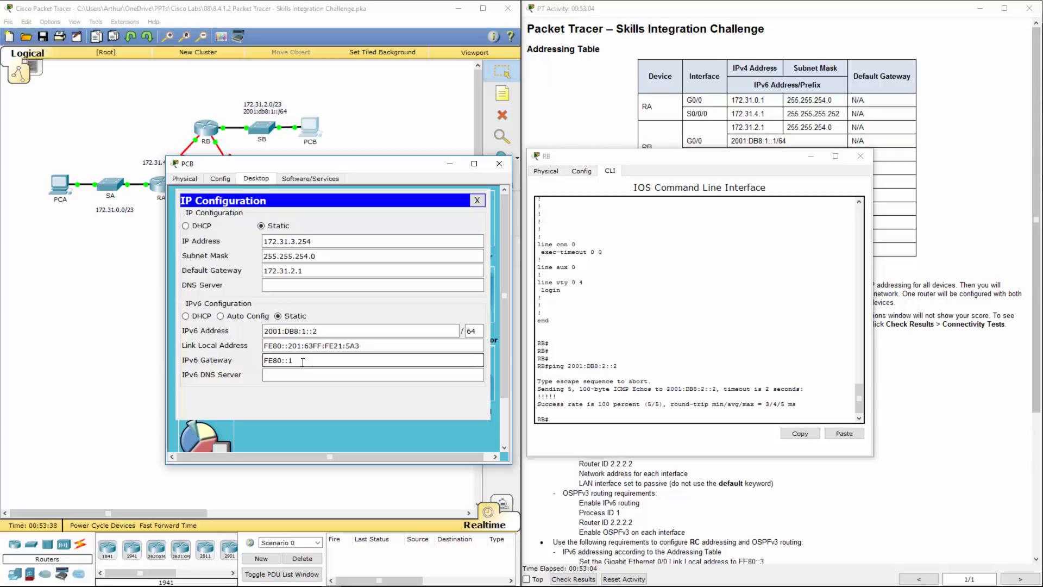
pyautogui.moveTo(319, 361); pyautogui.dragTo(261, 360)
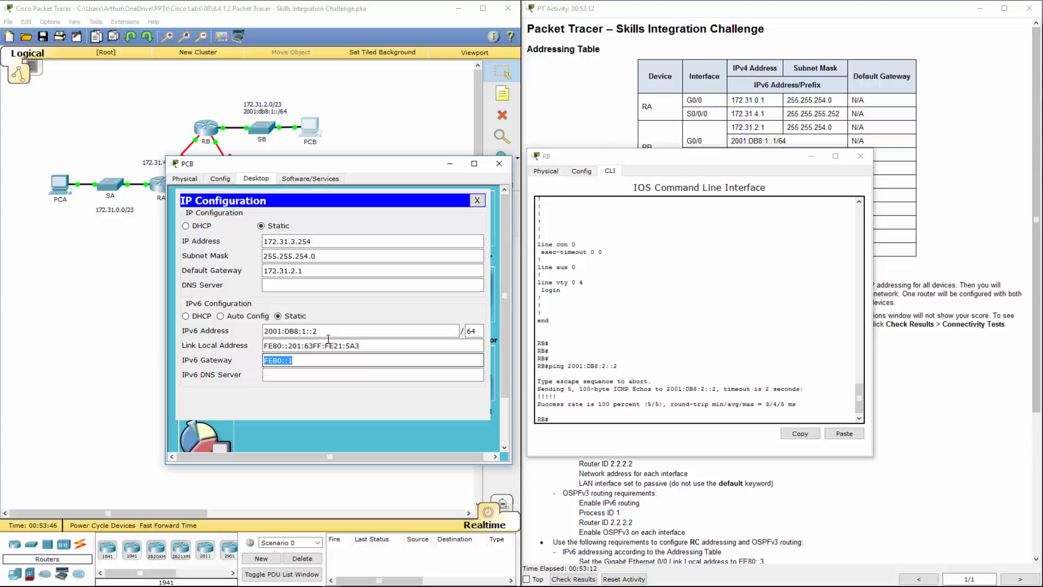
pyautogui.moveTo(326, 332); pyautogui.dragTo(261, 338)
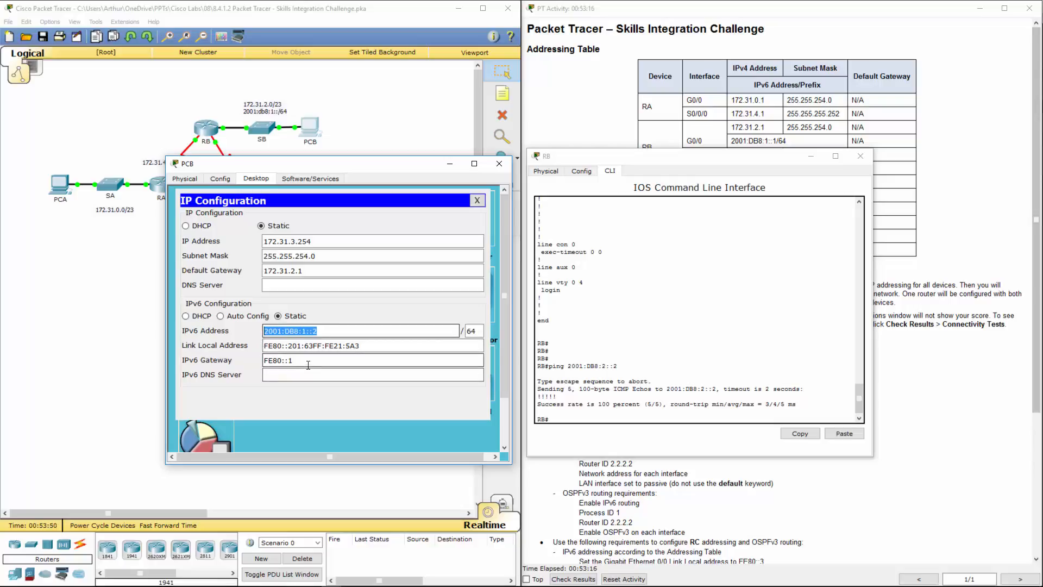
pyautogui.moveTo(308, 365); pyautogui.dragTo(240, 361)
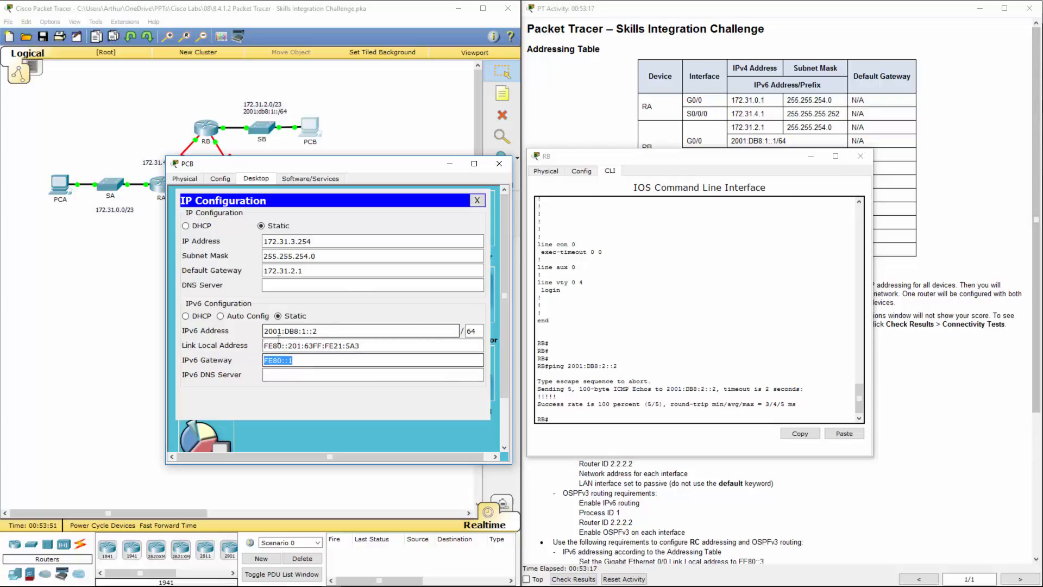
pyautogui.click(499, 163)
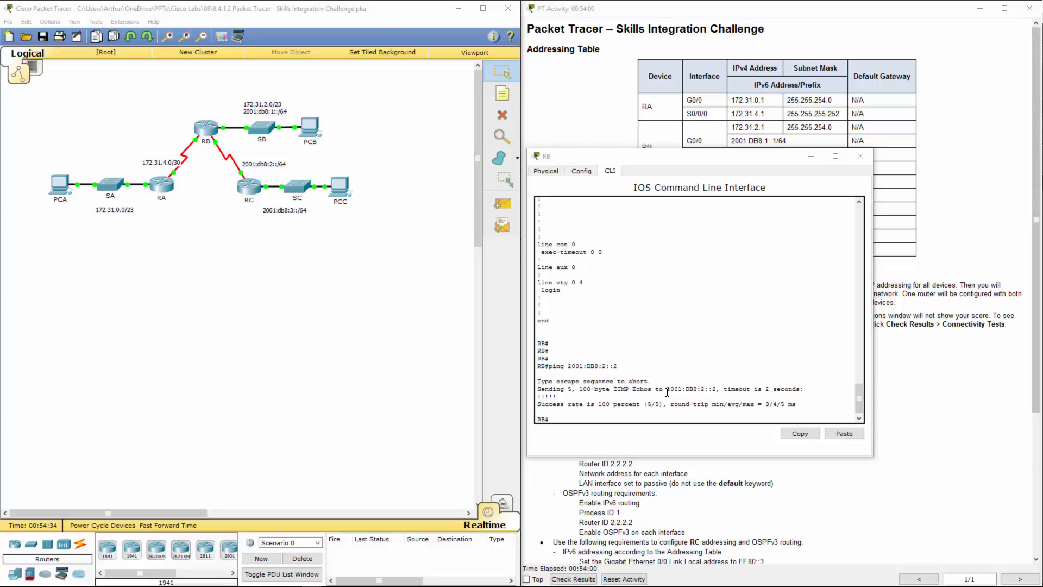
# Step: Close RB's window, check the activity results, and review the status of the assessment items for the PCs and routers
pyautogui.click(861, 156)
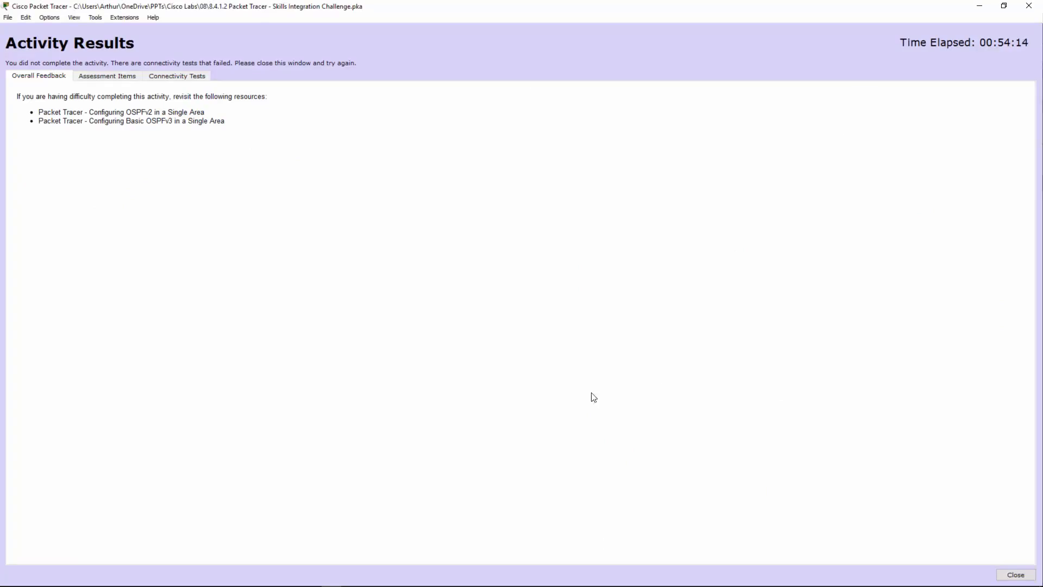
pyautogui.click(86, 77)
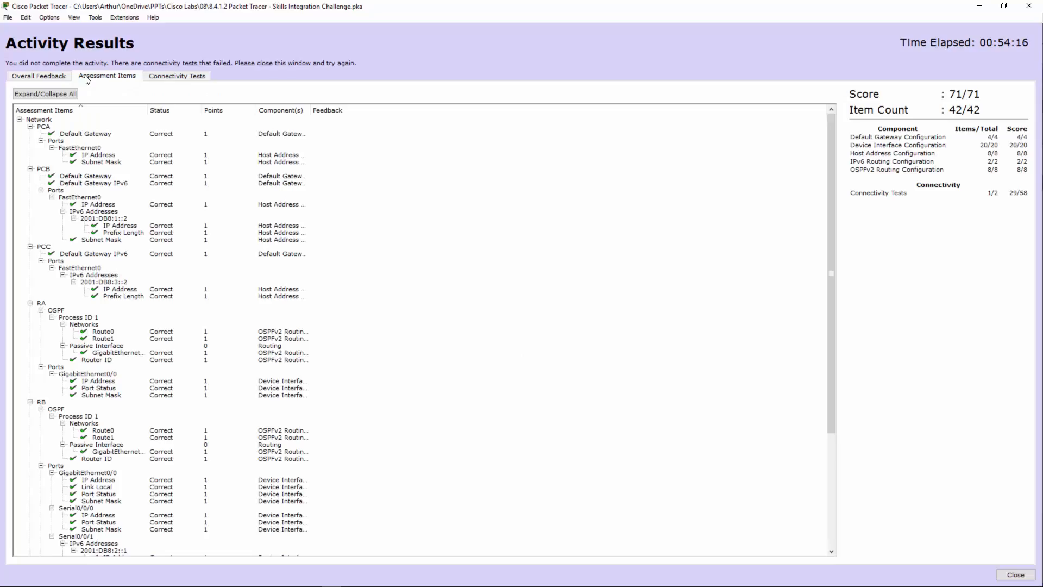
pyautogui.click(388, 185)
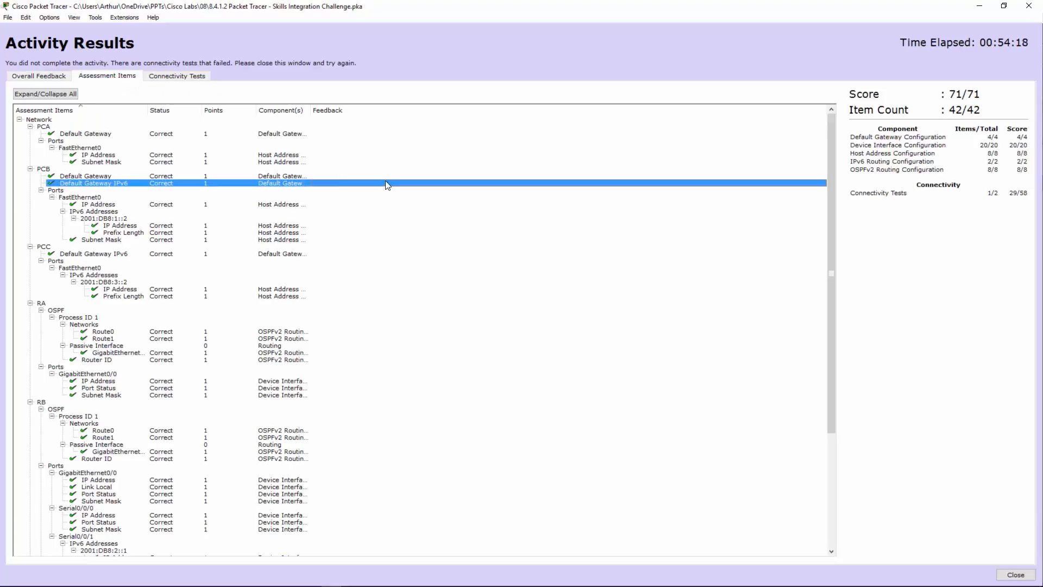
pyautogui.click(72, 134)
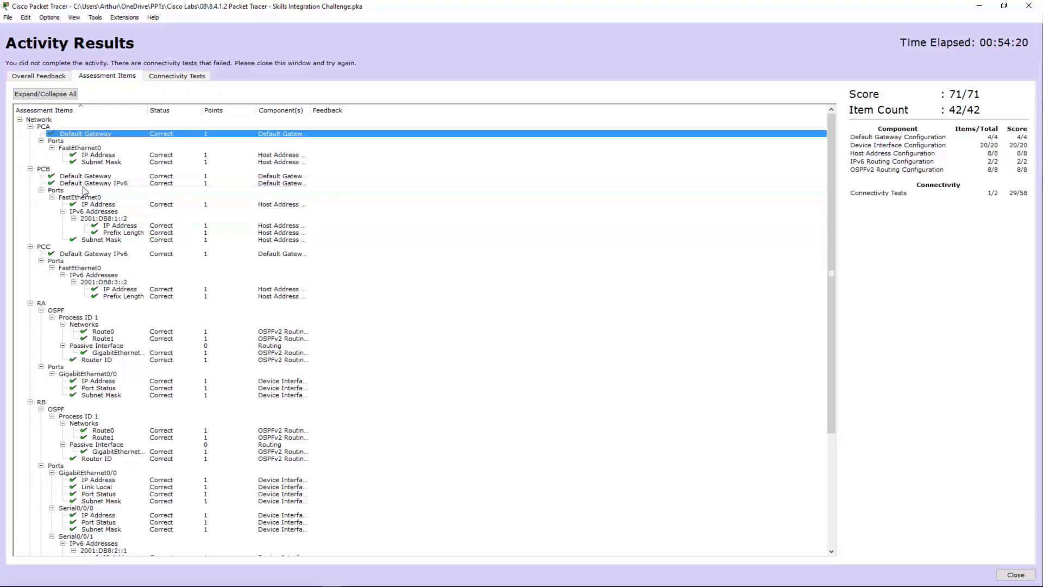
pyautogui.scroll(-7, 105, 384)
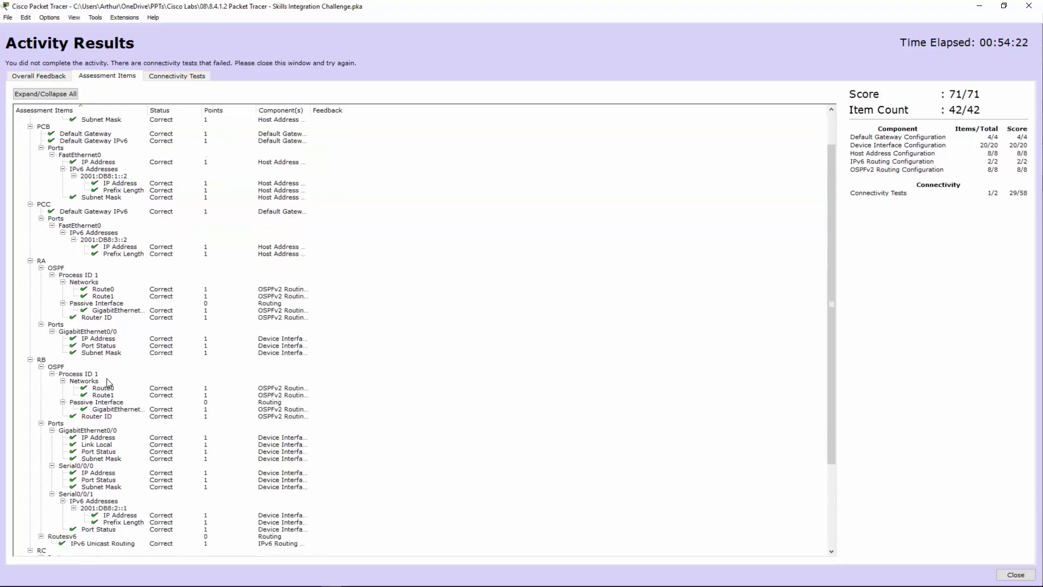